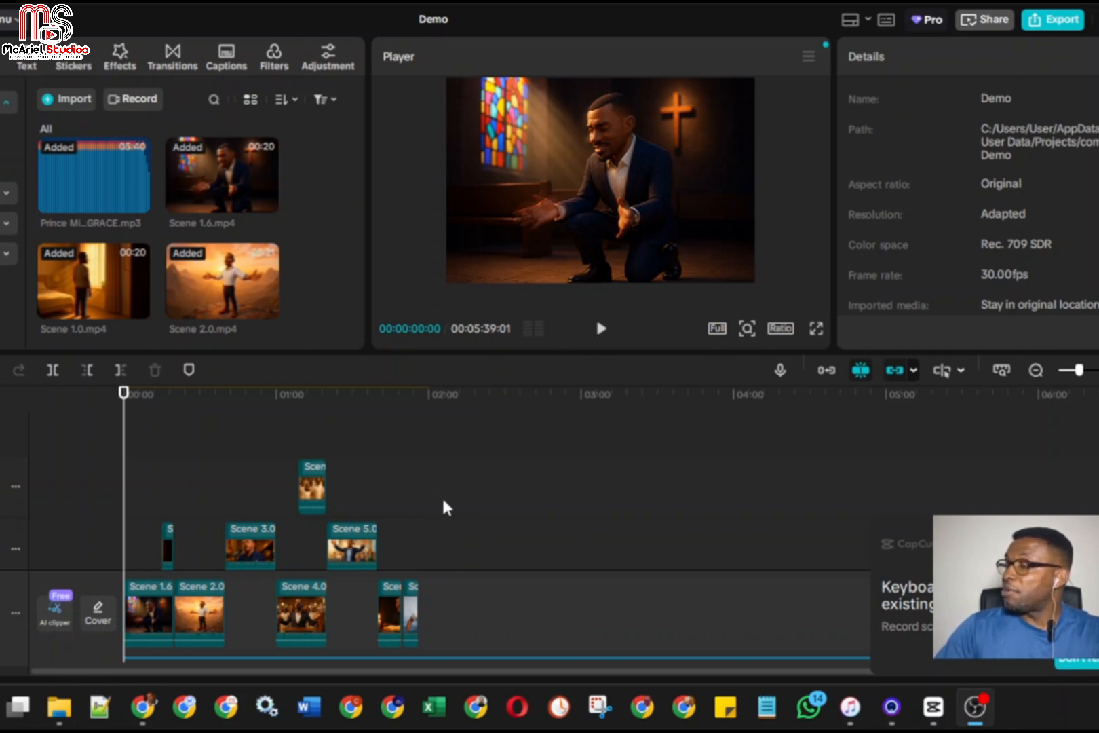
# Preview the opening seconds of the Demo project and return the playhead to the start
pyautogui.click(602, 331)
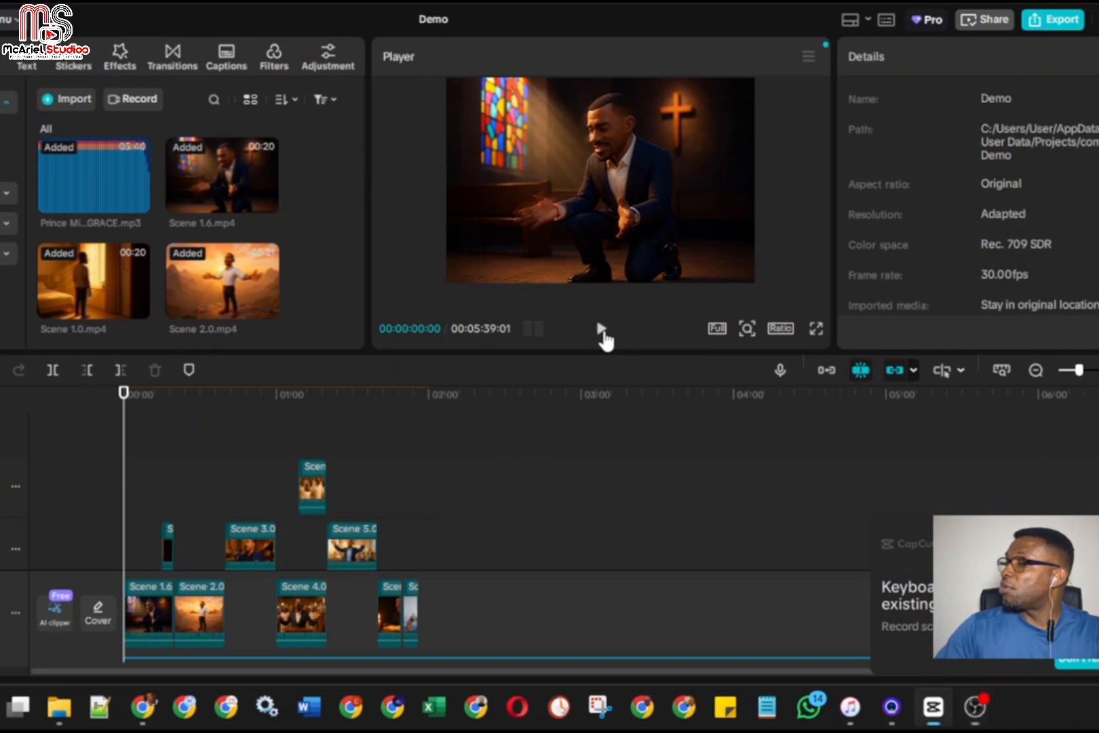
pyautogui.click(601, 331)
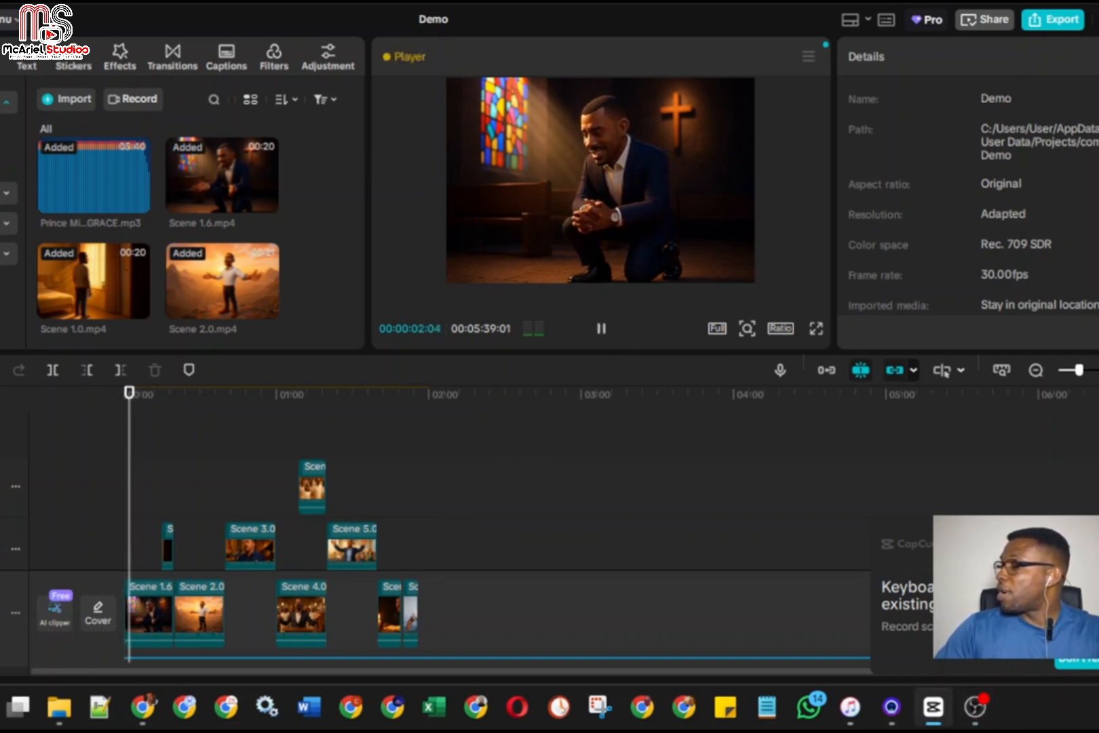
pyautogui.click(601, 329)
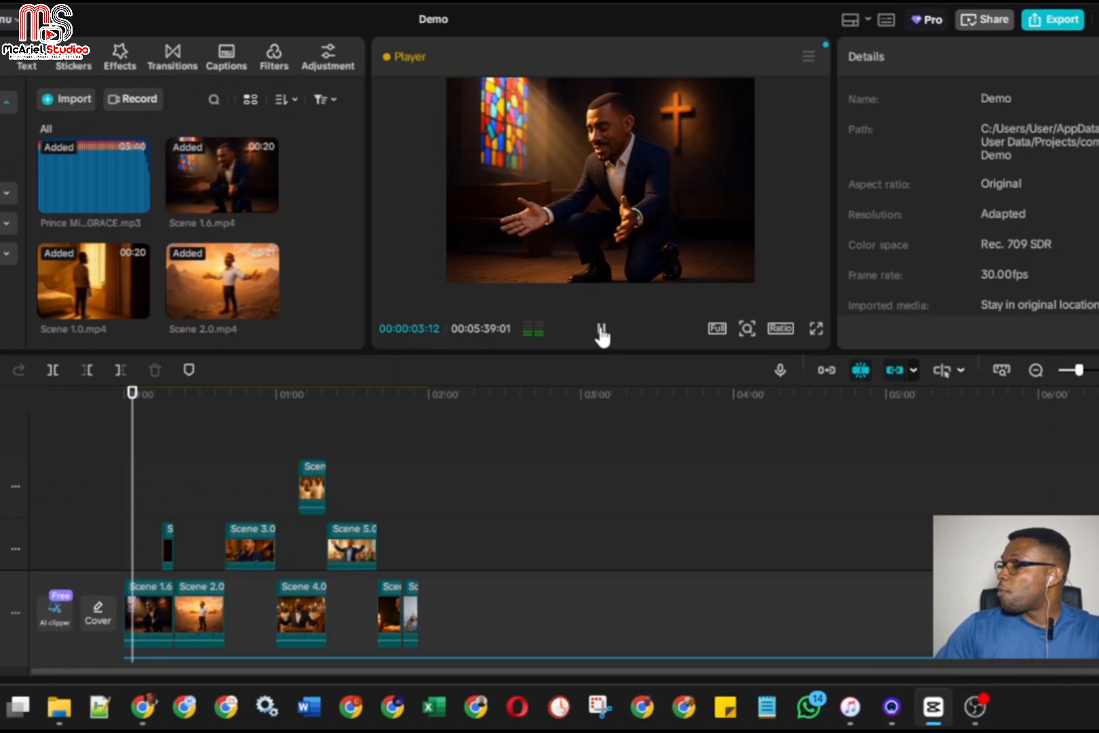
pyautogui.click(114, 437)
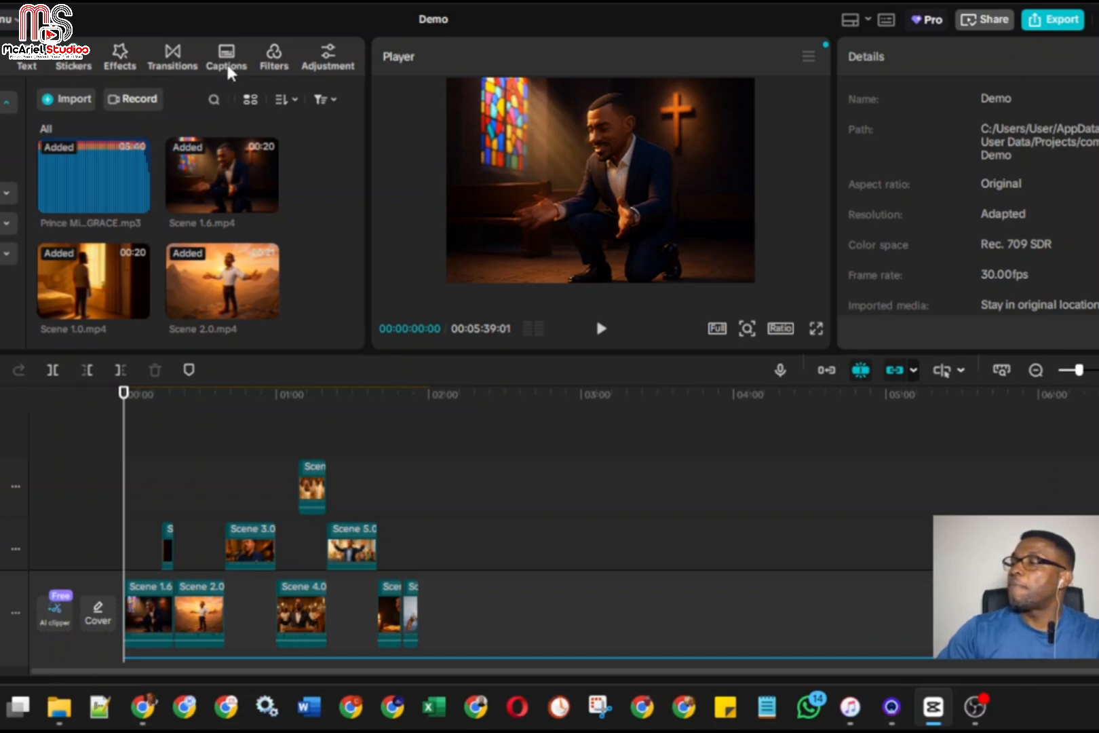
# Generate captions from the Prince Micheal_GRACE.mp3 audio clip with the spoken language on Auto detect and no bilingual captions
pyautogui.click(228, 69)
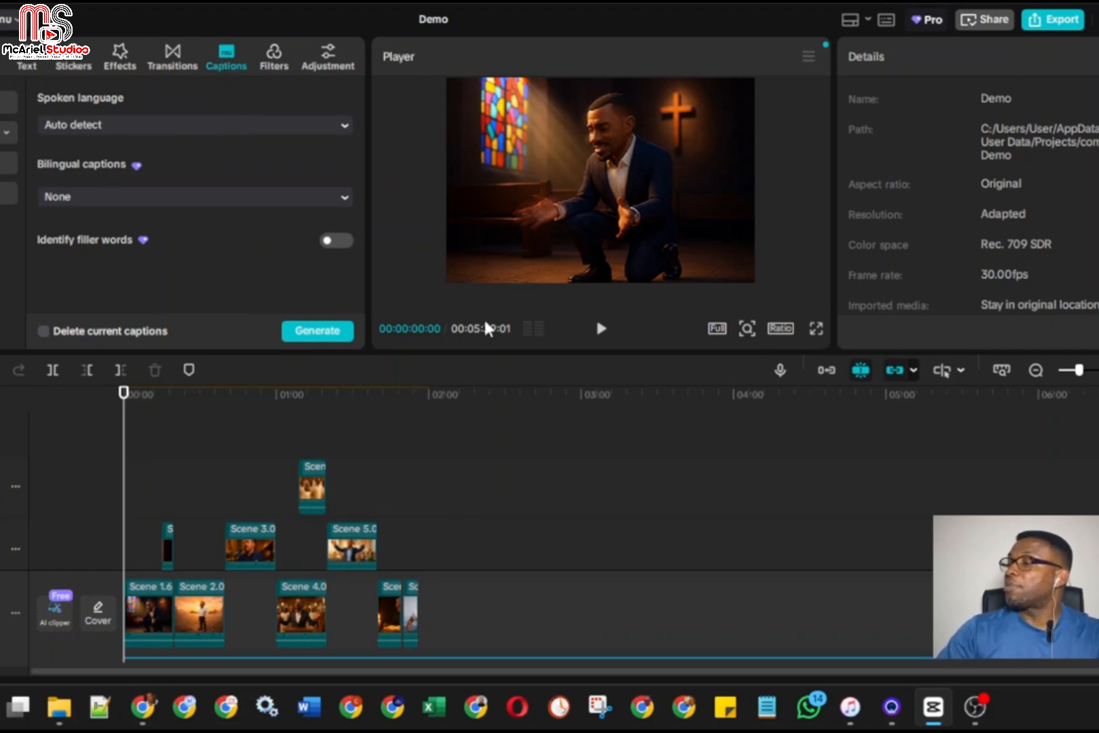
pyautogui.scroll(-5, 489, 437)
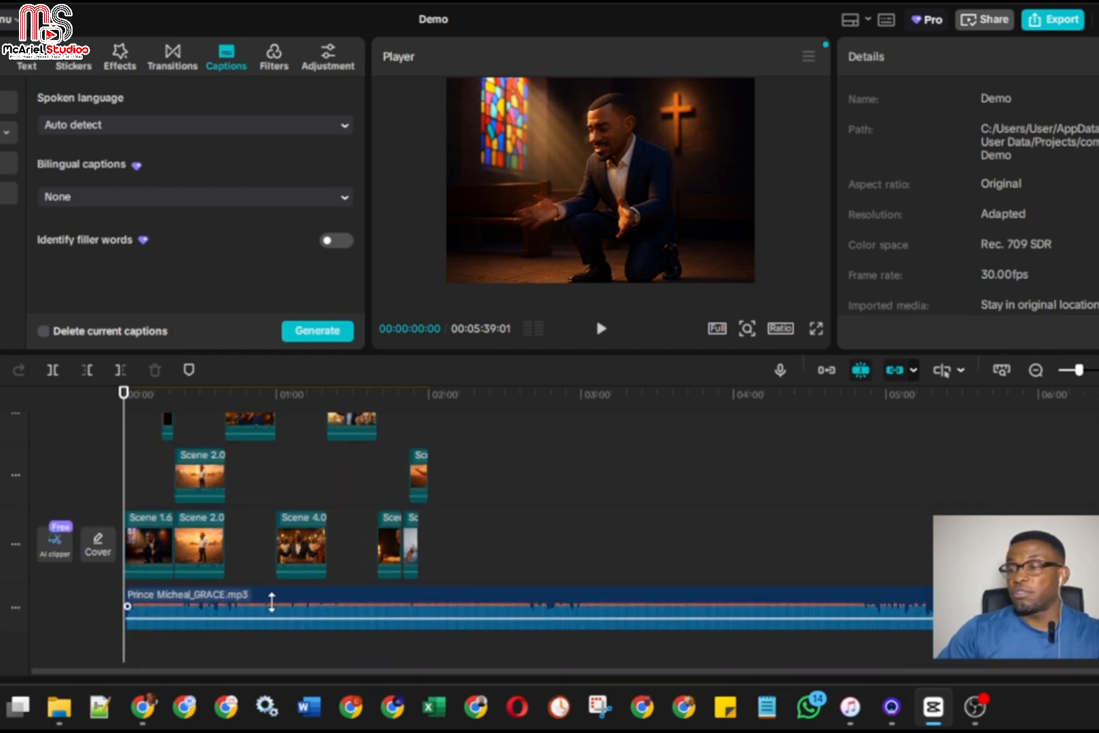
pyautogui.moveTo(271, 602); pyautogui.dragTo(281, 606)
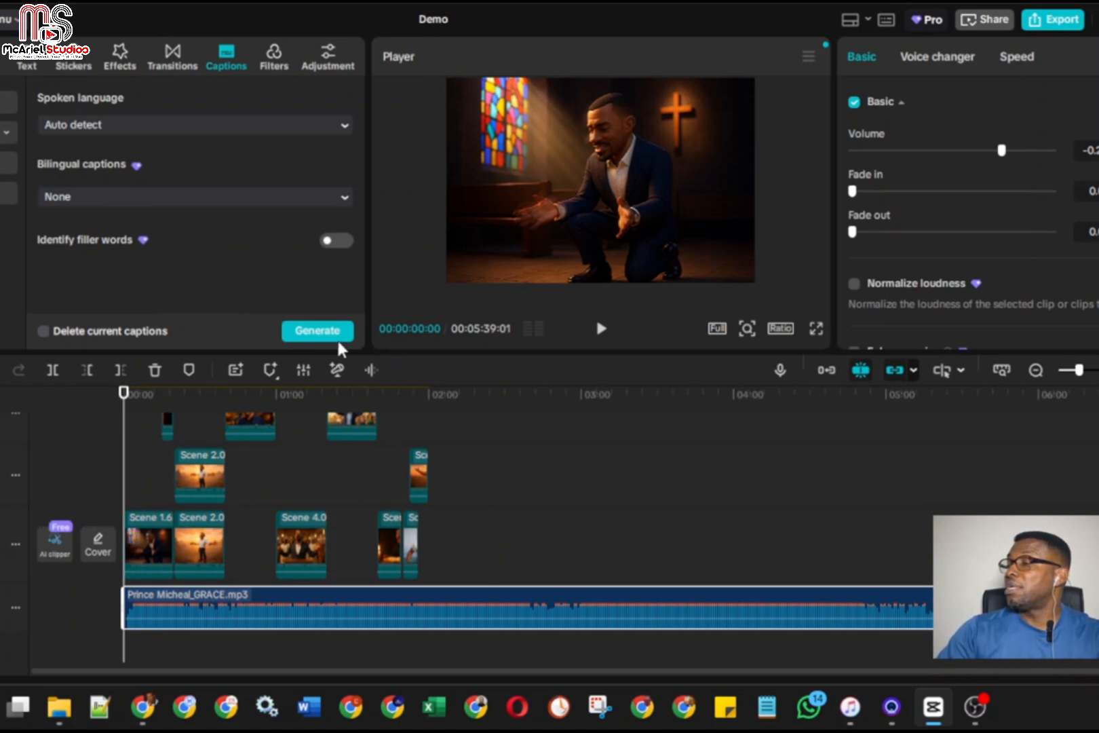
pyautogui.click(317, 330)
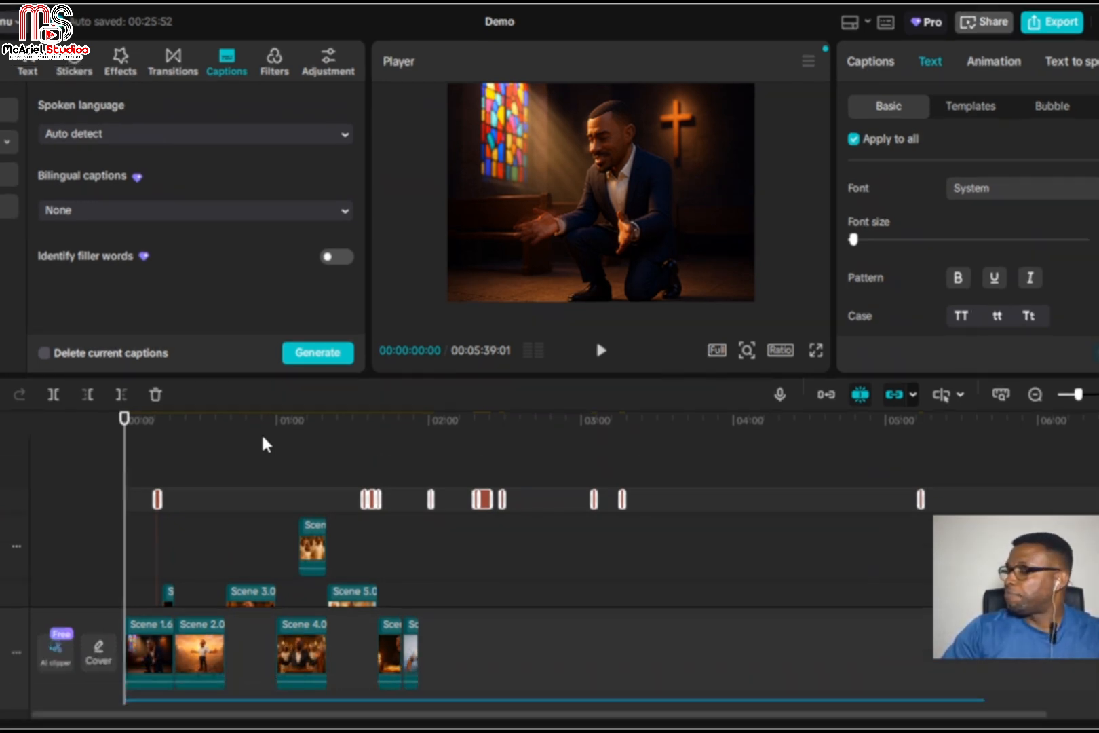
# Examine how the generated captions are spread along the timeline
pyautogui.click(263, 440)
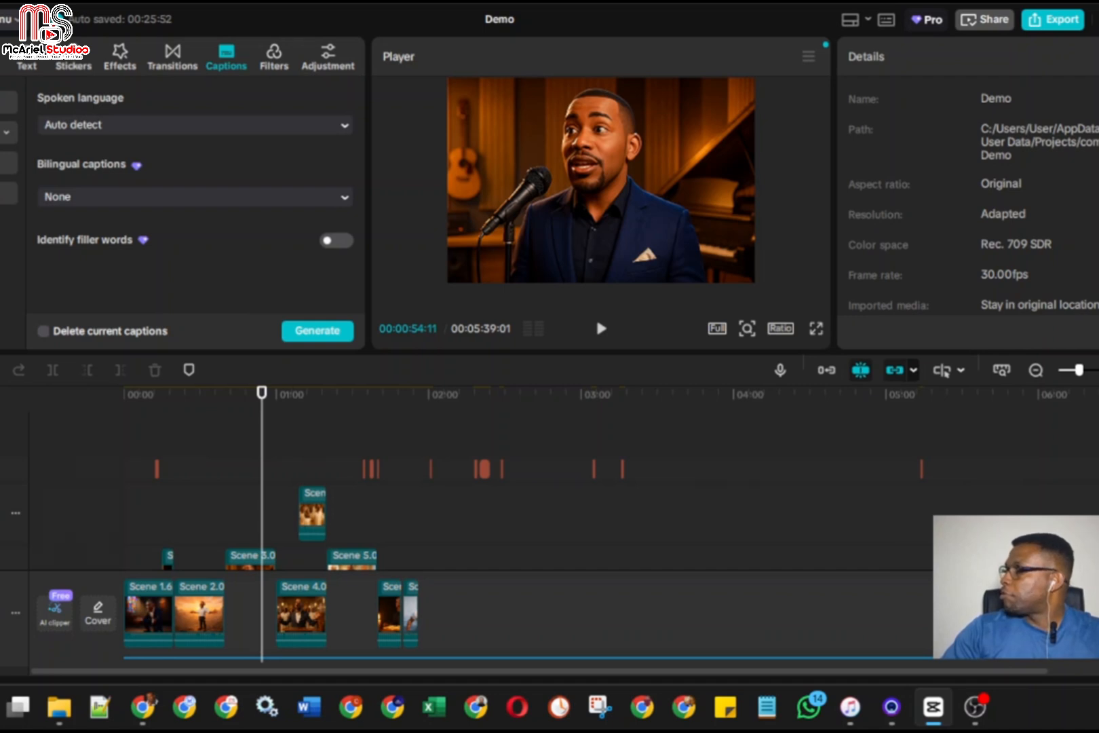
pyautogui.hotkey('ctrl', '=')
pyautogui.hotkey('ctrl', '=')
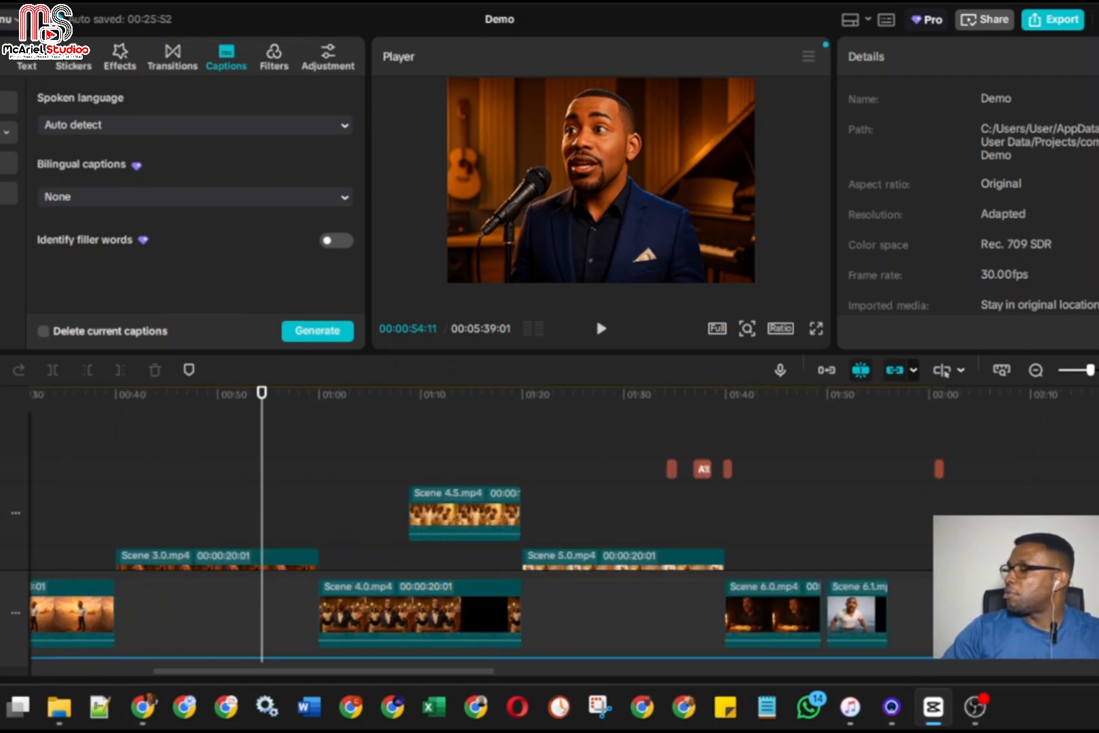
pyautogui.moveTo(428, 672); pyautogui.dragTo(367, 676)
pyautogui.moveTo(467, 678); pyautogui.dragTo(461, 679)
pyautogui.click(1038, 370)
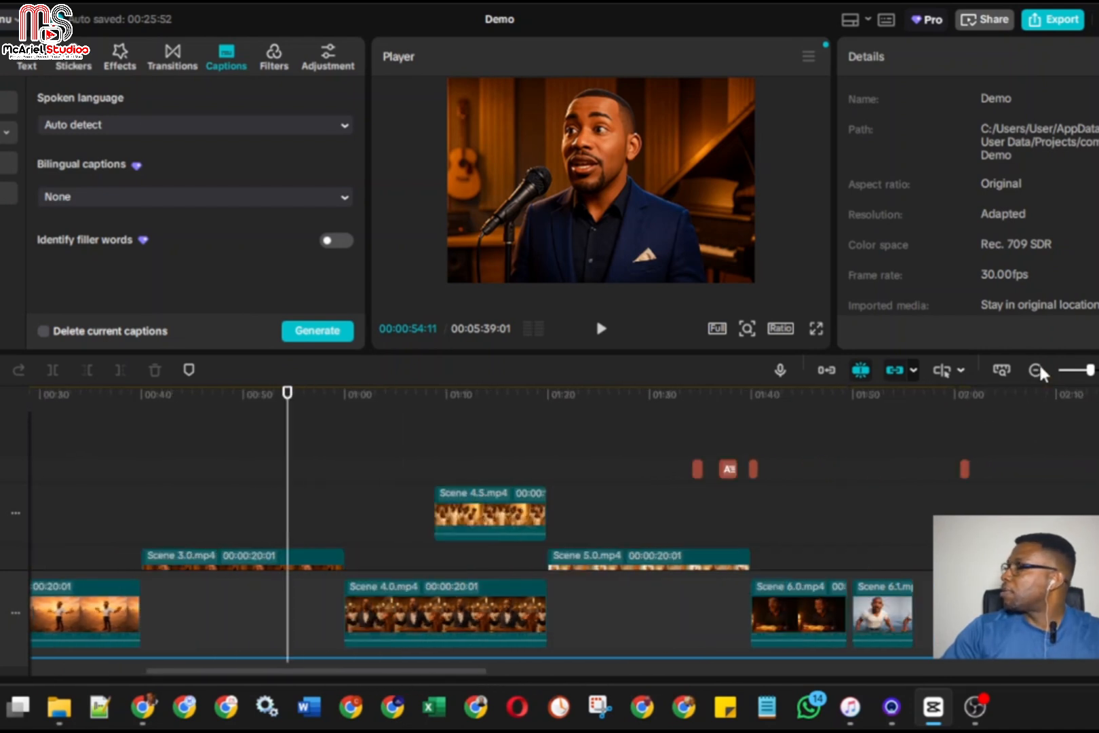
pyautogui.click(1038, 371)
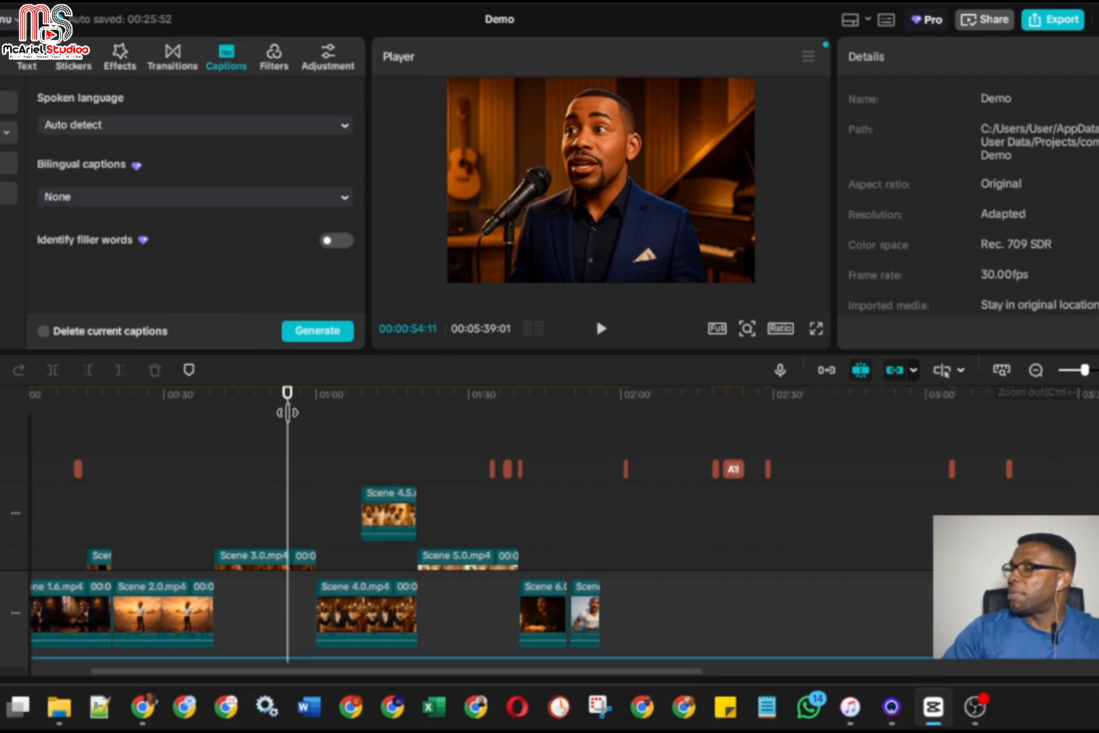
# Select the first caption, put the playhead on it at about 12 s, and highlight the word "name" in its text
pyautogui.click(76, 469)
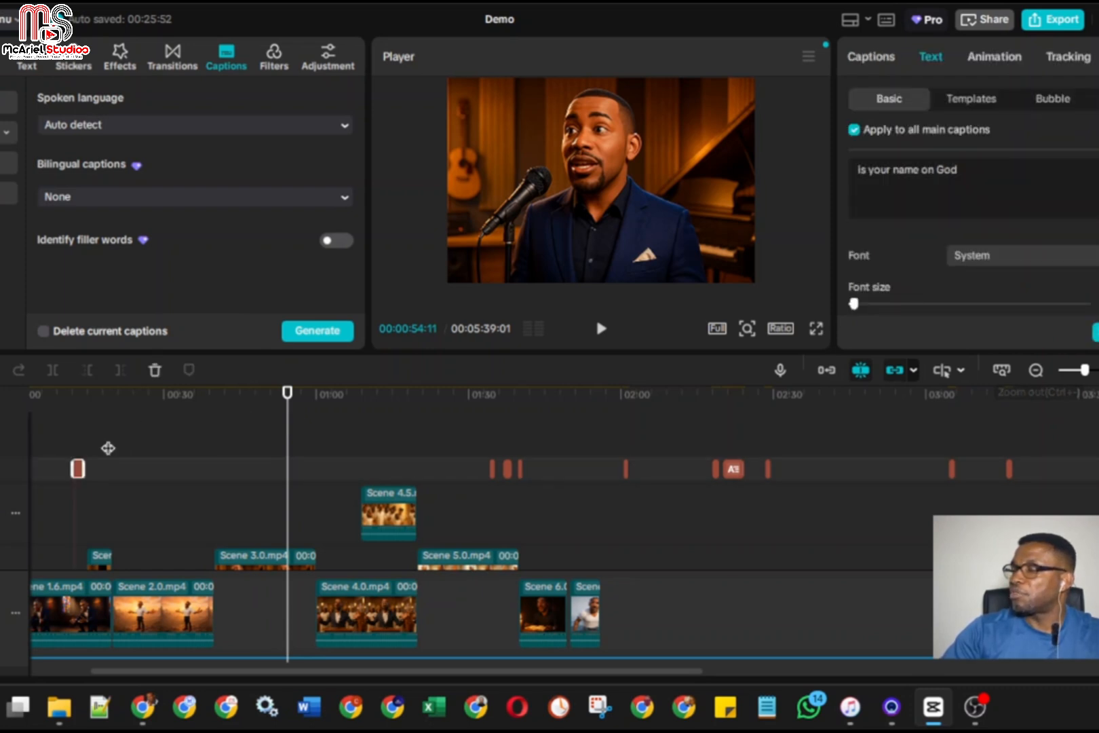
pyautogui.click(84, 434)
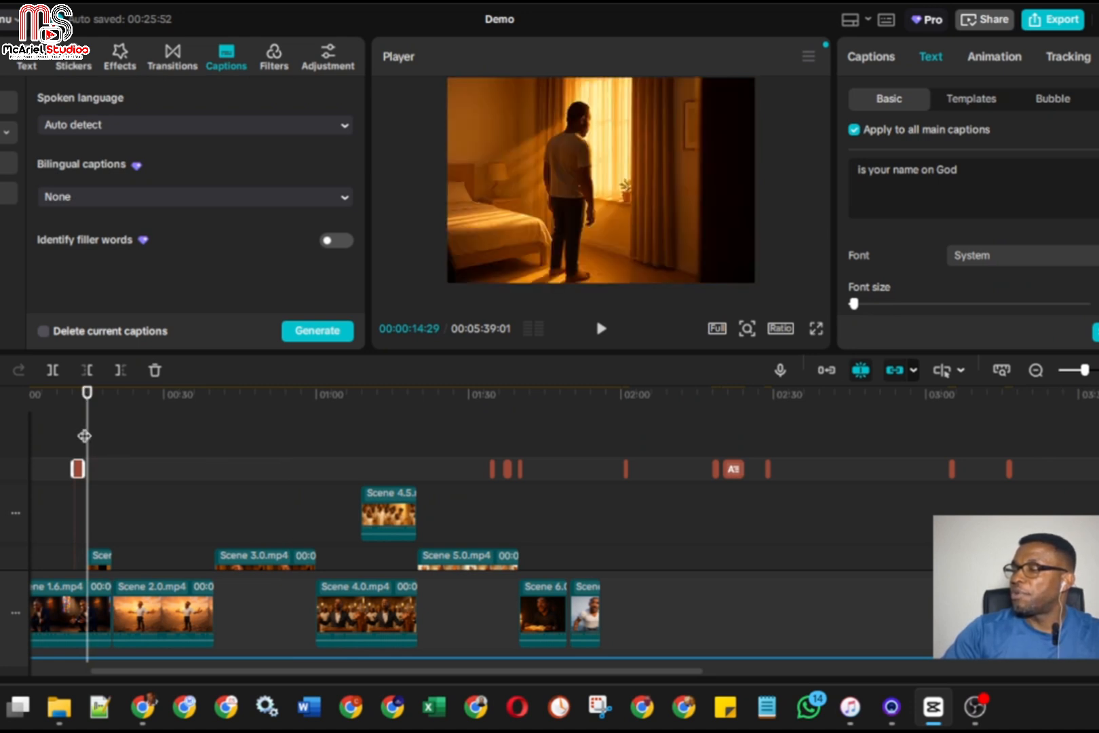
pyautogui.hscroll(-3, 80, 434)
pyautogui.click(187, 438)
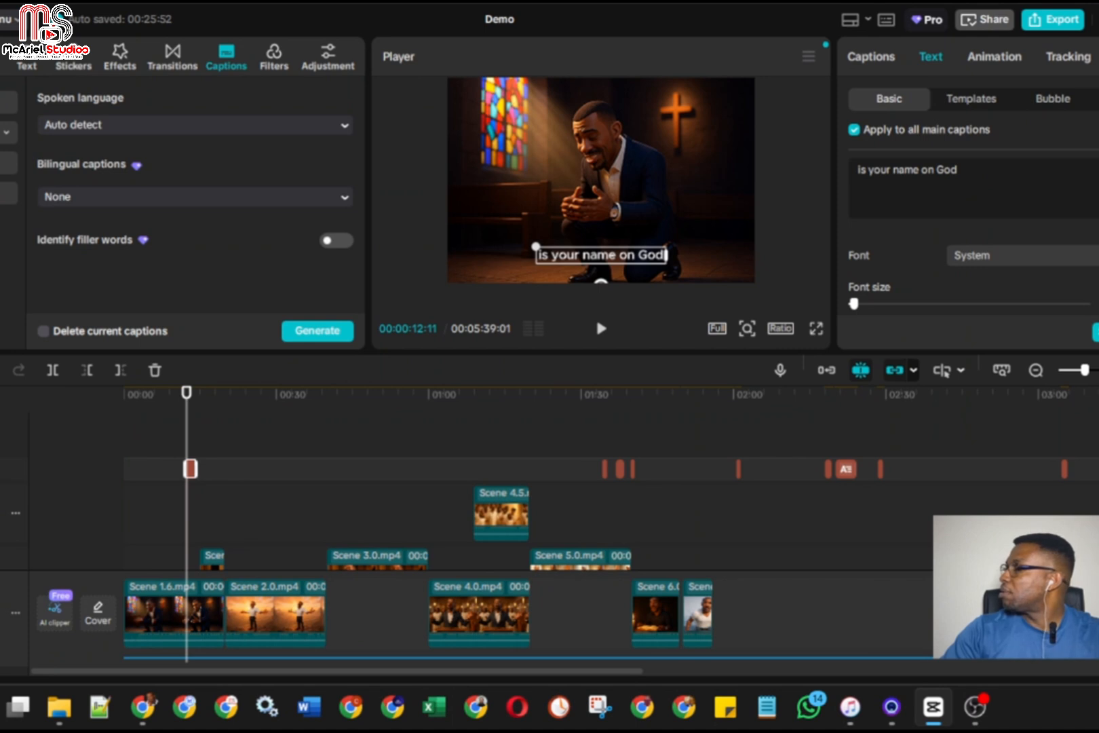
pyautogui.hotkey('ctrl', '=')
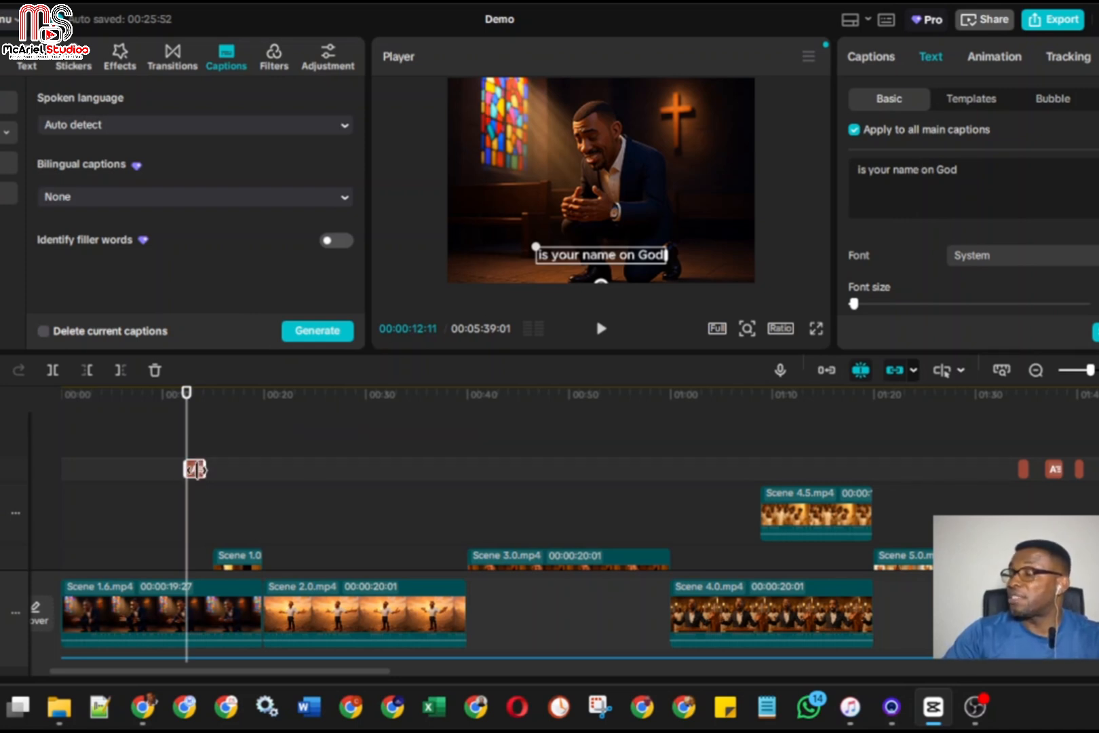
pyautogui.doubleClick(907, 169)
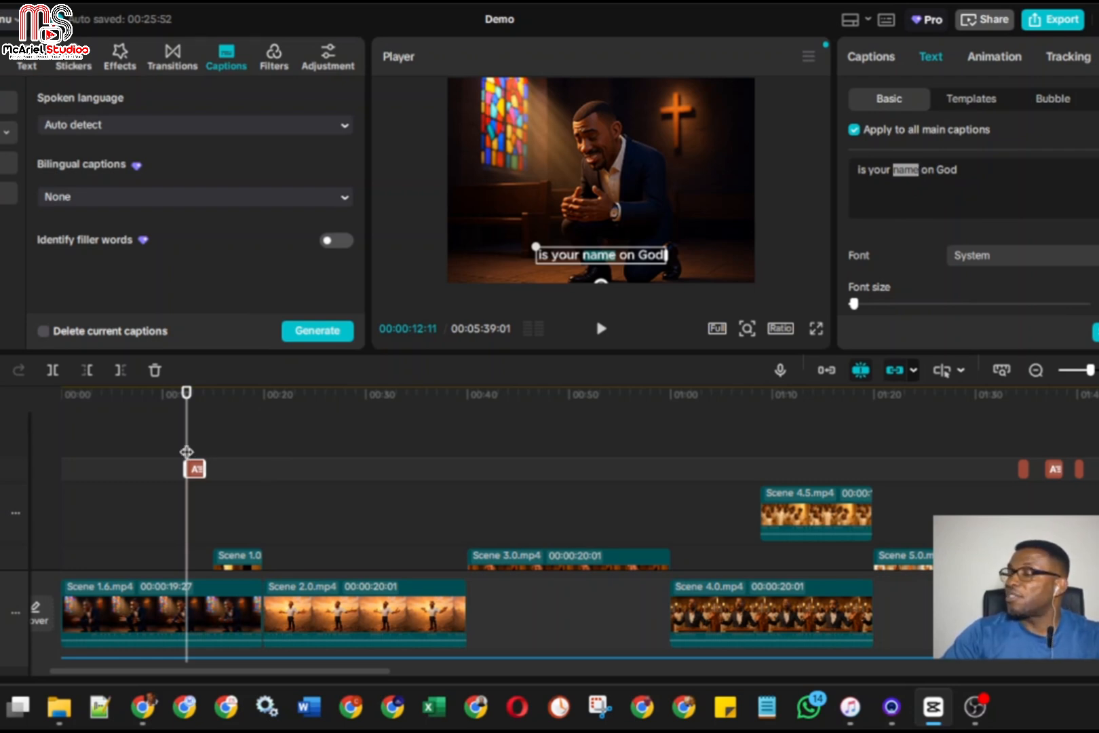
# Switch to the maximized Chrome window with the ChatGPT lyrics and close the two 127.0.0.1 pages
pyautogui.click(145, 707)
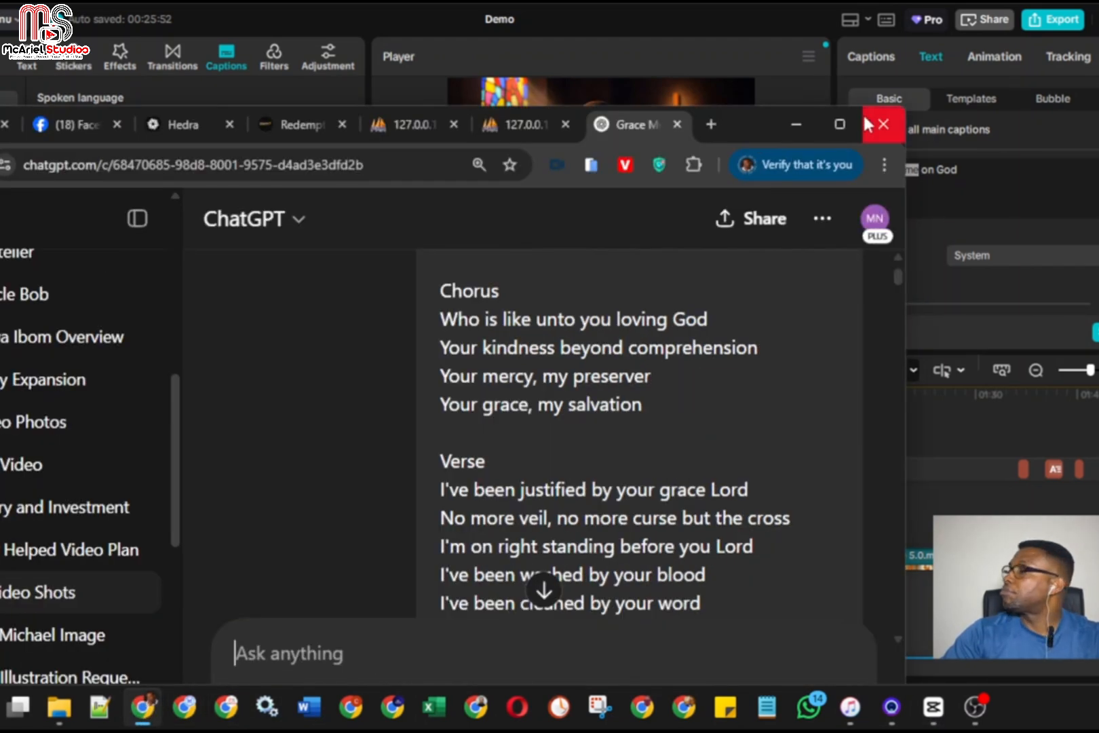
pyautogui.click(840, 124)
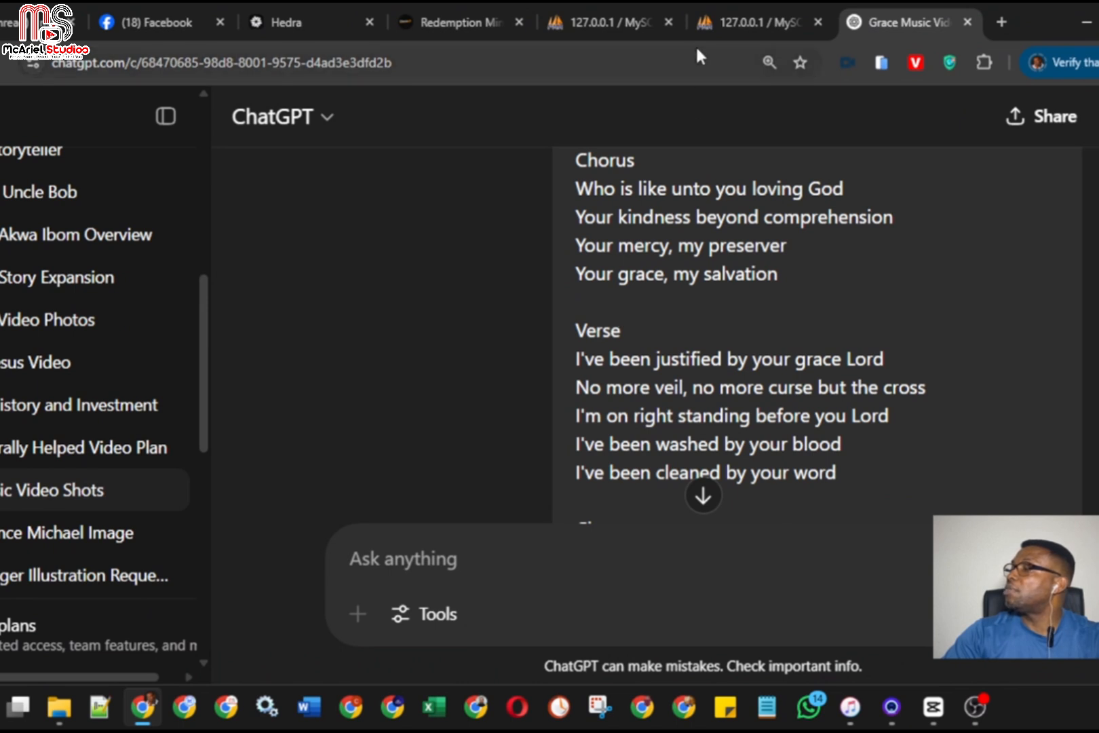
pyautogui.click(670, 23)
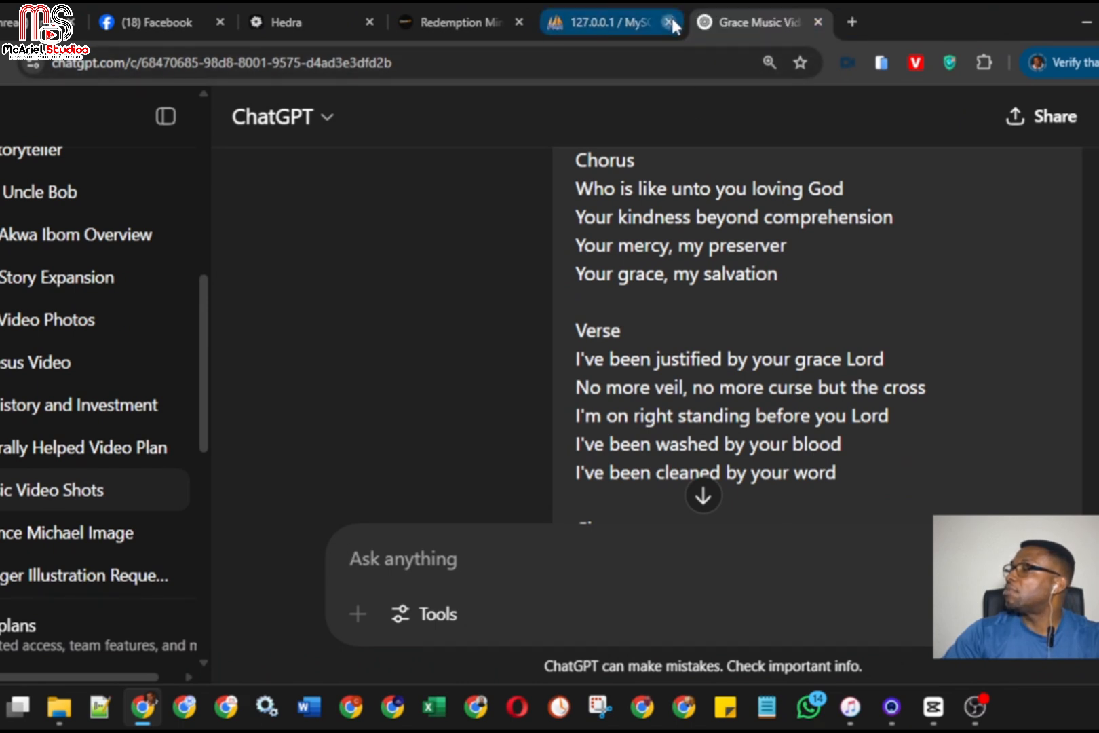
pyautogui.click(670, 23)
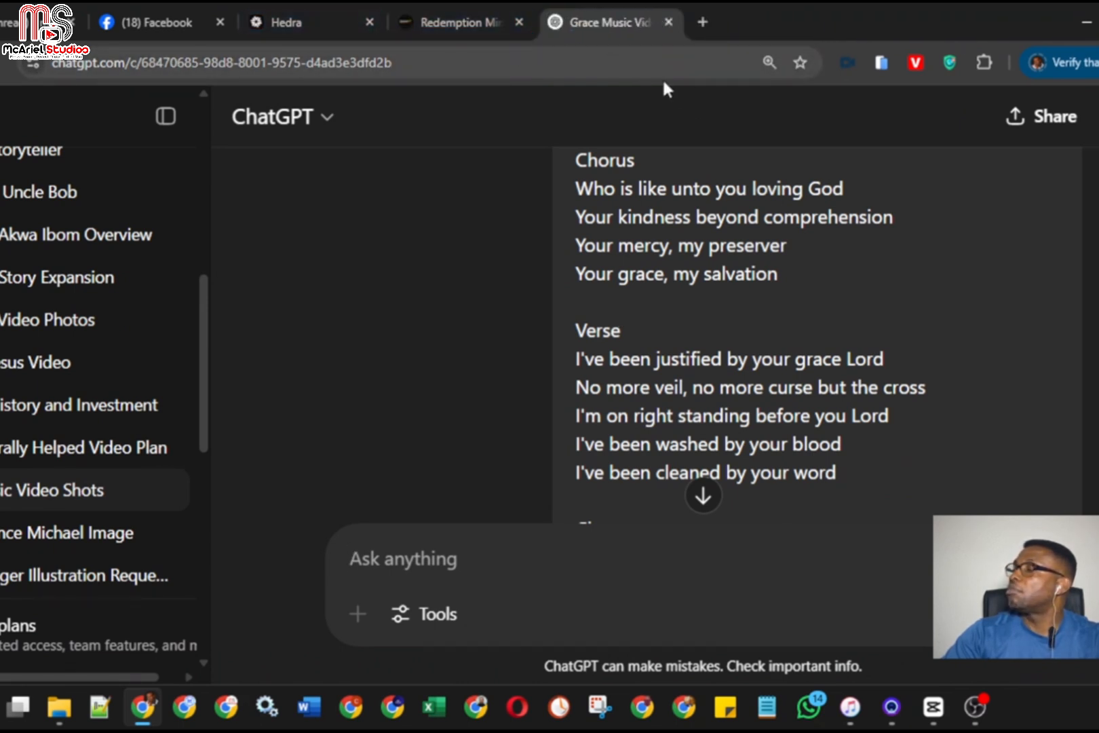
# Copy the first chorus line, "Who is like unto you loving God", from the song lyrics
pyautogui.moveTo(150, 709)
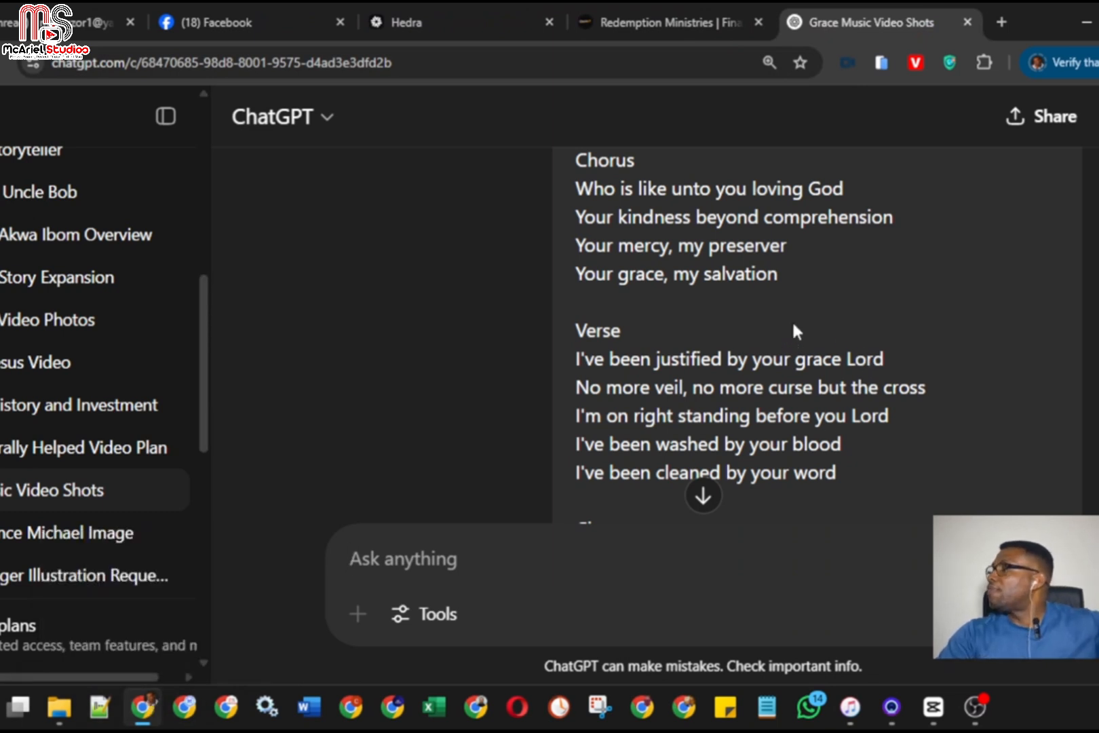
pyautogui.scroll(2, 792, 313)
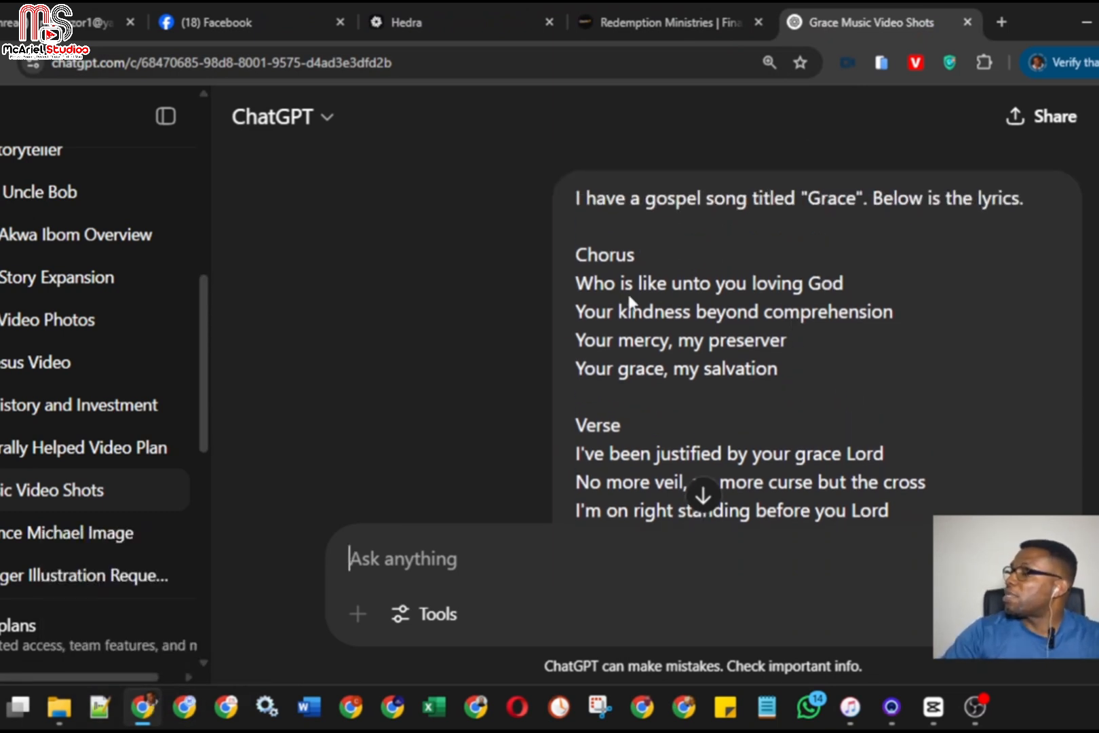
pyautogui.moveTo(577, 282); pyautogui.dragTo(842, 284)
pyautogui.hotkey('ctrl', 'c')
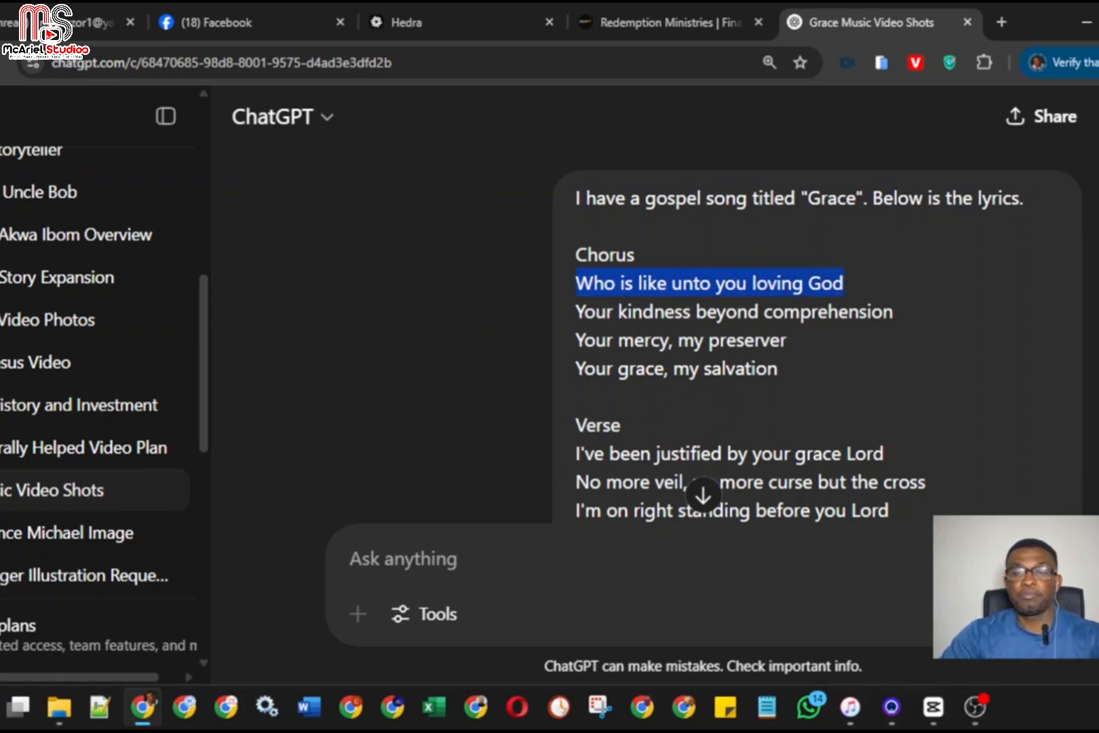
# Switch back to CapCut and replace the first caption's whole text with "Who is like unto you loving God"
pyautogui.click(1088, 23)
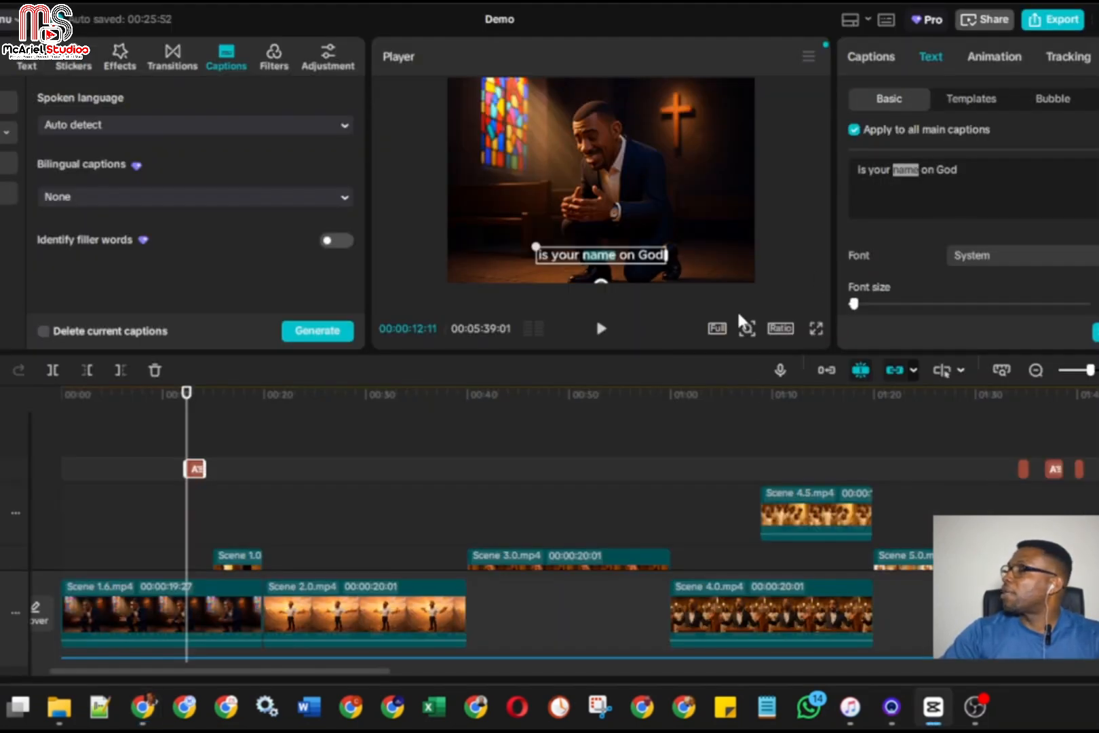
pyautogui.tripleClick(903, 173)
pyautogui.doubleClick(904, 172)
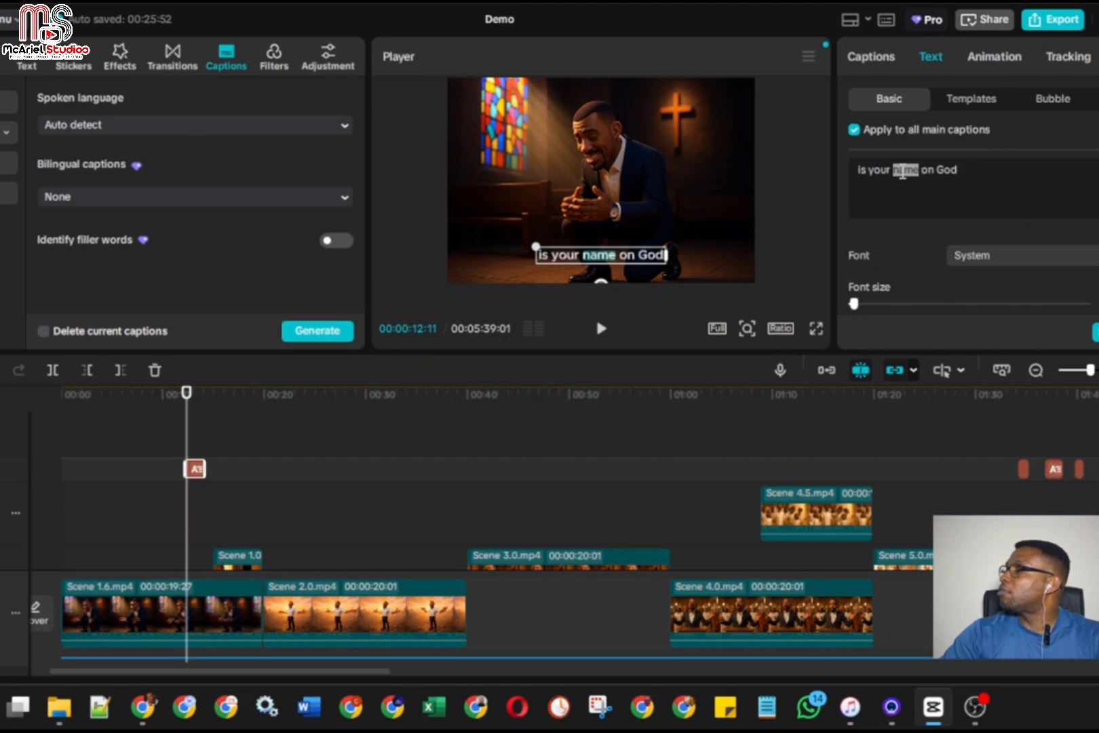
pyautogui.tripleClick(903, 173)
pyautogui.doubleClick(903, 172)
pyautogui.tripleClick(903, 171)
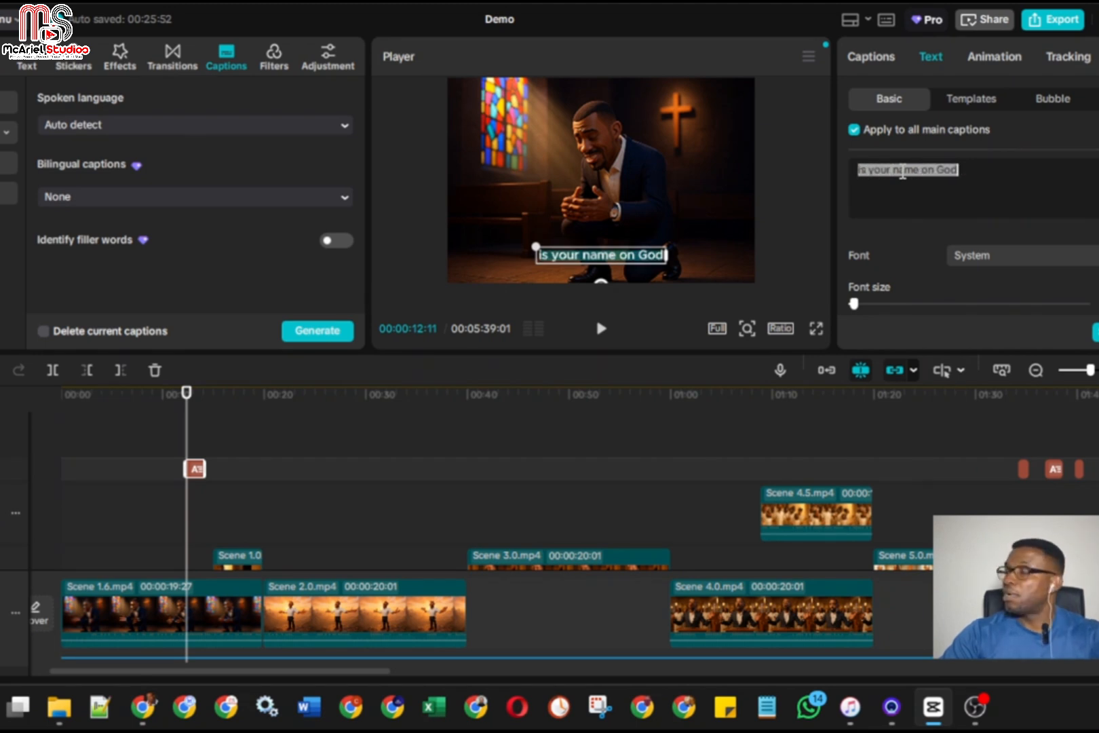
pyautogui.hotkey('ctrl', 'v')
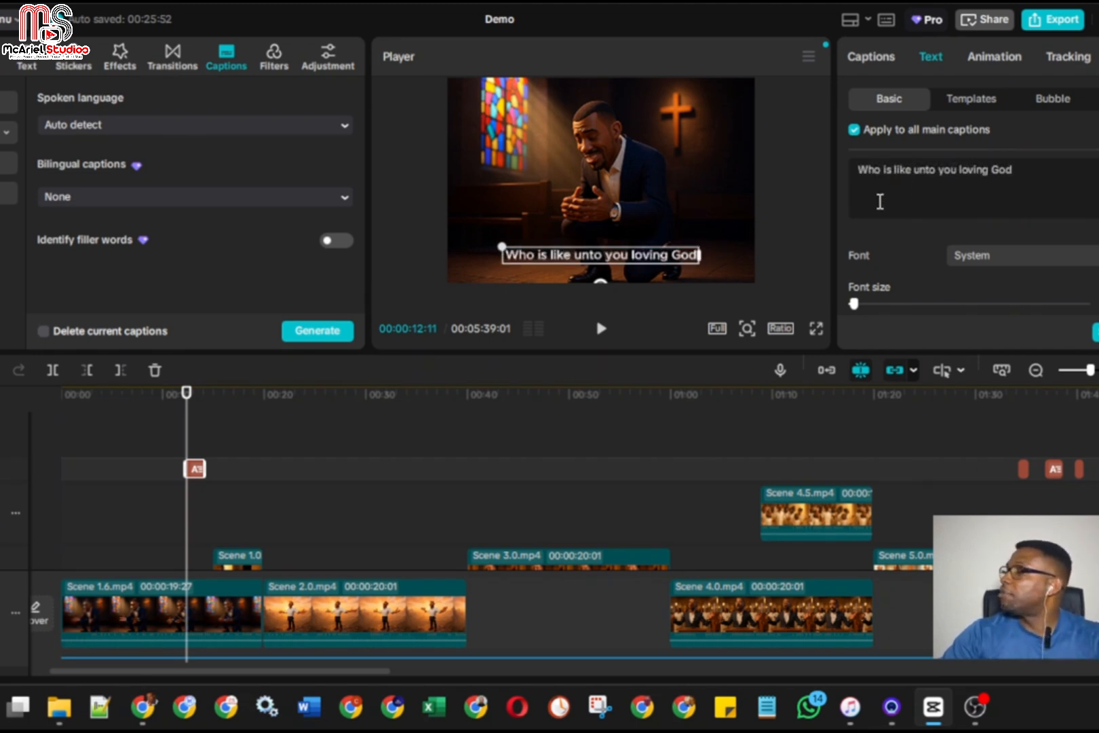
# Play the video from about 9 s to check the first caption's timing against the song
pyautogui.moveTo(188, 420); pyautogui.dragTo(154, 425)
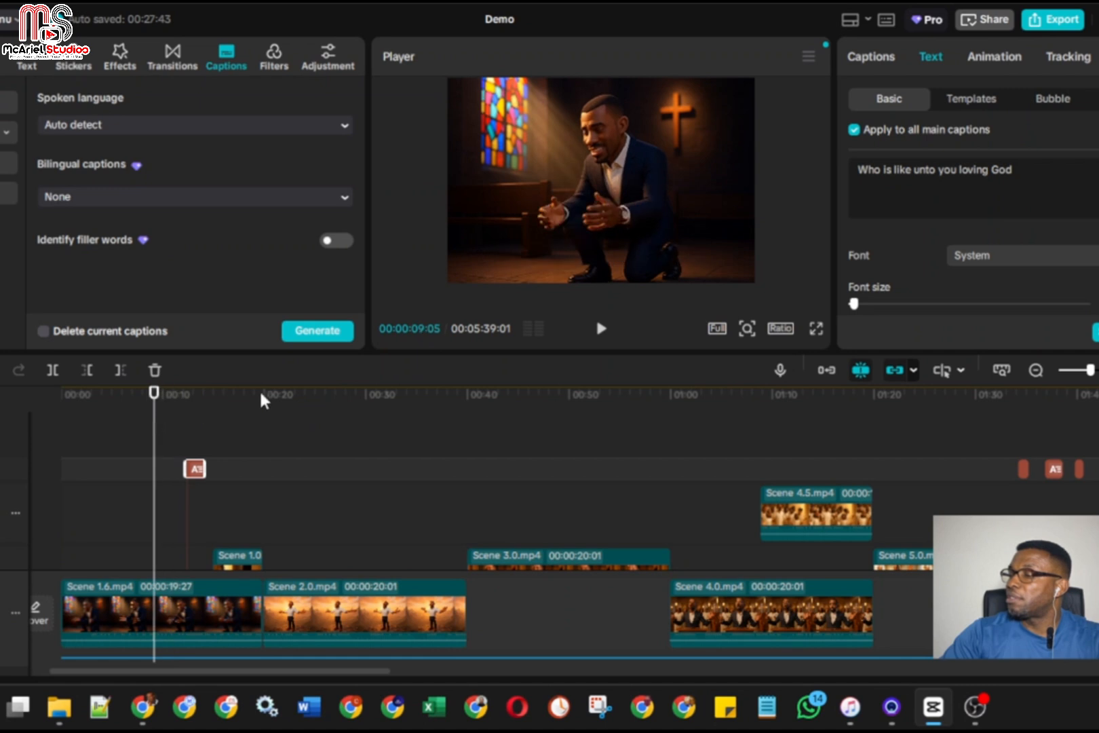
pyautogui.click(601, 329)
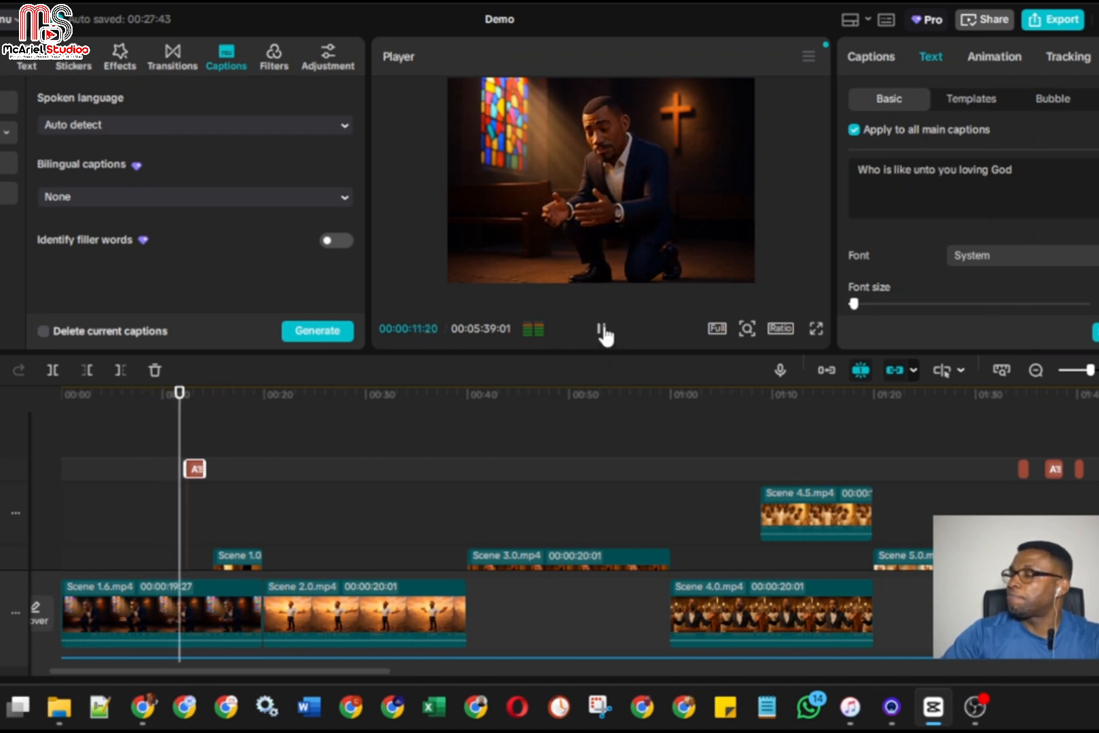
pyautogui.click(601, 332)
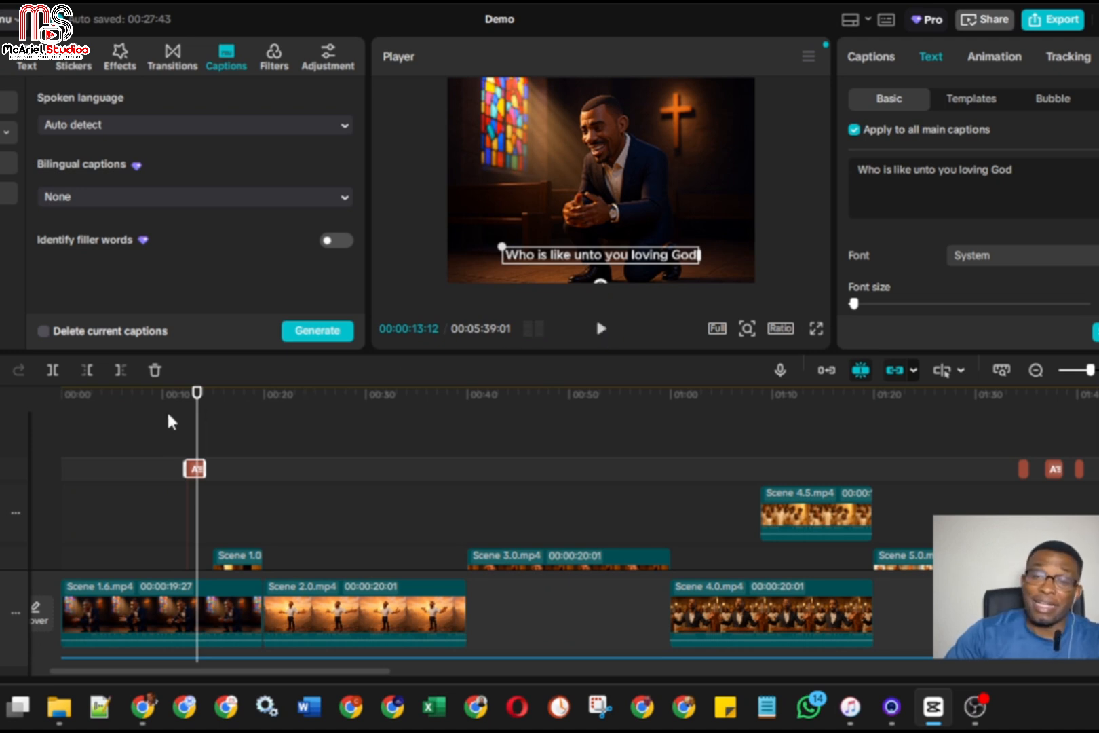
# Play on to 00:00:25:03, lengthen the first caption to about 14 s, and move it to start at the playhead
pyautogui.click(601, 331)
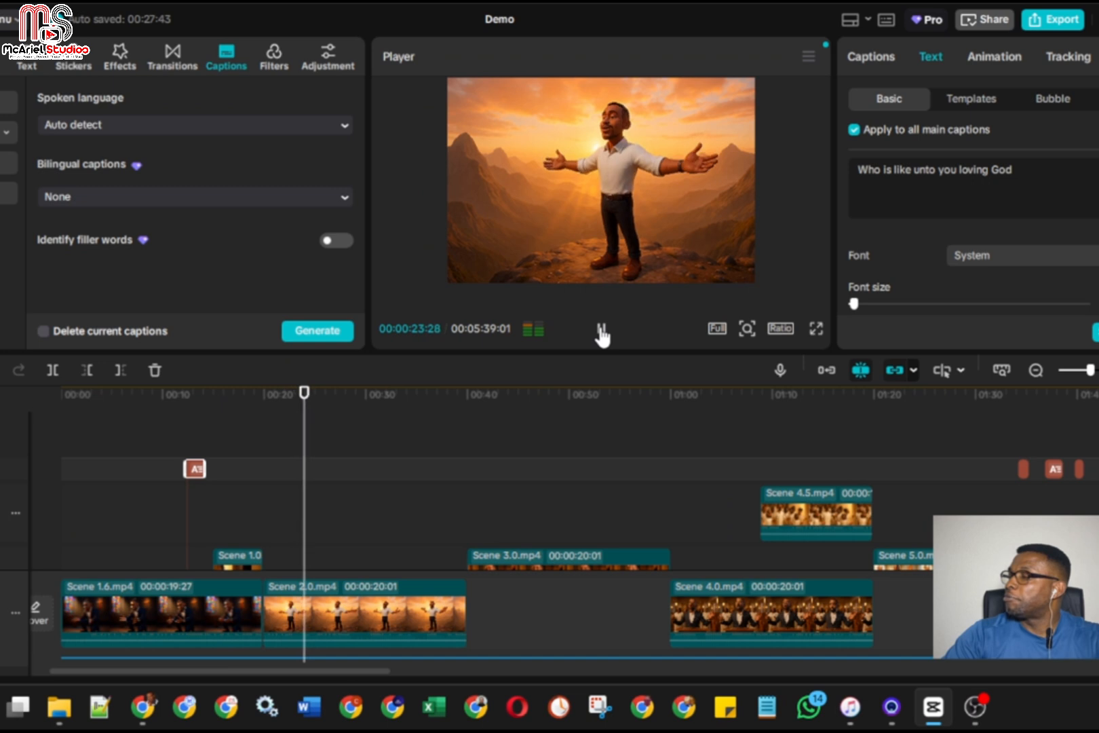
pyautogui.click(601, 330)
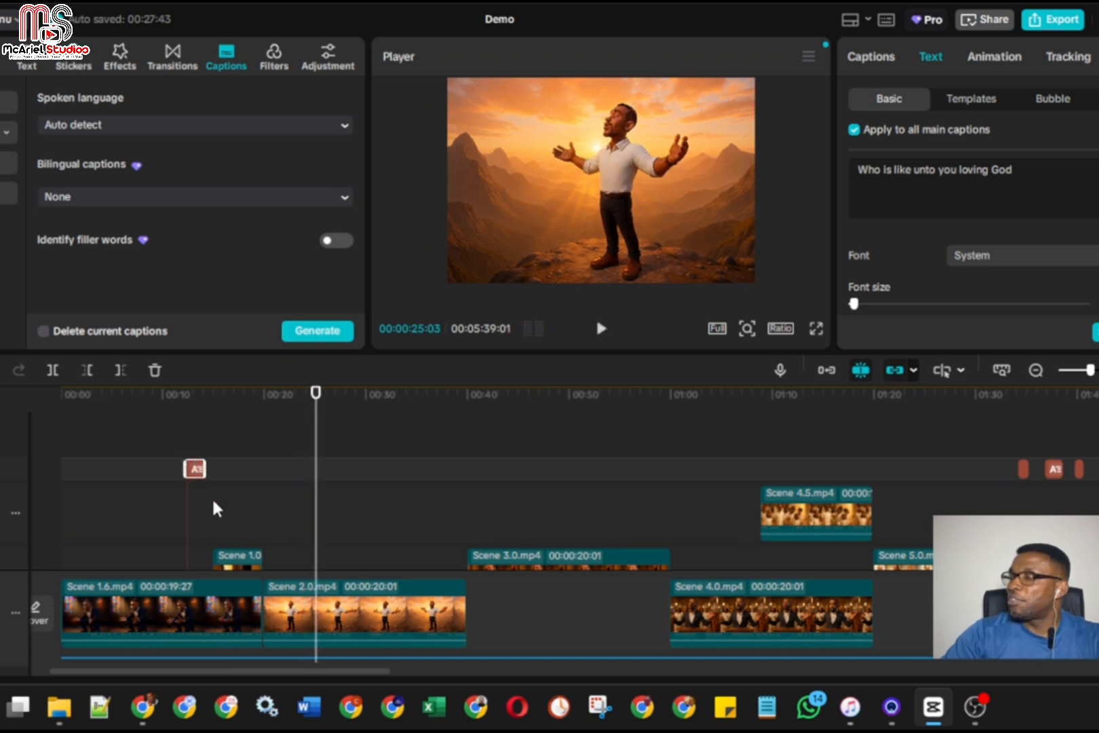
pyautogui.moveTo(205, 469); pyautogui.dragTo(329, 470)
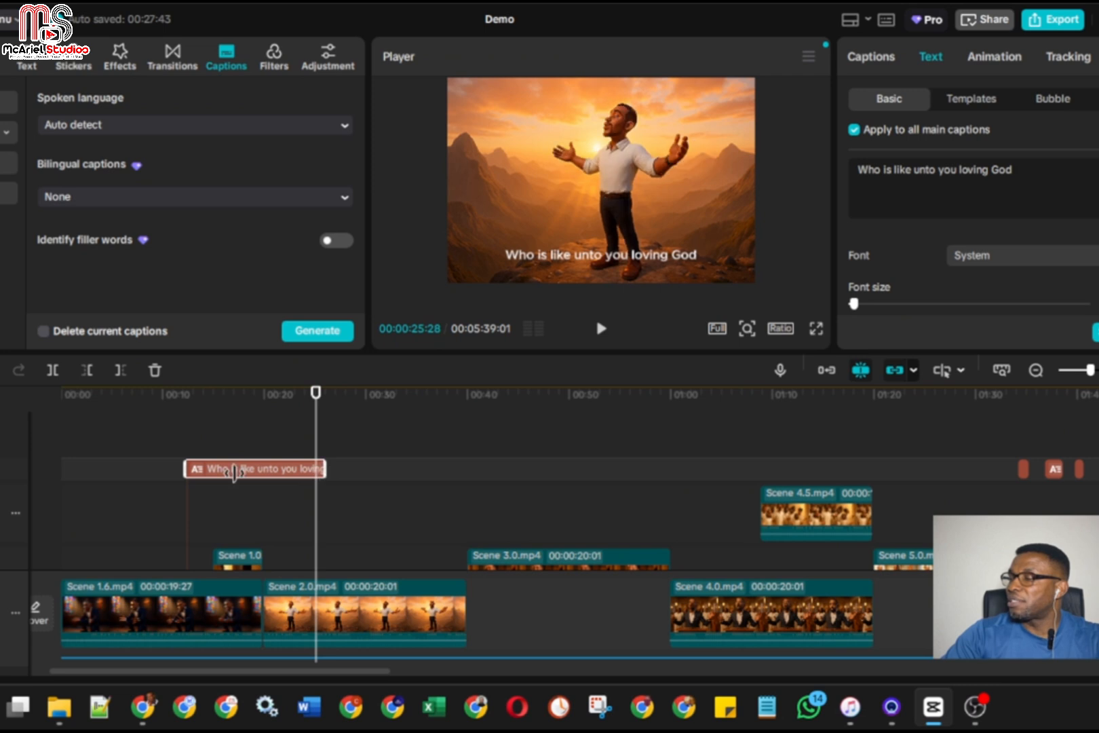
pyautogui.moveTo(235, 470); pyautogui.dragTo(374, 476)
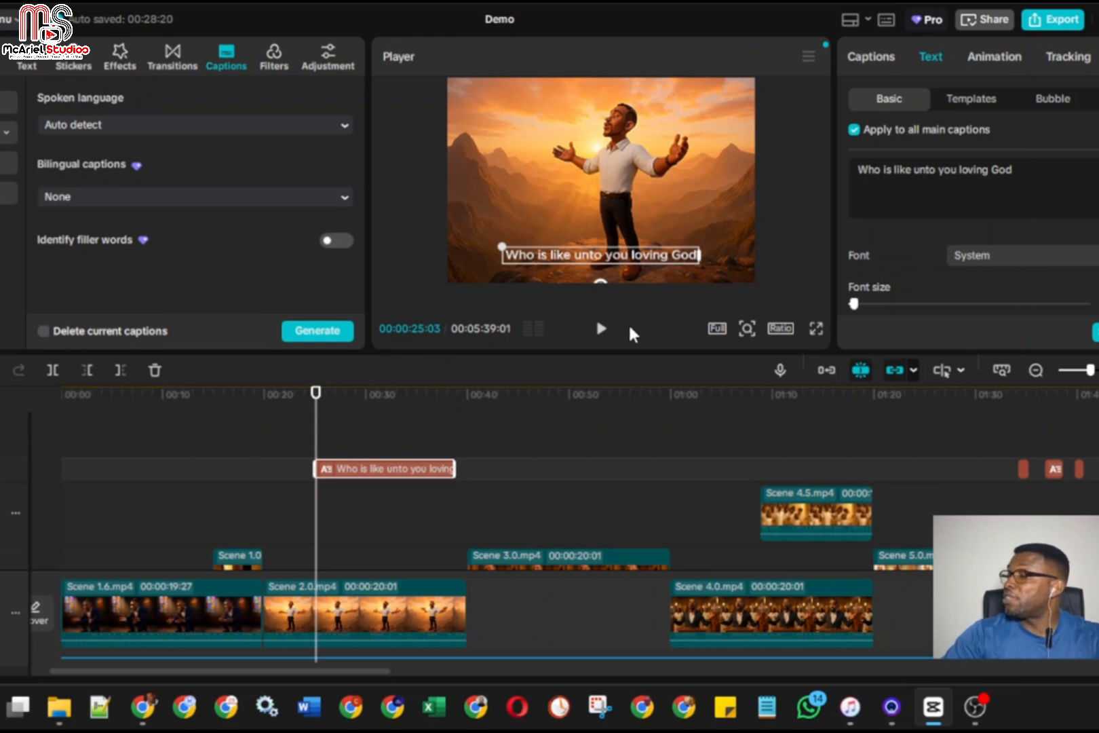
# Replay the first caption from about 00:00:23:15 and shorten it to end where the sung line finishes, at 00:00:28:28
pyautogui.click(600, 333)
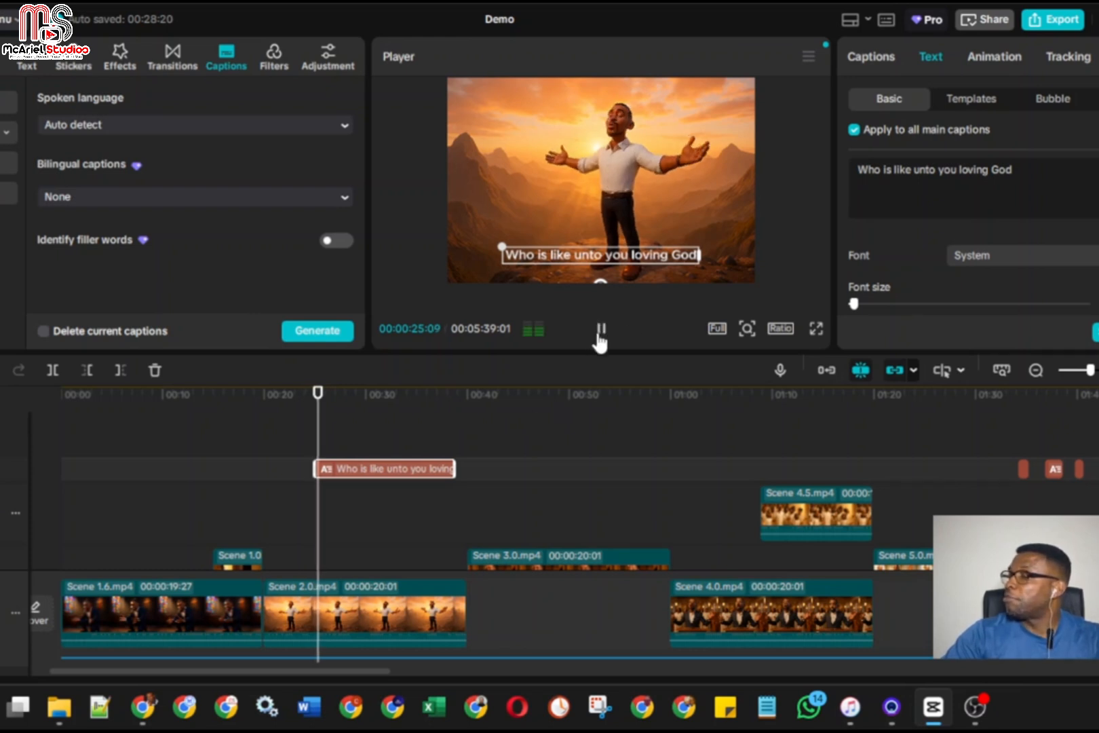
pyautogui.click(595, 336)
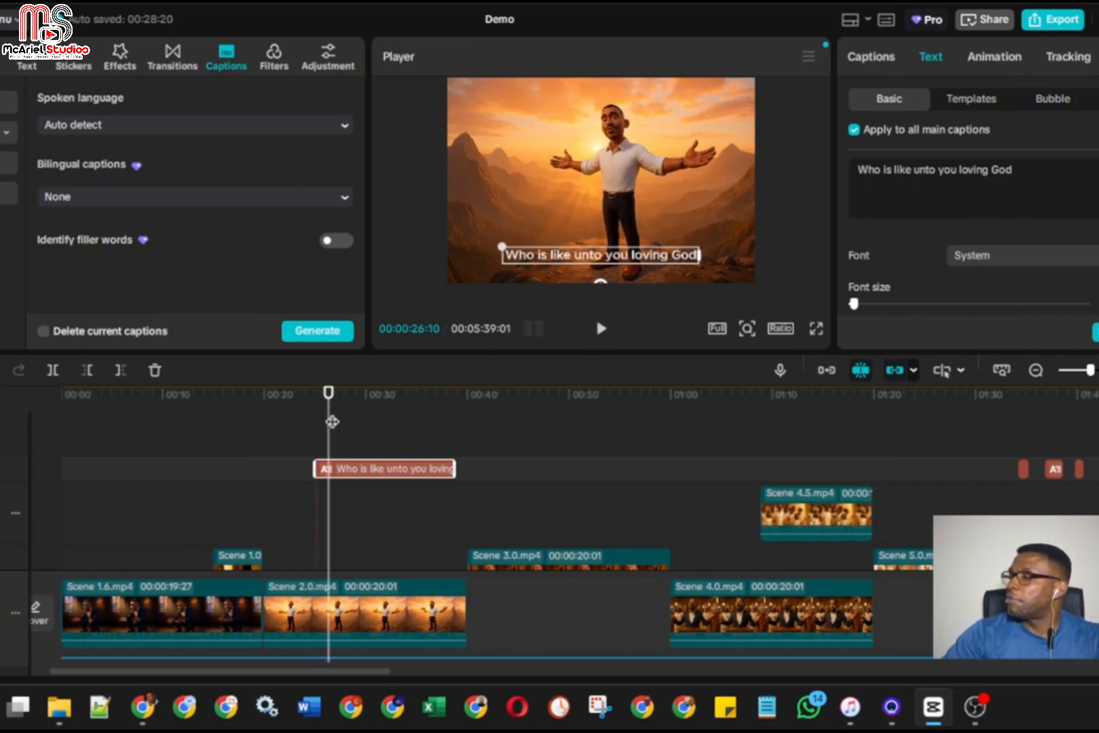
pyautogui.click(327, 421)
pyautogui.click(299, 422)
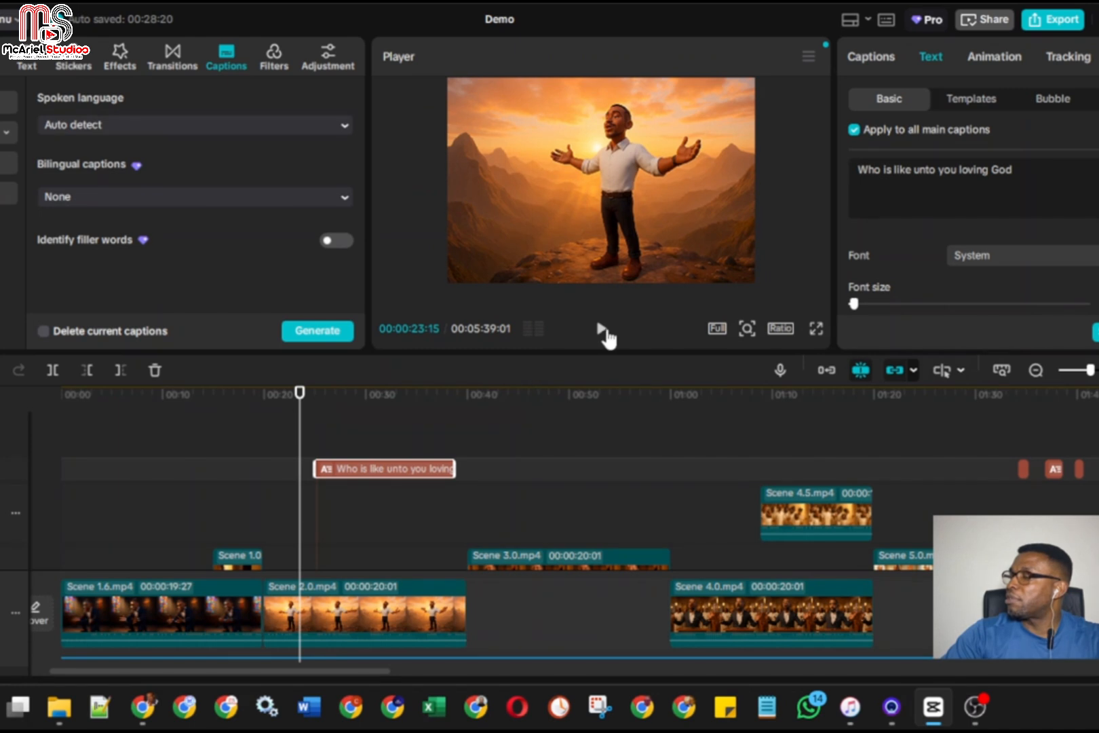
pyautogui.click(600, 333)
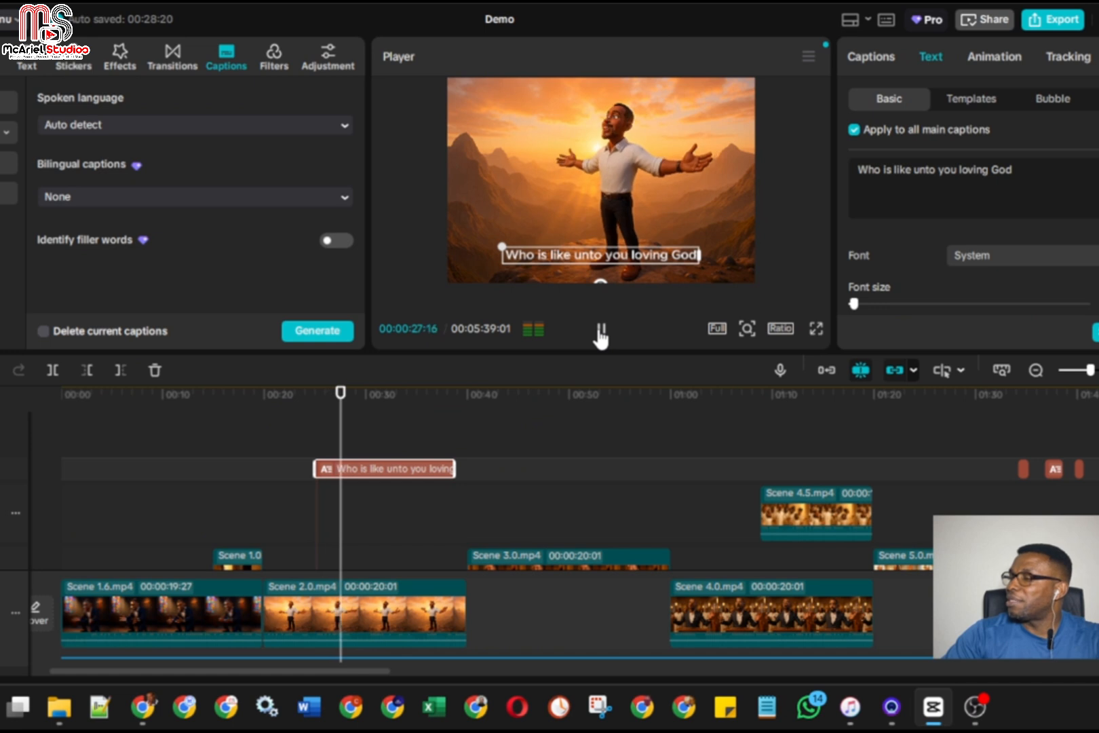
pyautogui.click(600, 333)
pyautogui.moveTo(454, 468); pyautogui.dragTo(352, 467)
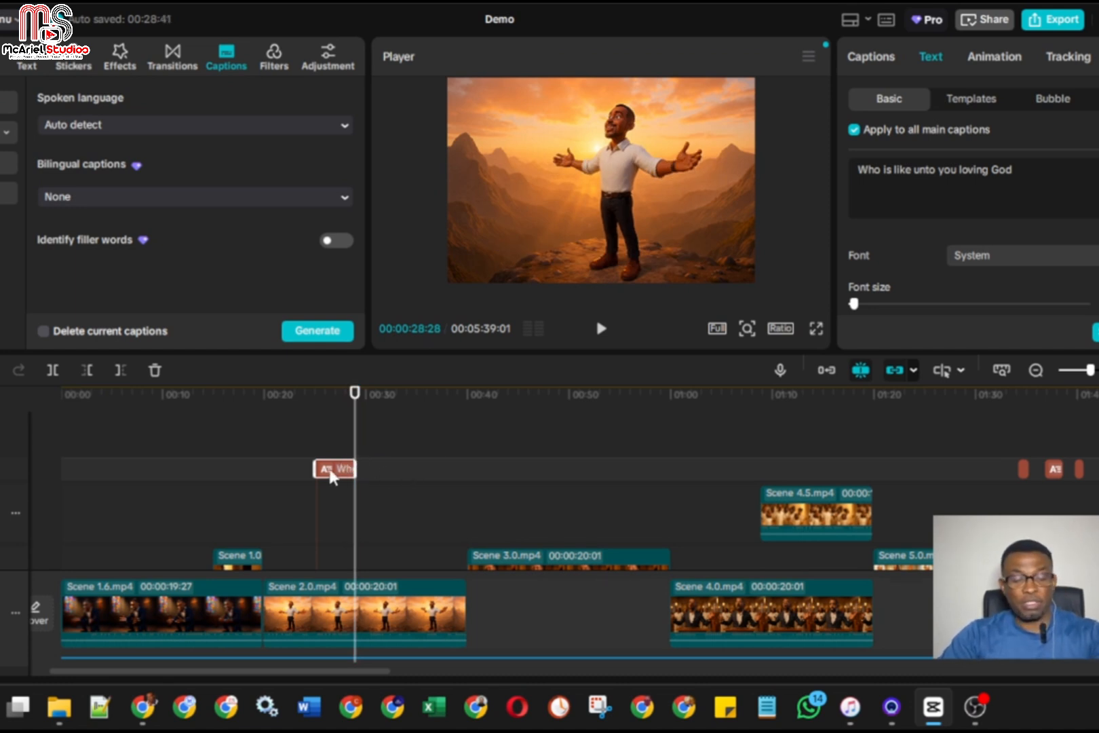
# Duplicate the first caption directly after itself and replace the copy's text with "Your kindness beyond comprehension" from the song lyrics in ChatGPT
pyautogui.click(365, 475)
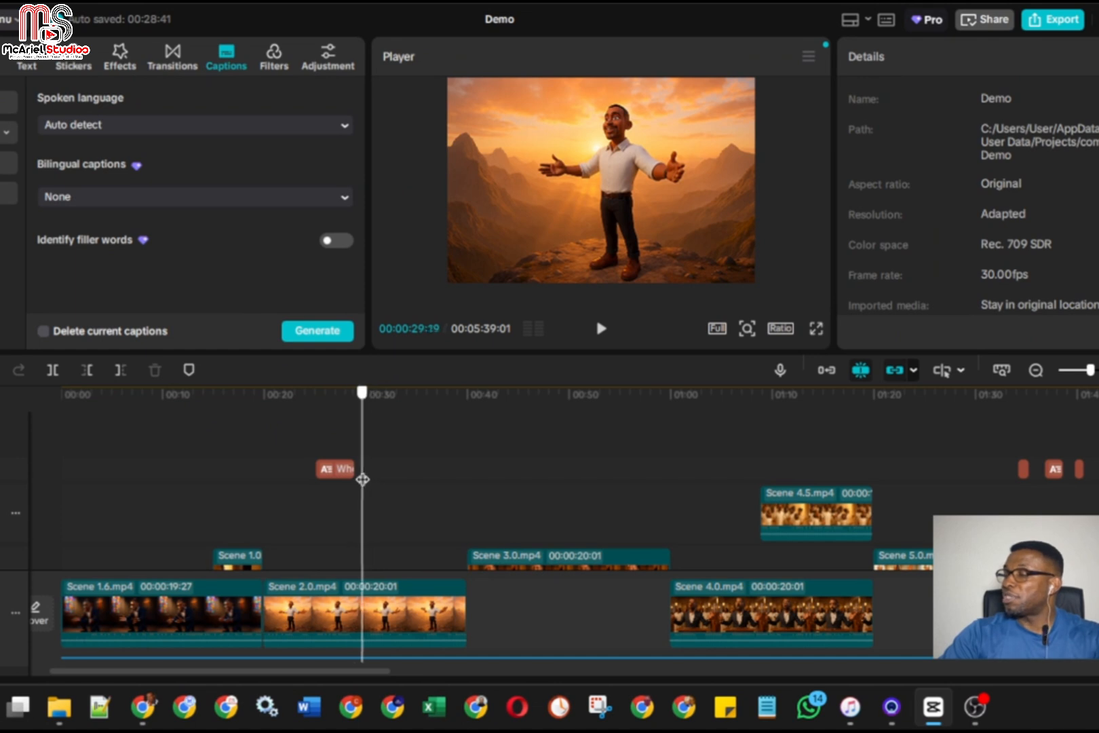
pyautogui.click(367, 473)
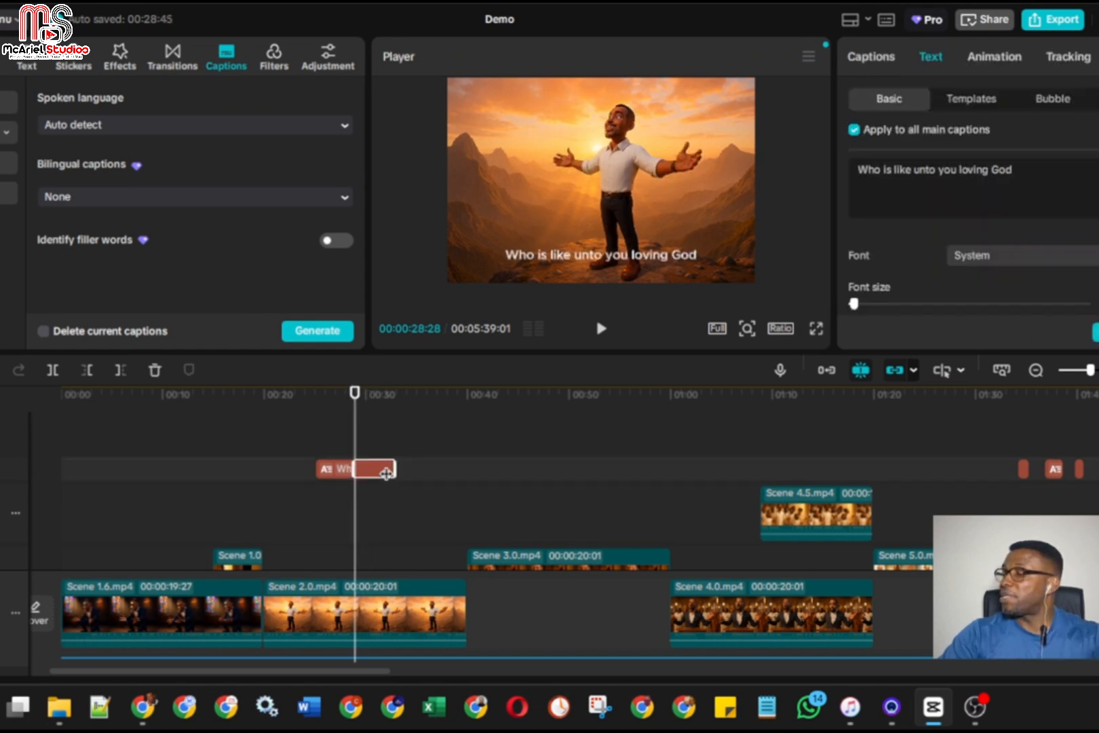
pyautogui.moveTo(144, 706)
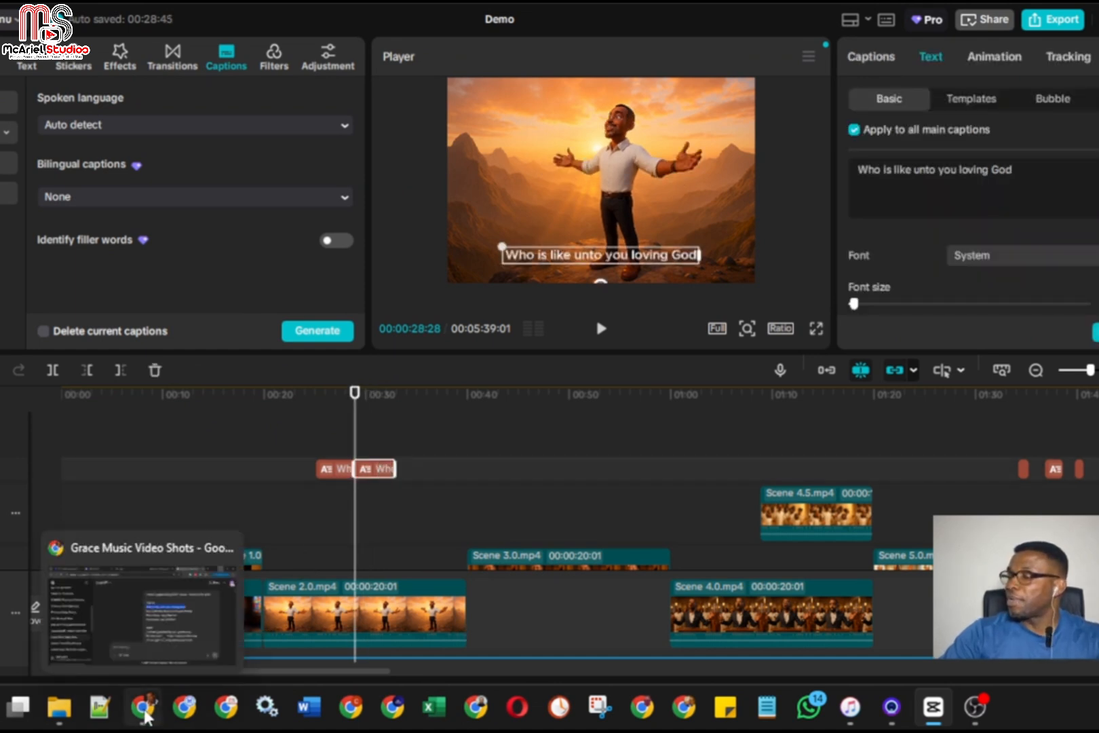
pyautogui.click(183, 649)
pyautogui.moveTo(576, 312); pyautogui.dragTo(892, 318)
pyautogui.hotkey('ctrl', 'c')
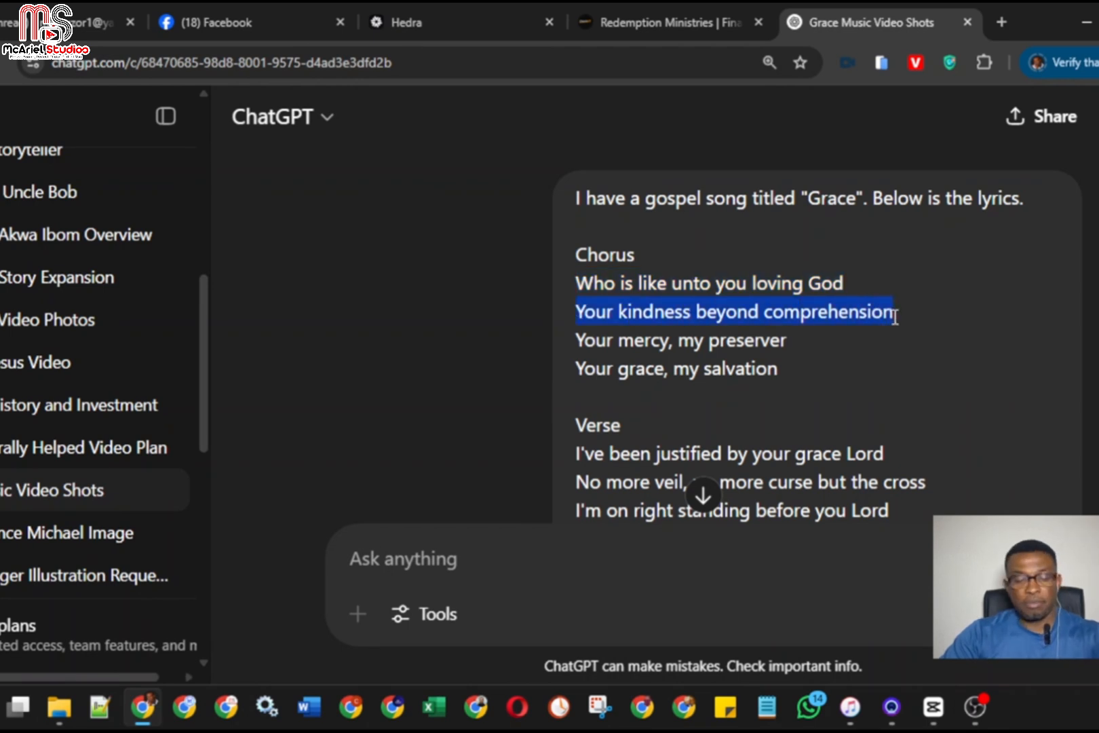
pyautogui.click(1085, 21)
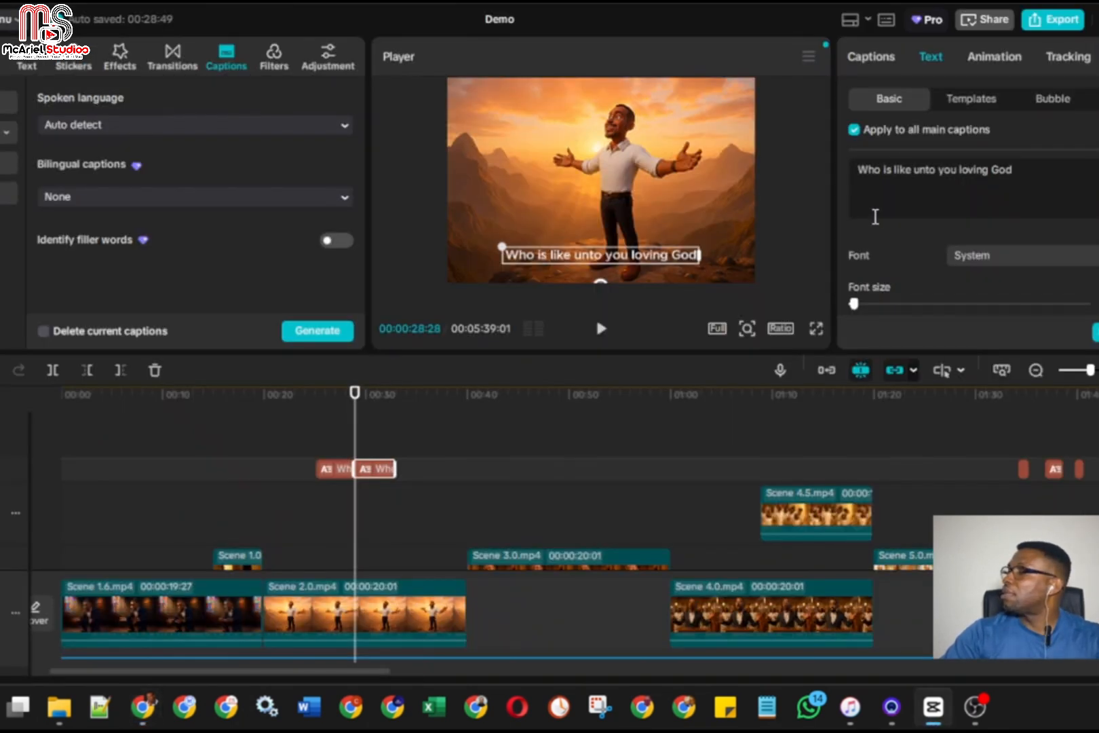
pyautogui.tripleClick(925, 173)
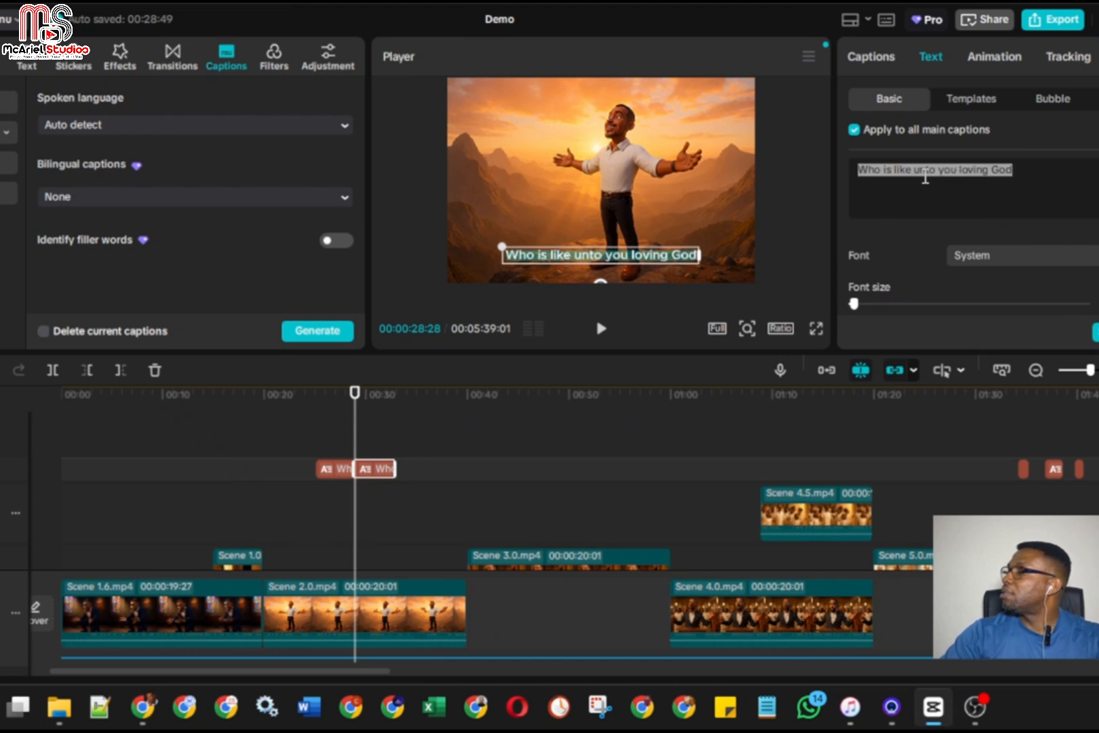
pyautogui.hotkey('ctrl', 'v')
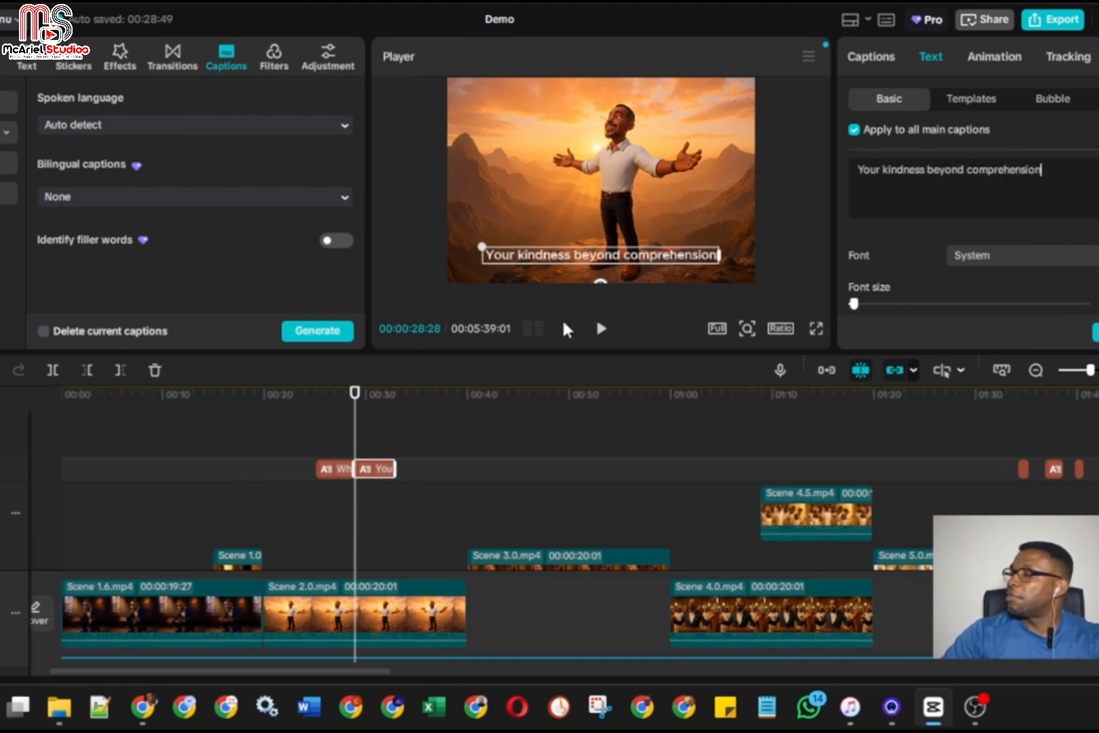
# Play along with the second caption and adjust it to start at 00:00:31:01 and end at 00:00:34:26
pyautogui.click(601, 331)
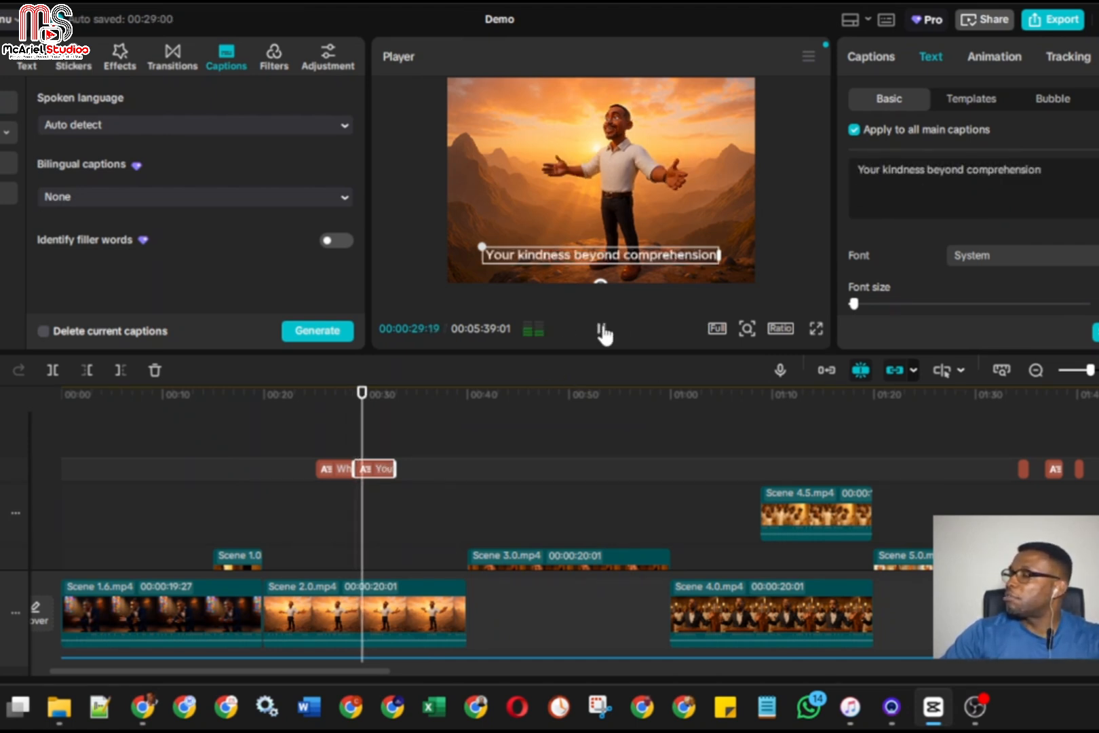
pyautogui.click(601, 331)
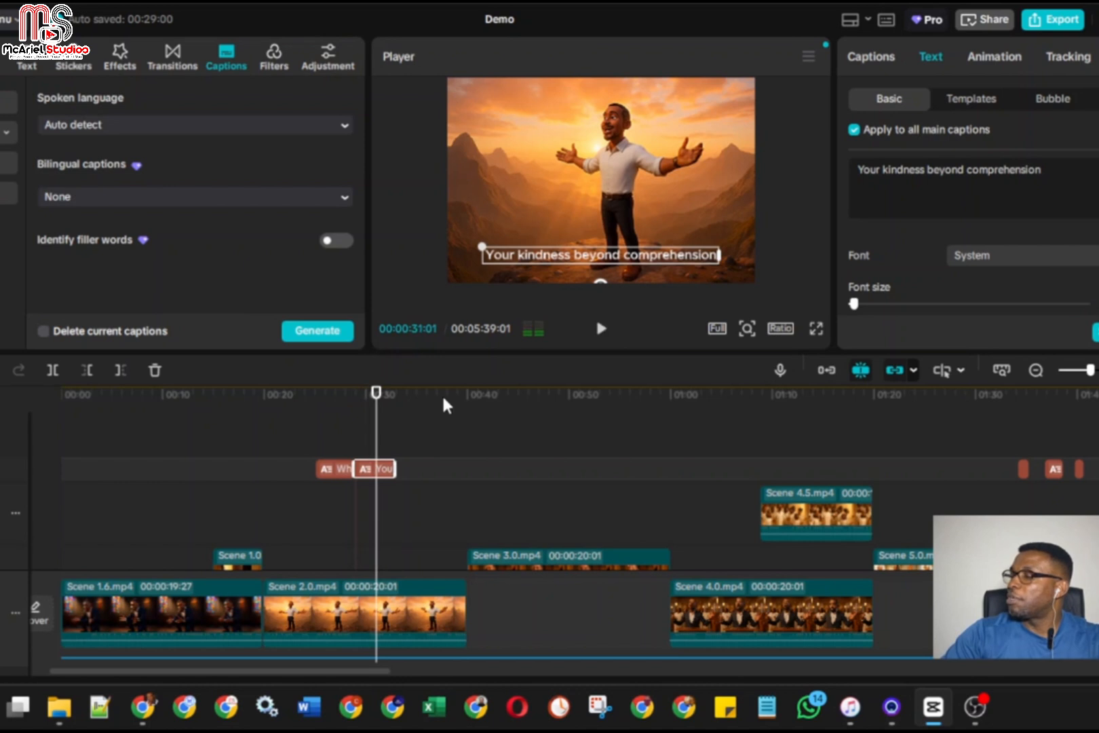
pyautogui.moveTo(359, 467); pyautogui.dragTo(402, 471)
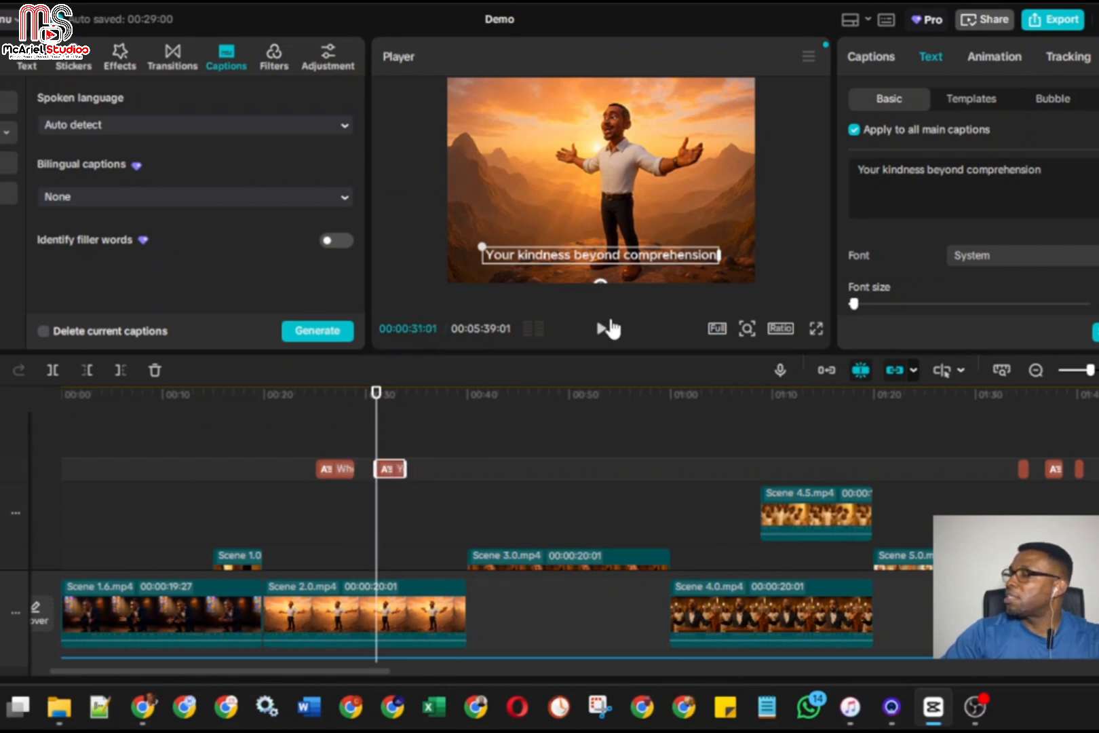
pyautogui.click(606, 328)
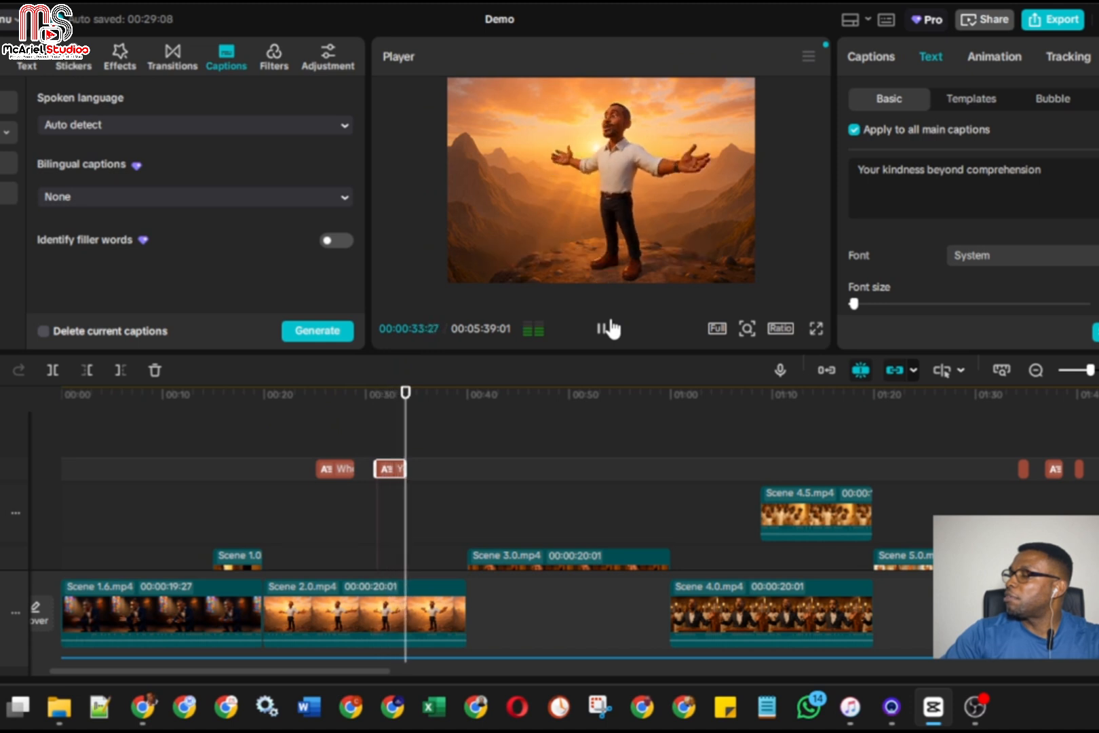
pyautogui.click(610, 329)
pyautogui.moveTo(405, 467); pyautogui.dragTo(413, 464)
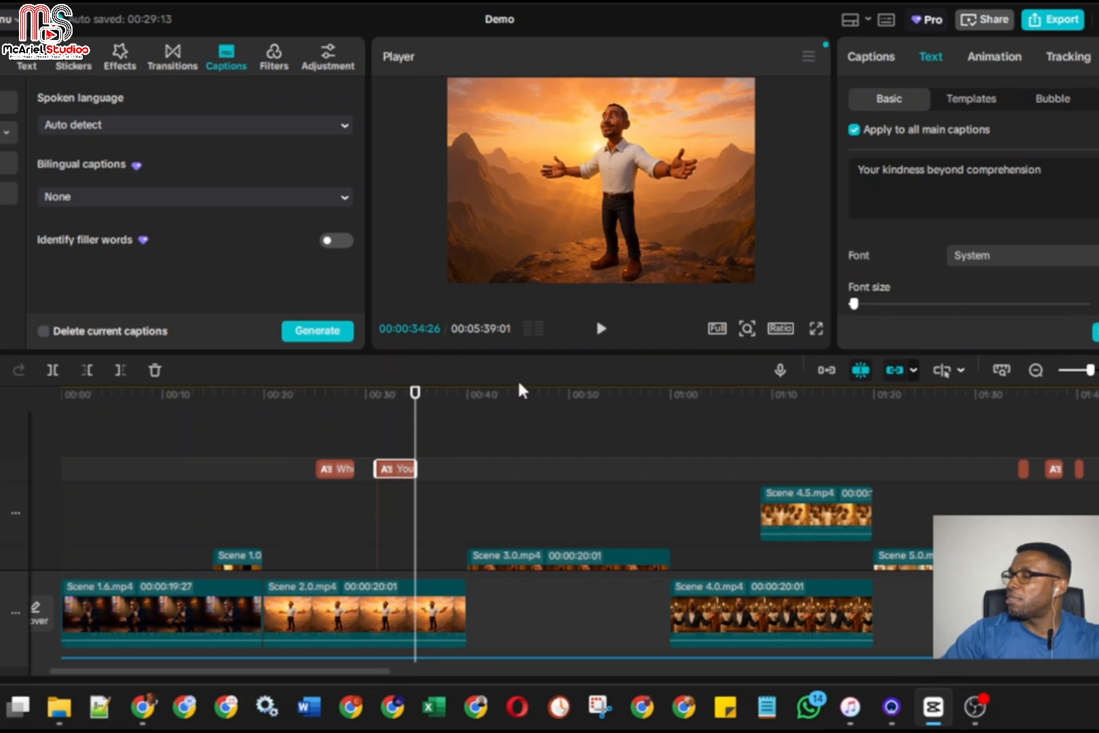
# Play on to find where the third line begins and place a copy of the second caption starting at 00:00:36:05
pyautogui.click(601, 329)
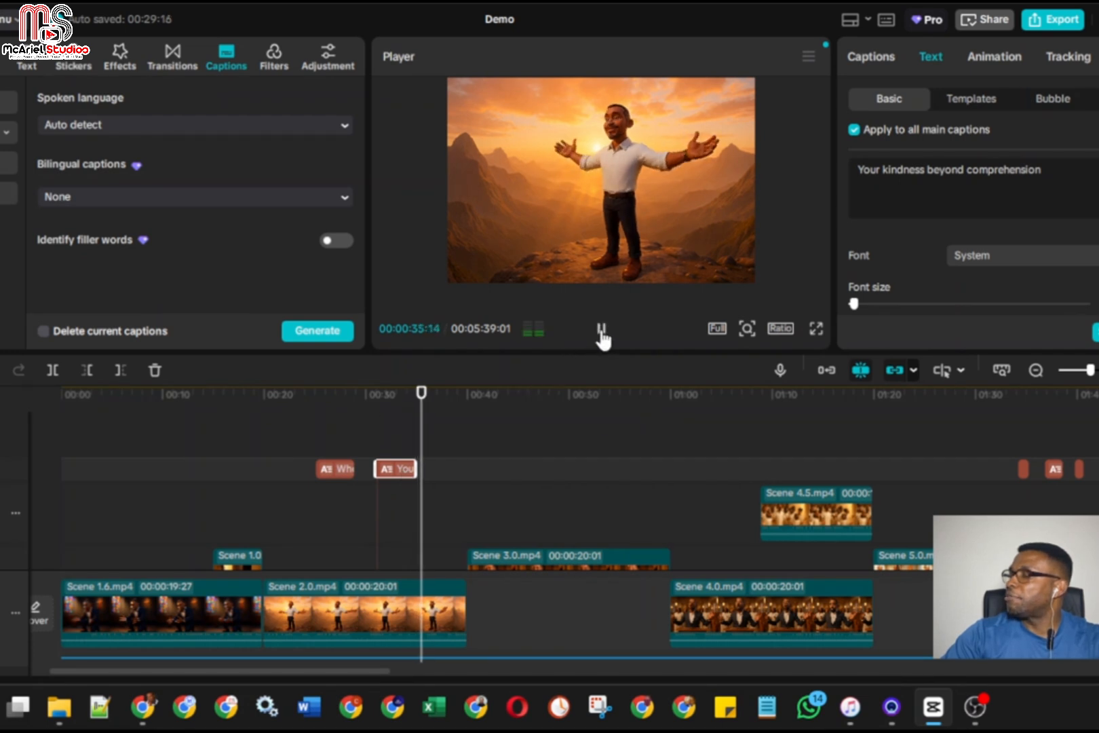
pyautogui.click(601, 330)
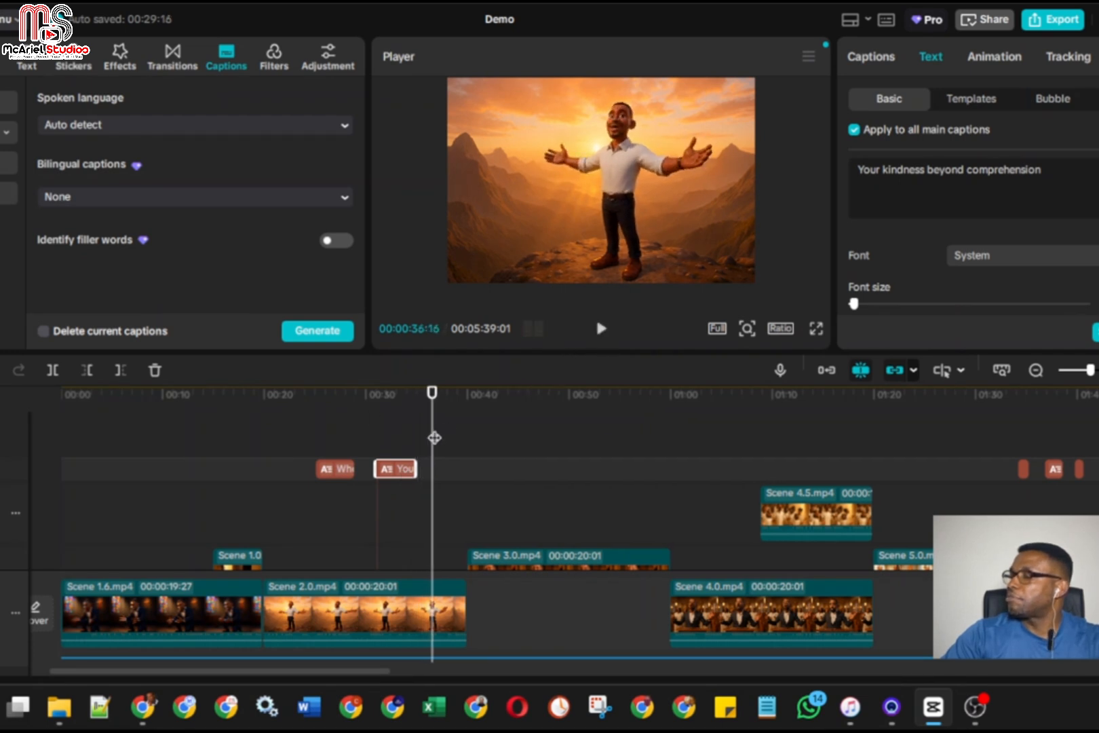
pyautogui.moveTo(434, 437); pyautogui.dragTo(432, 439)
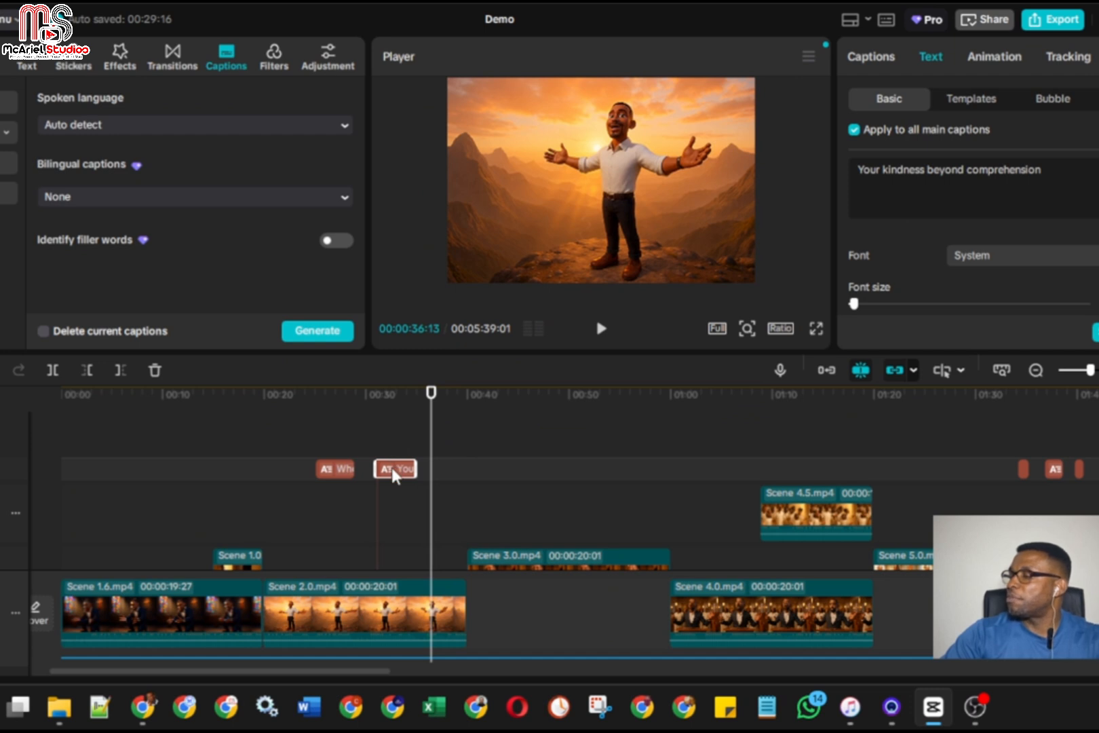
pyautogui.click(440, 469)
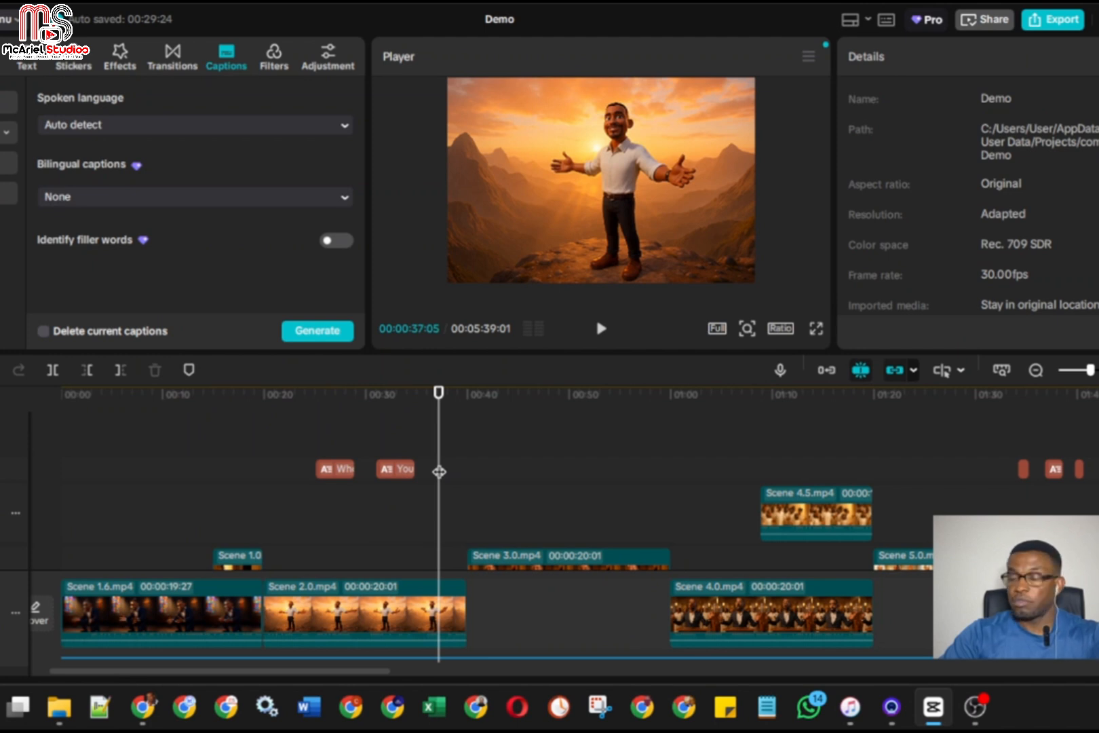
pyautogui.click(451, 469)
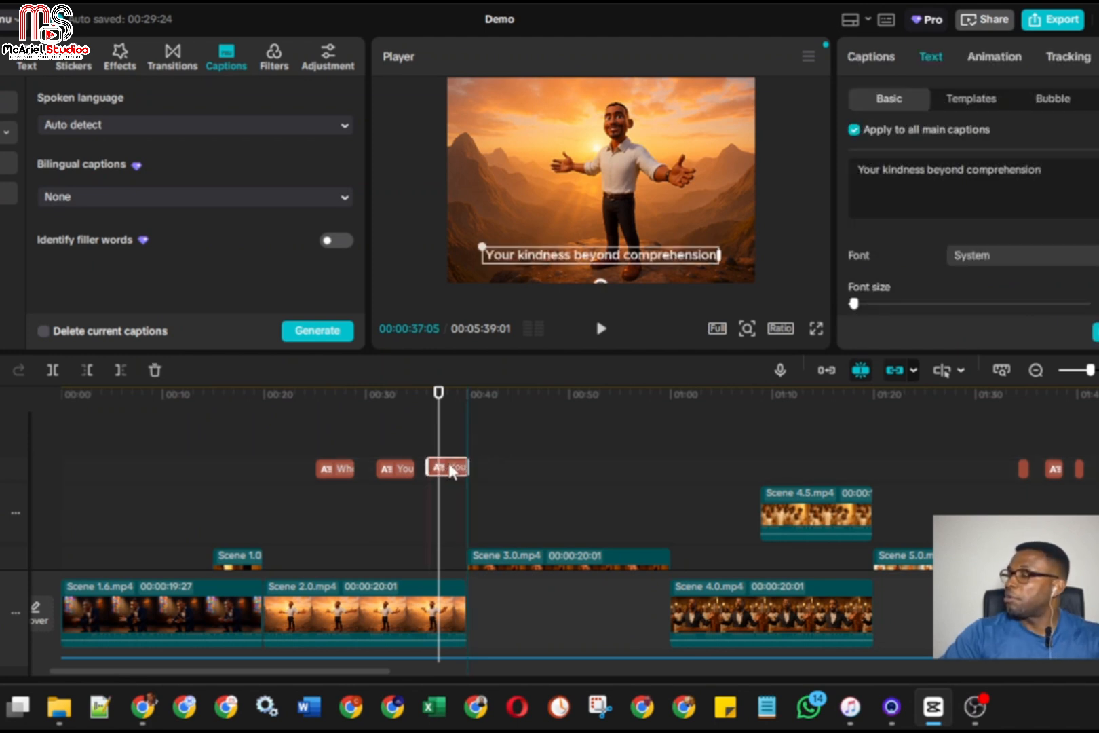
pyautogui.moveTo(435, 454); pyautogui.dragTo(429, 451)
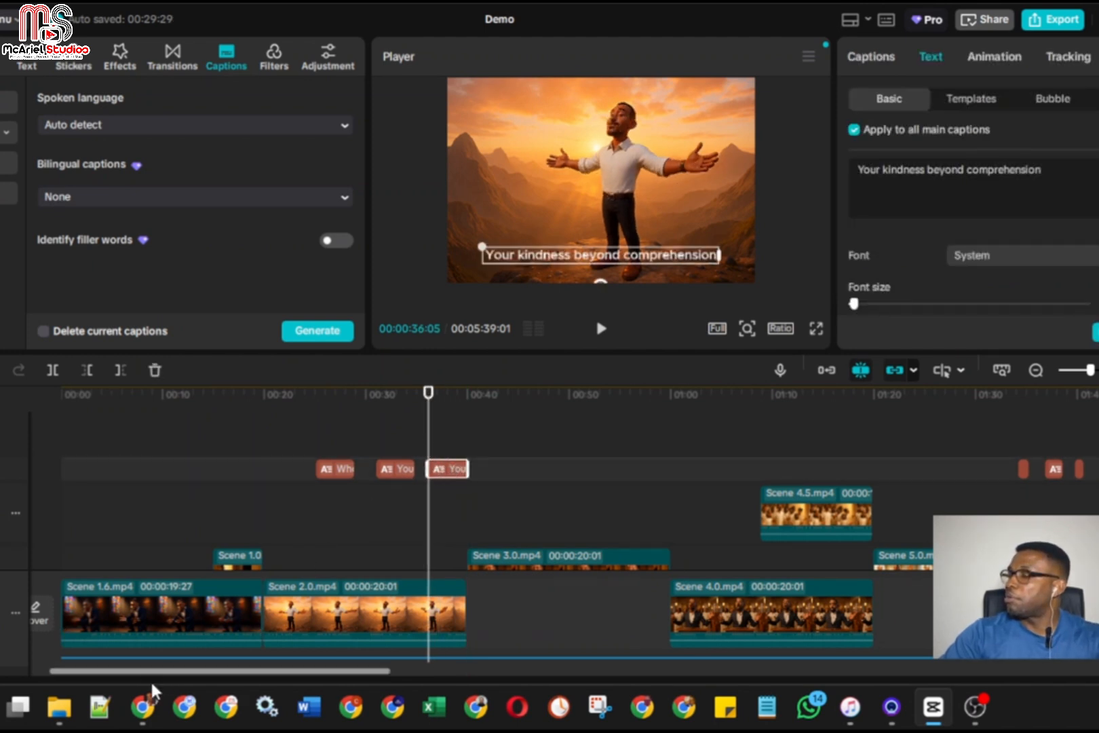
# Copy "Your mercy, my preserver" from the ChatGPT lyrics and replace the third caption's text in CapCut with it, removing the trailing line break
pyautogui.moveTo(143, 706)
pyautogui.click(202, 645)
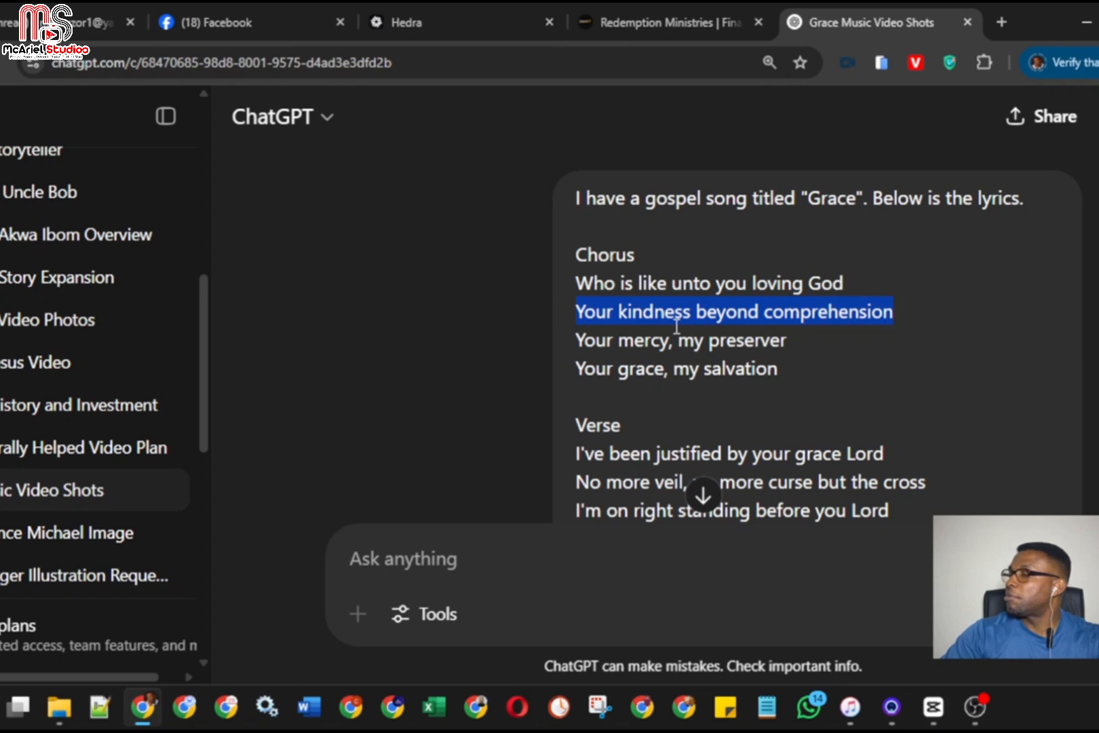
pyautogui.tripleClick(585, 342)
pyautogui.hotkey('ctrl', 'c')
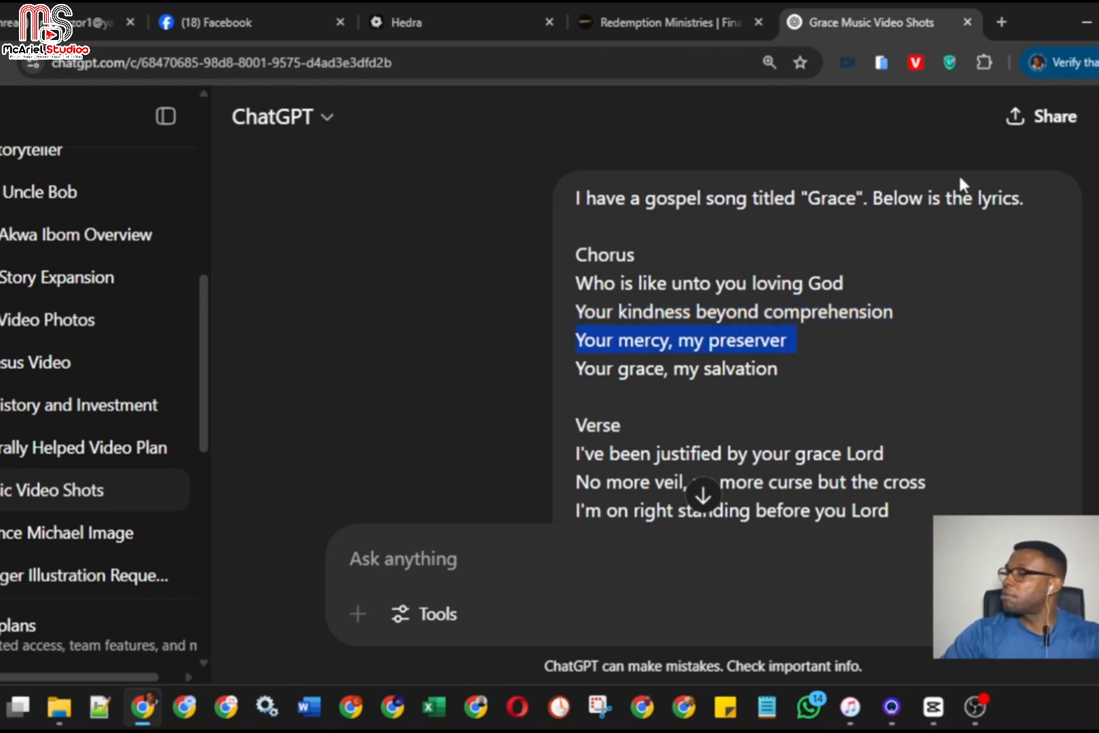
pyautogui.hotkey('alt', 'Tab')
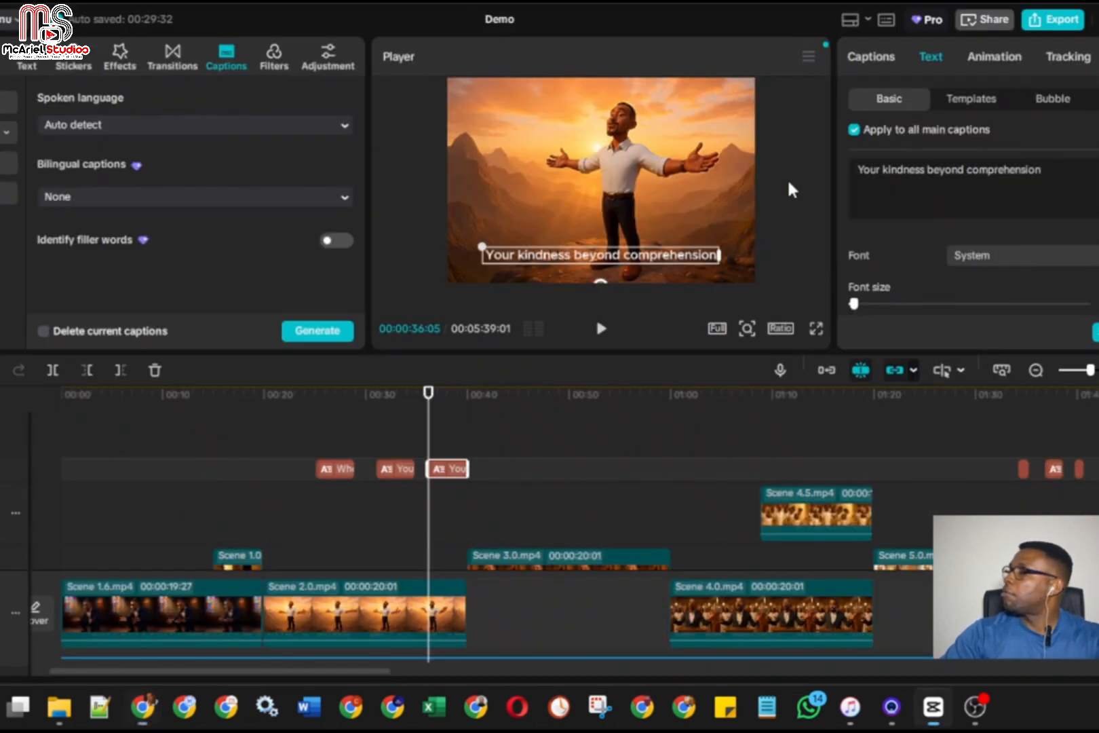
pyautogui.tripleClick(895, 165)
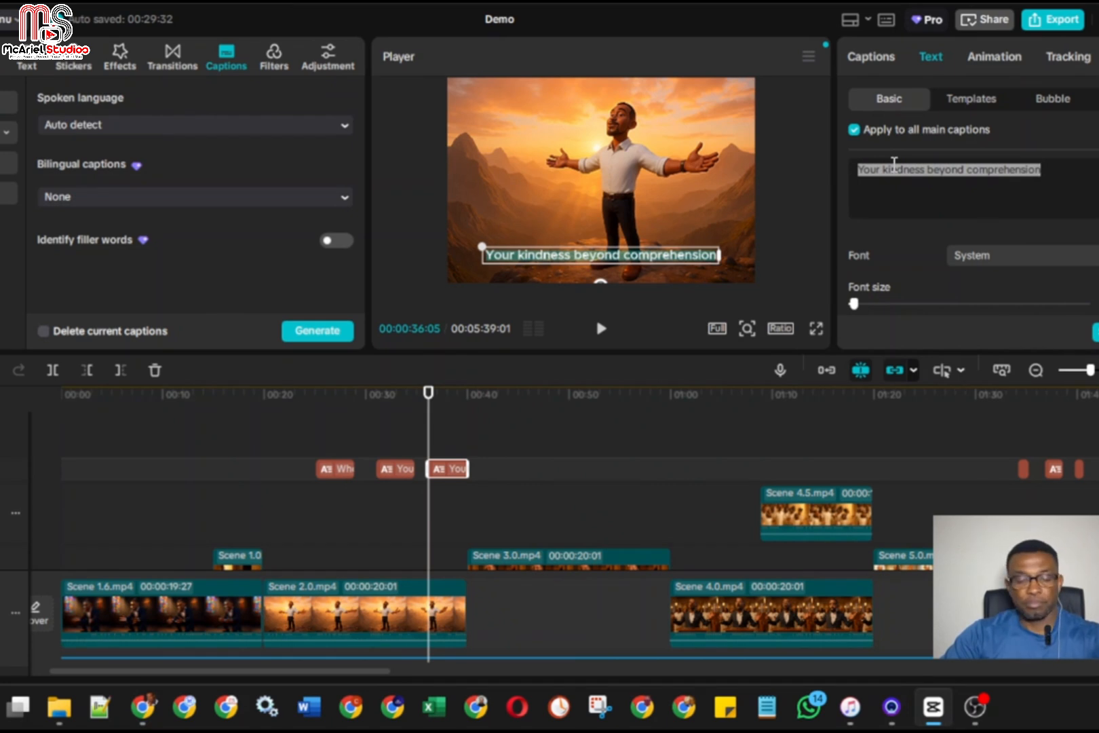
pyautogui.hotkey('ctrl', 'v')
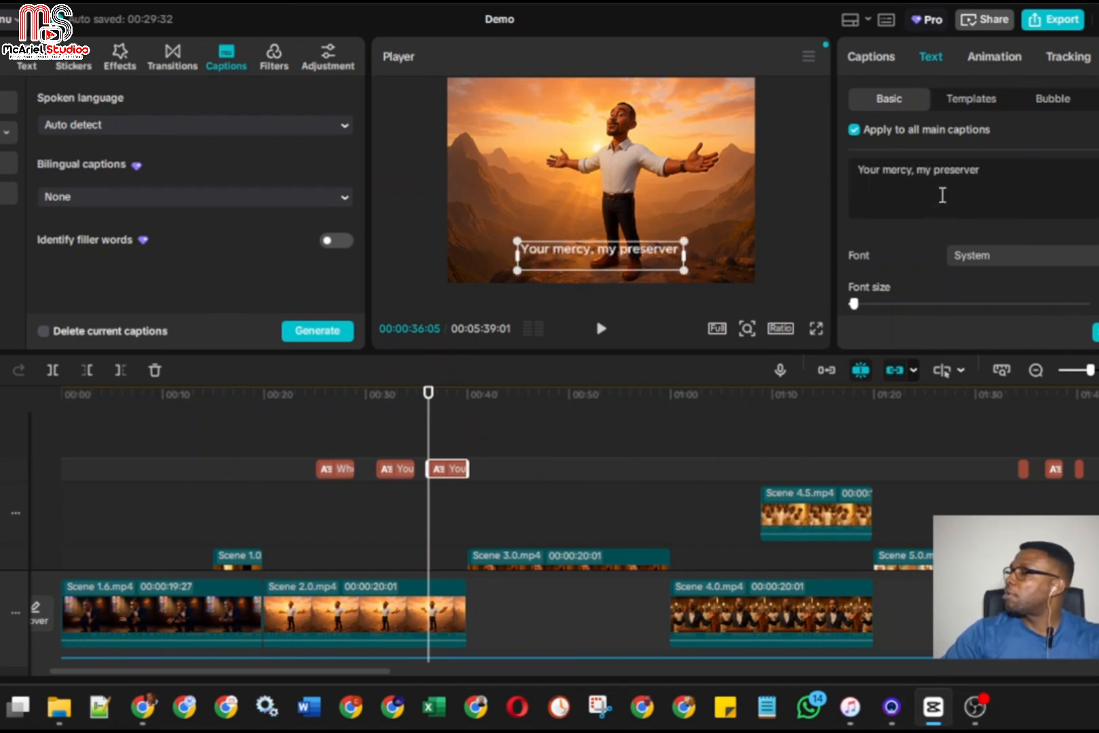
pyautogui.press('BackSpace')
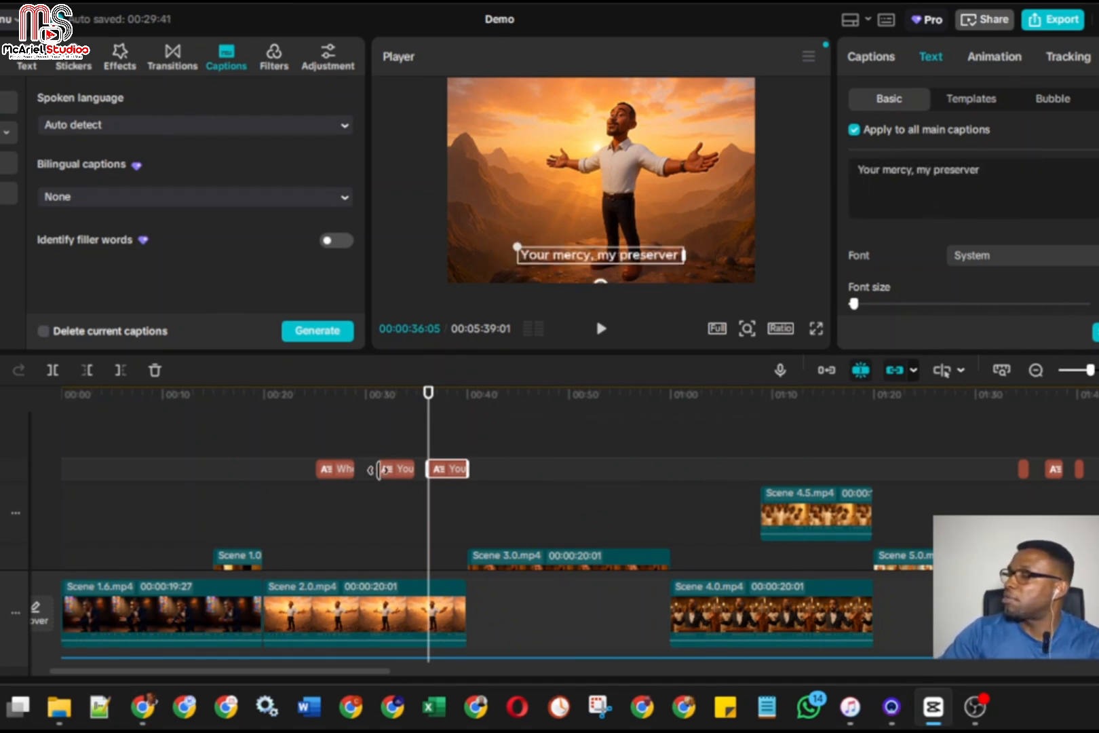
# Check the text of all three chorus captions and play from 00:00:34:26 to 00:00:40:11 to check the third caption's timing
pyautogui.click(399, 474)
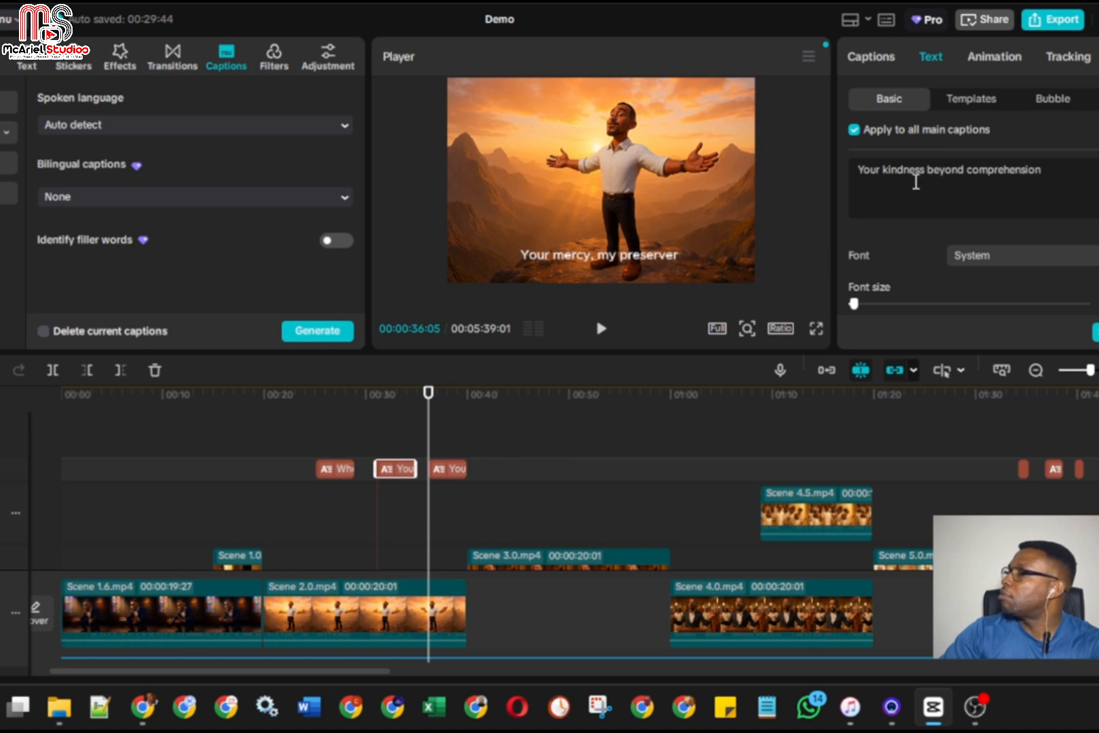
pyautogui.click(340, 471)
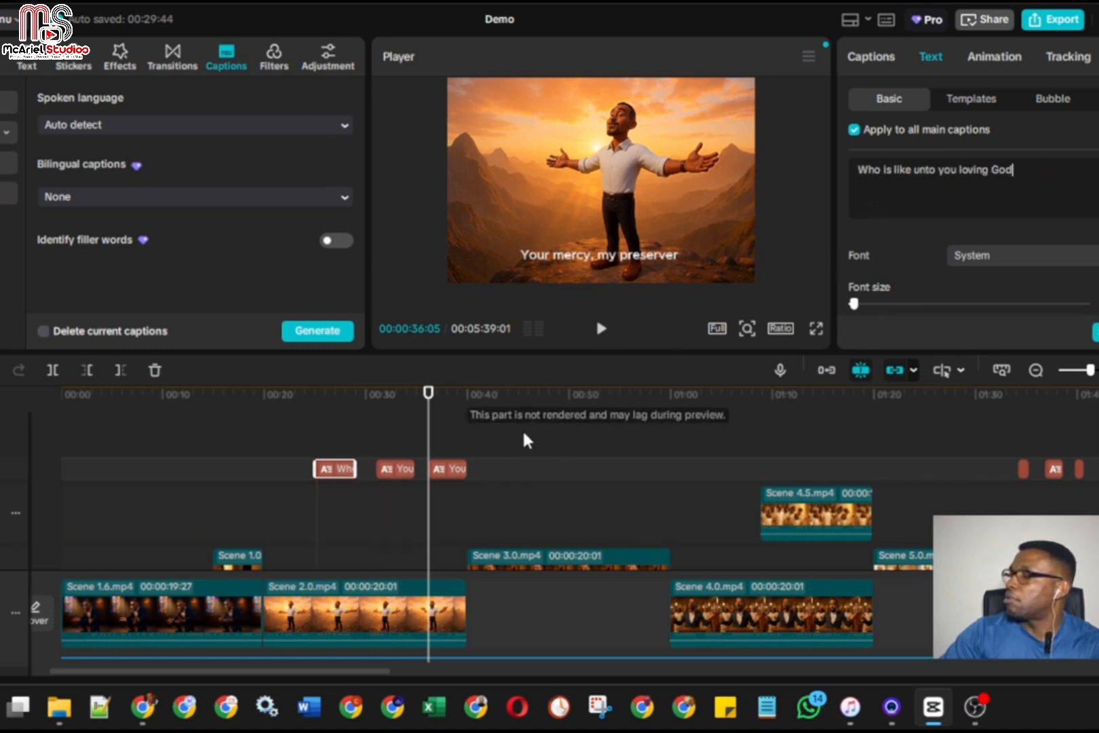
pyautogui.click(441, 472)
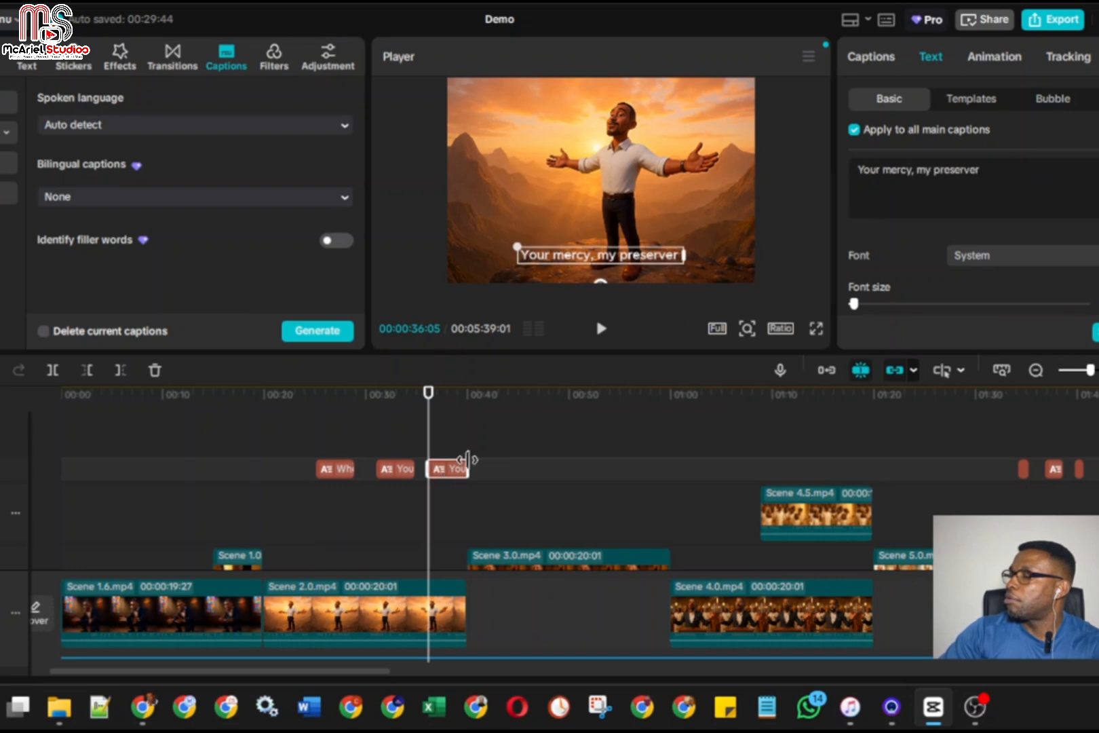
pyautogui.click(415, 432)
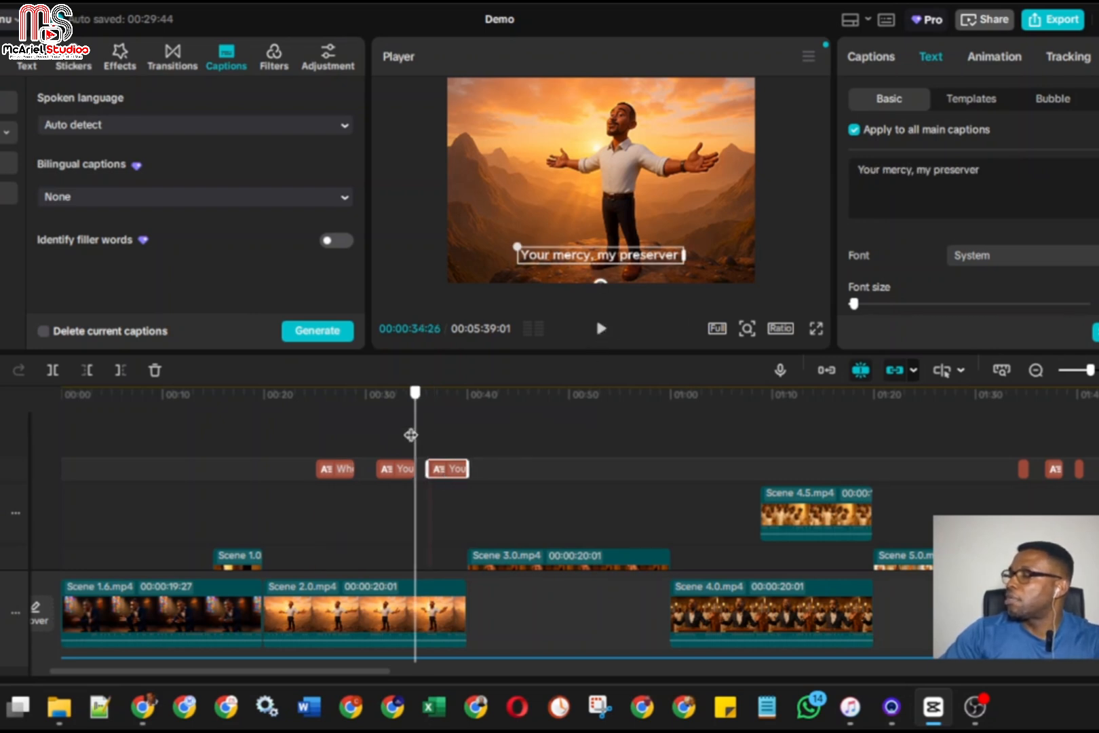
pyautogui.click(600, 328)
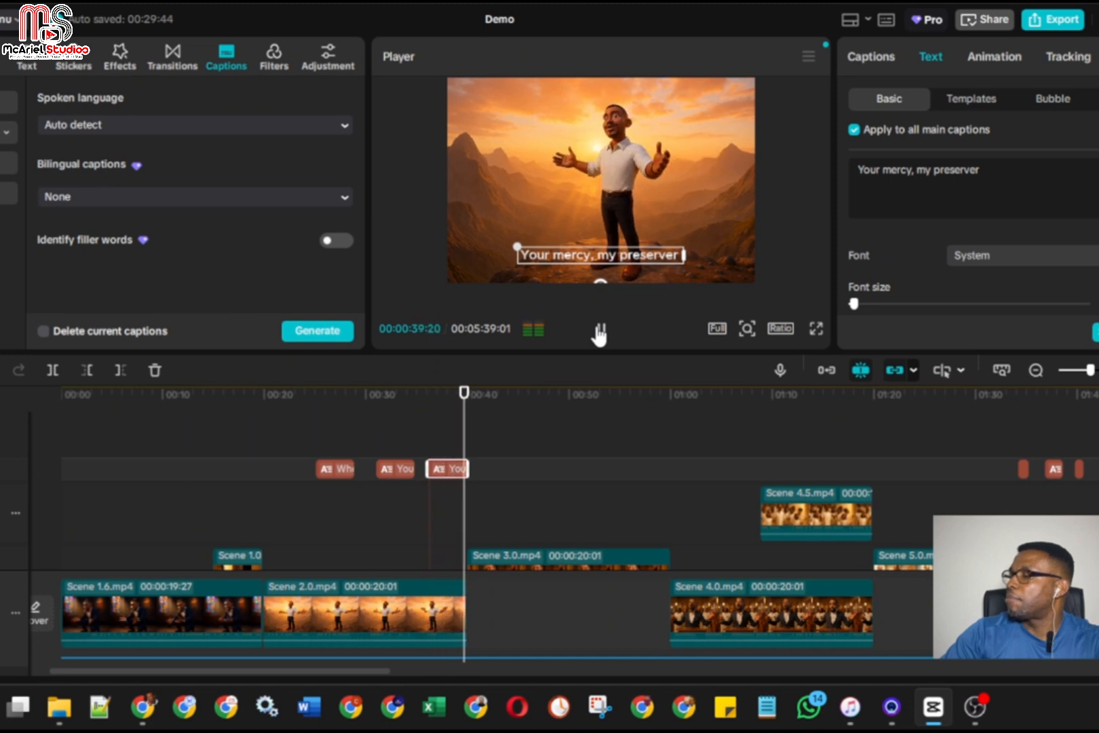
pyautogui.click(600, 330)
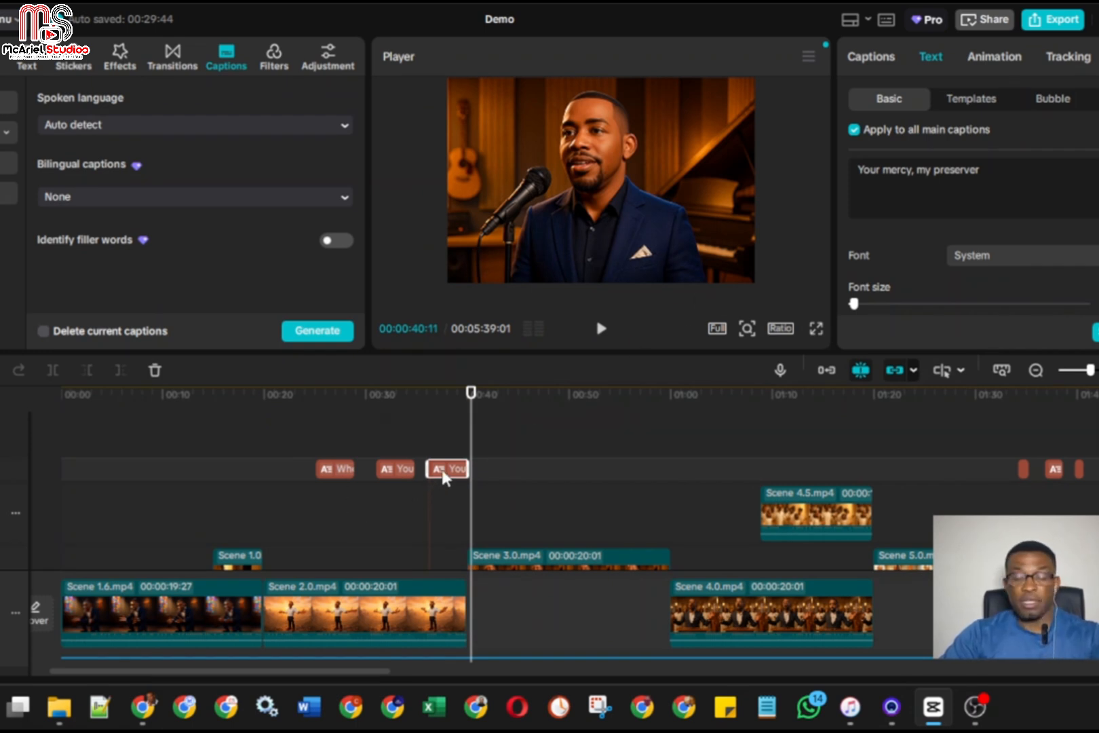
# Place a copy of the third caption at 00:00:41:06 and replace its text with "Your grace, my salvation" copied from the ChatGPT lyrics
pyautogui.click(479, 465)
pyautogui.click(483, 468)
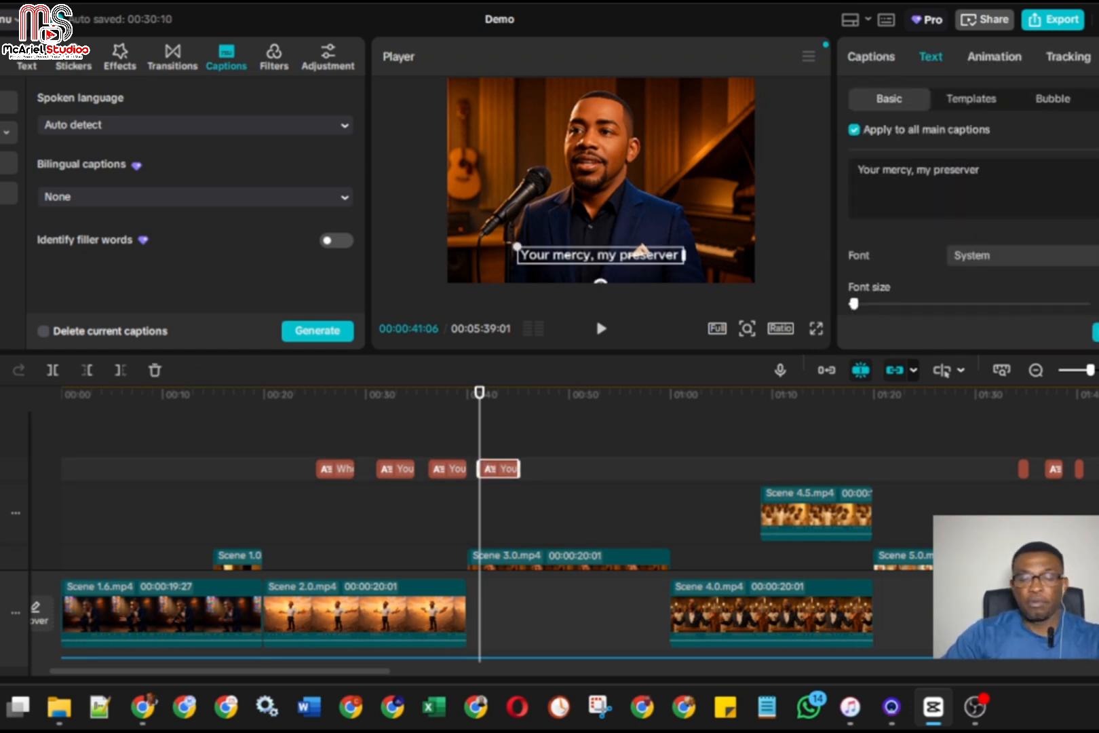
pyautogui.moveTo(147, 711)
pyautogui.click(179, 621)
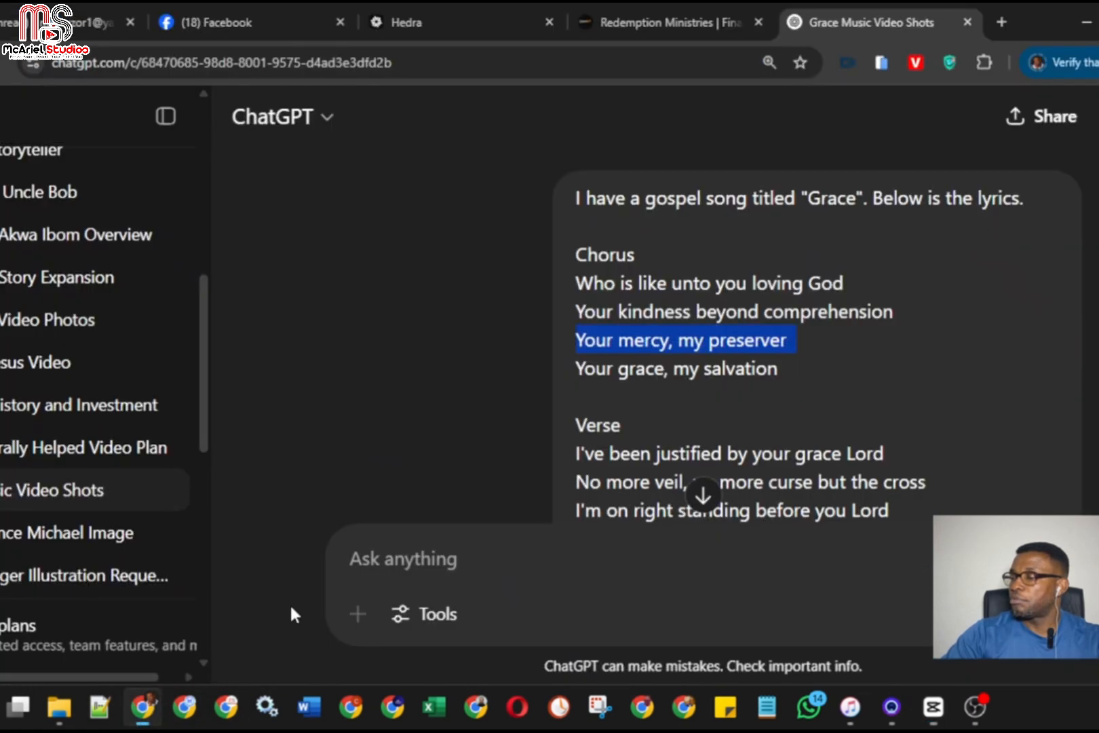
pyautogui.moveTo(581, 373); pyautogui.dragTo(737, 368)
pyautogui.tripleClick(737, 368)
pyautogui.hotkey('ctrl', 'c')
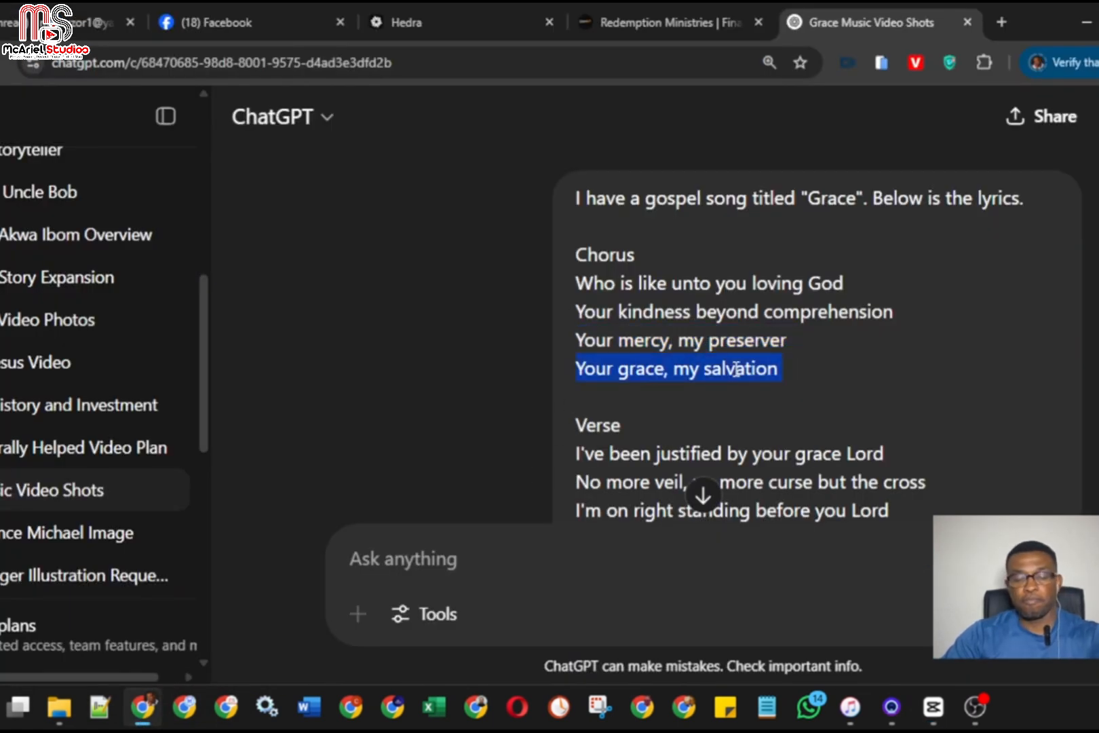
pyautogui.click(1084, 22)
pyautogui.tripleClick(898, 171)
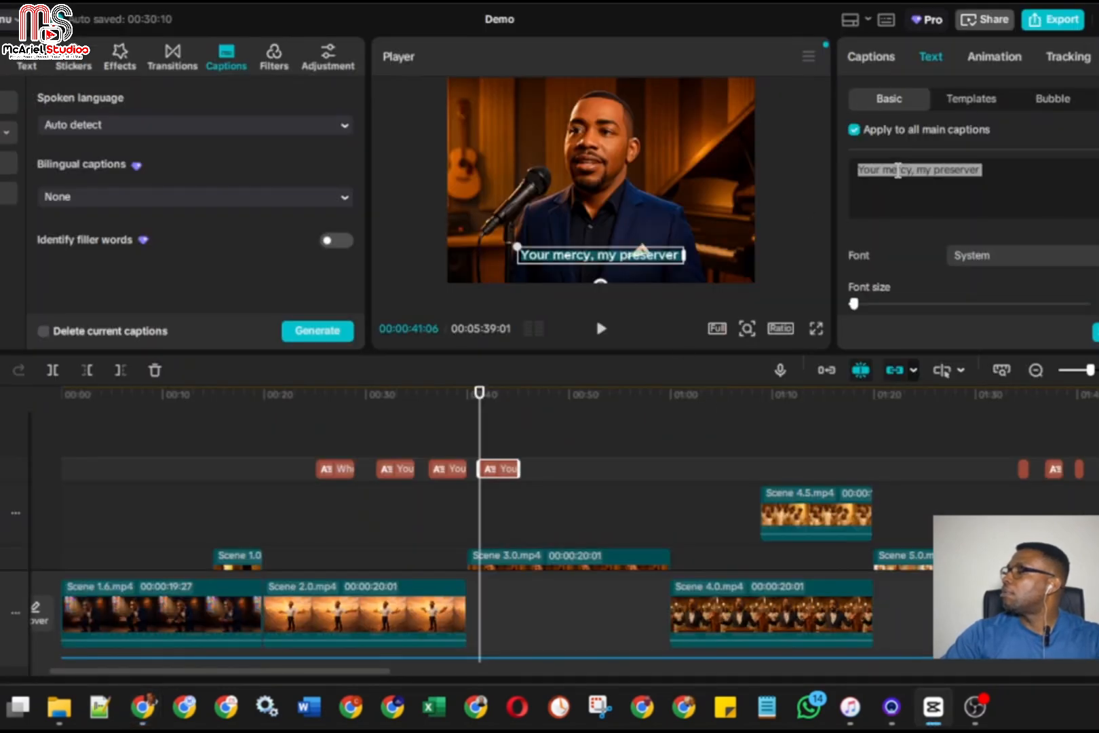
pyautogui.hotkey('ctrl', 'v')
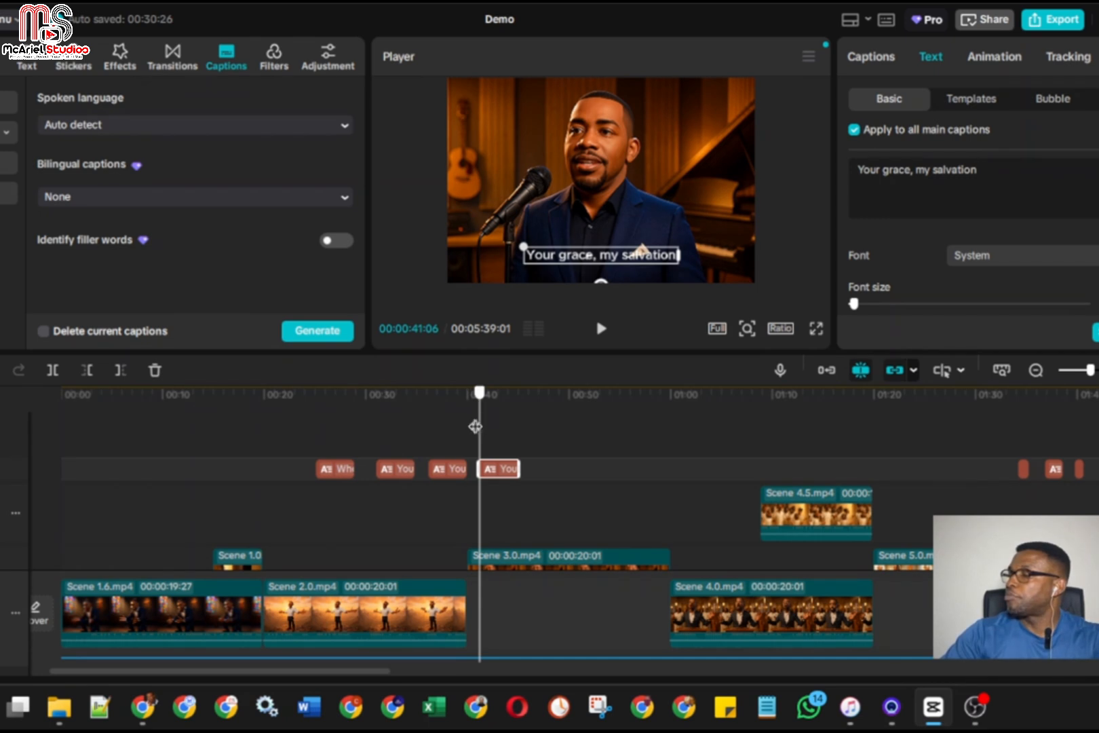
# Play from 00:00:39:07 to 00:00:47:00 to check the fourth caption's timing against the singing
pyautogui.moveTo(479, 426); pyautogui.dragTo(460, 430)
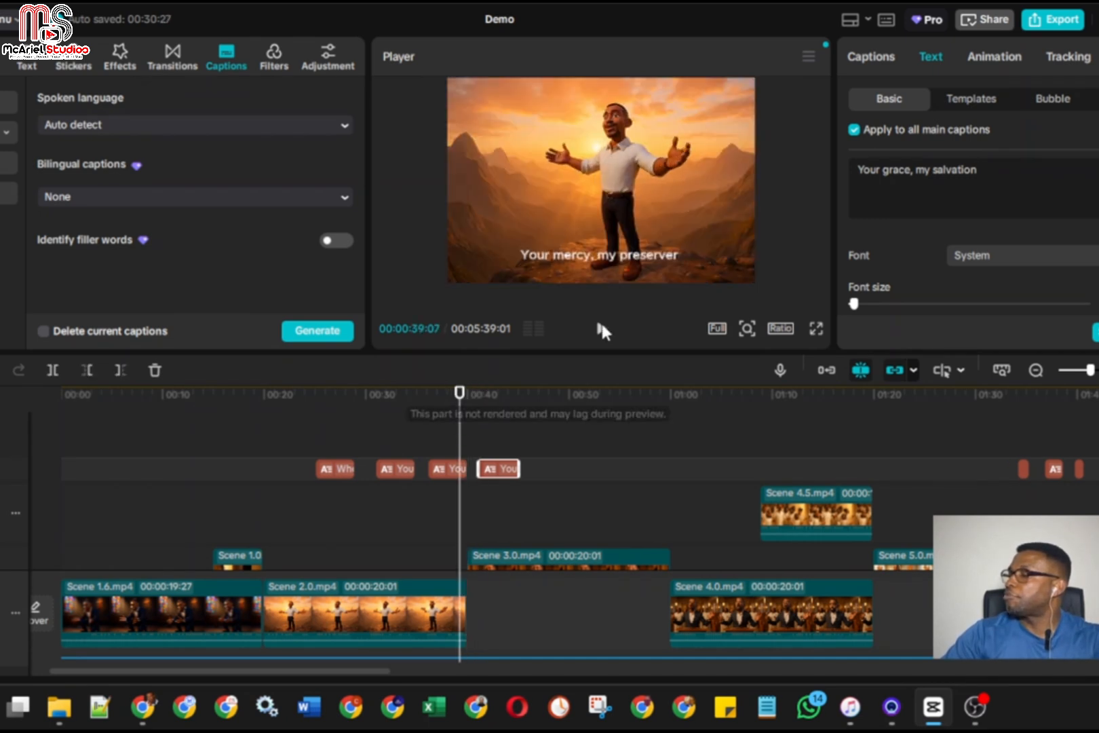
pyautogui.click(602, 331)
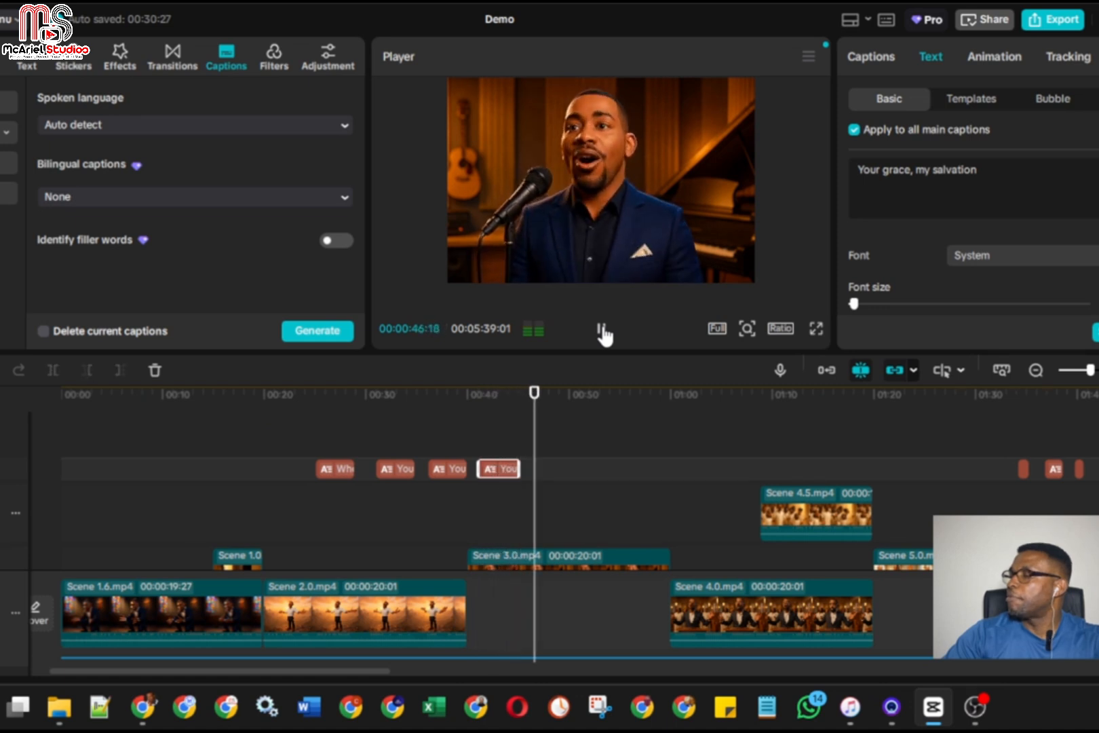
pyautogui.click(602, 331)
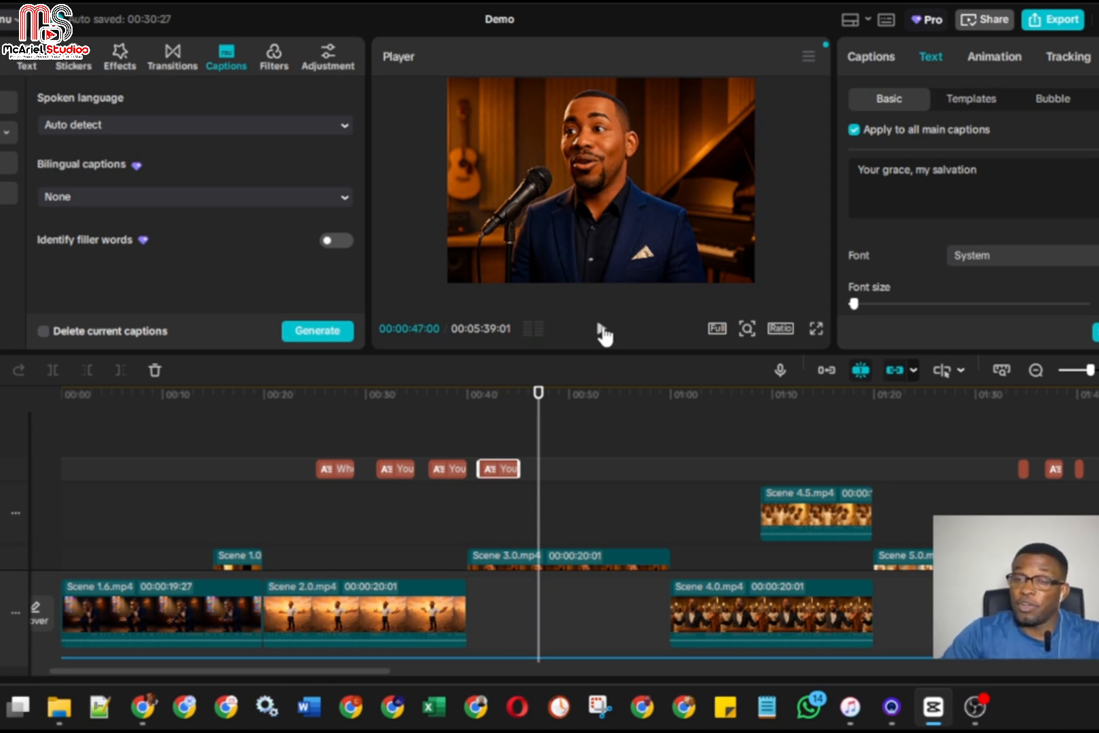
# Copy the fourth caption and play the section after it twice, from about 00:00:47 to 00:00:48, to locate the next sung phrase
pyautogui.click(500, 482)
pyautogui.click(501, 469)
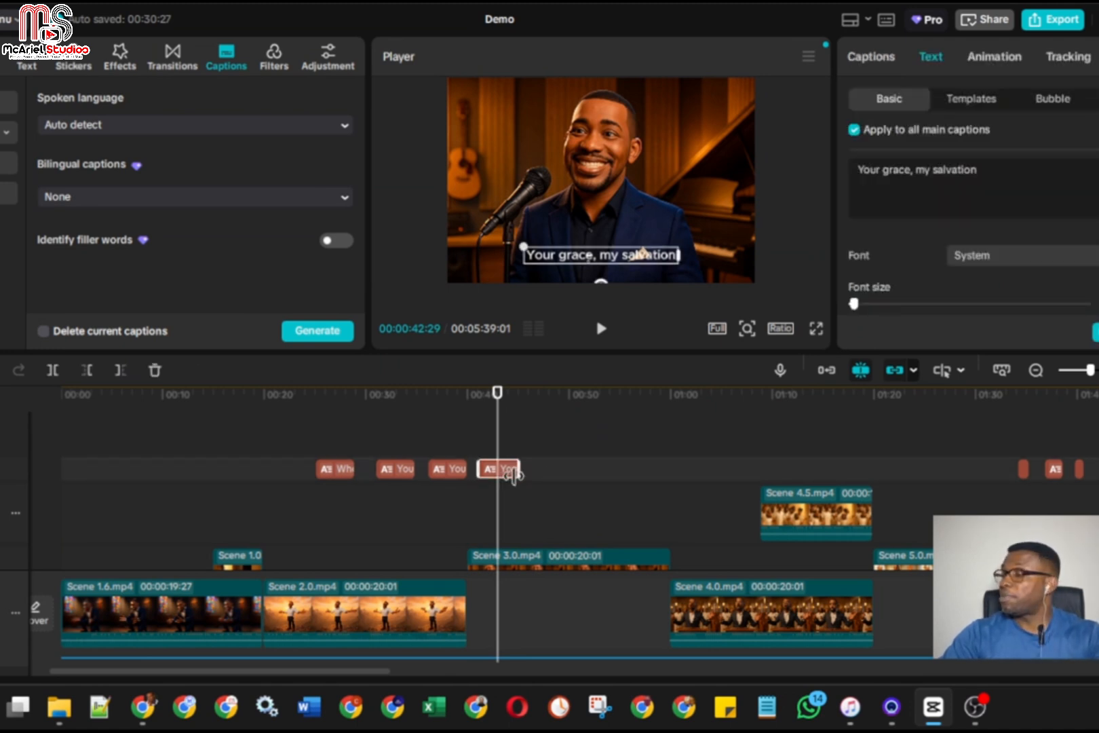
pyautogui.click(551, 455)
pyautogui.click(602, 330)
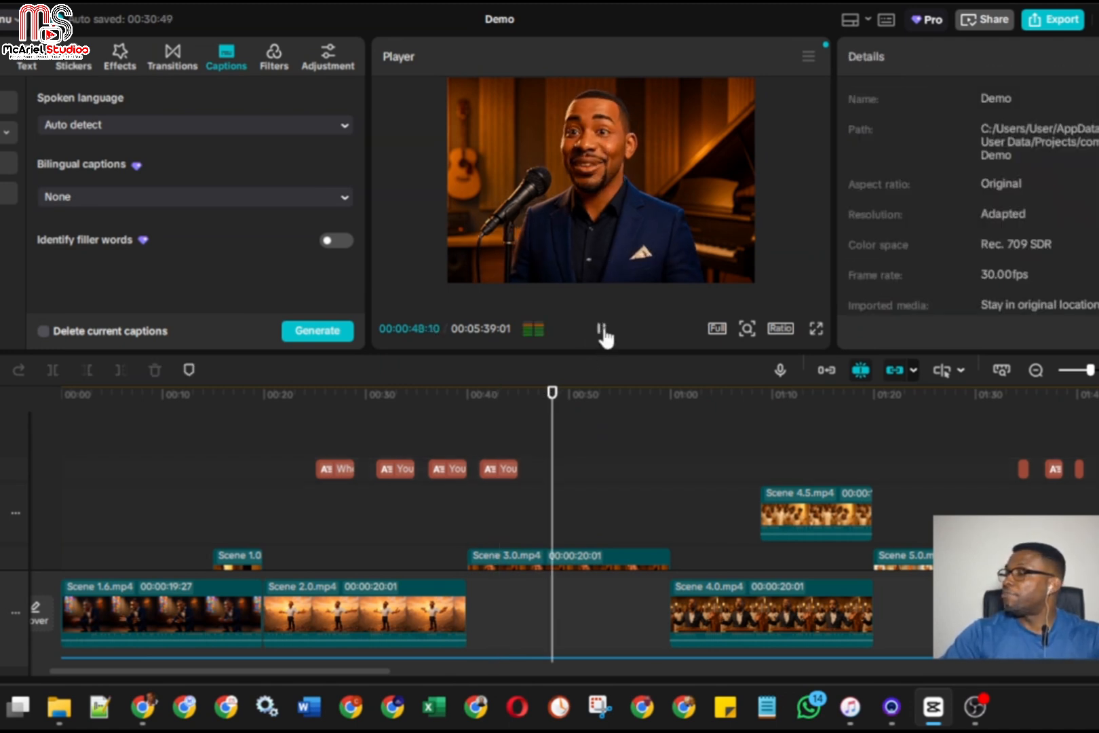
pyautogui.click(602, 330)
pyautogui.click(538, 433)
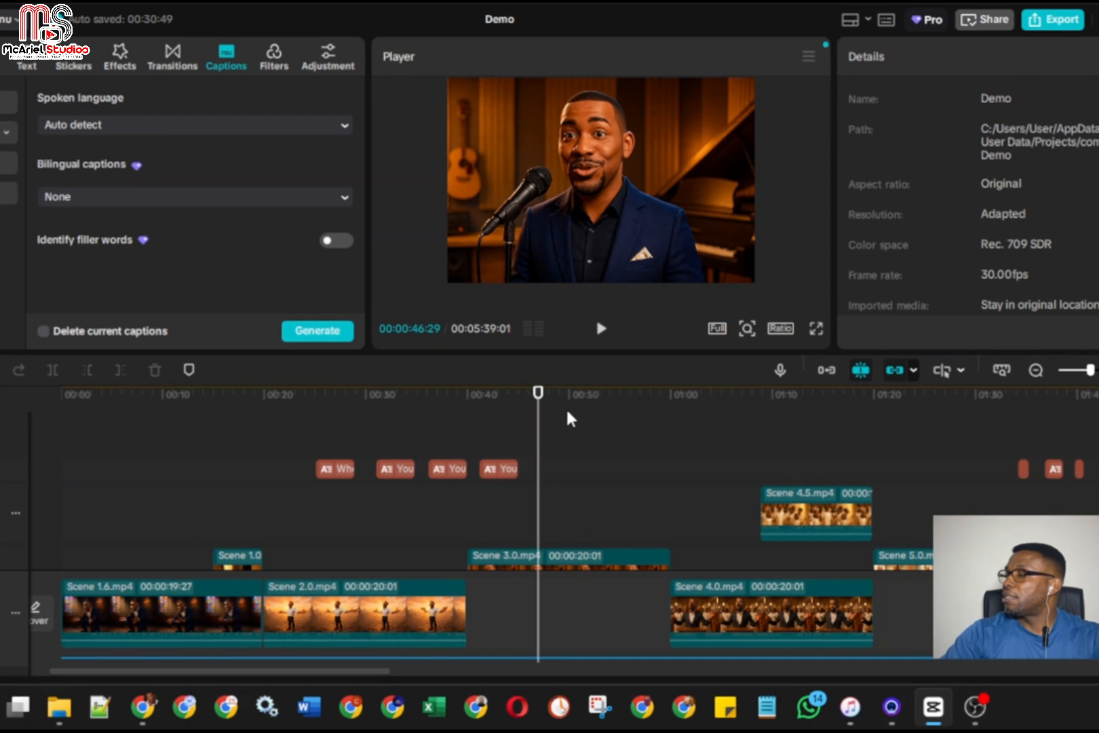
pyautogui.click(601, 330)
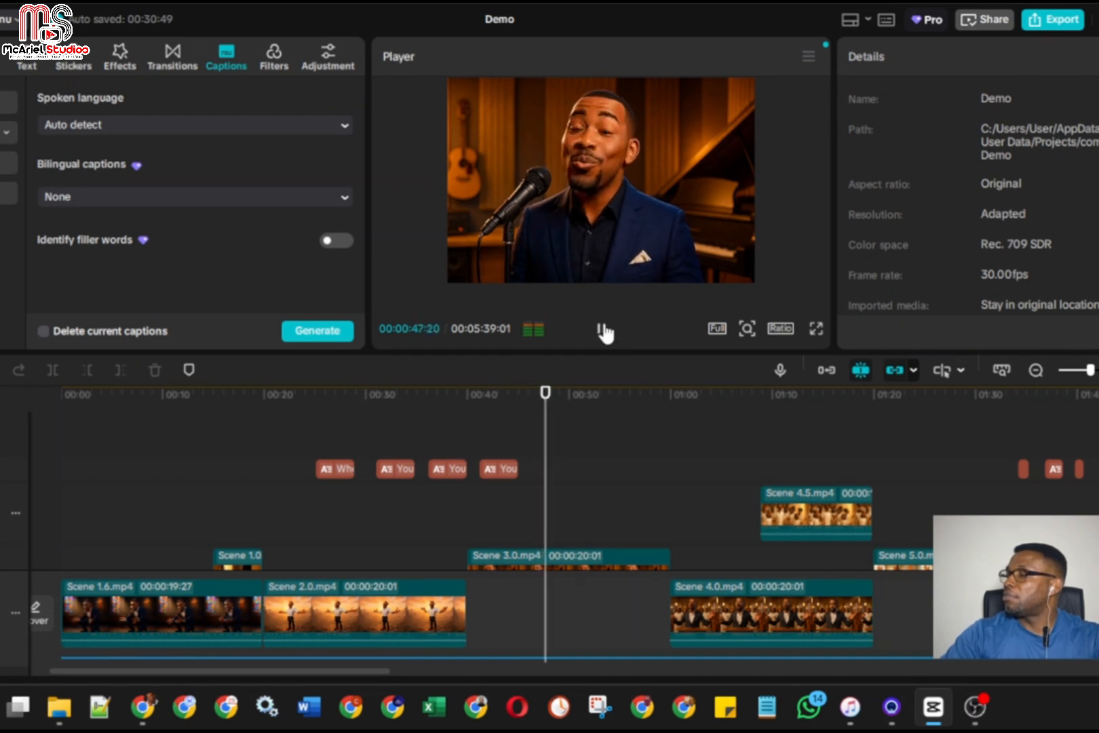
pyautogui.click(602, 330)
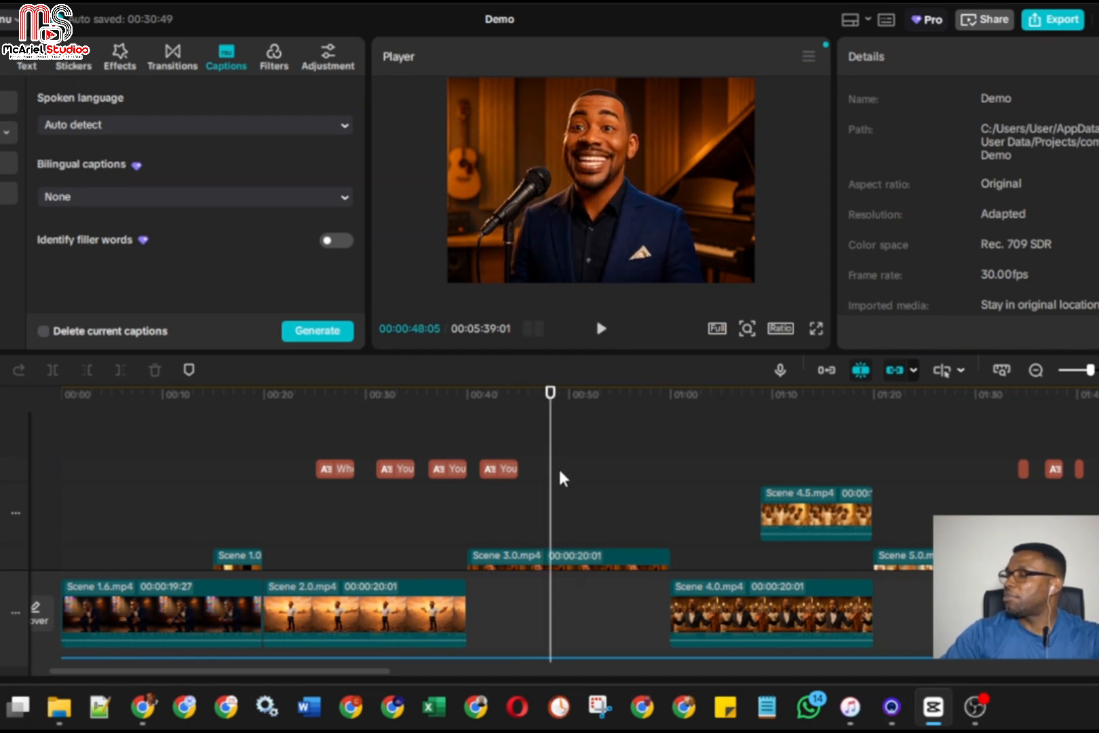
# Paste the copied caption after the fourth one, replay the passage before it, and move the copy to start at 00:00:46:27
pyautogui.click(558, 467)
pyautogui.moveTo(558, 442); pyautogui.dragTo(519, 441)
pyautogui.click(601, 329)
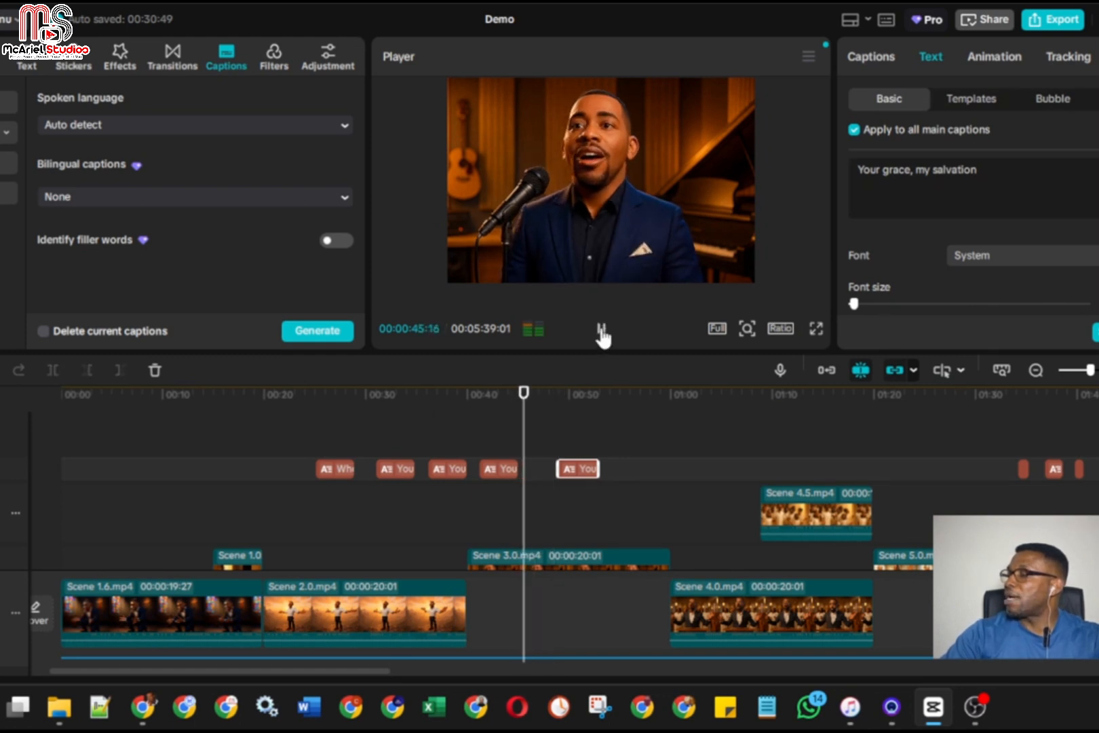
pyautogui.click(602, 330)
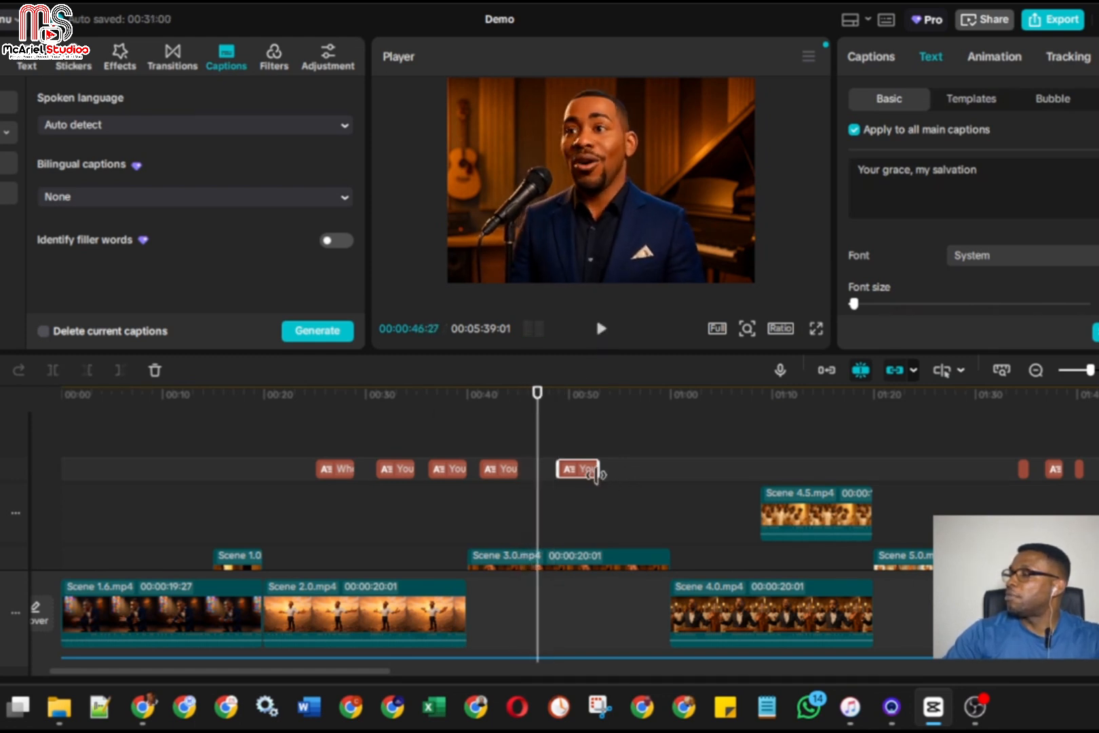
pyautogui.moveTo(580, 472); pyautogui.dragTo(563, 470)
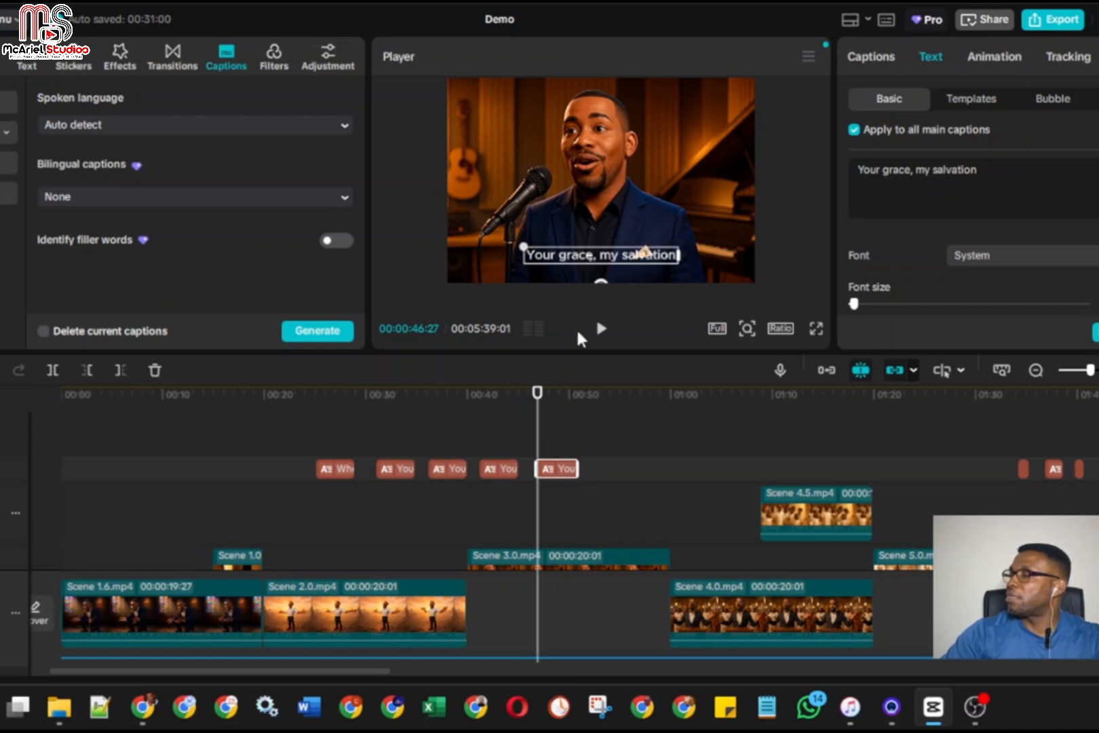
# Replace the fifth caption's text with "Ooh ooh", play along, and extend its start back to about 00:00:46
pyautogui.tripleClick(916, 176)
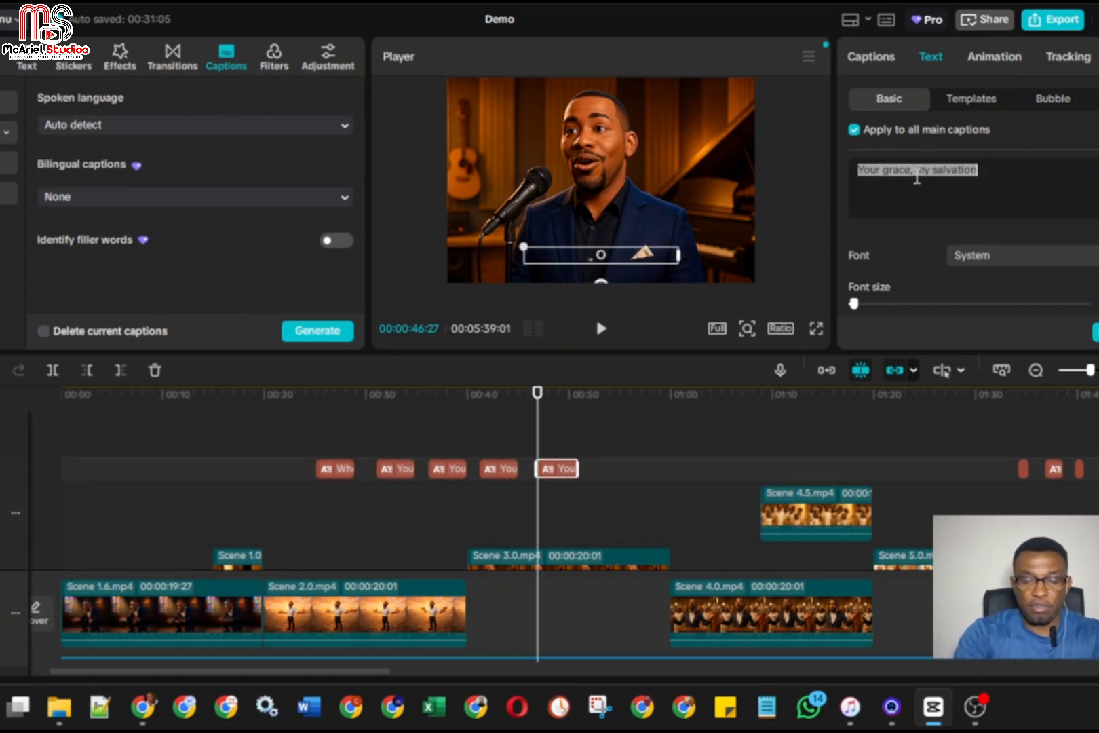
pyautogui.write('Ooh ooh')
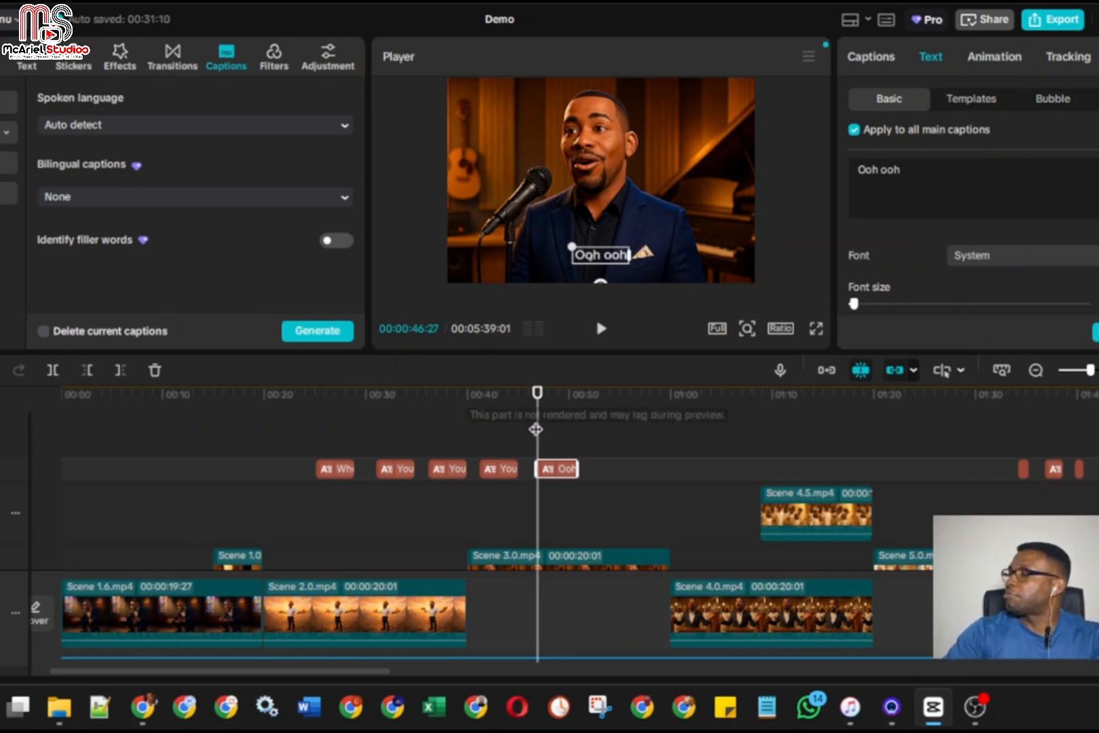
pyautogui.moveTo(536, 429); pyautogui.dragTo(510, 432)
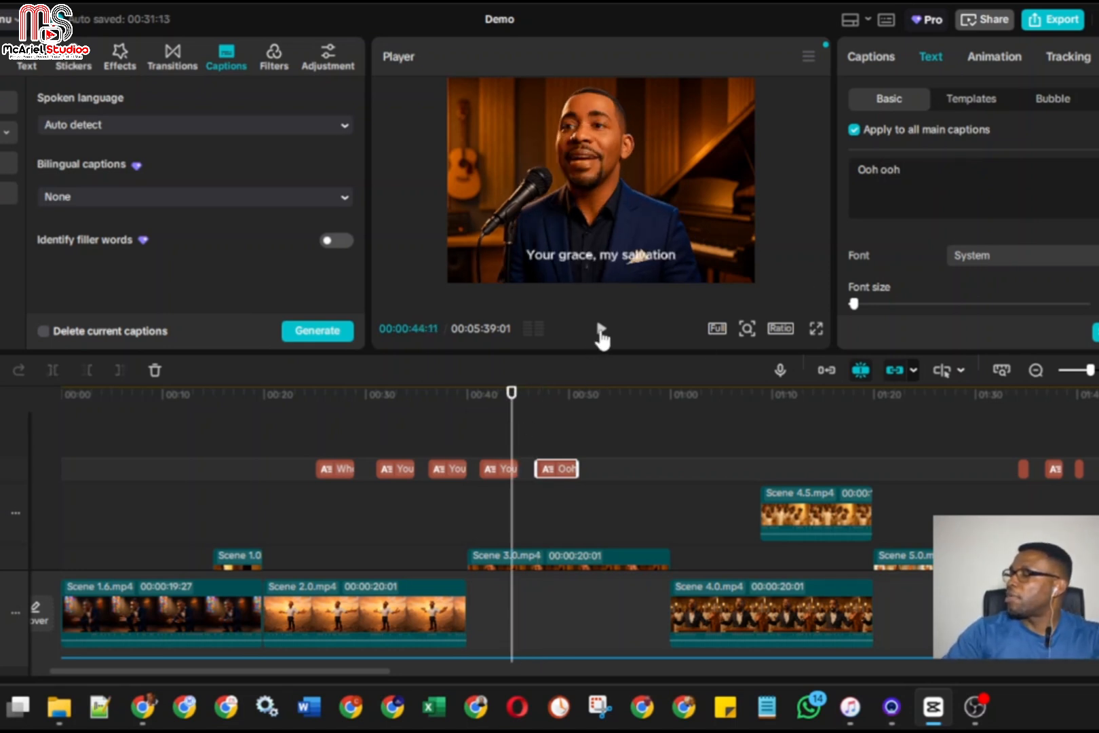
pyautogui.click(601, 330)
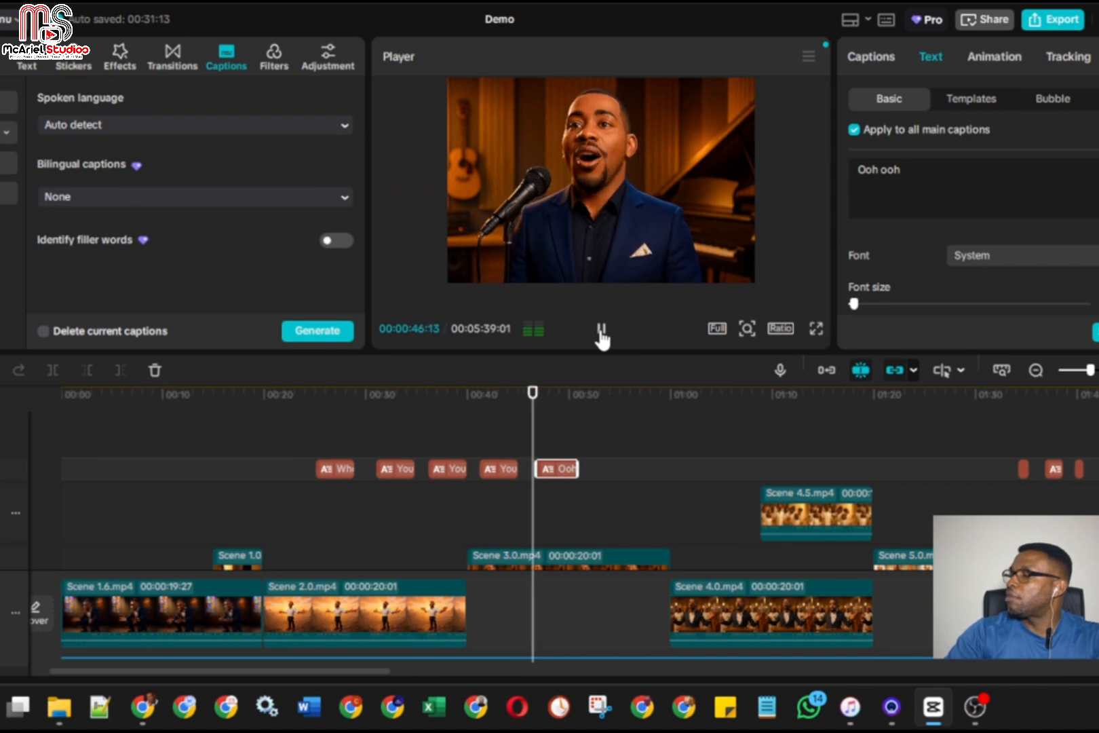
pyautogui.click(601, 331)
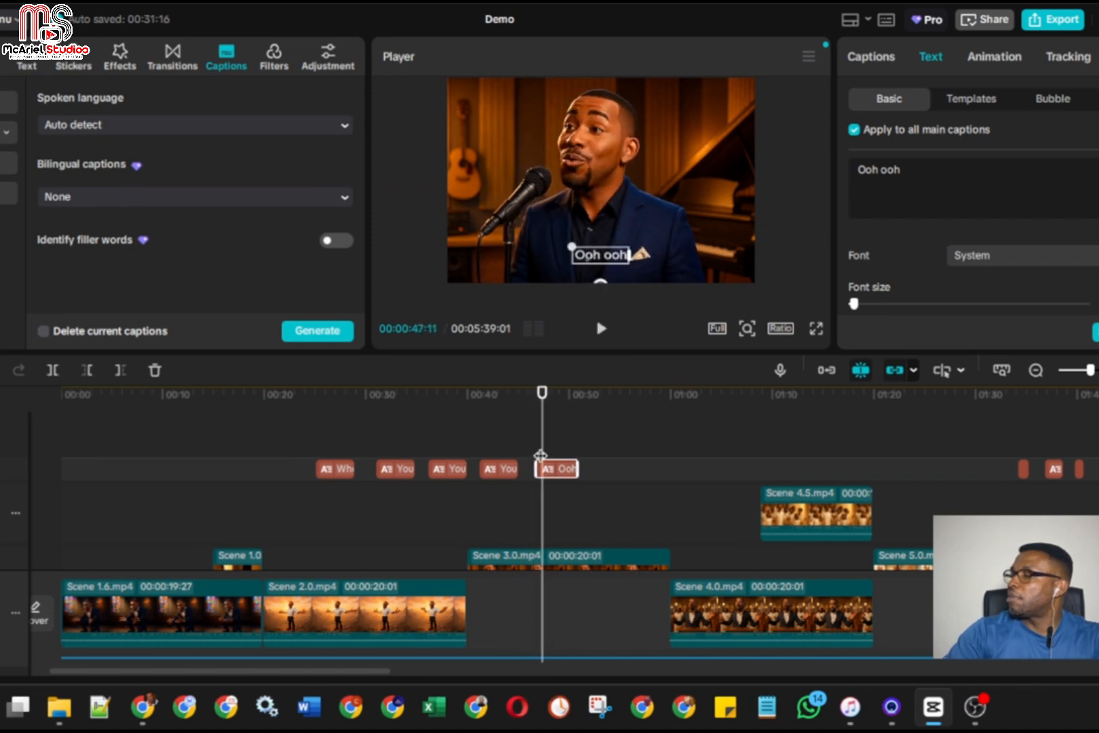
pyautogui.moveTo(541, 455); pyautogui.dragTo(502, 442)
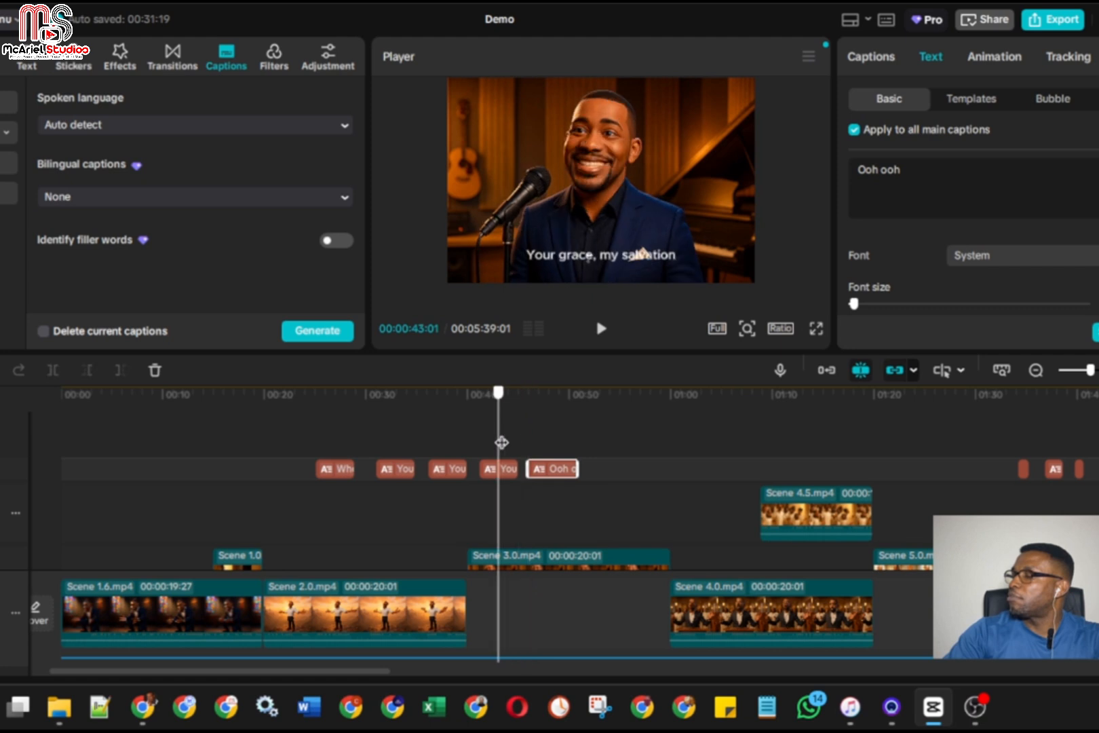
# Play along with the "Ooh ooh" caption and trim its end to 00:00:47:04
pyautogui.click(601, 331)
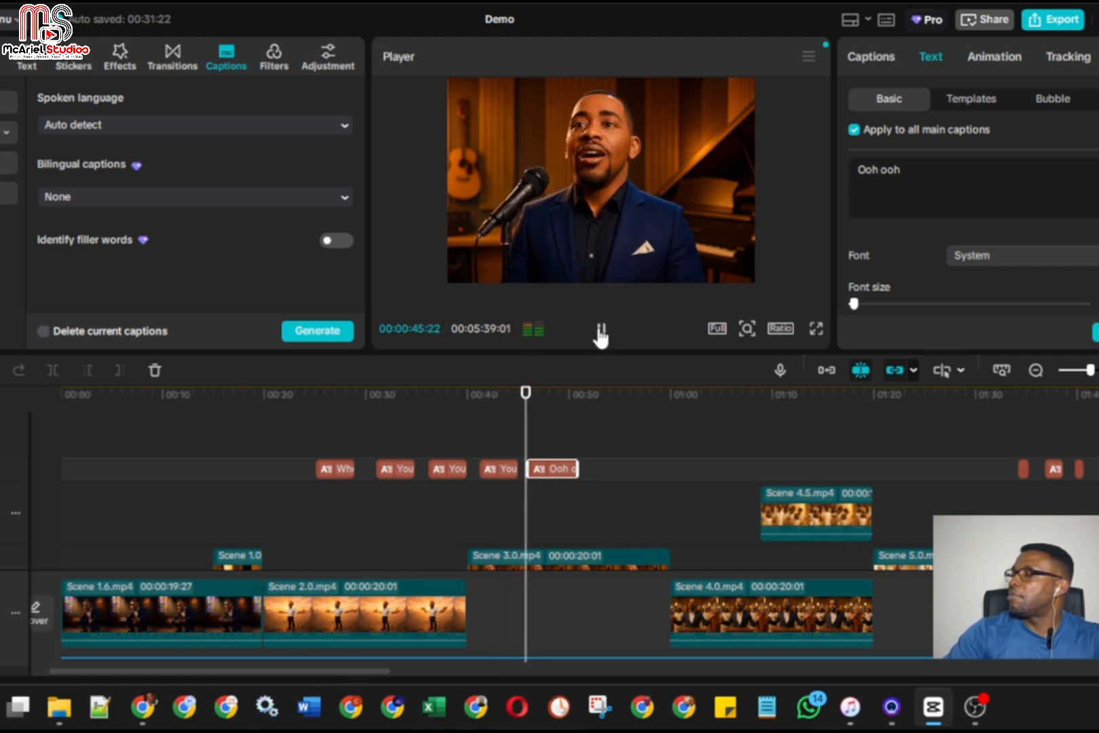
pyautogui.click(600, 331)
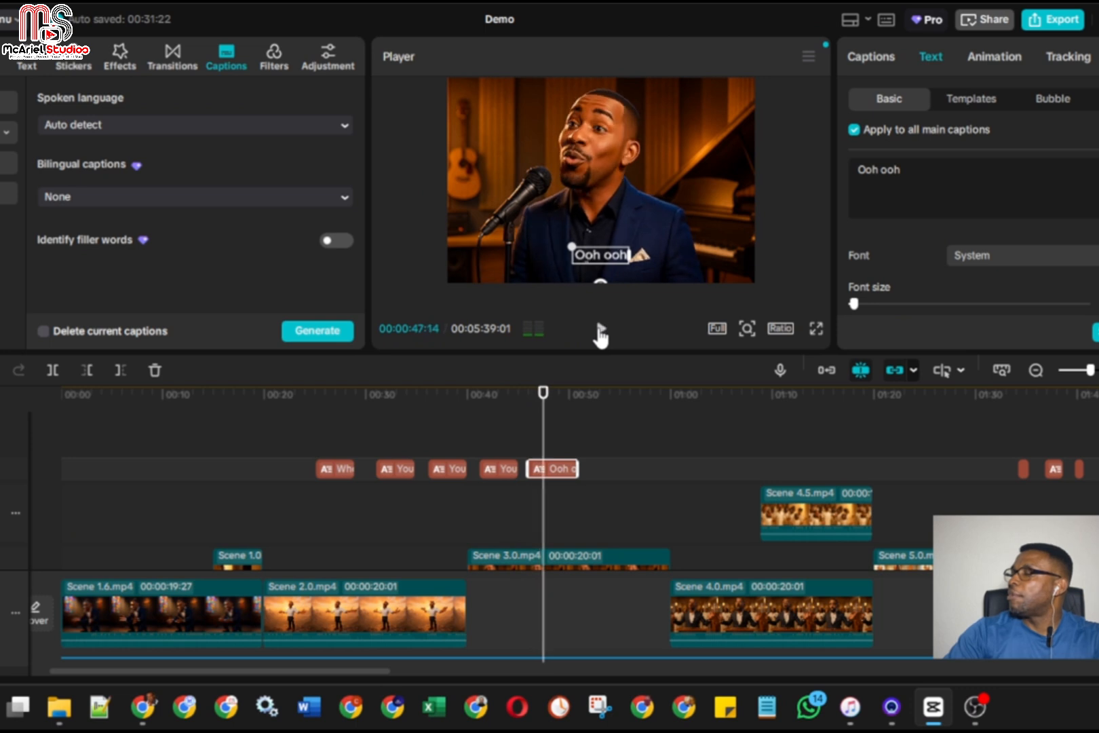
pyautogui.click(601, 331)
pyautogui.click(601, 330)
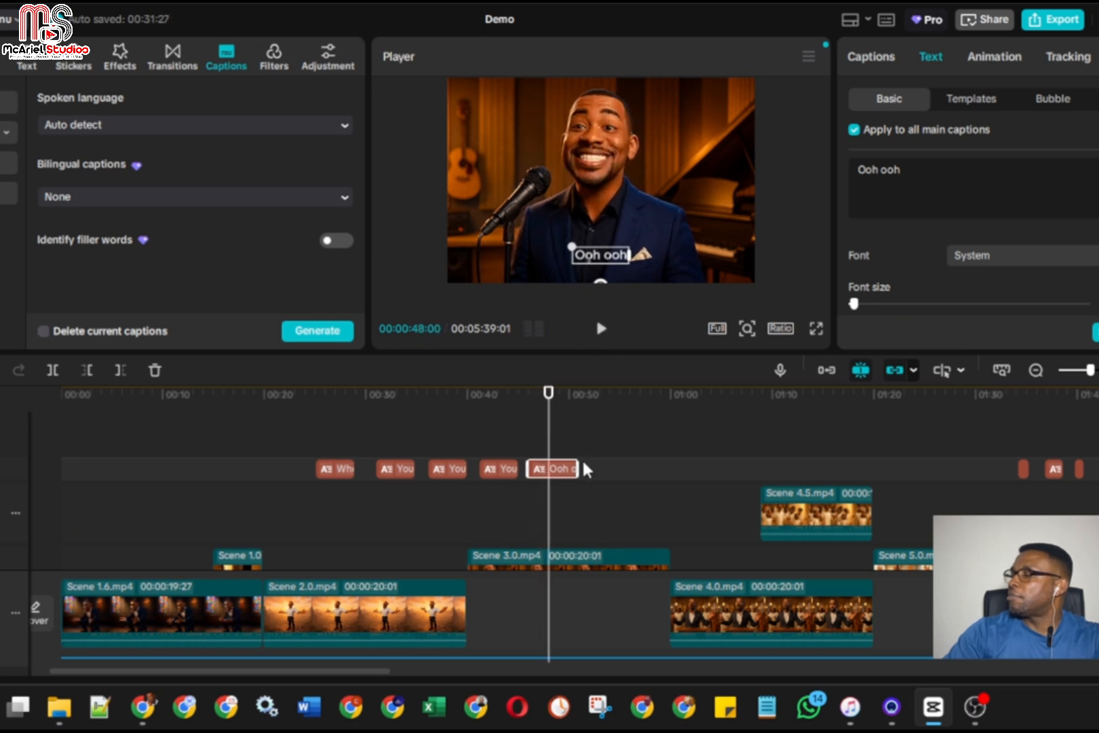
pyautogui.moveTo(578, 467); pyautogui.dragTo(527, 451)
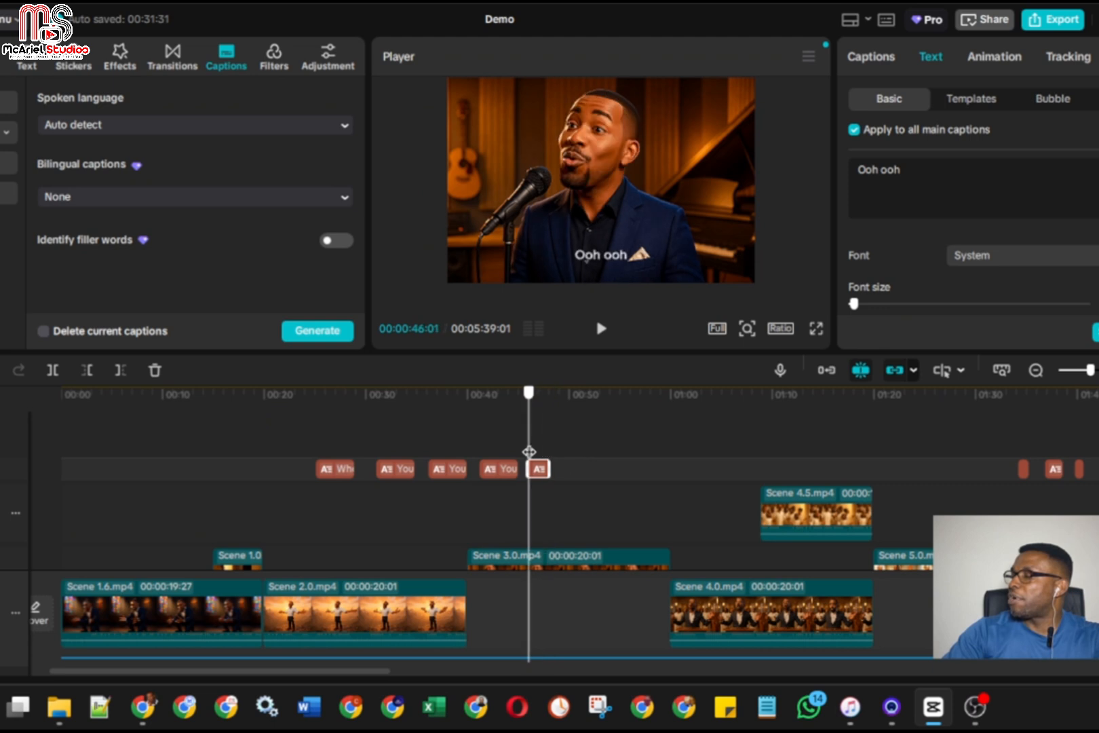
pyautogui.click(601, 329)
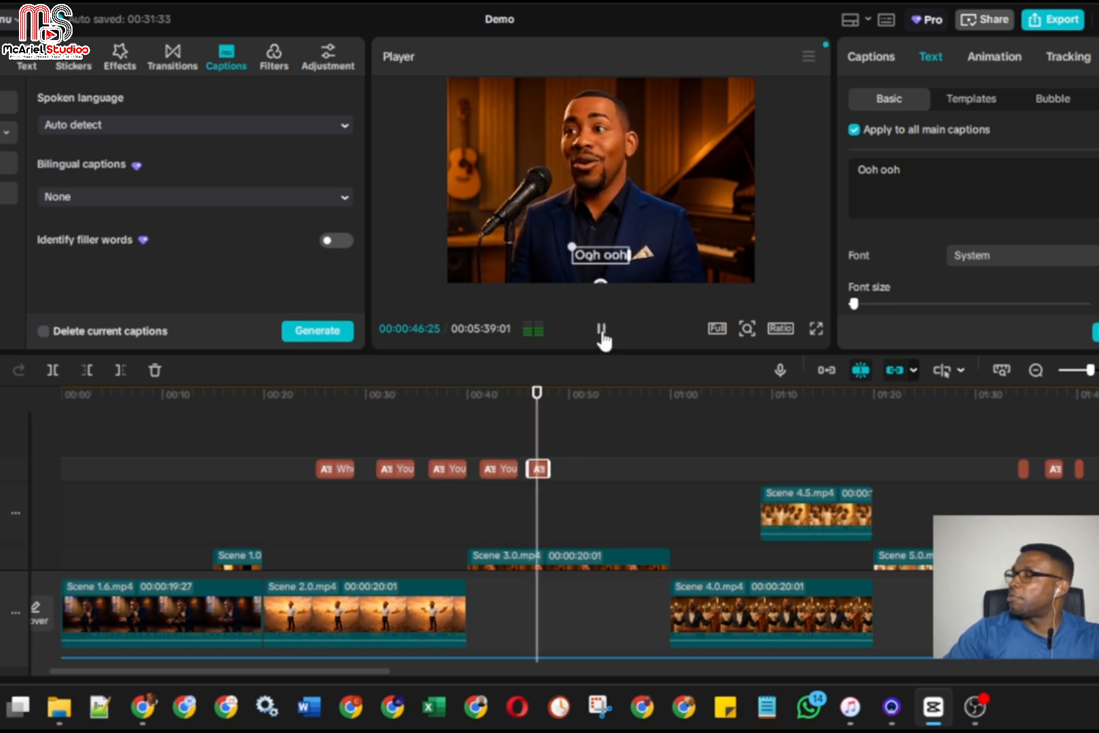
pyautogui.click(601, 330)
pyautogui.moveTo(551, 461); pyautogui.dragTo(542, 469)
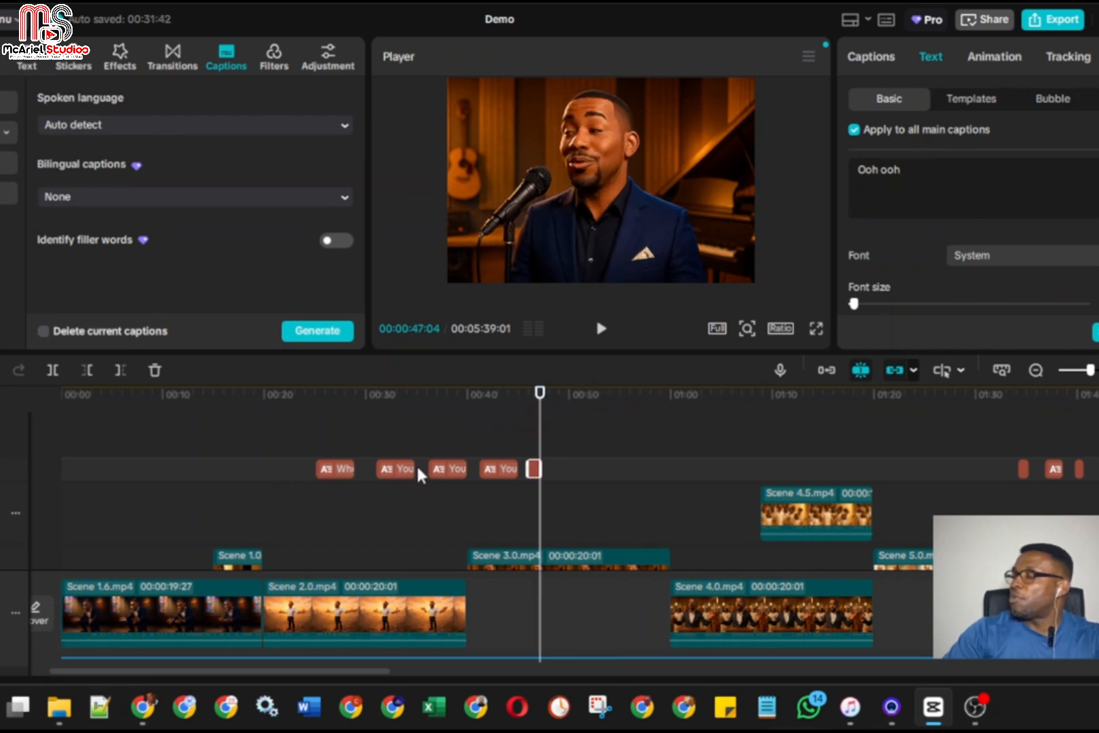
# Review the song lyrics in ChatGPT, highlight the four chorus lines, and return to CapCut
pyautogui.moveTo(144, 705)
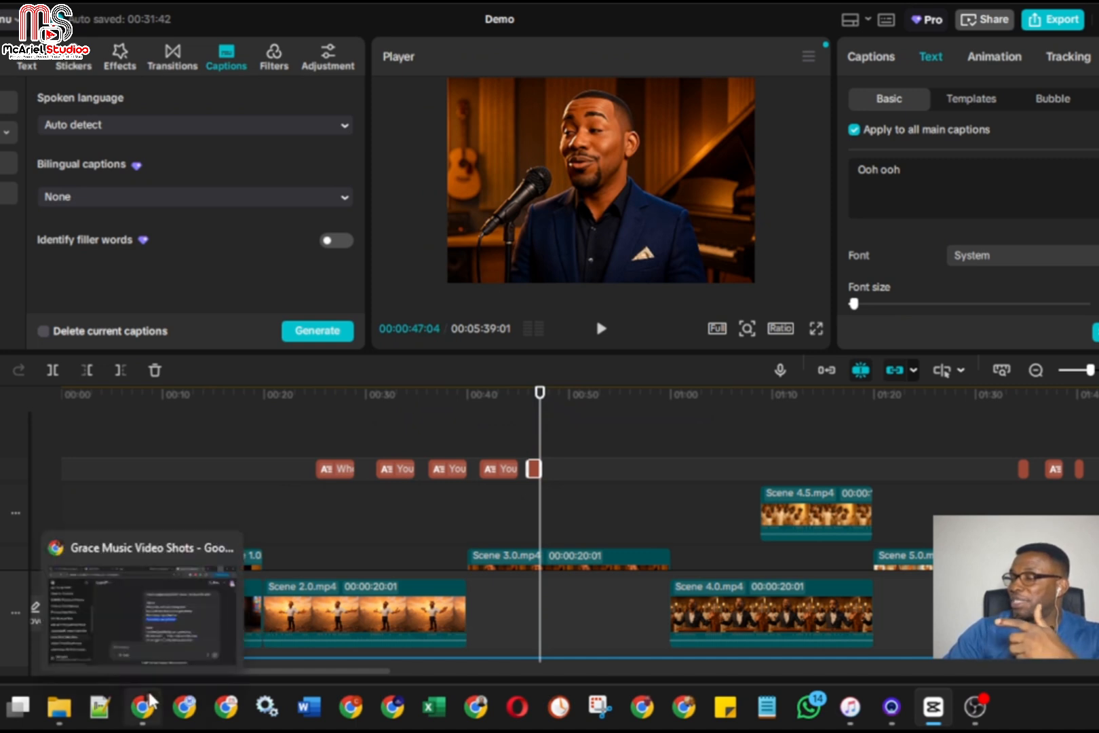
pyautogui.click(179, 647)
pyautogui.scroll(-2, 741, 428)
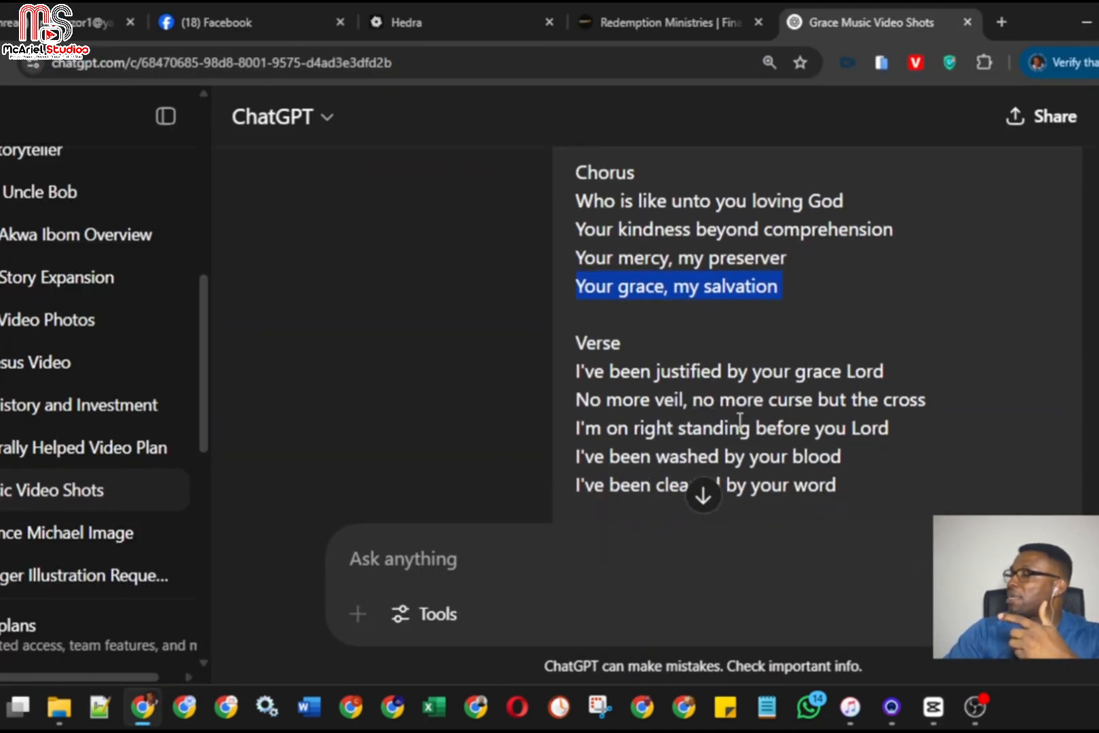
pyautogui.scroll(2, 741, 415)
pyautogui.click(583, 293)
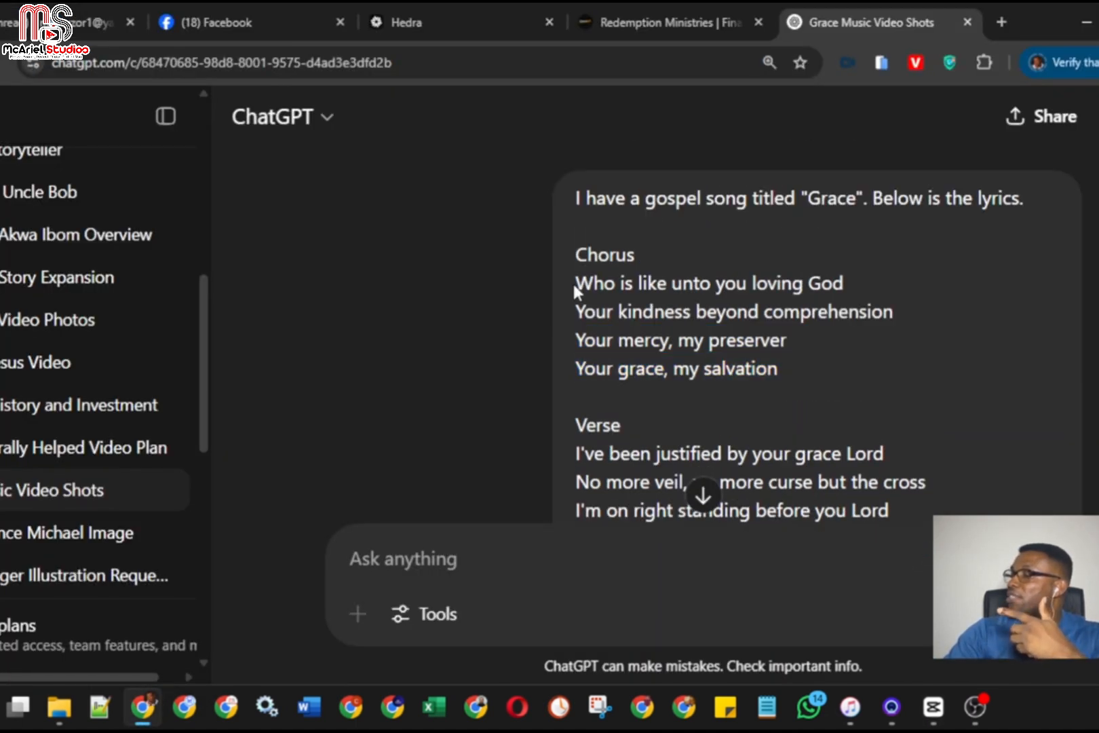
pyautogui.moveTo(574, 290); pyautogui.dragTo(753, 376)
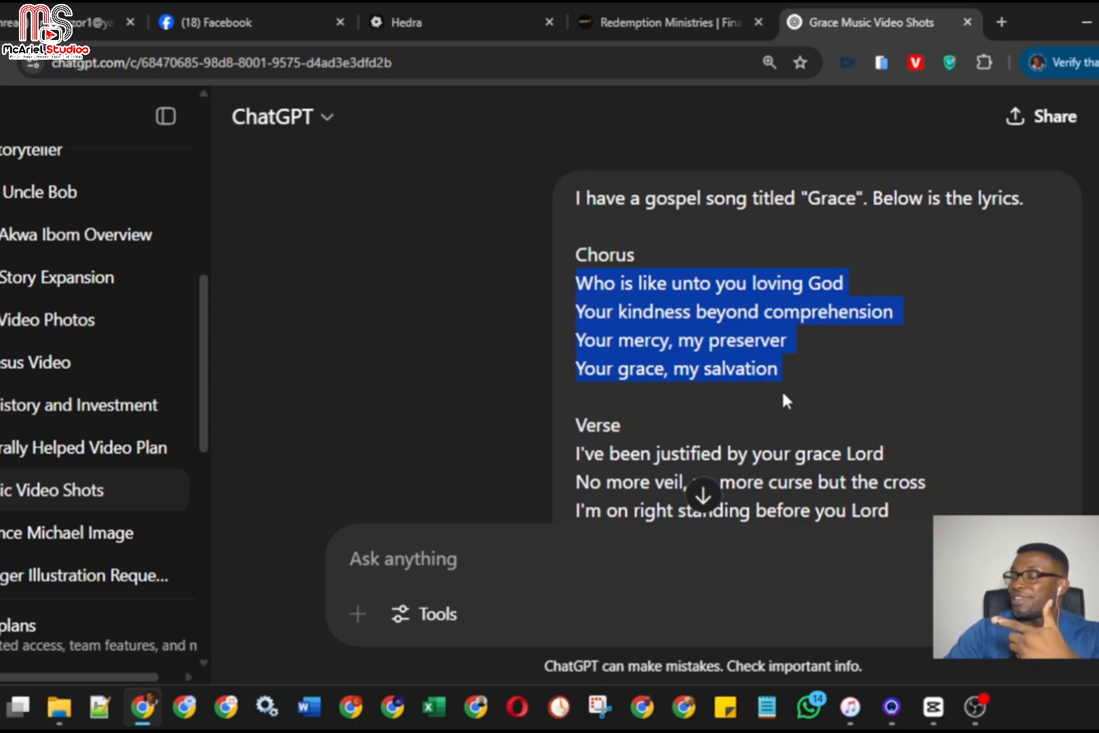
pyautogui.click(1084, 22)
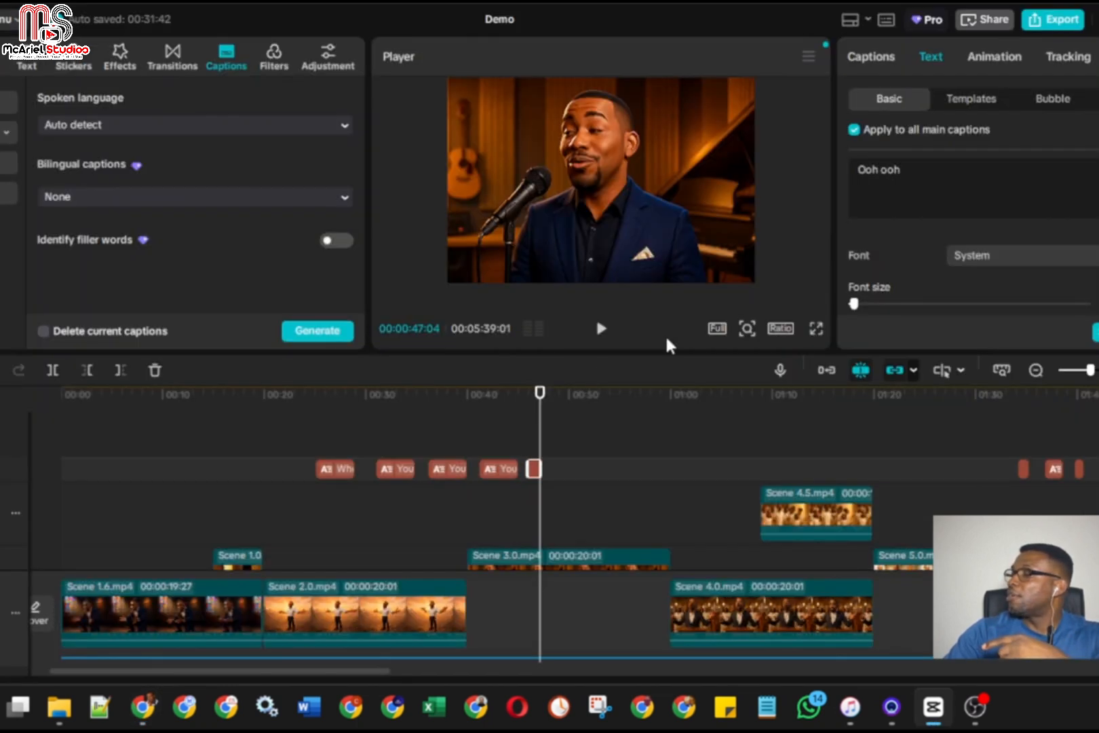
# Copy the first four lyric captions together and paste them after the "Ooh ooh" caption, starting at 00:00:47:24
pyautogui.click(295, 469)
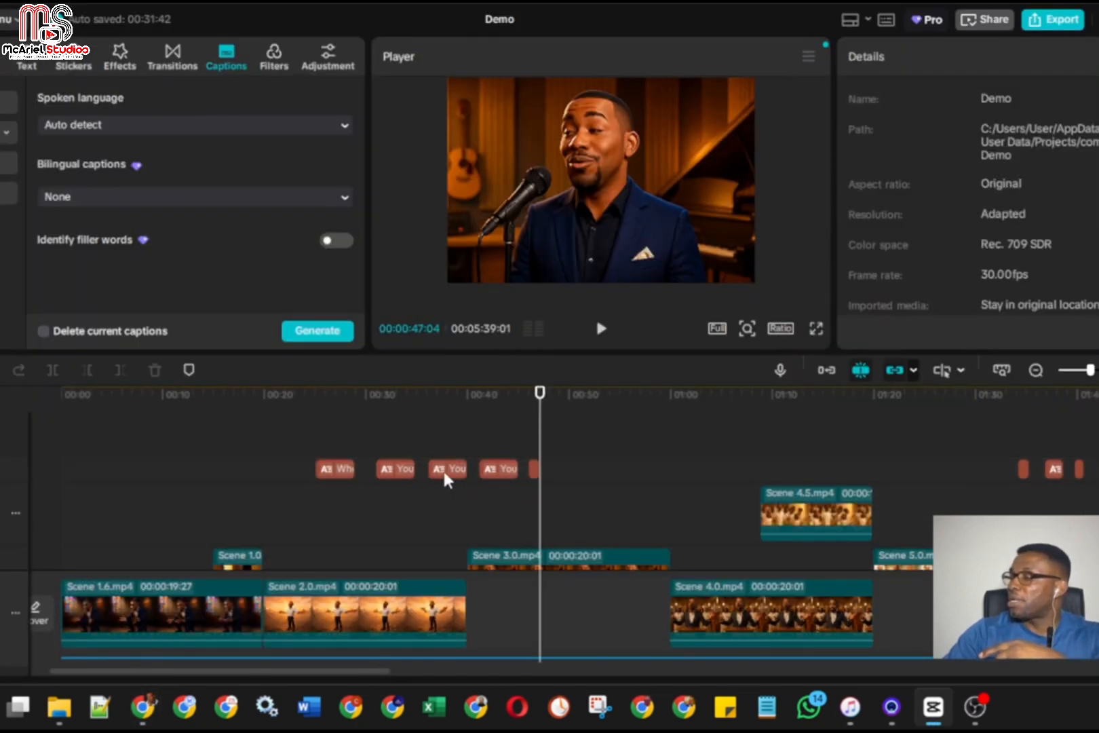
pyautogui.moveTo(499, 468); pyautogui.dragTo(315, 462)
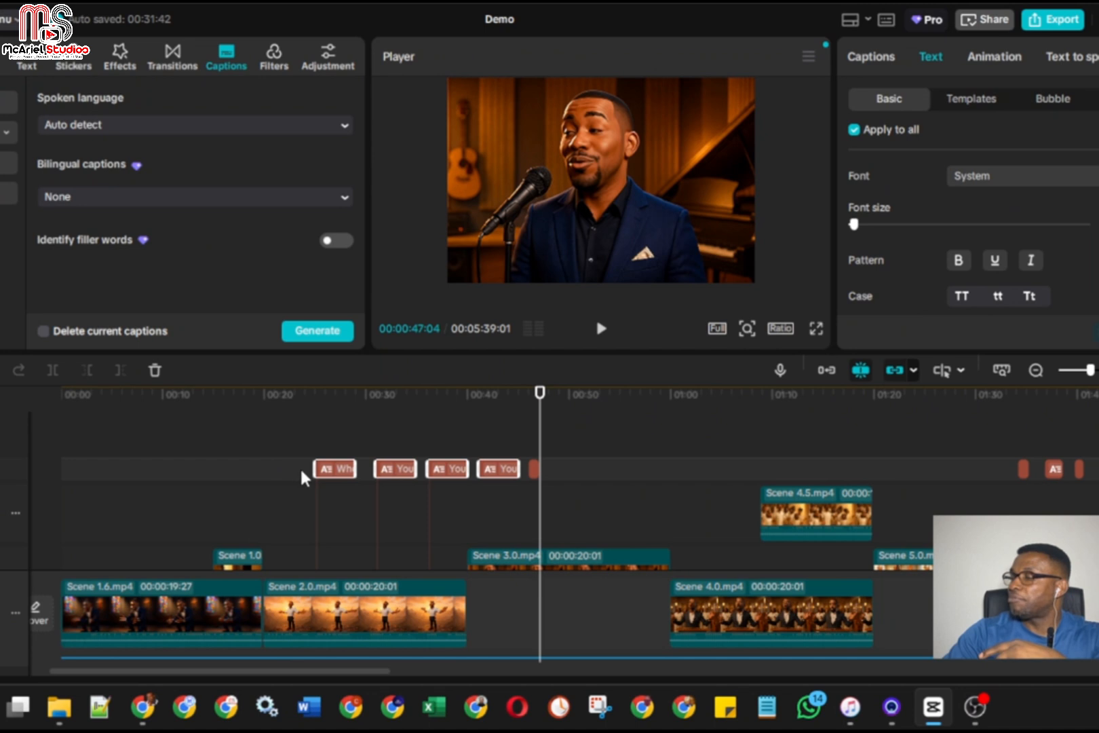
pyautogui.click(300, 467)
pyautogui.moveTo(285, 464); pyautogui.dragTo(485, 482)
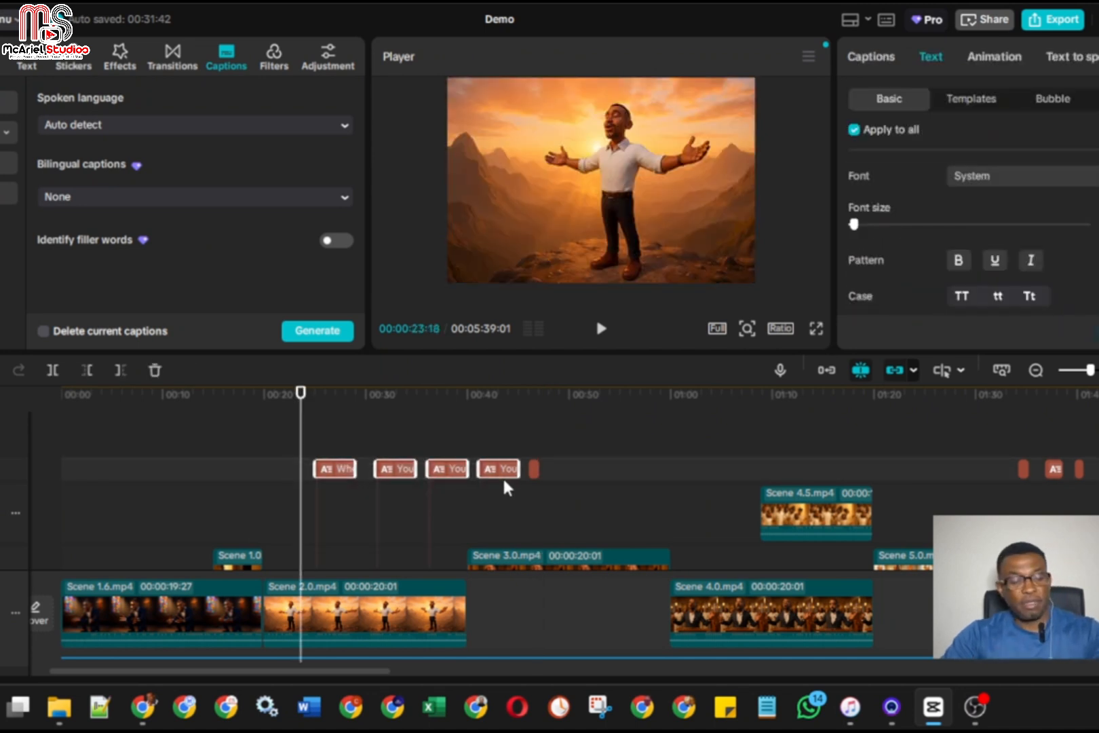
pyautogui.click(547, 473)
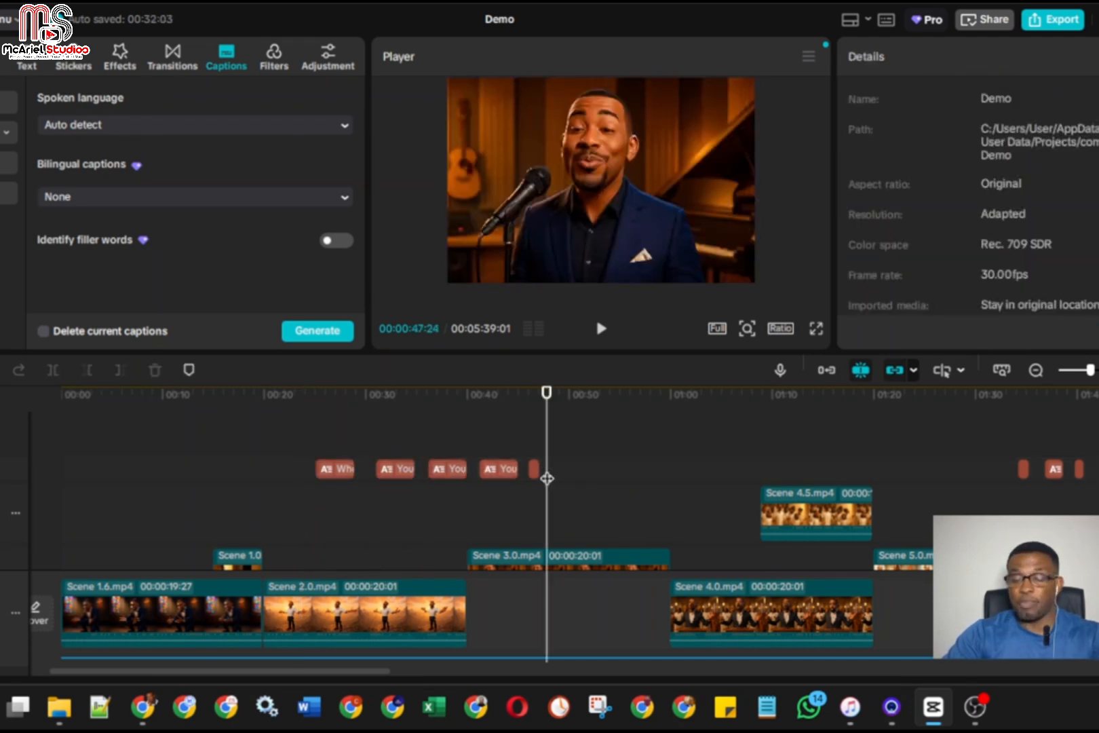
pyautogui.hotkey('ctrl', 'v')
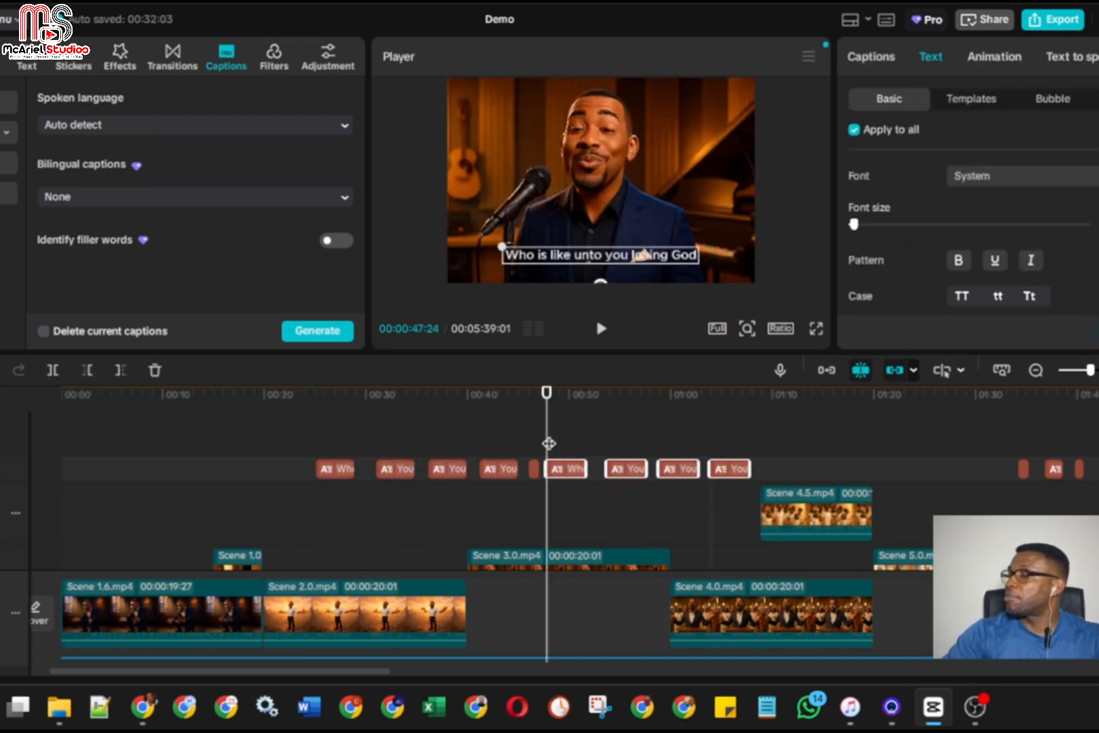
# Replay the passage around the "Ooh ooh" caption and extend the start of the pasted "Who is like unto you loving God" caption slightly earlier
pyautogui.click(482, 437)
pyautogui.click(601, 330)
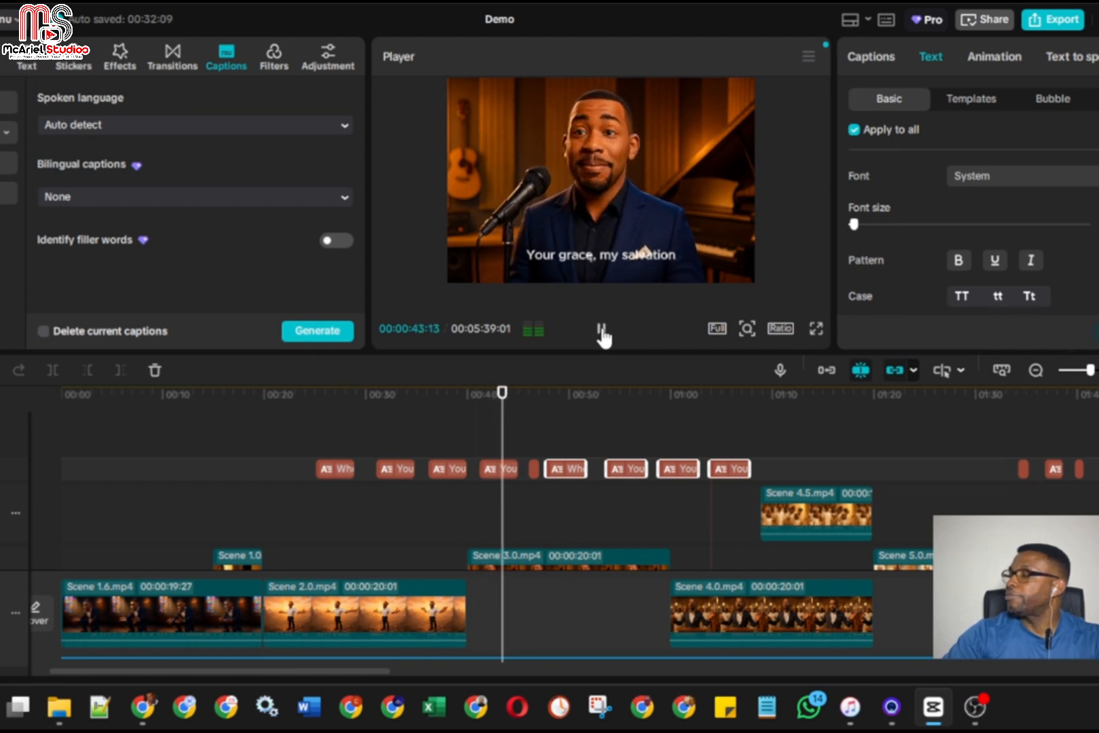
pyautogui.click(835, 448)
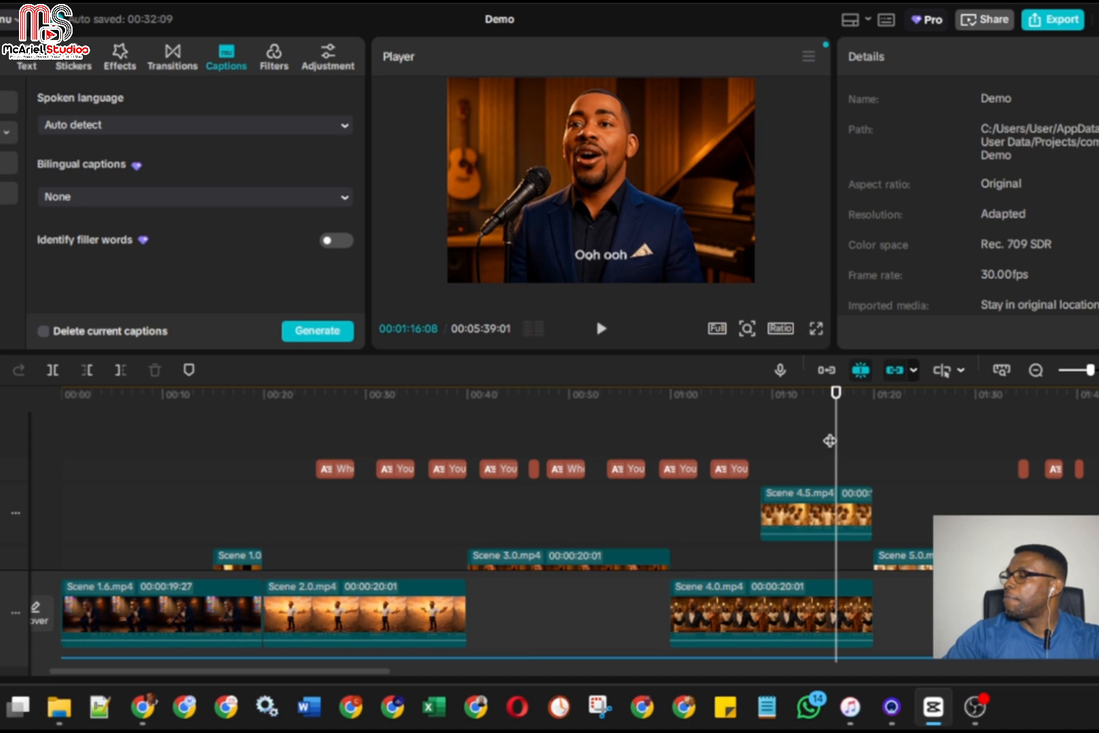
pyautogui.moveTo(835, 443); pyautogui.dragTo(525, 442)
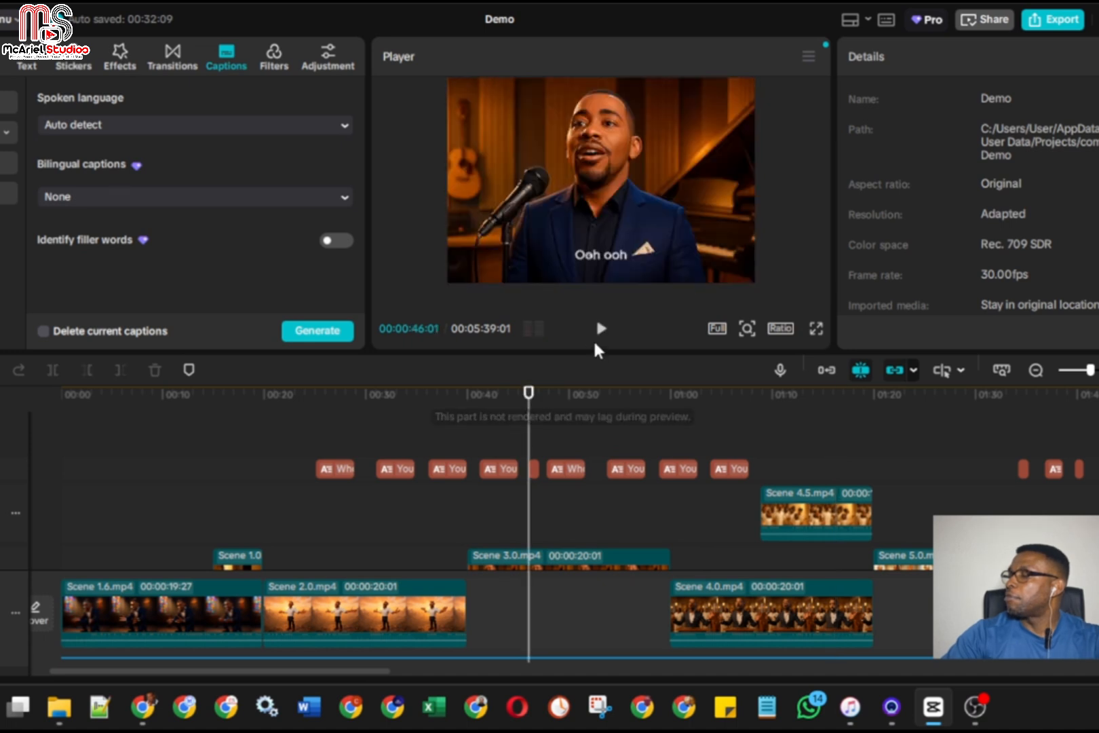
pyautogui.click(599, 330)
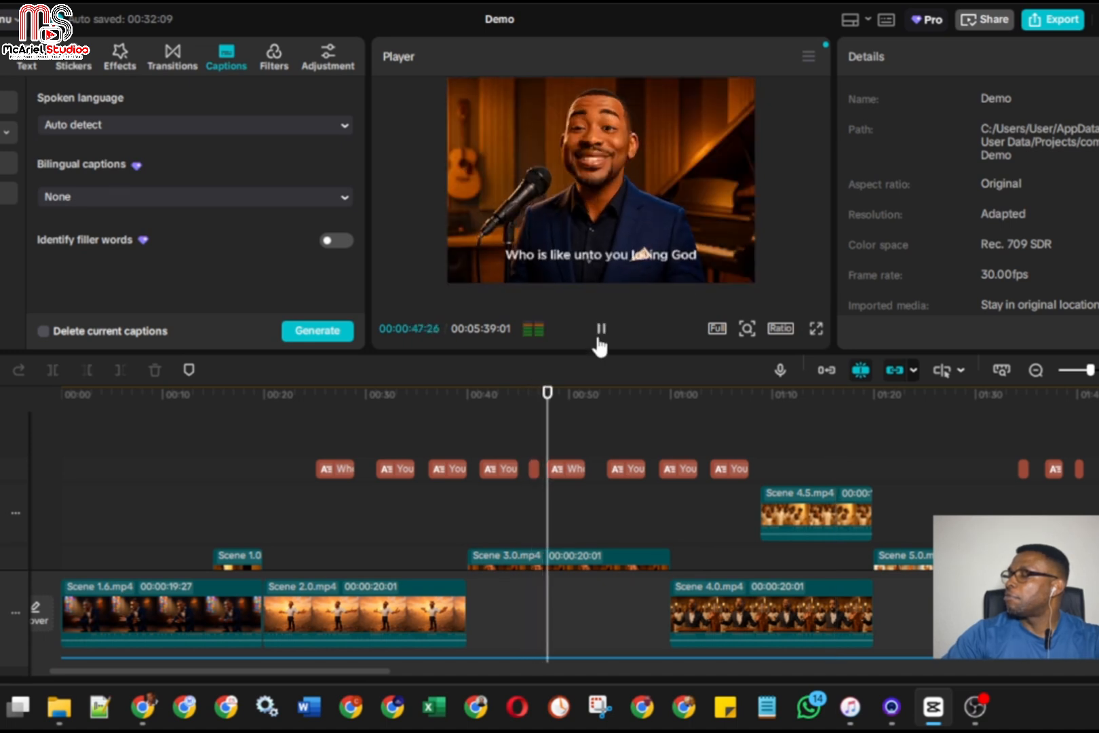
pyautogui.click(600, 330)
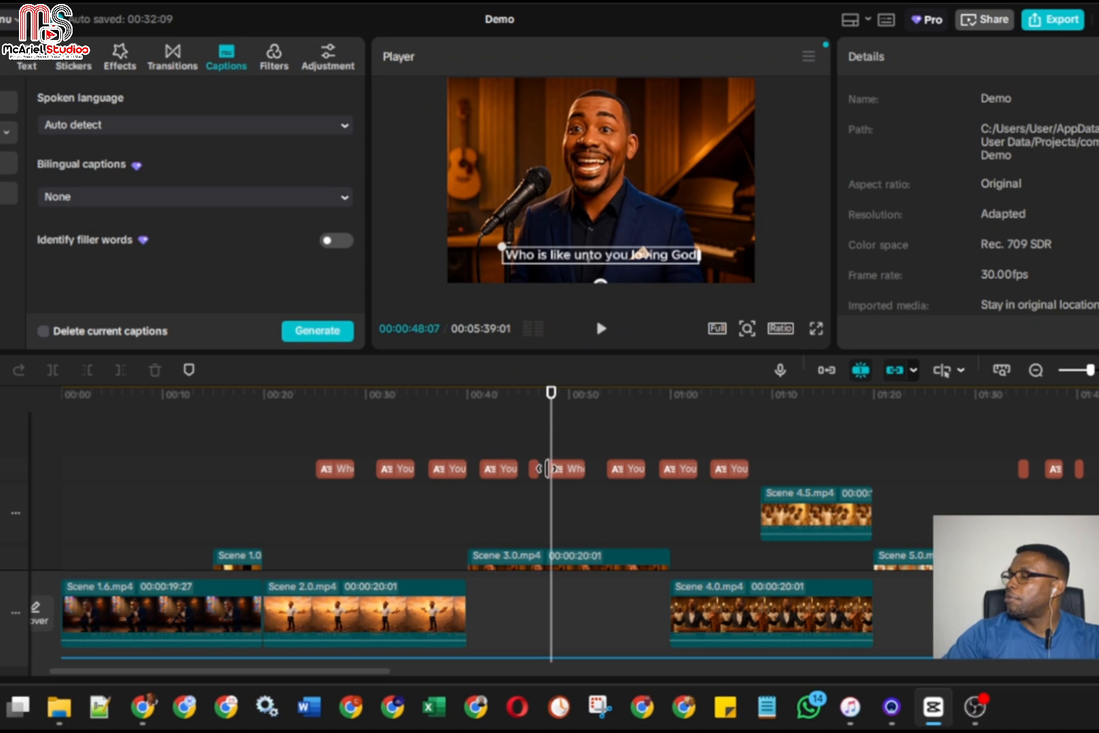
pyautogui.click(553, 468)
pyautogui.moveTo(545, 468)
pyautogui.mouseDown()
pyautogui.moveTo(555, 469)
pyautogui.moveTo(545, 468)
pyautogui.mouseUp()
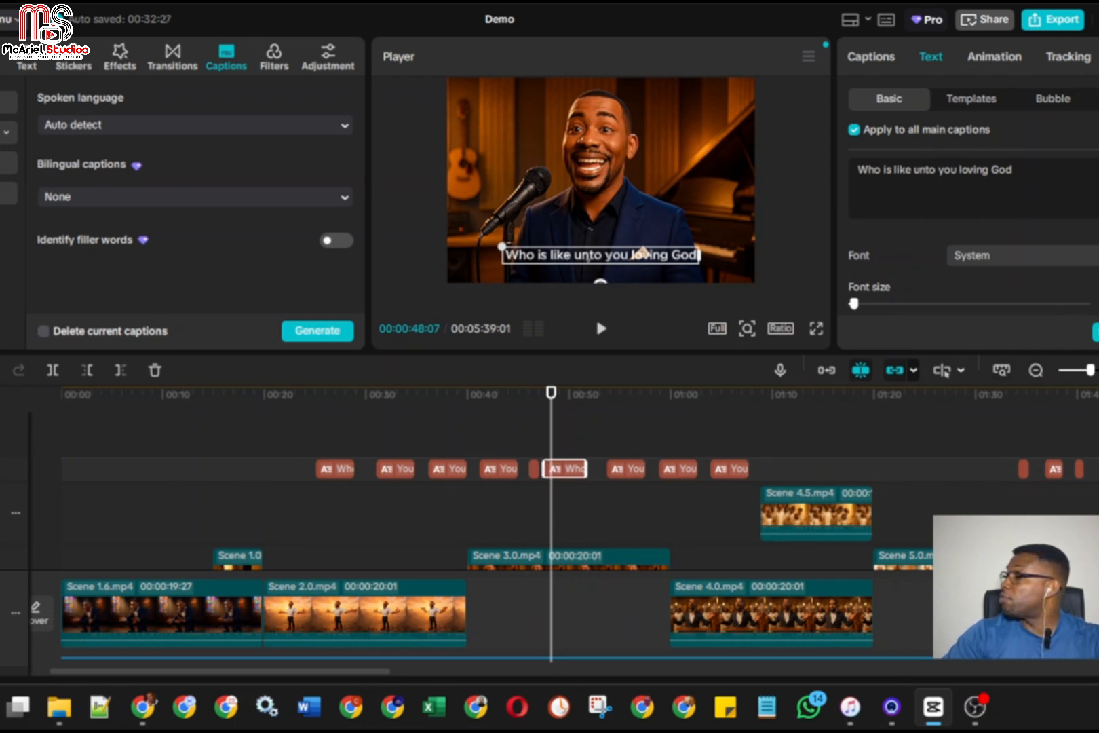
# Play along with the pasted "Who is like unto you loving God" caption and trim its end to about 00:00:51
pyautogui.click(1098, 370)
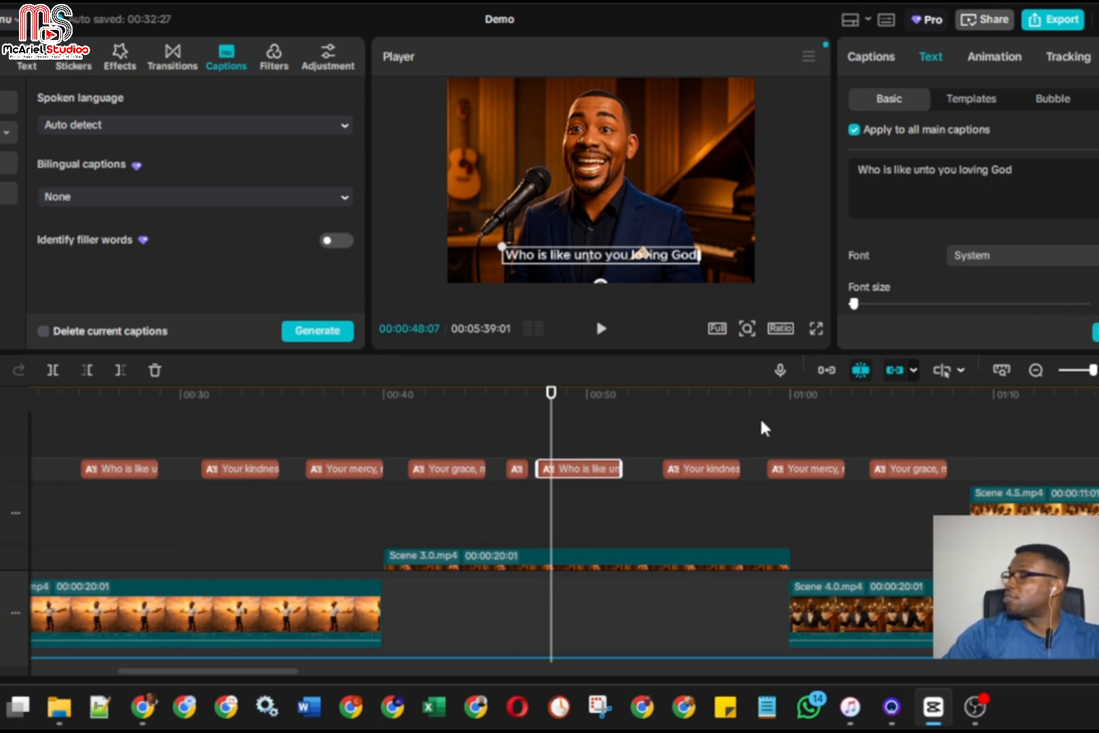
pyautogui.click(1036, 370)
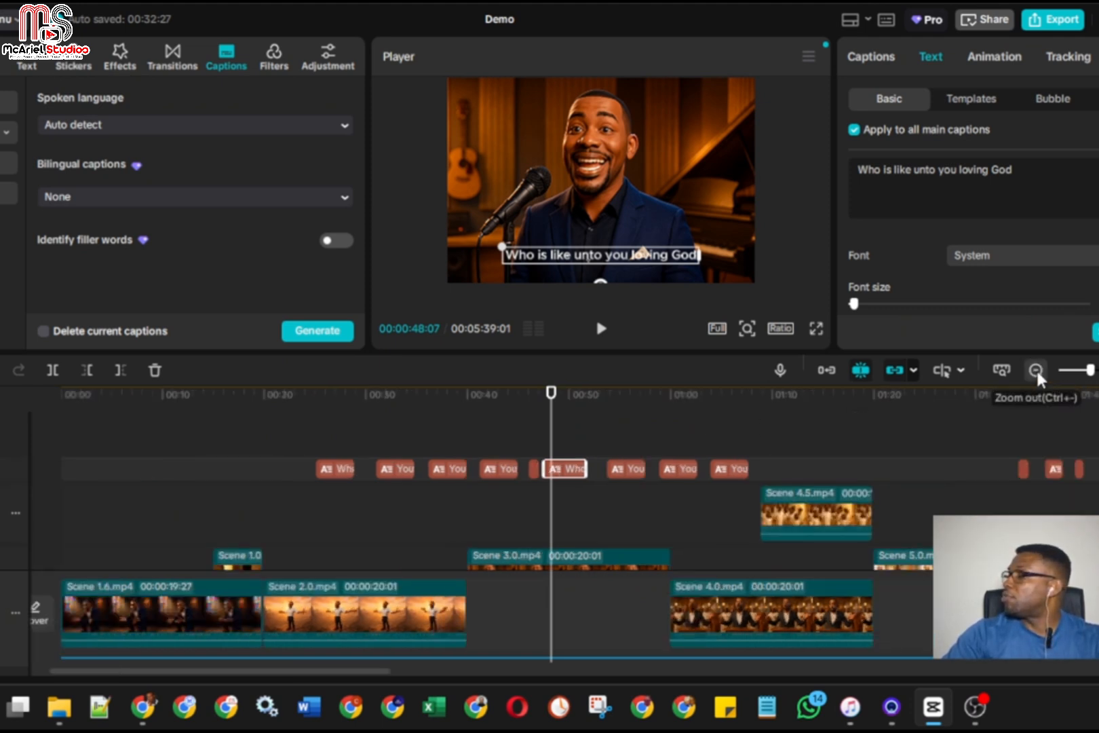
pyautogui.scroll(3, 564, 415)
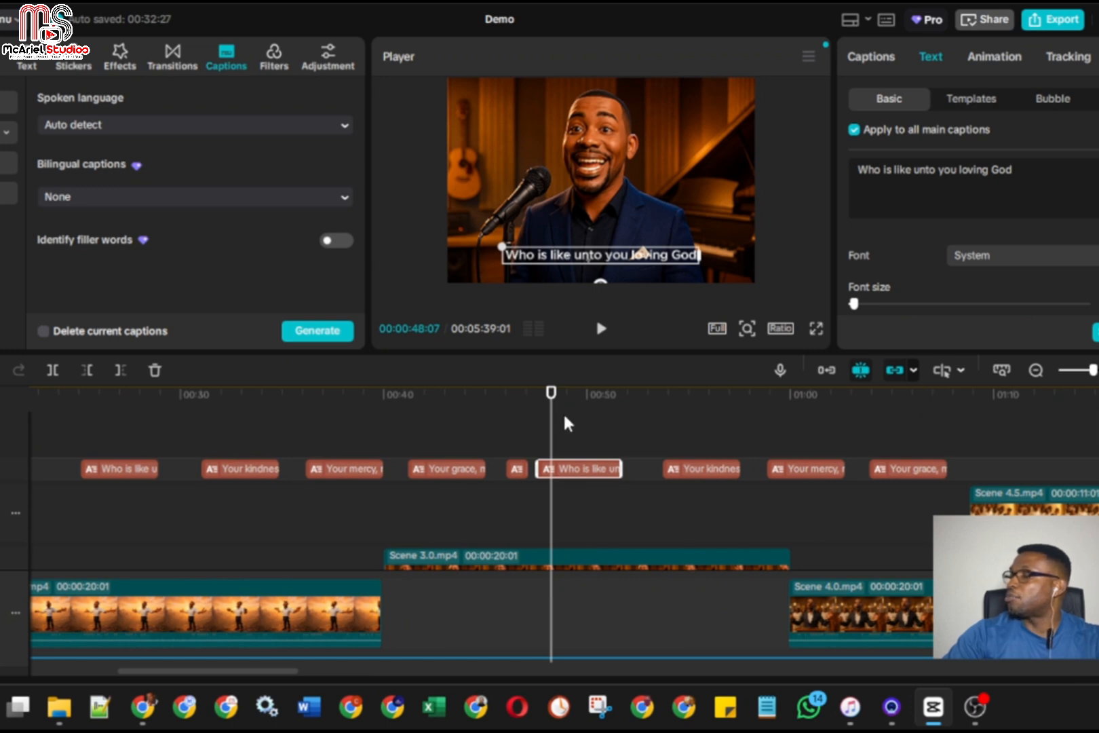
pyautogui.moveTo(554, 430); pyautogui.dragTo(529, 430)
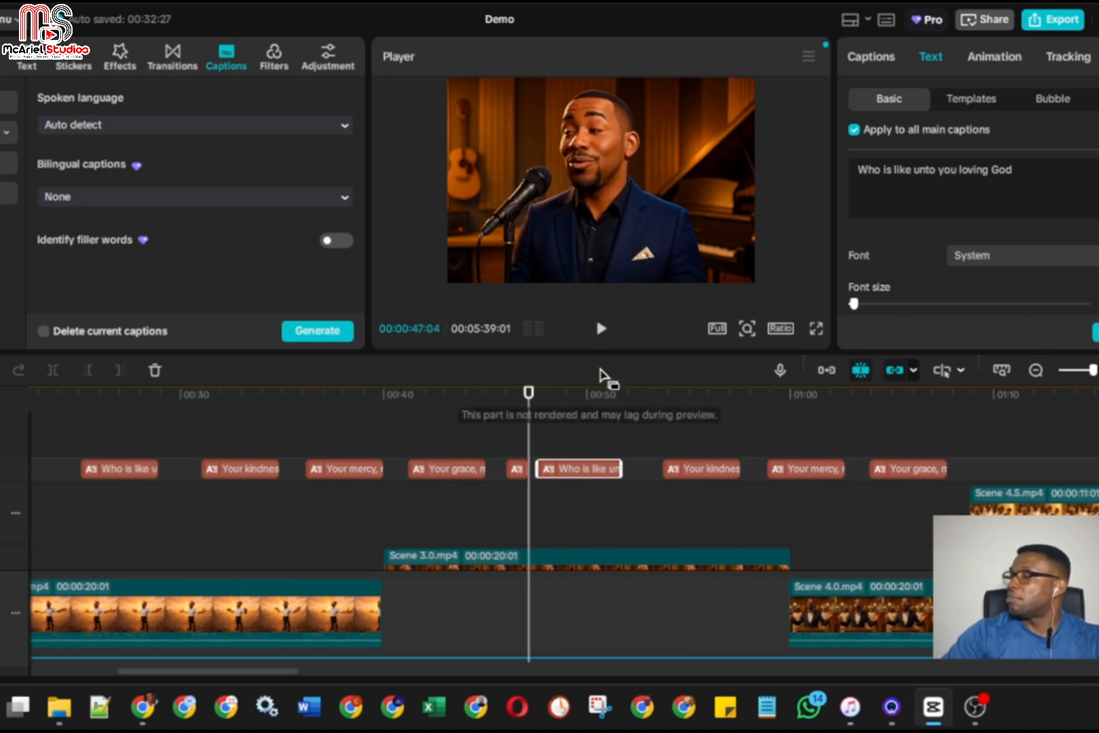
pyautogui.click(601, 331)
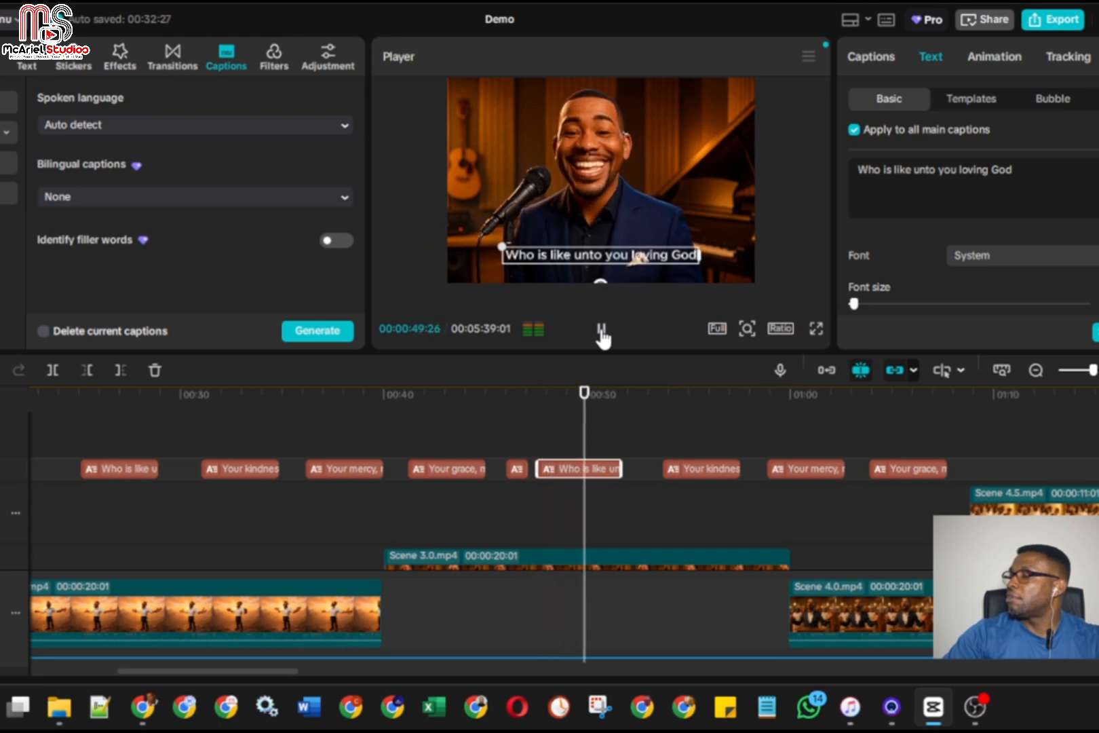
pyautogui.click(601, 331)
pyautogui.moveTo(622, 465); pyautogui.dragTo(605, 466)
# Play along with the pasted "Your kindness beyond comprehension" caption, extending its start to 00:00:52:23 and trimming its end to 00:00:57:05
pyautogui.click(601, 331)
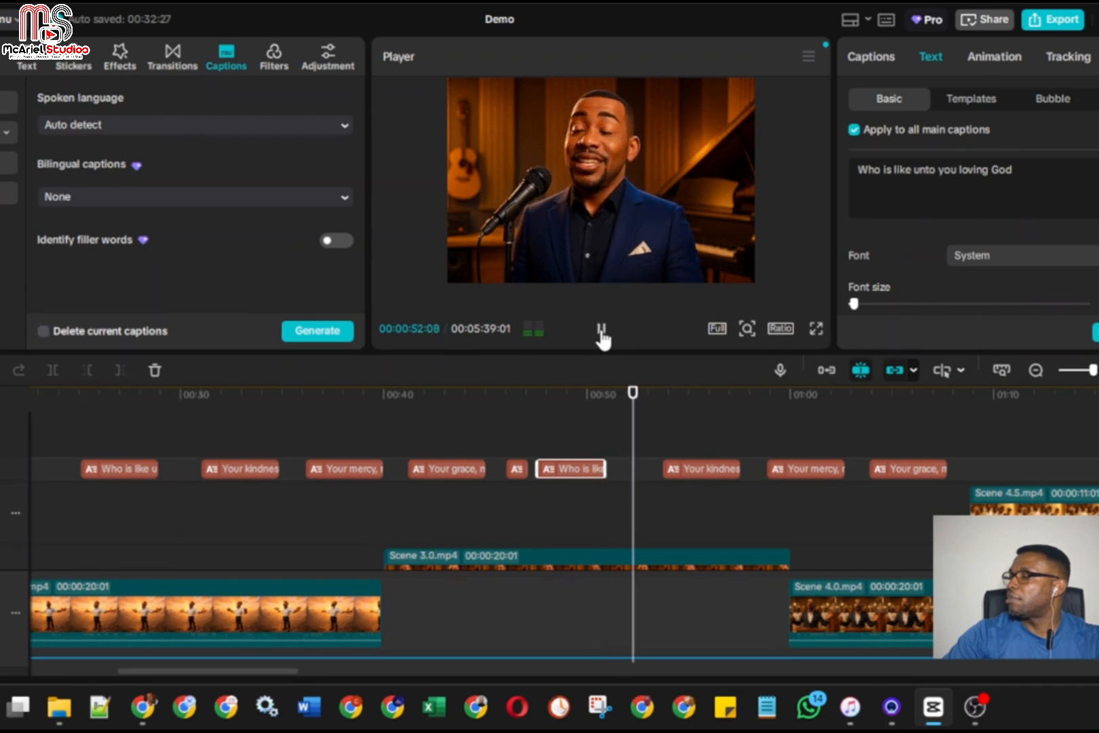
pyautogui.click(601, 331)
pyautogui.moveTo(672, 465); pyautogui.dragTo(643, 468)
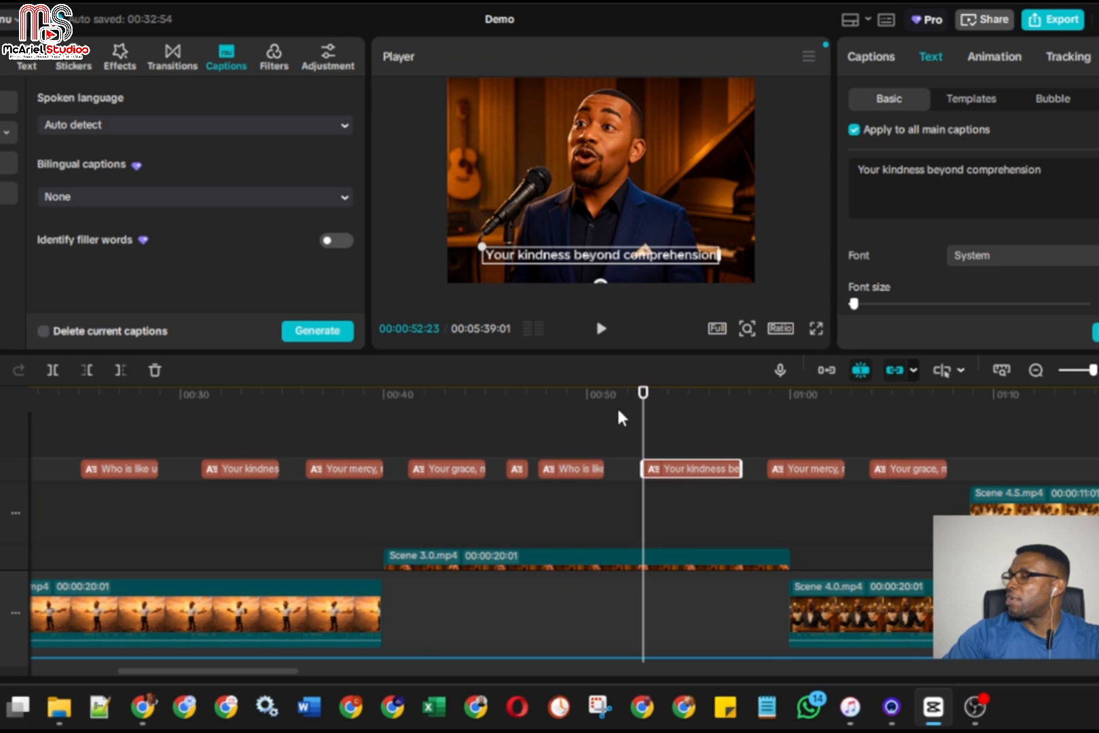
pyautogui.click(601, 330)
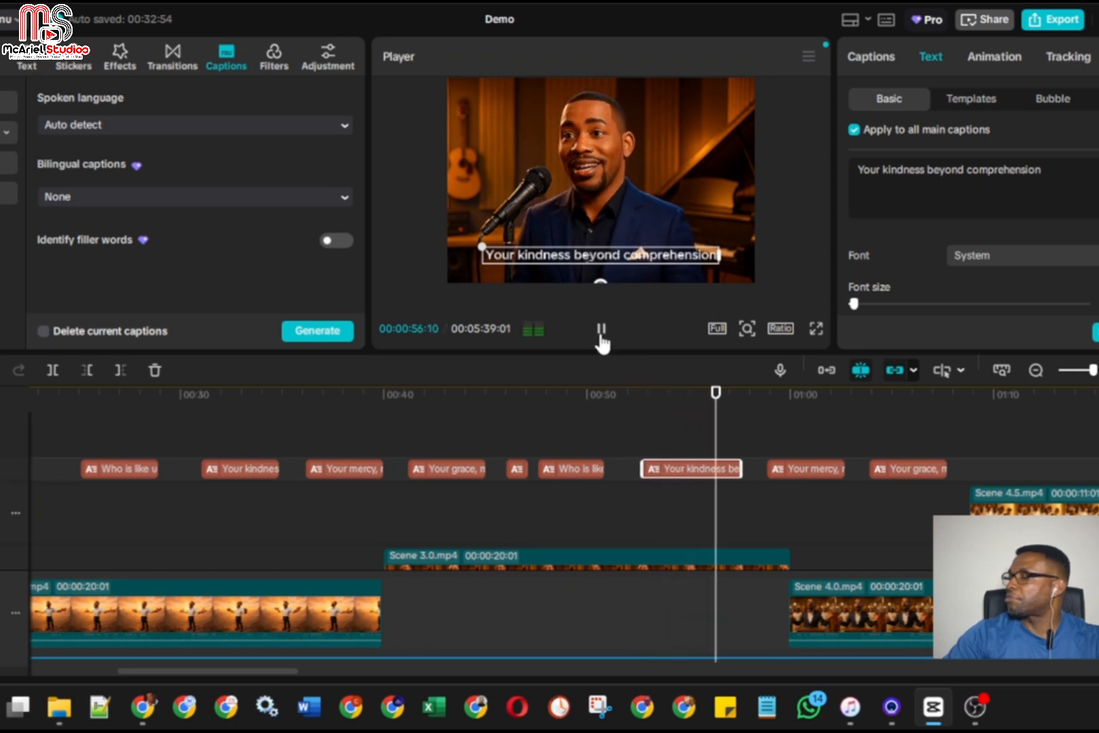
pyautogui.click(601, 333)
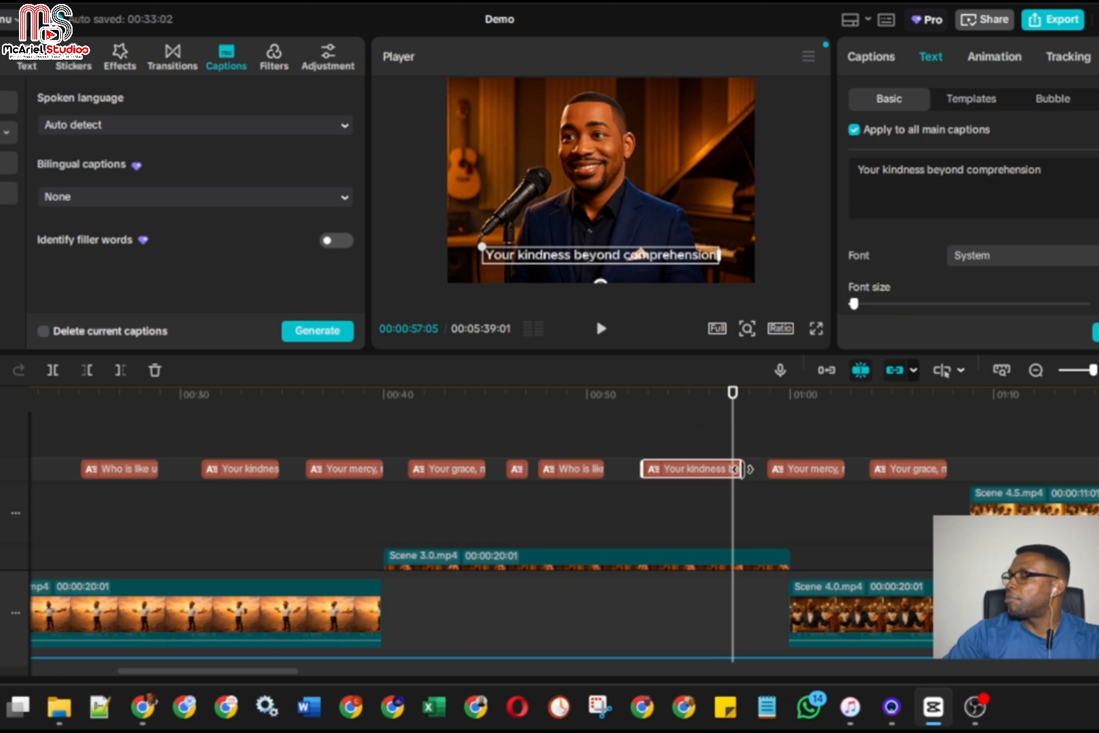
pyautogui.moveTo(741, 469); pyautogui.dragTo(733, 469)
# Play along with the pasted "Your mercy, my preserver" caption, extending its start to about 00:00:58:06 and trimming its end to 00:01:02:12
pyautogui.click(606, 339)
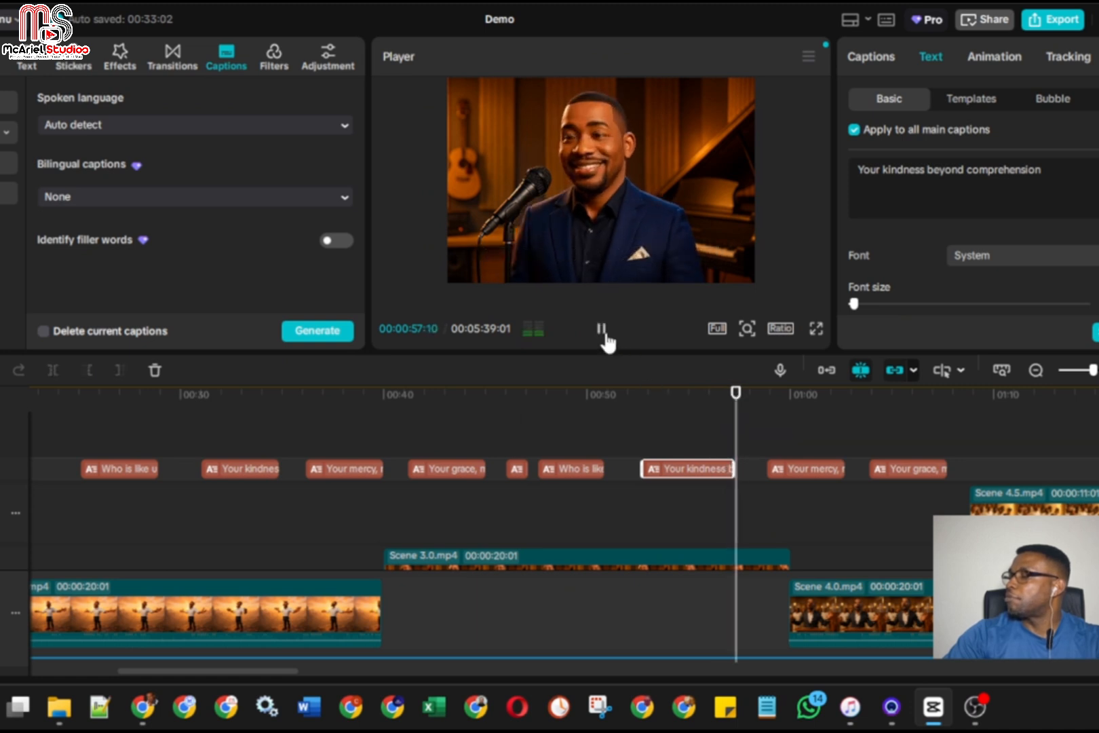
pyautogui.click(604, 339)
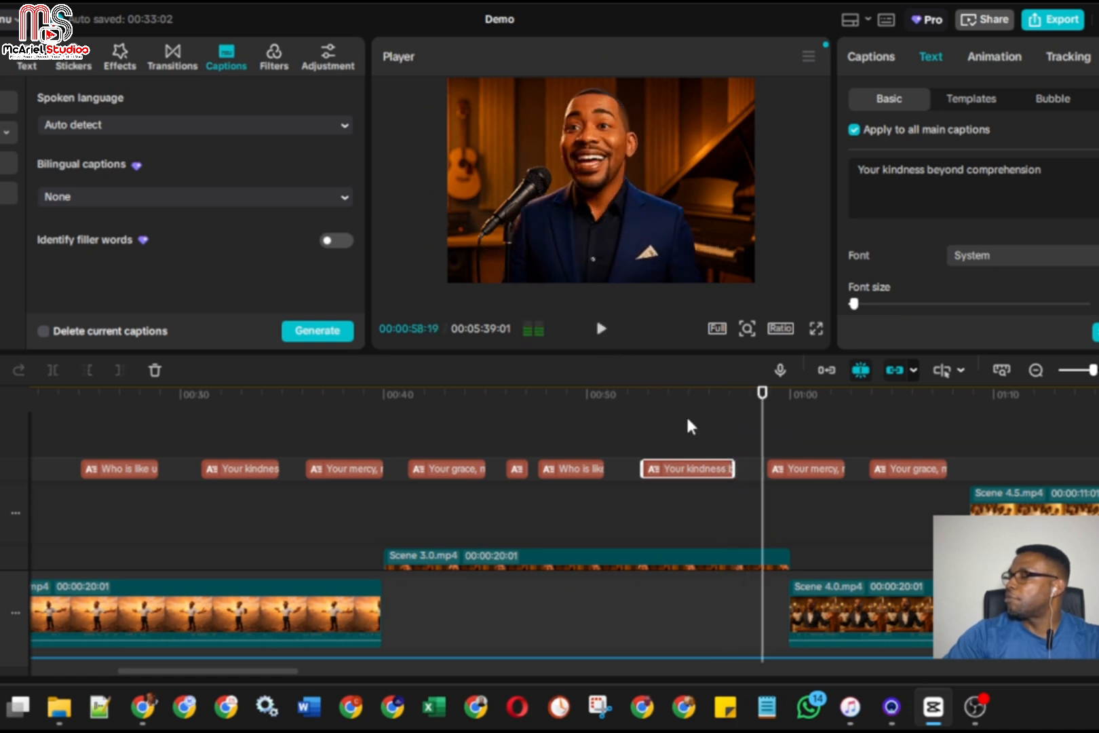
pyautogui.click(770, 469)
pyautogui.moveTo(768, 469); pyautogui.dragTo(754, 470)
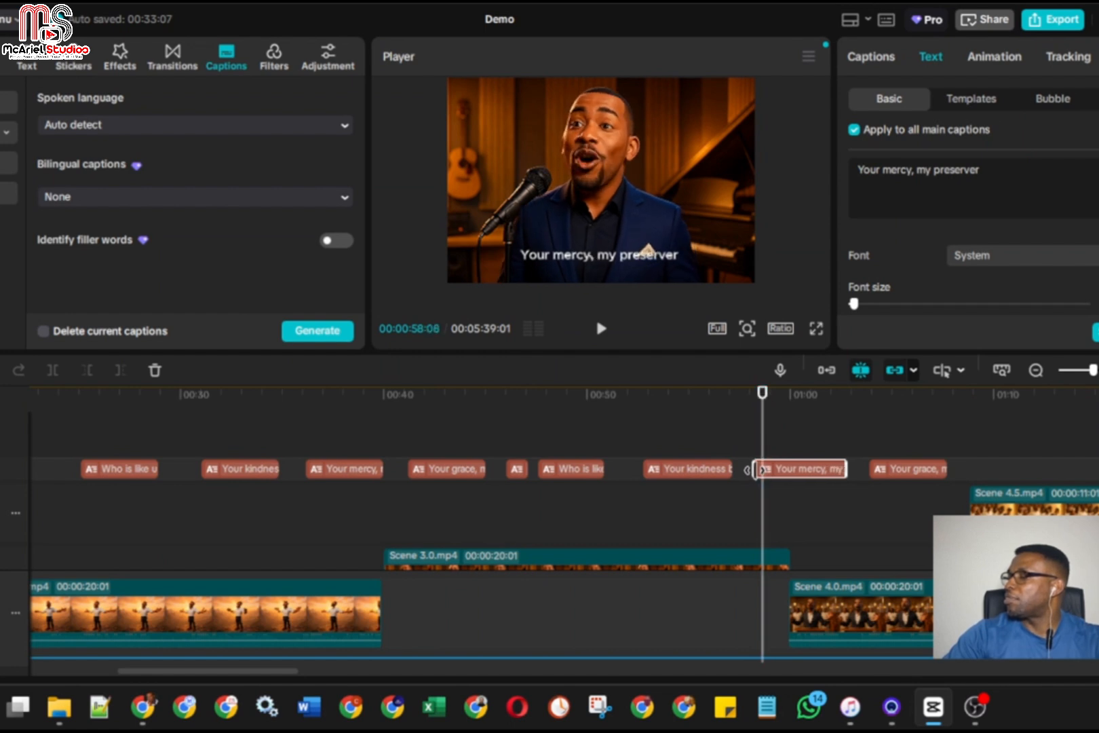
pyautogui.click(749, 452)
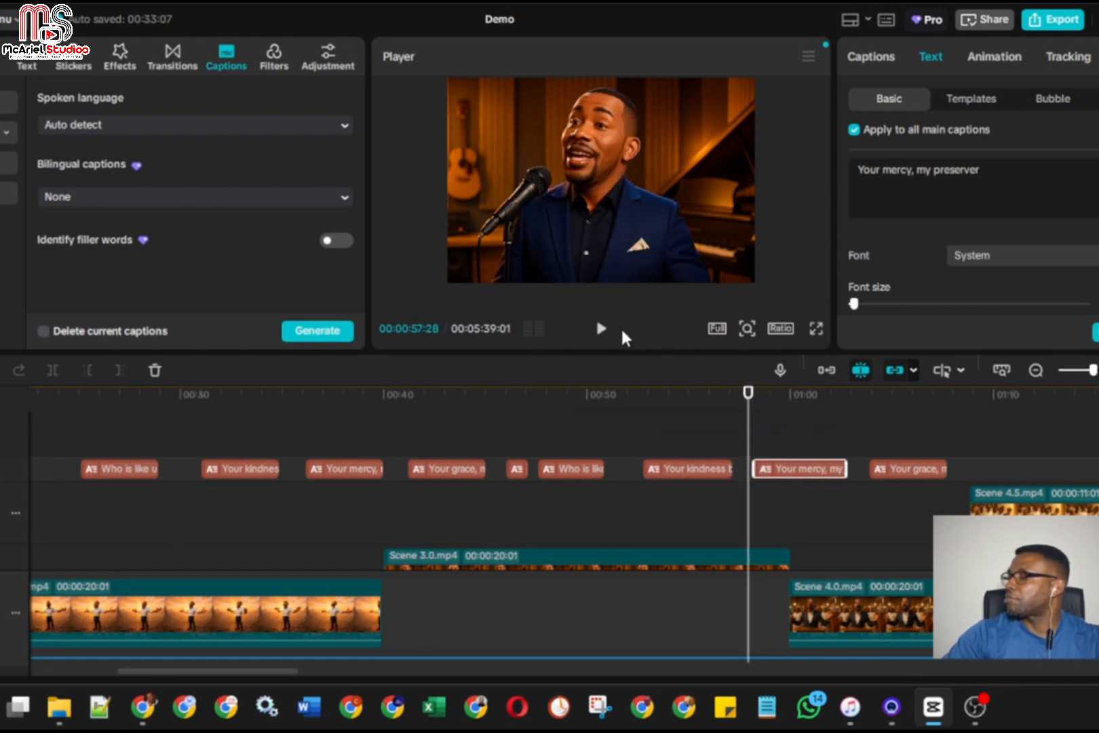
pyautogui.click(601, 329)
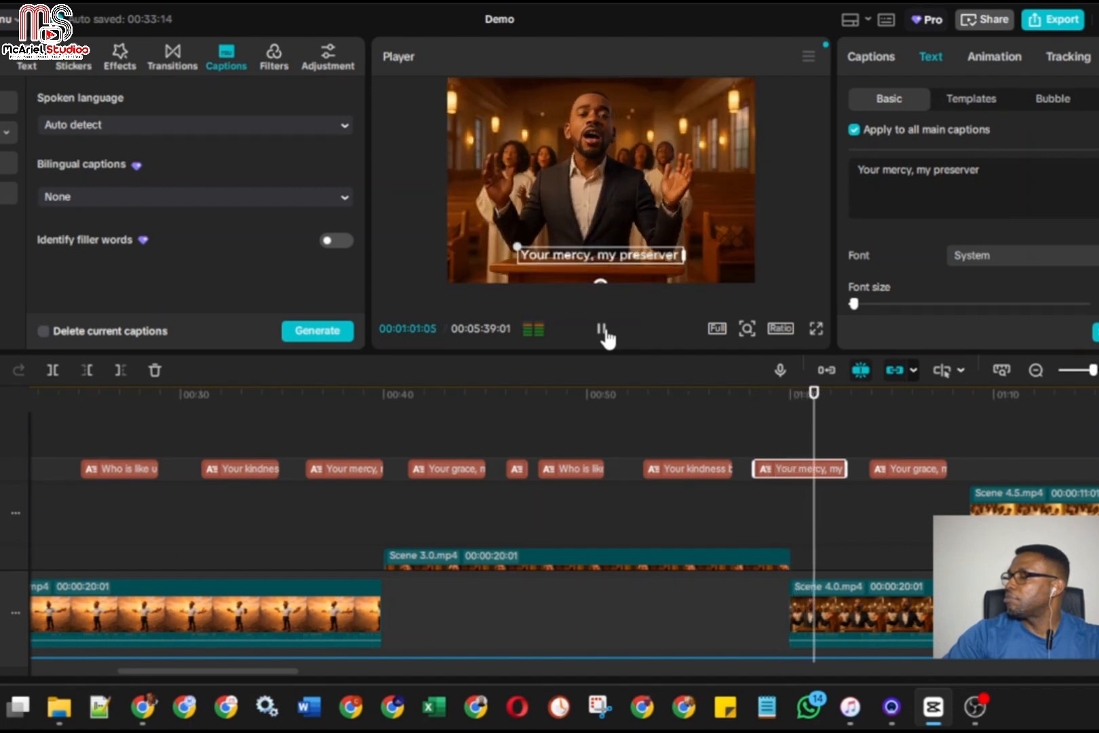
pyautogui.click(602, 329)
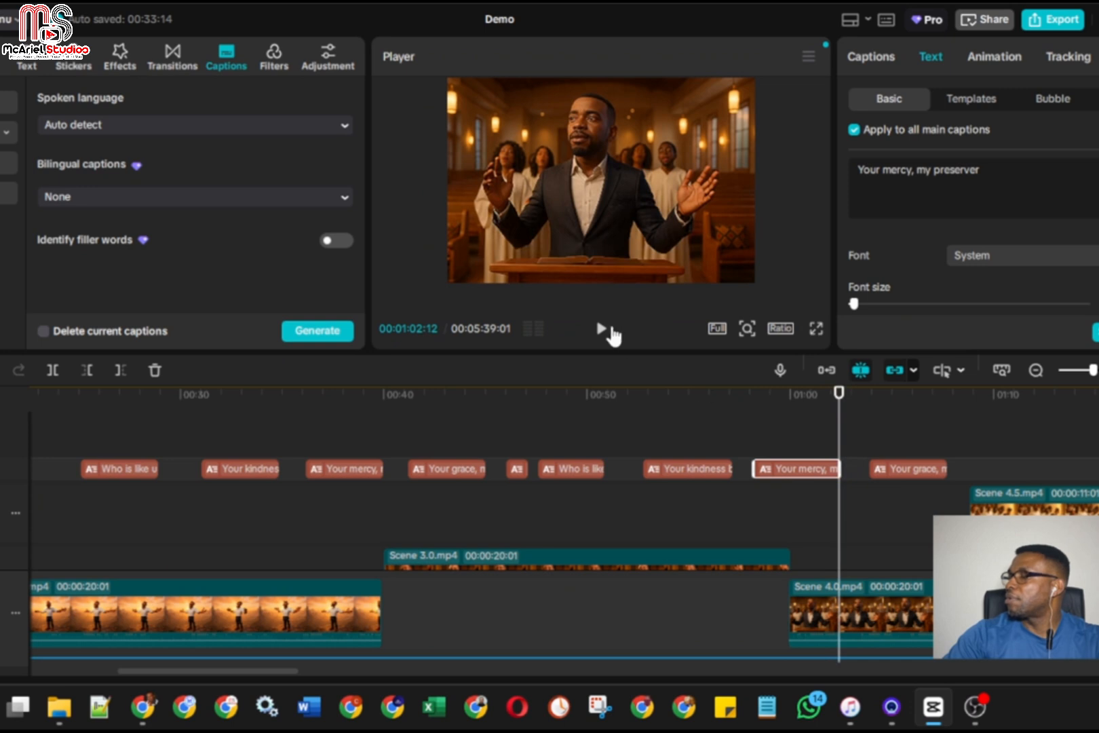
# Extend the start of the pasted "Your grace, my salvation" caption back to 00:01:03:15 and replay the passage through its end
pyautogui.click(602, 330)
pyautogui.click(603, 330)
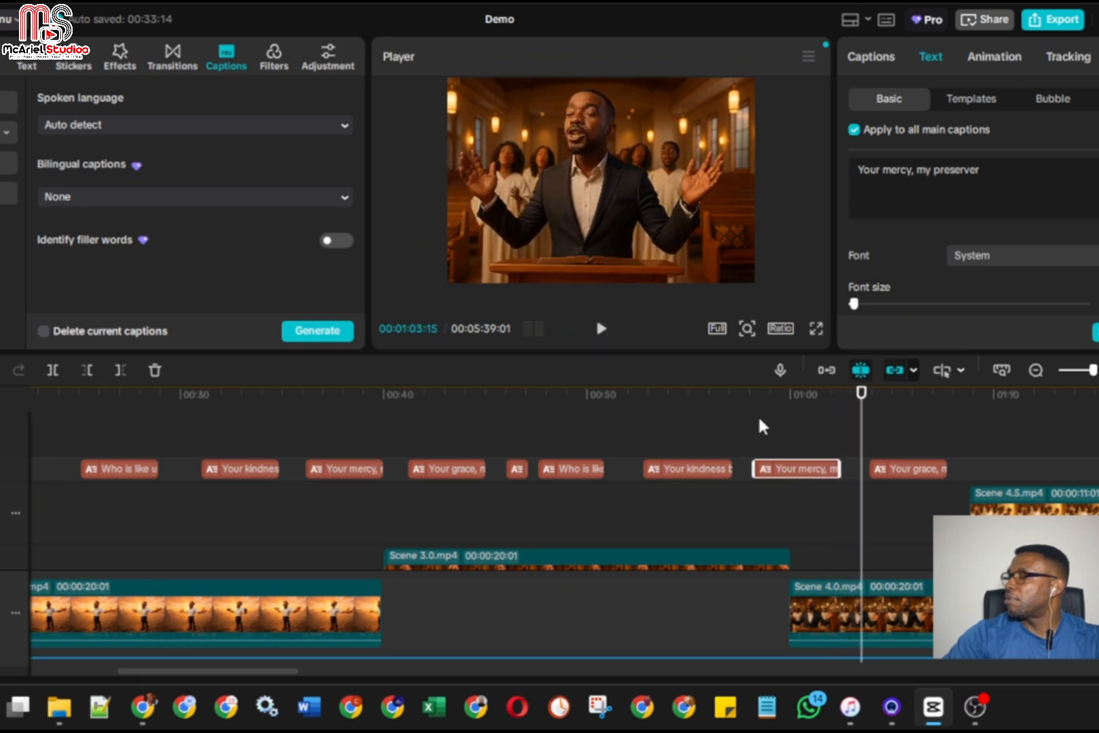
pyautogui.moveTo(885, 467); pyautogui.dragTo(875, 467)
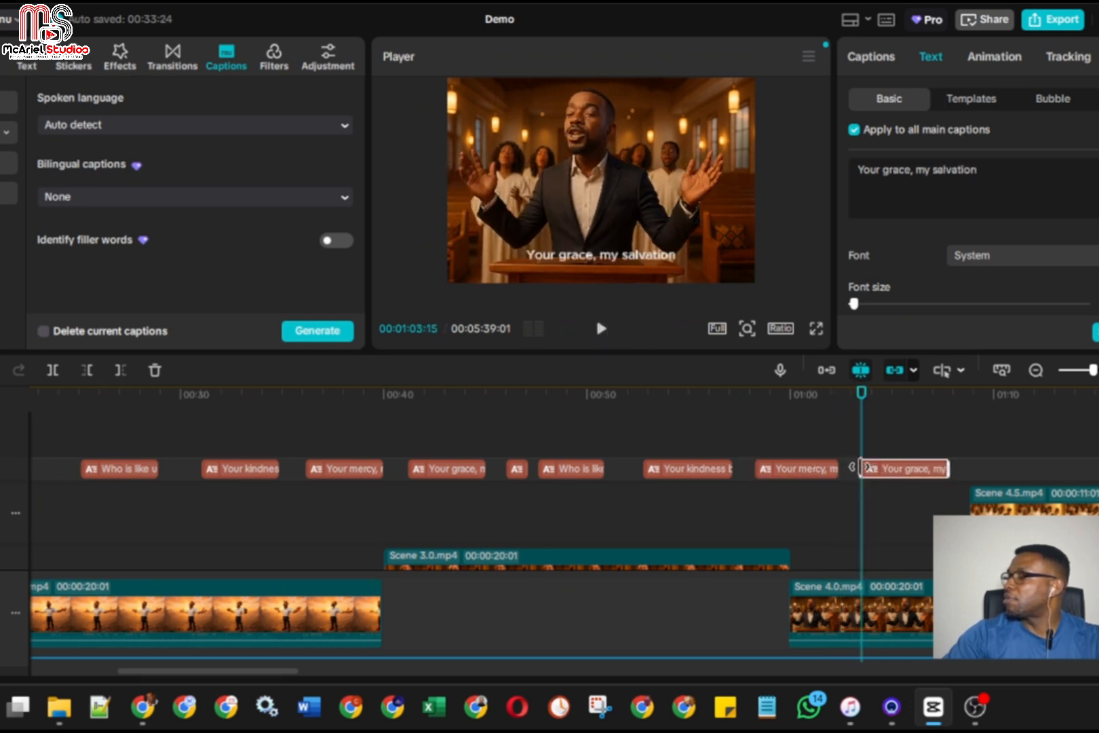
pyautogui.click(602, 330)
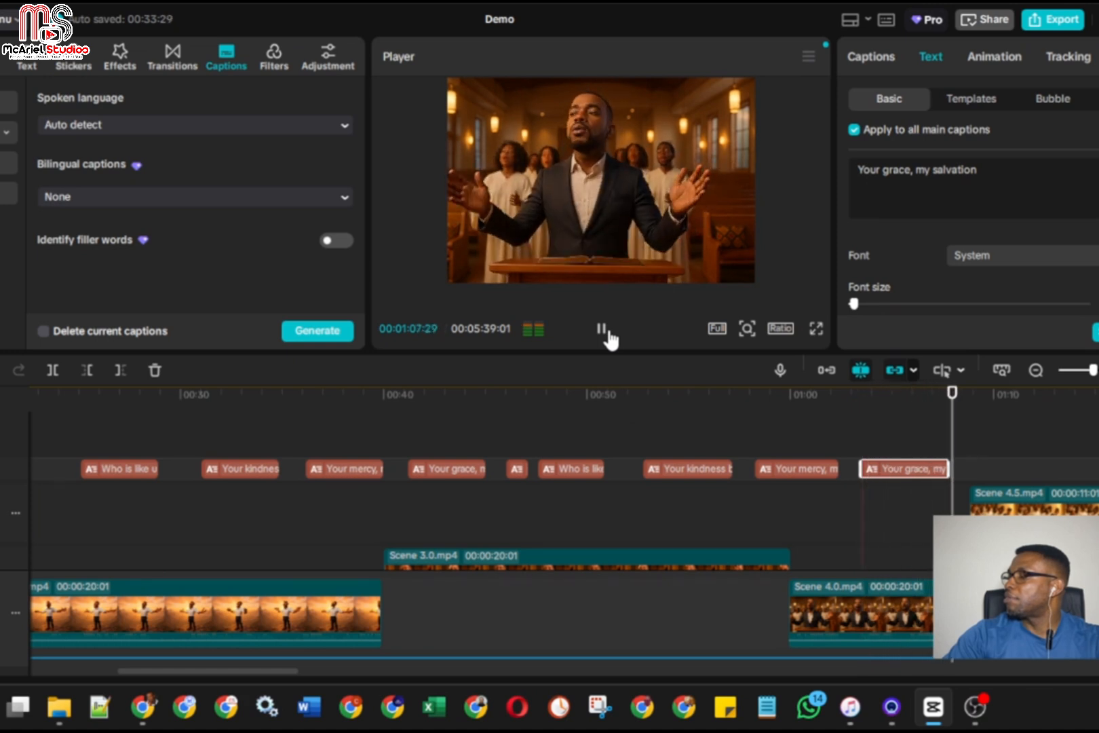
pyautogui.click(602, 329)
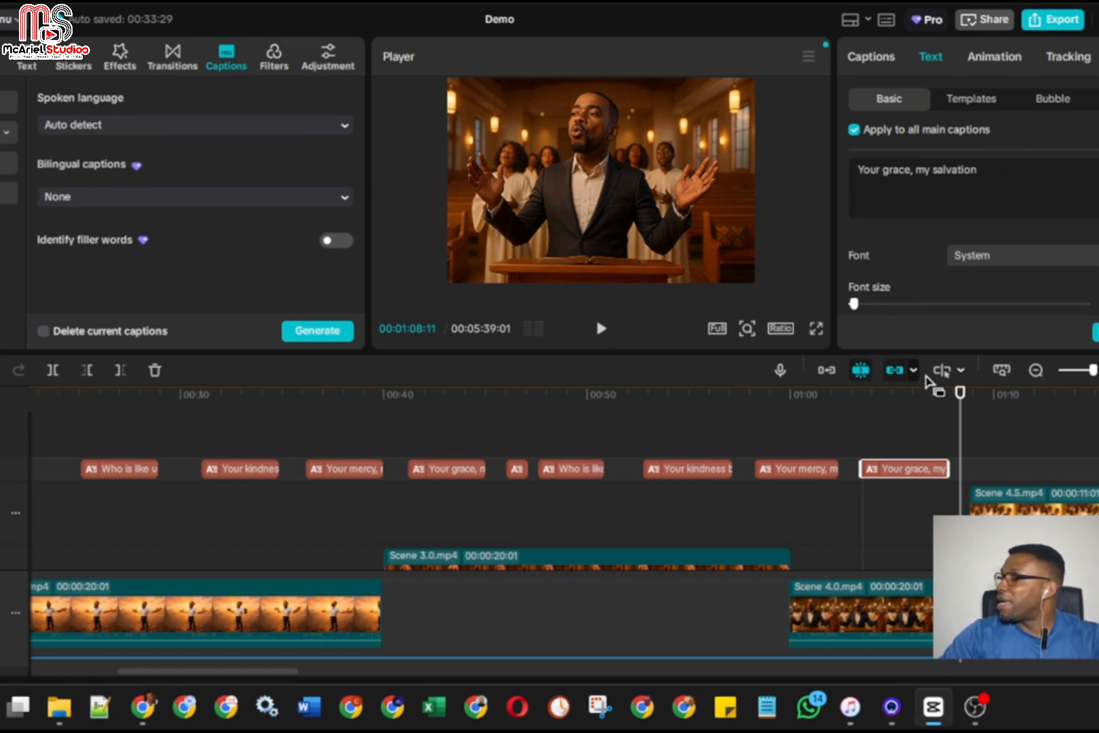
pyautogui.moveTo(961, 428); pyautogui.dragTo(919, 435)
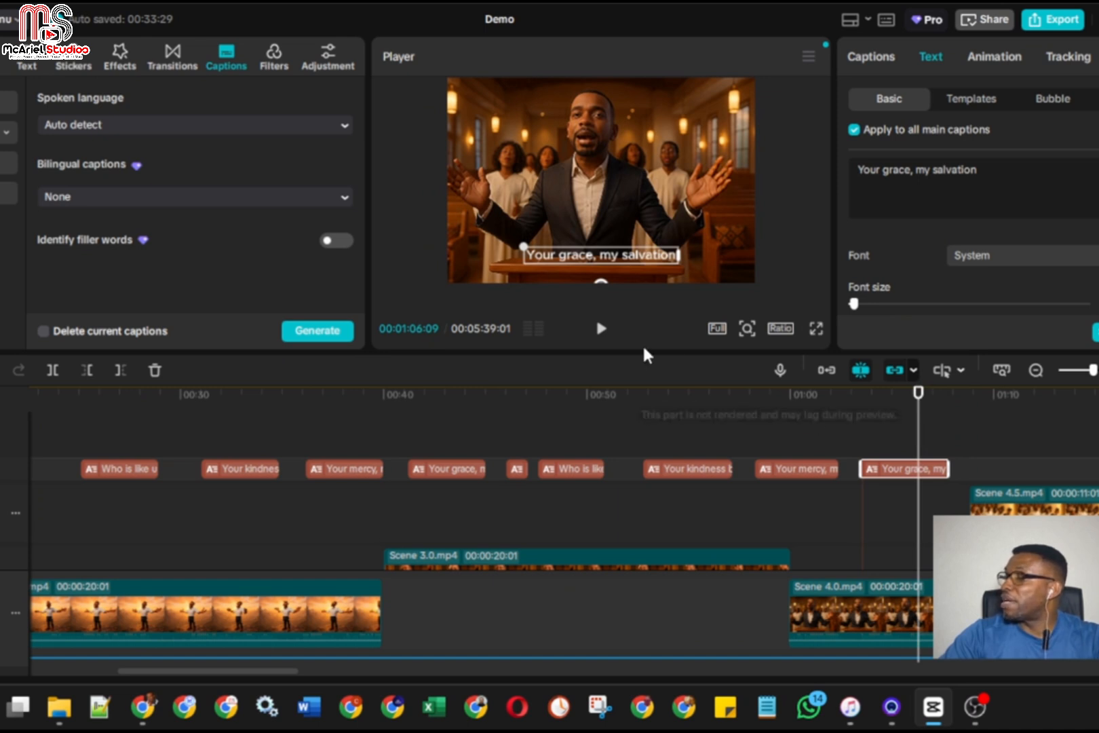
pyautogui.click(601, 330)
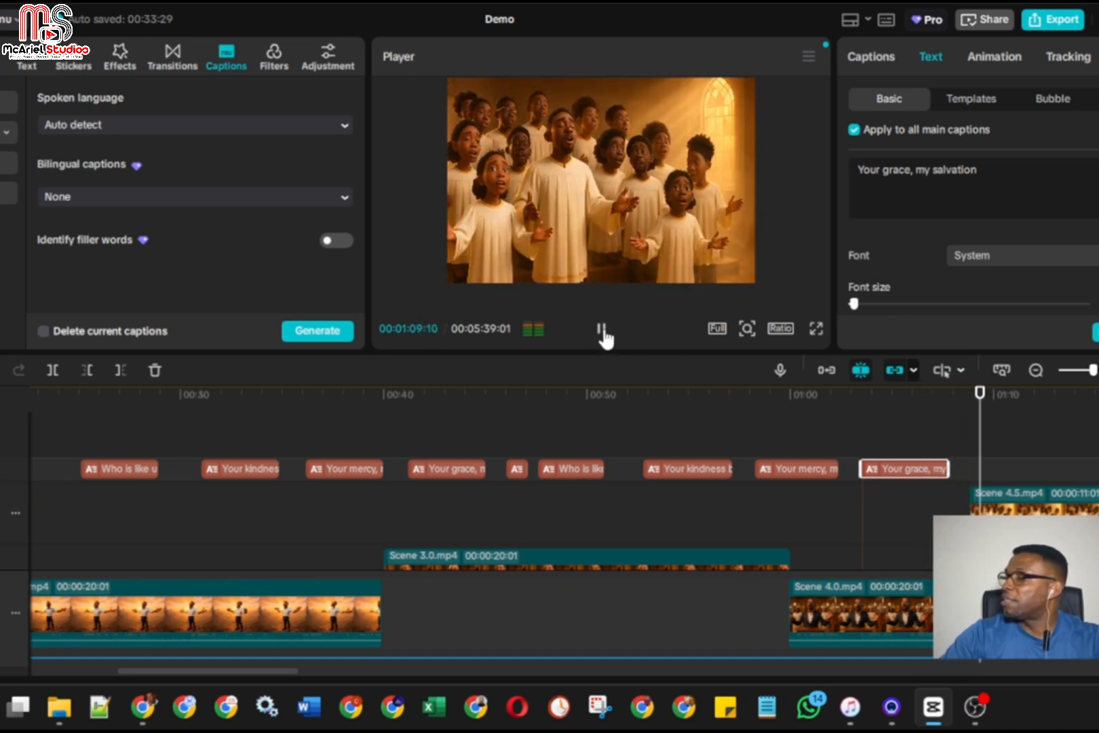
pyautogui.click(602, 331)
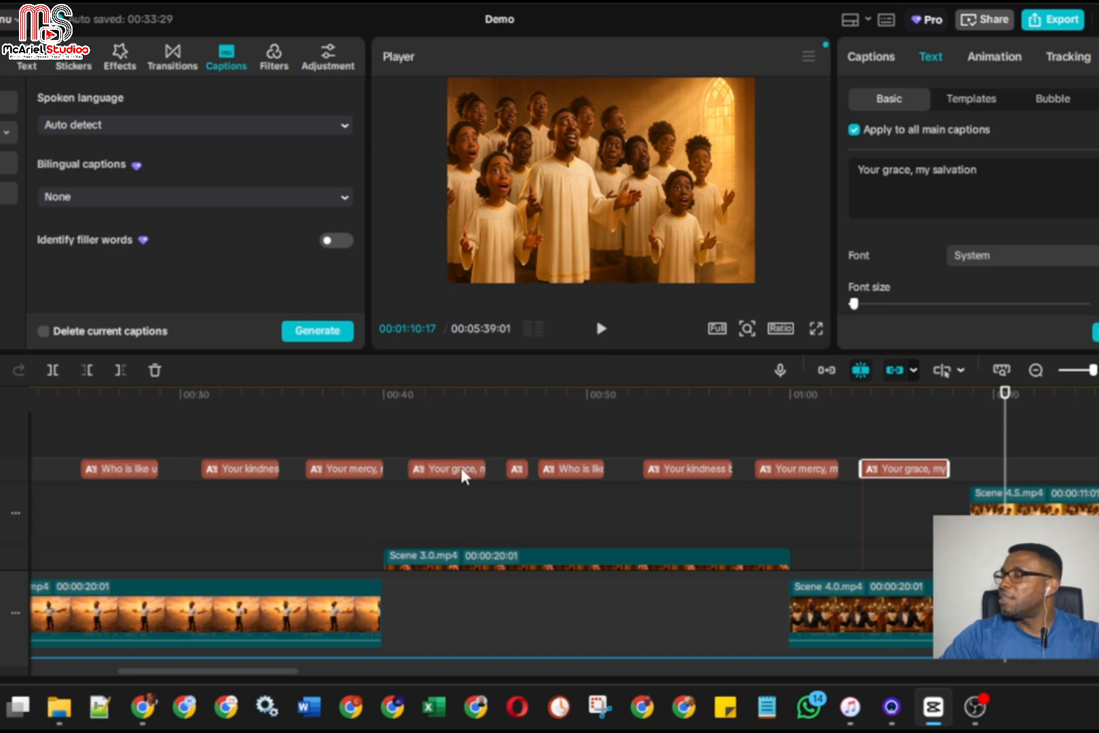
# Copy the first four lyric captions and paste them at about 00:01:11:07 on the caption track
pyautogui.moveTo(56, 472); pyautogui.dragTo(483, 465)
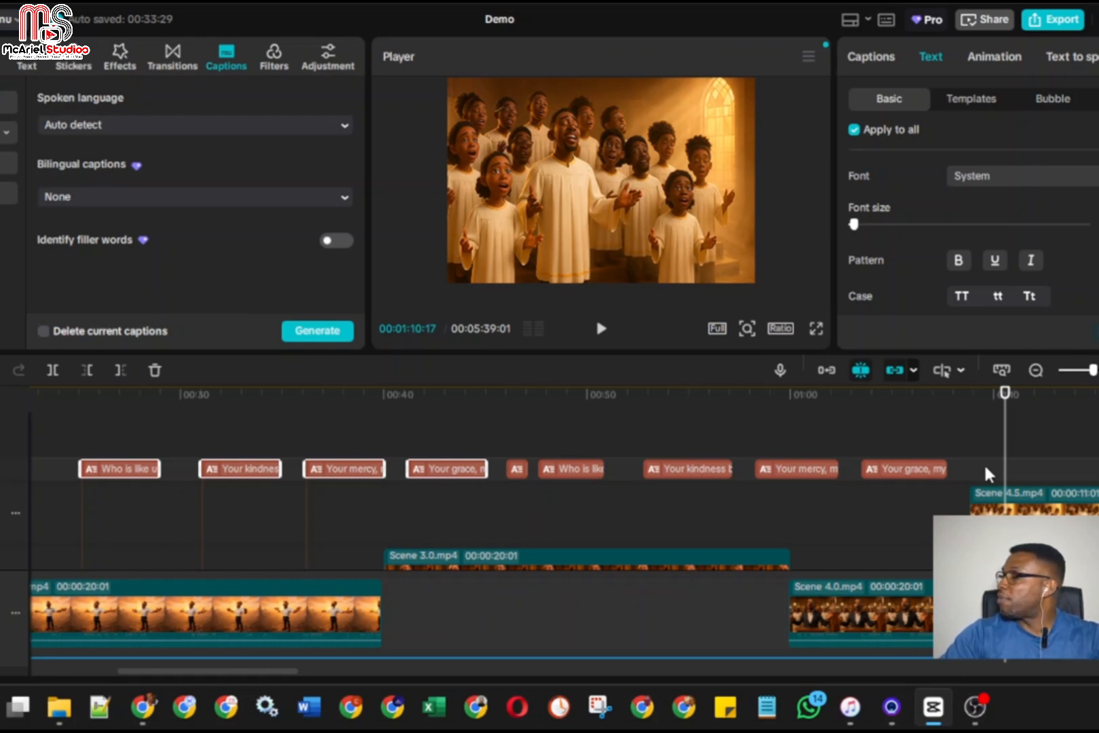
pyautogui.moveTo(1005, 447); pyautogui.dragTo(996, 446)
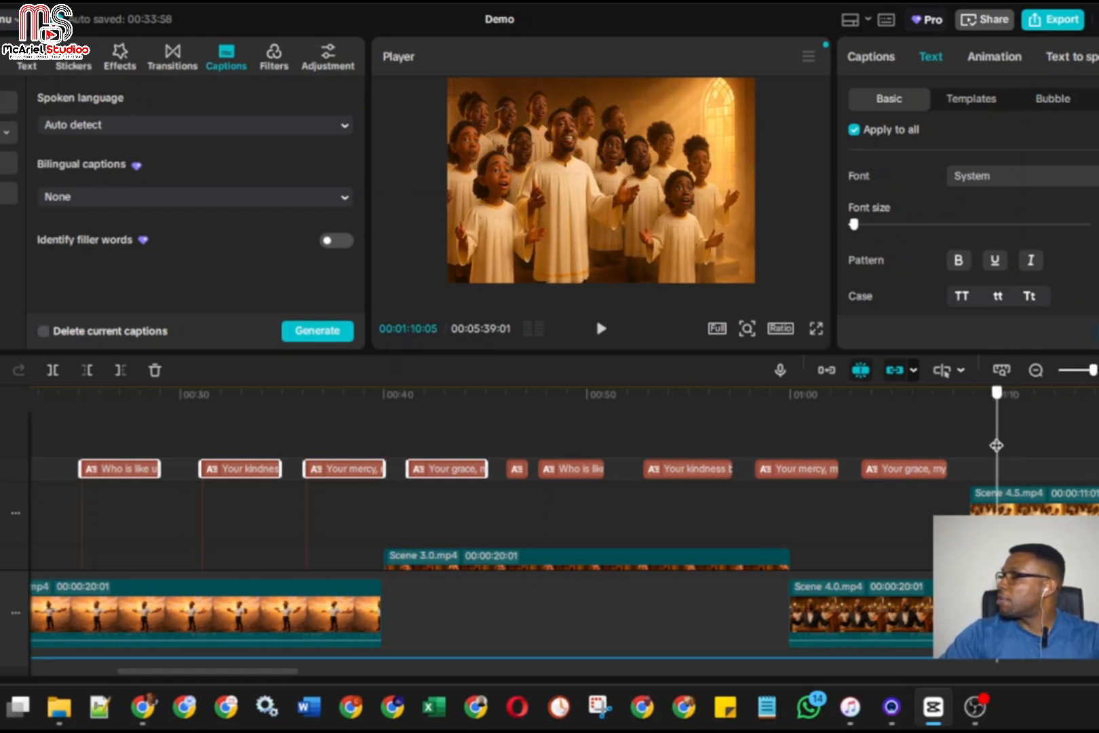
pyautogui.click(1018, 464)
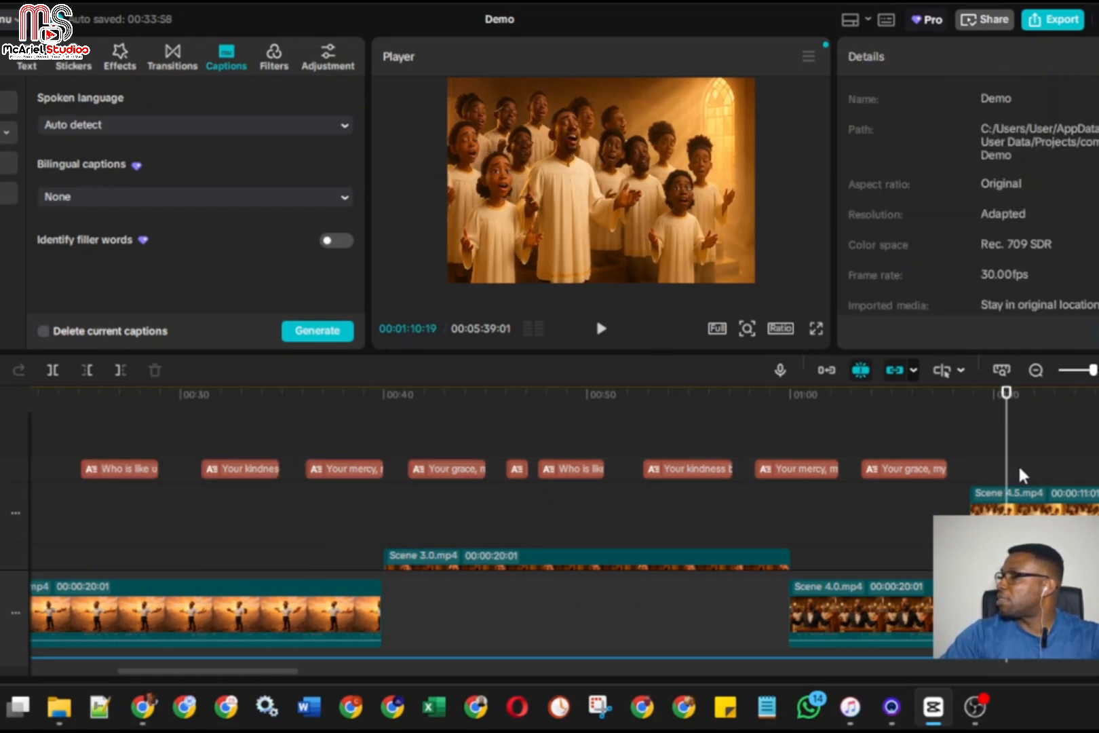
pyautogui.hotkey('ctrl', 'v')
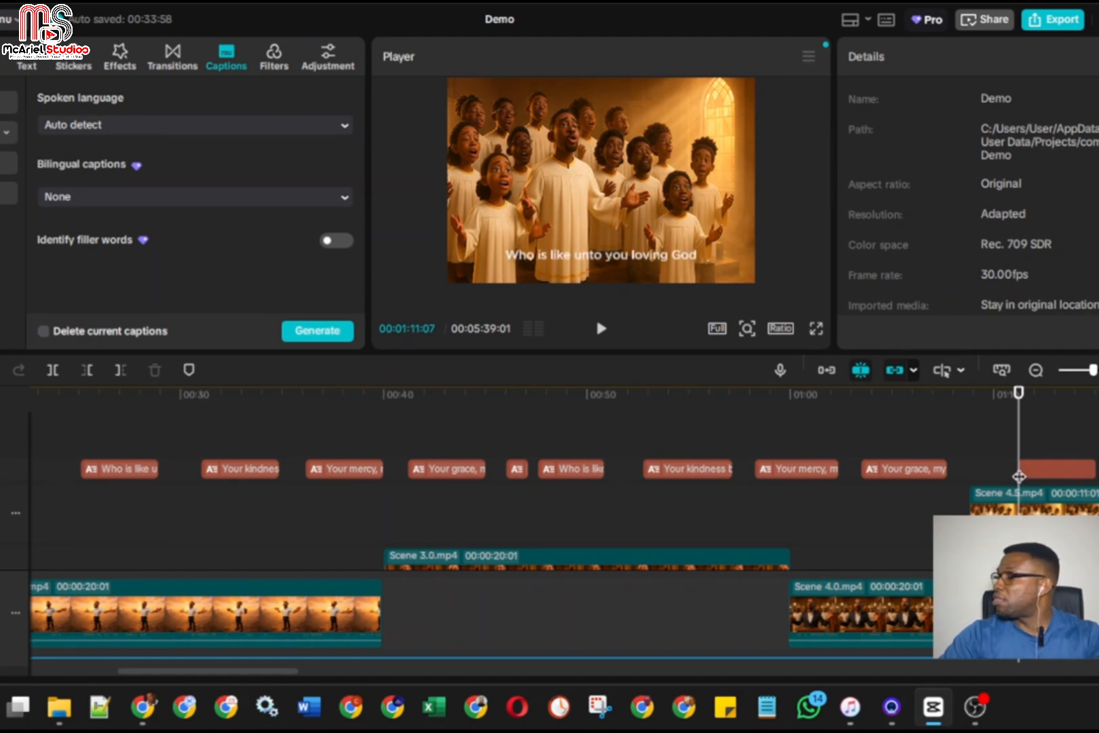
# Find where the singing resumes, move the pasted captions to start at about 00:01:09:17, and play the first one back to check its timing
pyautogui.moveTo(1016, 446); pyautogui.dragTo(958, 430)
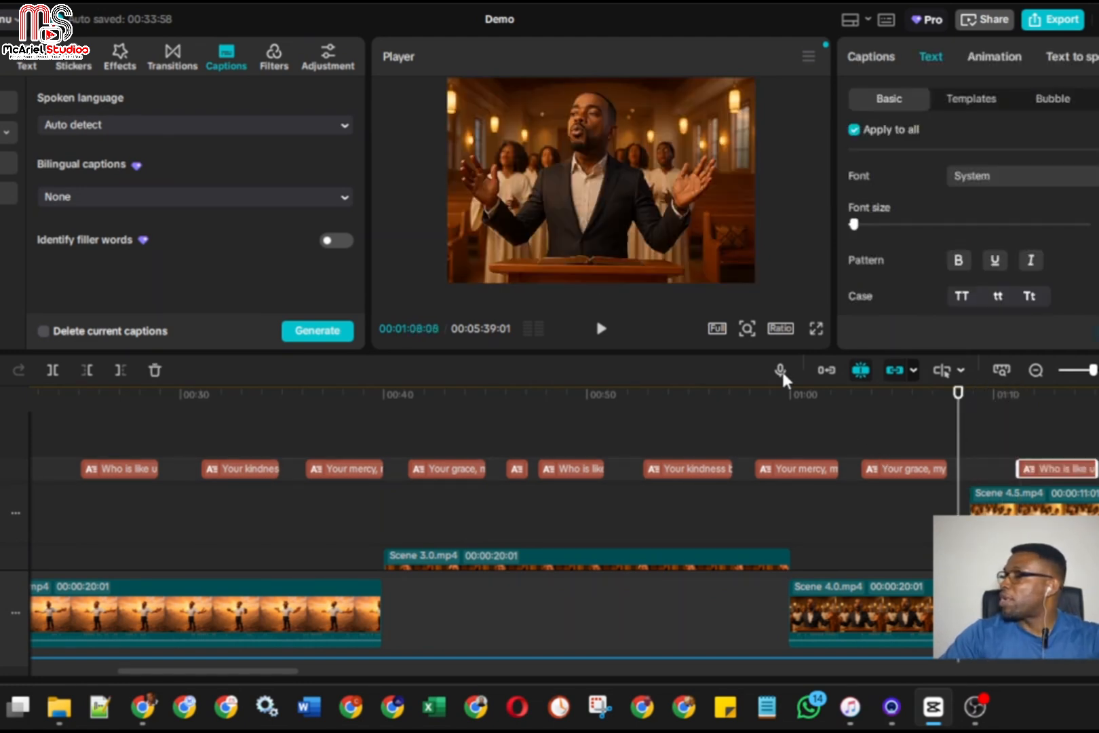
pyautogui.click(602, 330)
pyautogui.press('space')
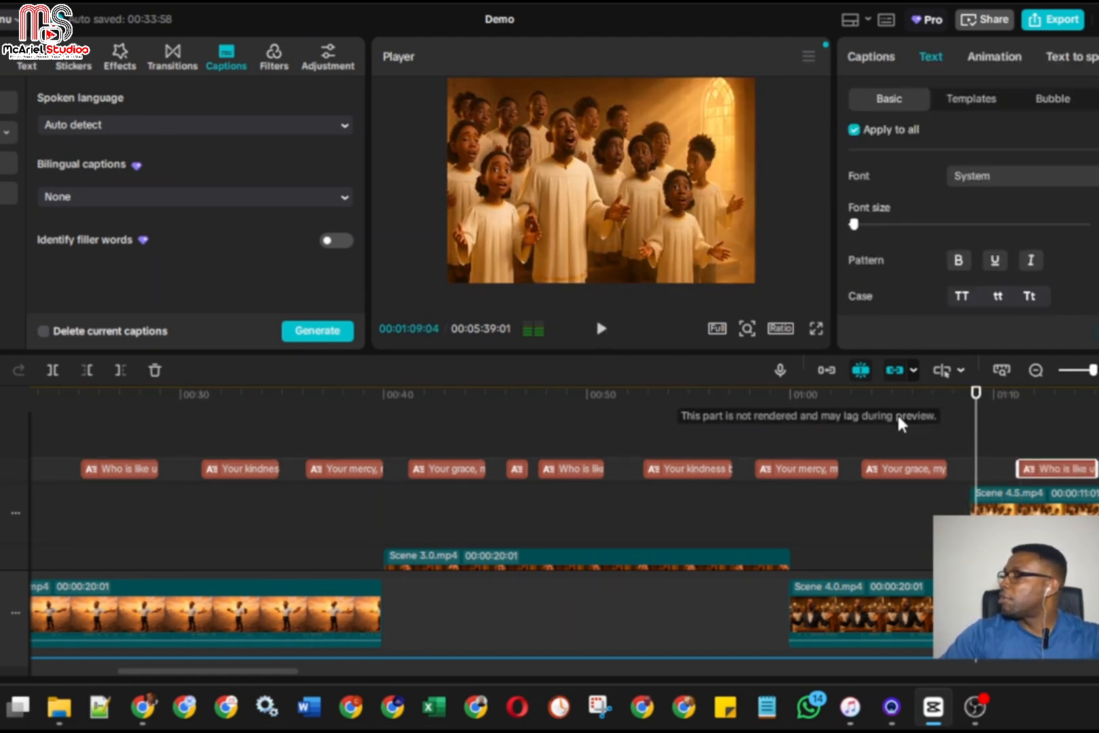
pyautogui.moveTo(976, 432); pyautogui.dragTo(915, 431)
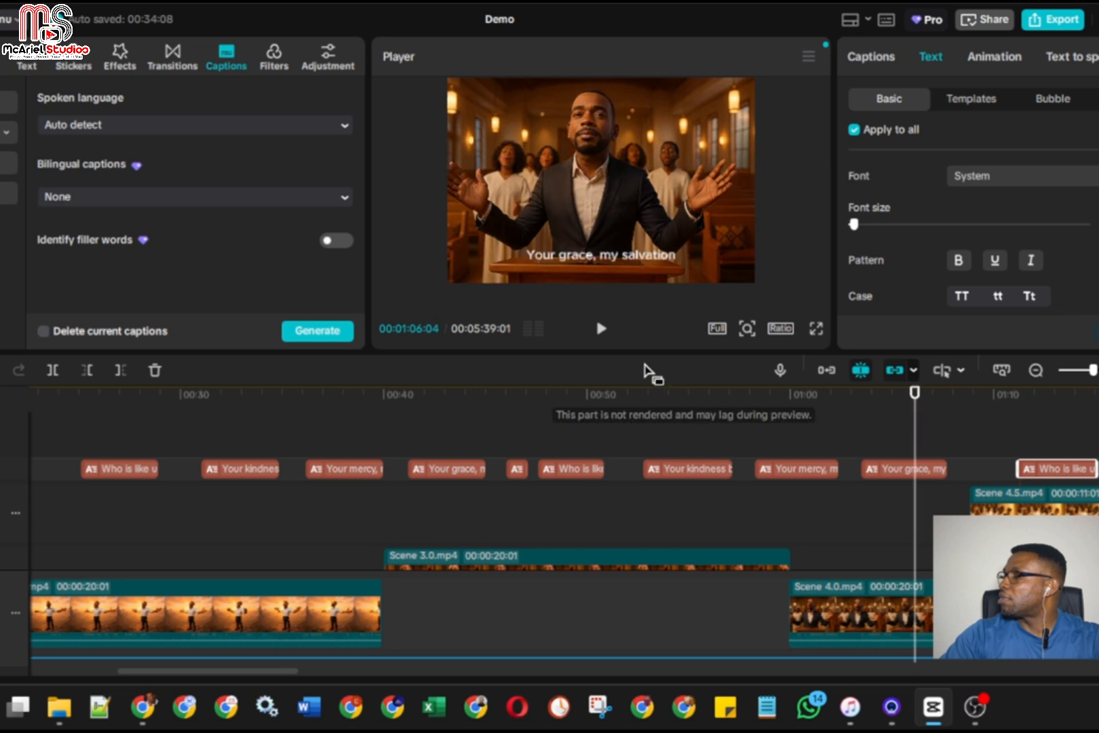
pyautogui.click(603, 331)
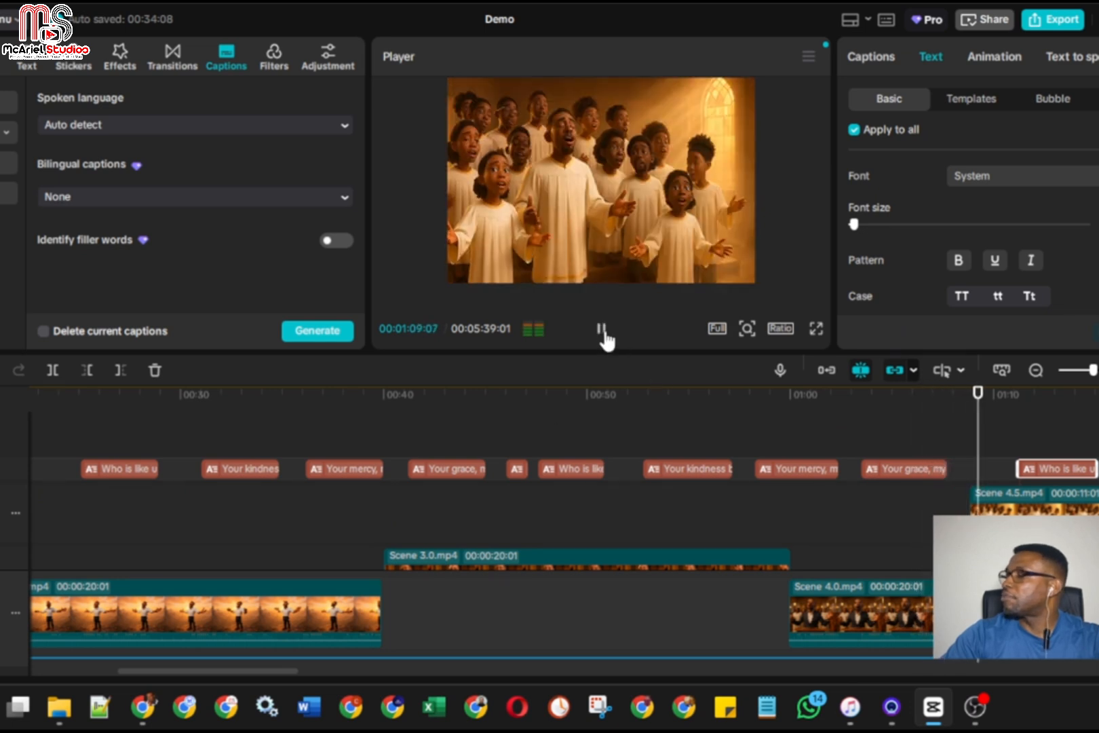
pyautogui.click(602, 332)
pyautogui.moveTo(1037, 471); pyautogui.dragTo(1007, 476)
pyautogui.click(1089, 453)
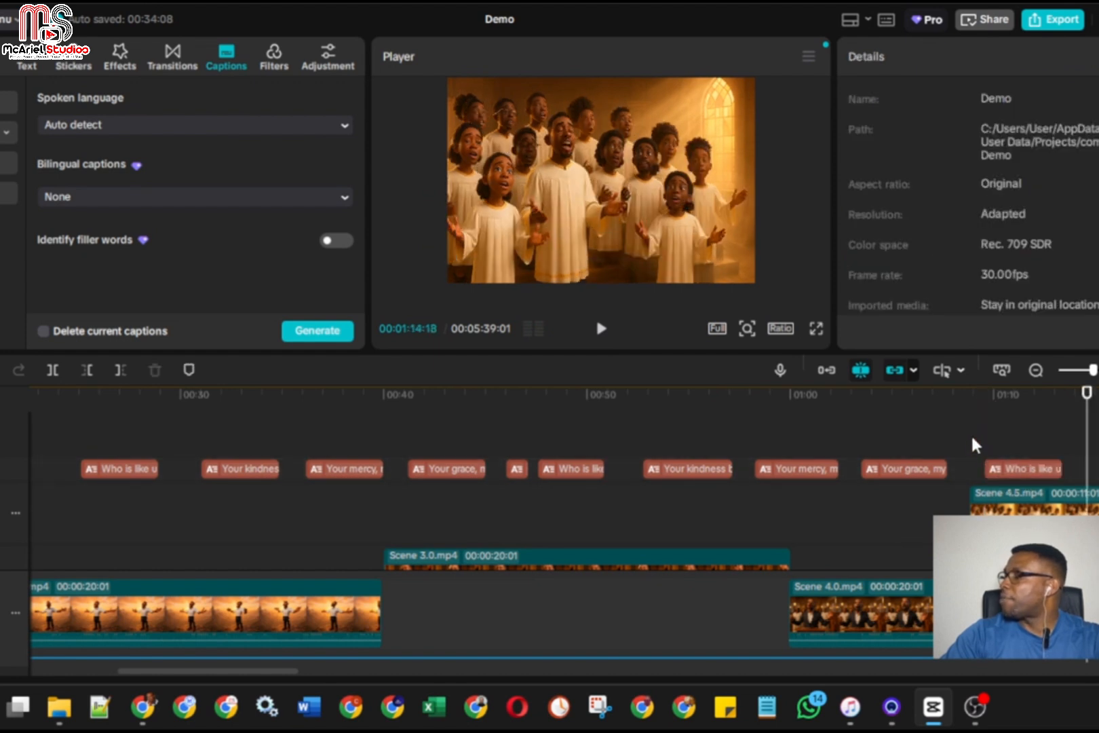
pyautogui.moveTo(1084, 453); pyautogui.dragTo(991, 458)
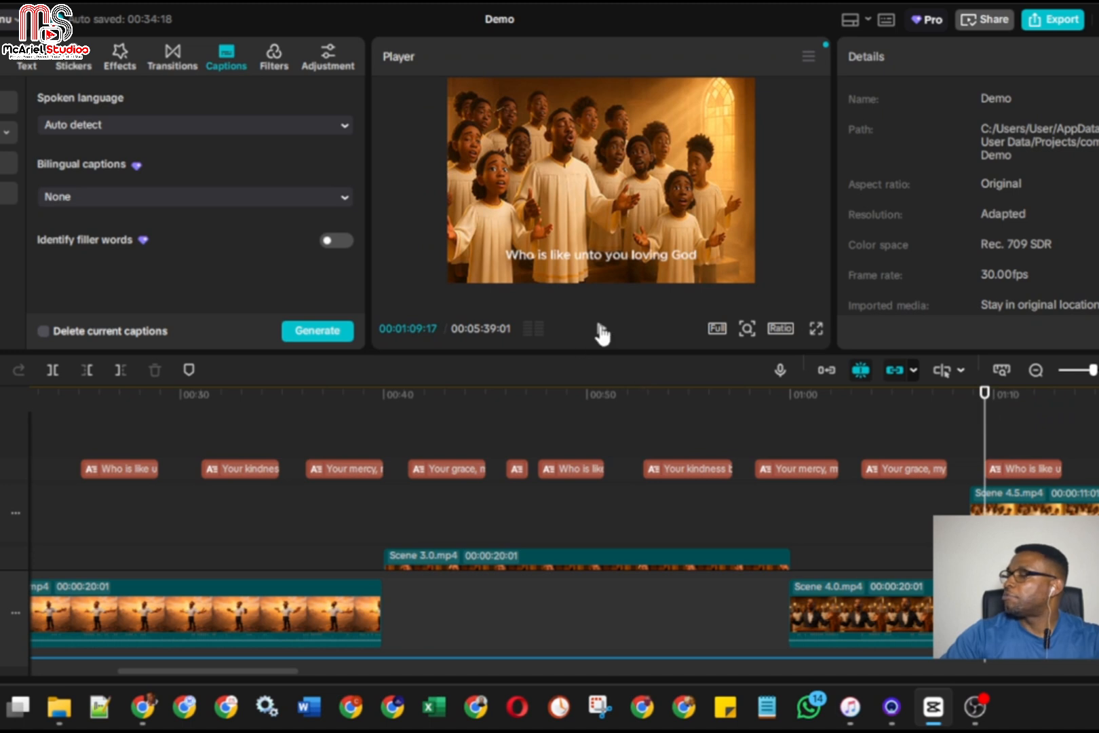
pyautogui.click(601, 330)
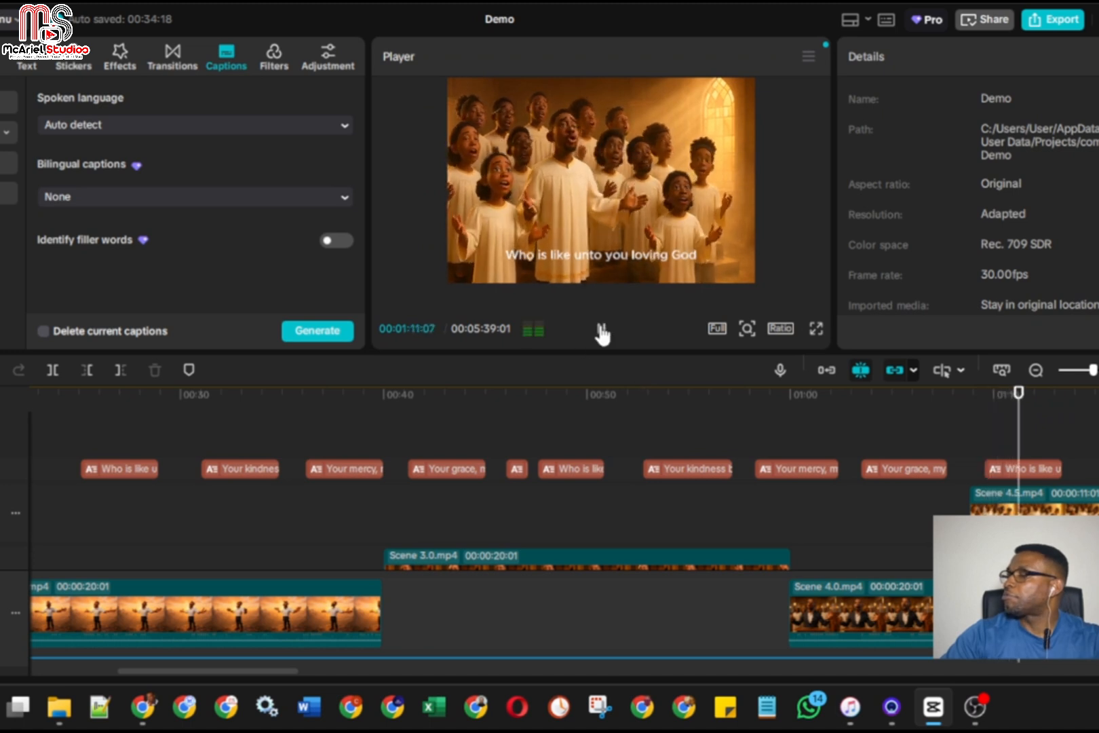
pyautogui.click(602, 330)
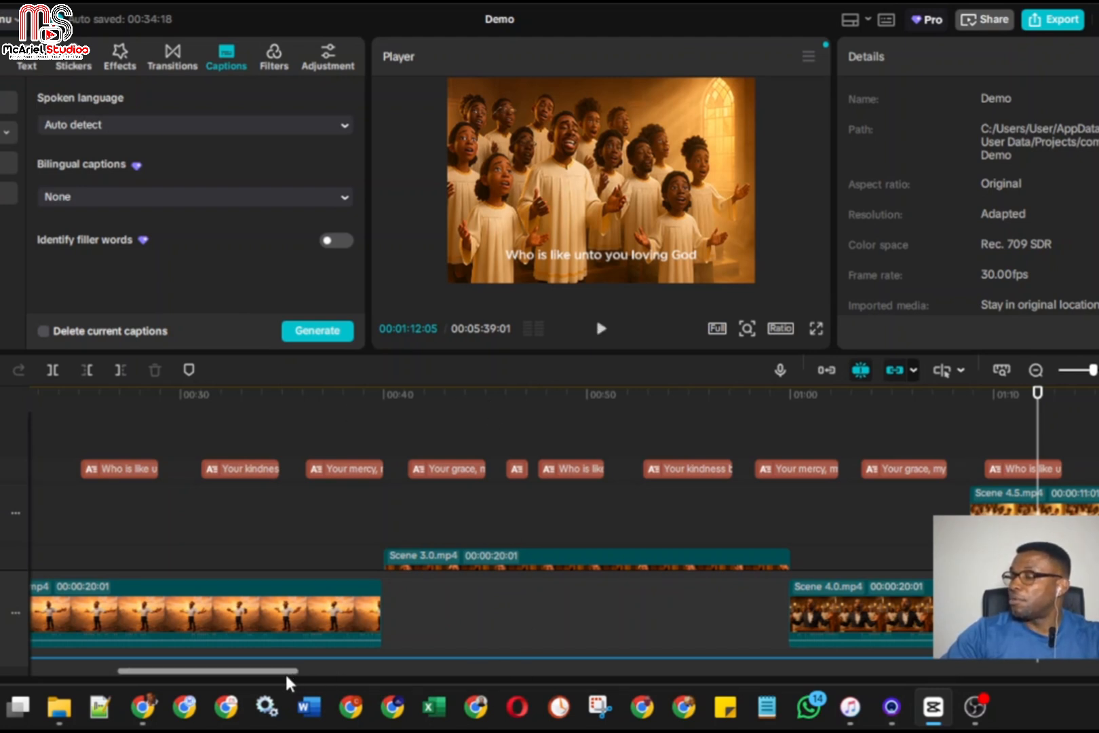
# Return to the beginning of the timeline and set the playhead to 00:00:00:00
pyautogui.moveTo(285, 672); pyautogui.dragTo(170, 670)
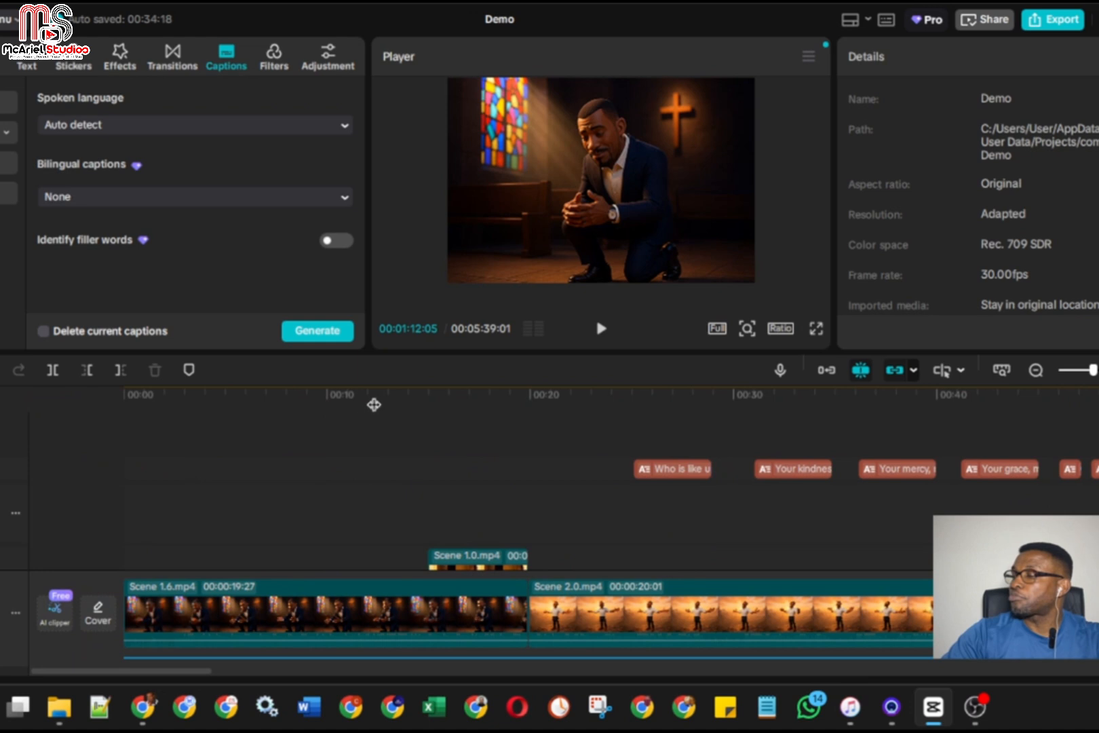
pyautogui.click(376, 393)
pyautogui.moveTo(376, 393); pyautogui.dragTo(106, 399)
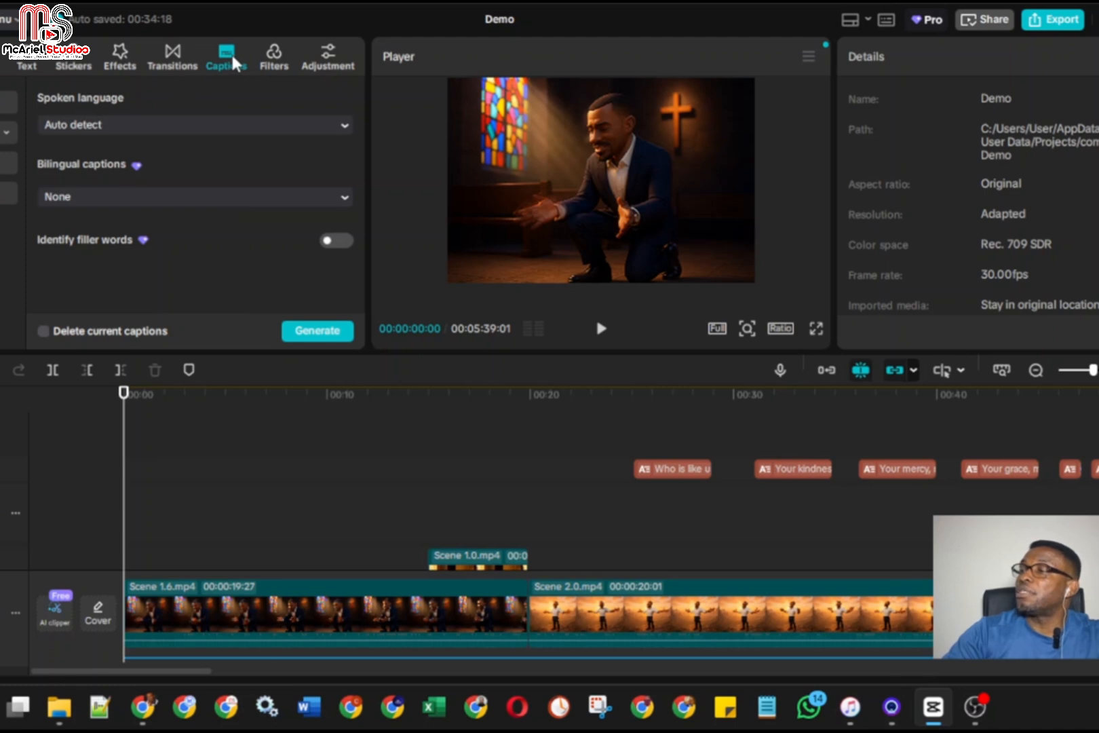
# Open the text library, look at the trending text effects, and display the trending text templates
pyautogui.click(23, 61)
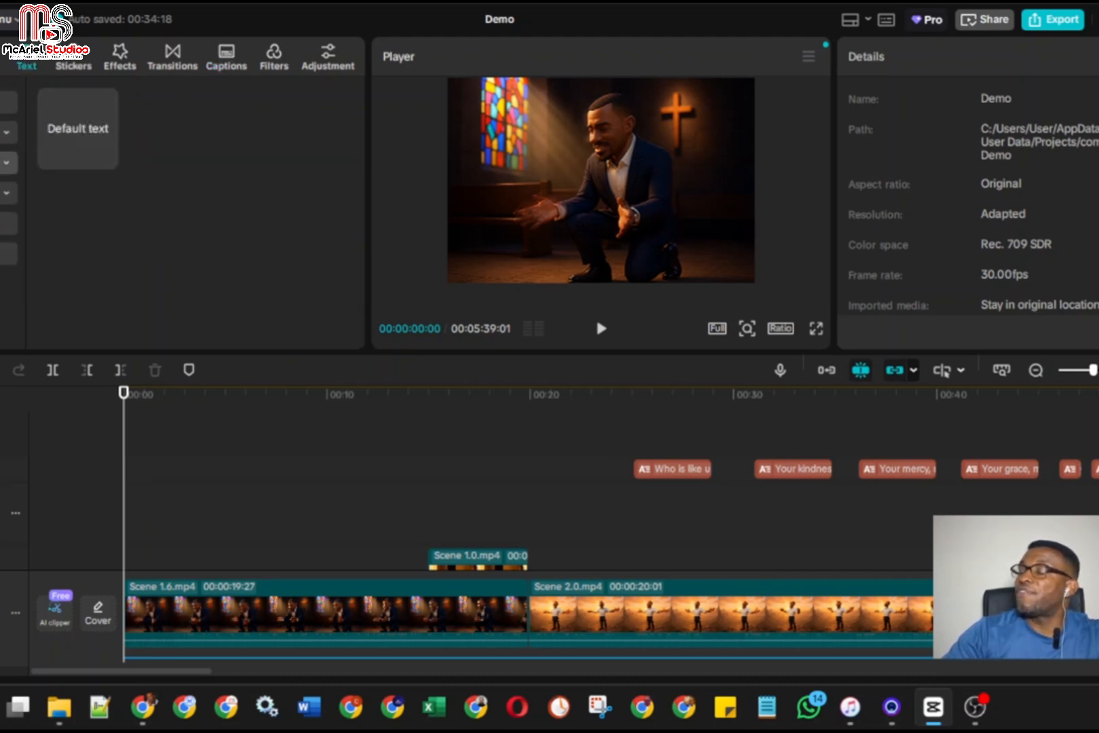
pyautogui.click(9, 163)
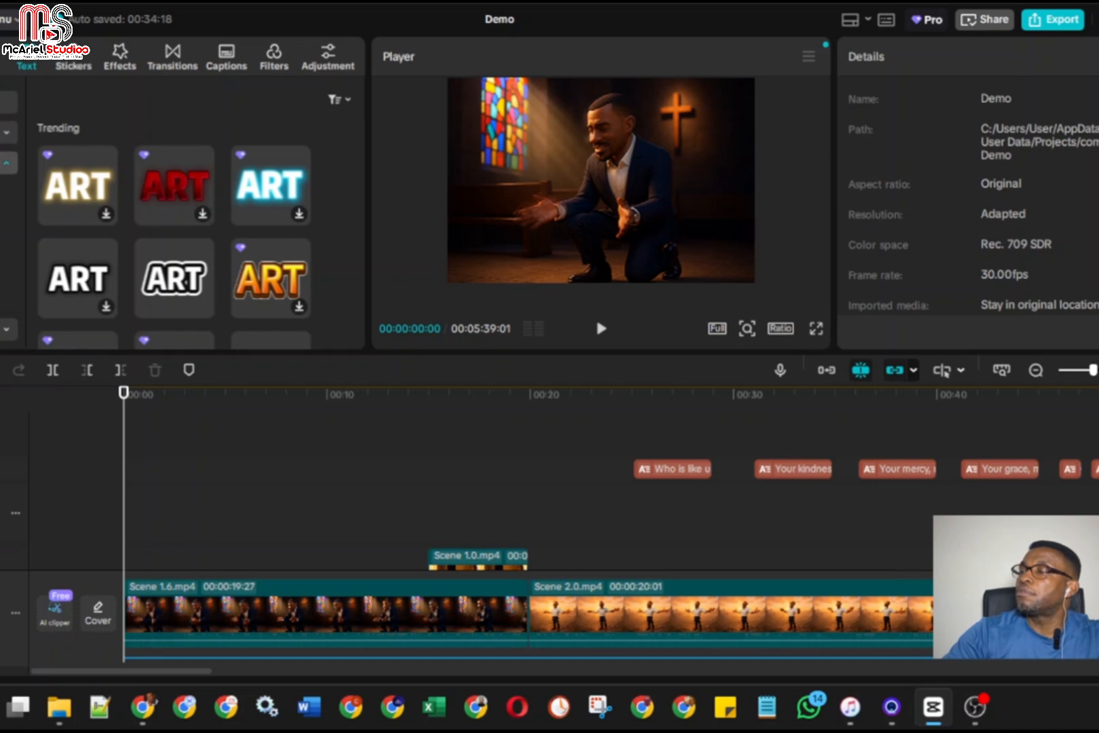
pyautogui.scroll(-2, 9, 203)
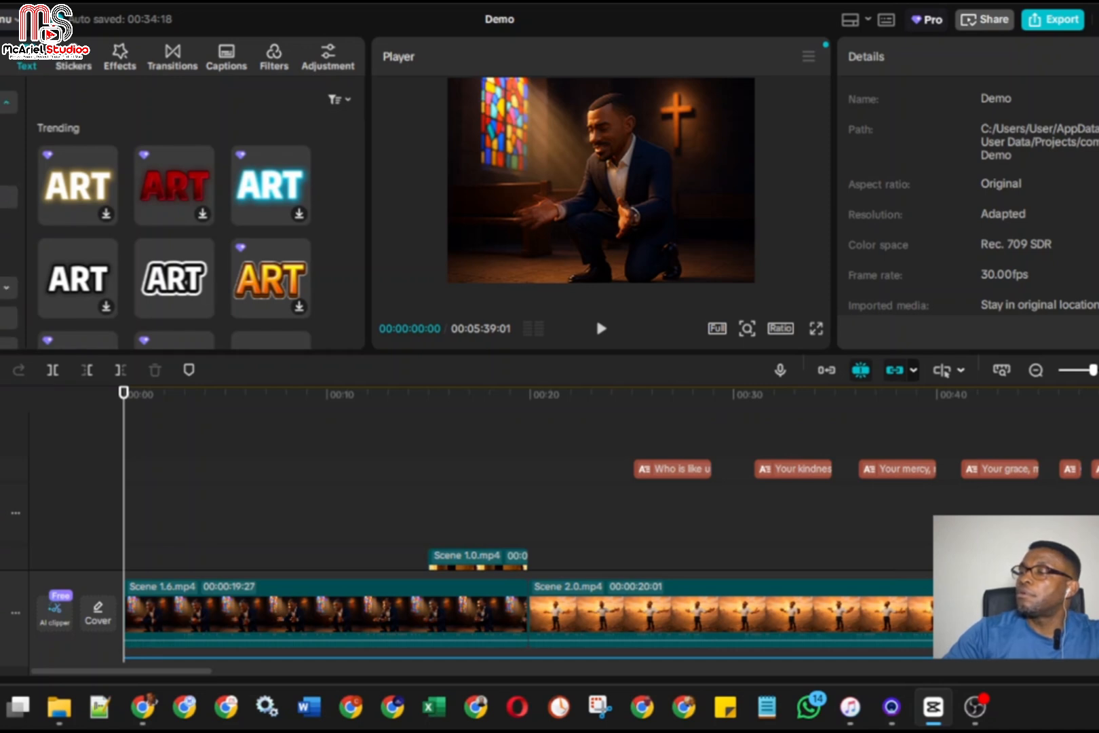
pyautogui.click(8, 257)
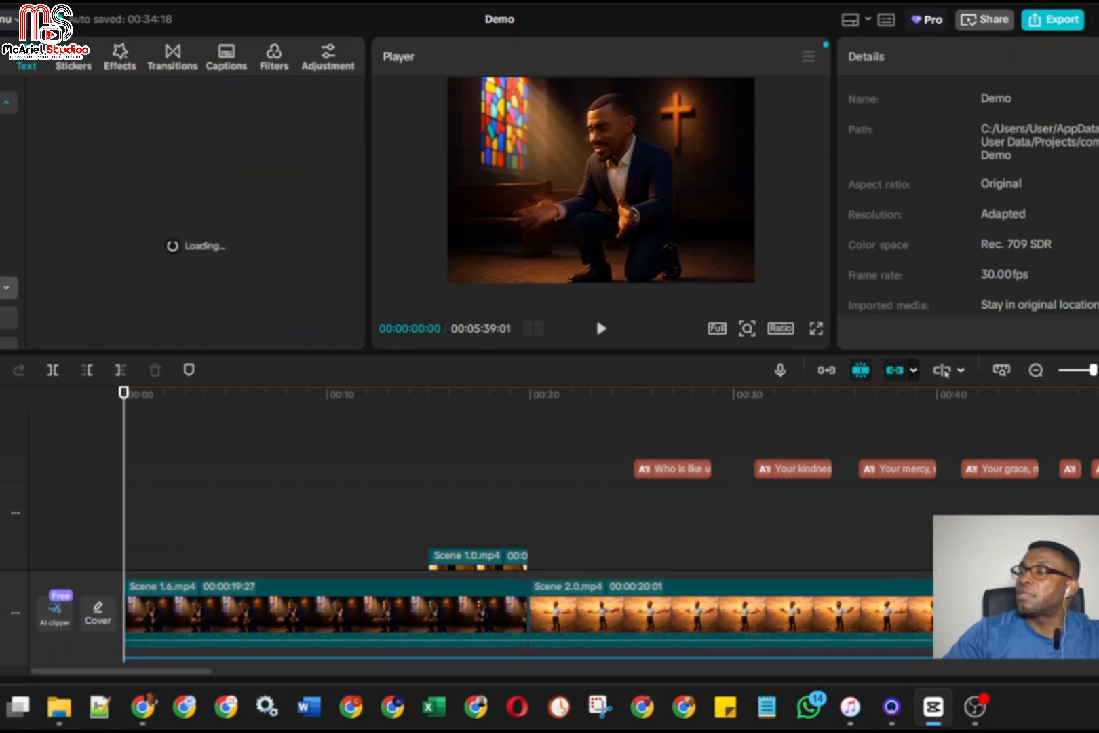
pyautogui.click(6, 288)
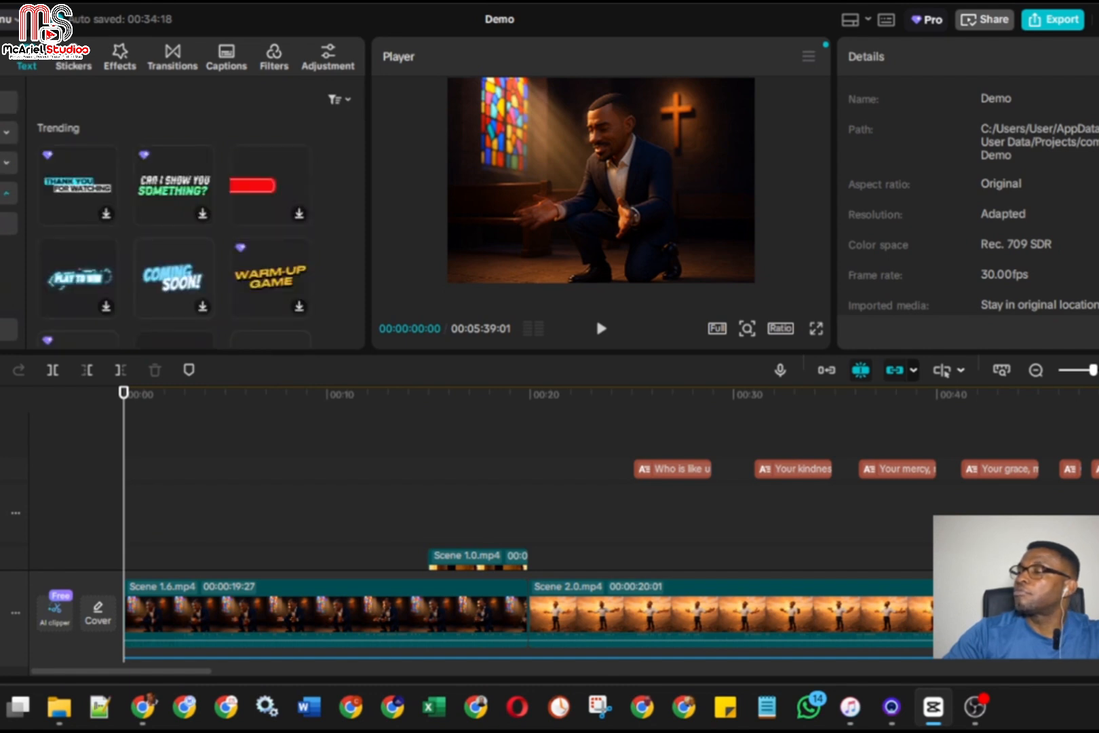
# Browse the trending text templates and examine their animated title, caption and call-to-action styles
pyautogui.scroll(-2, 57, 199)
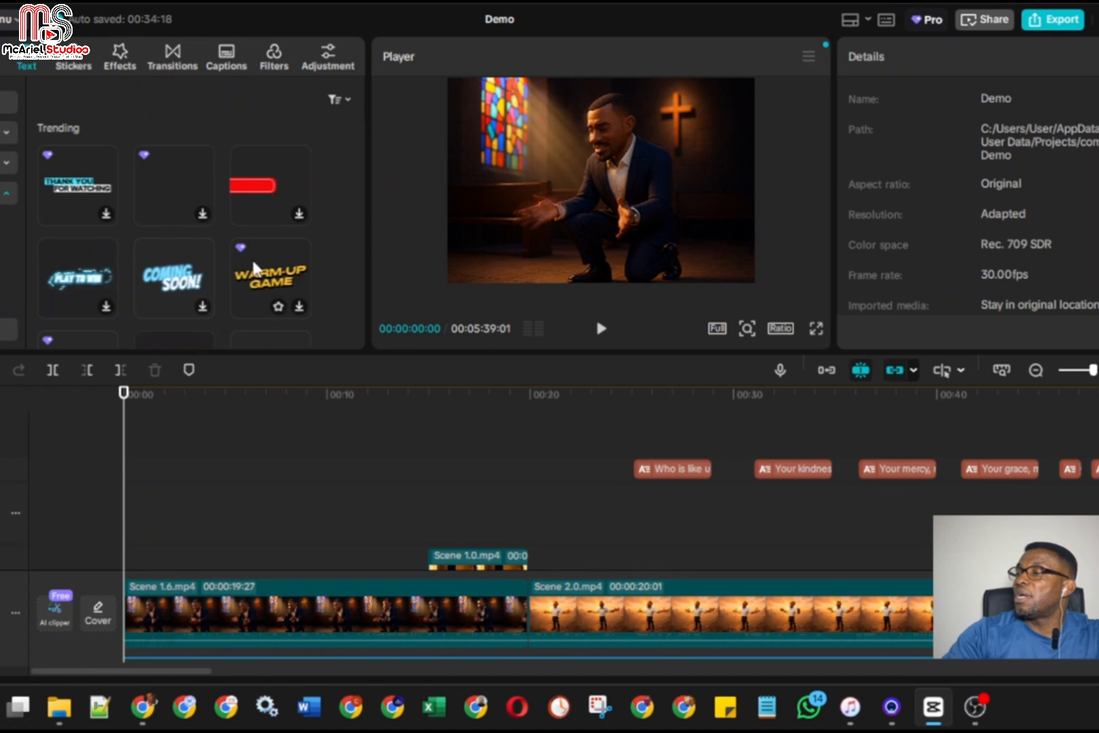
pyautogui.scroll(-2, 324, 248)
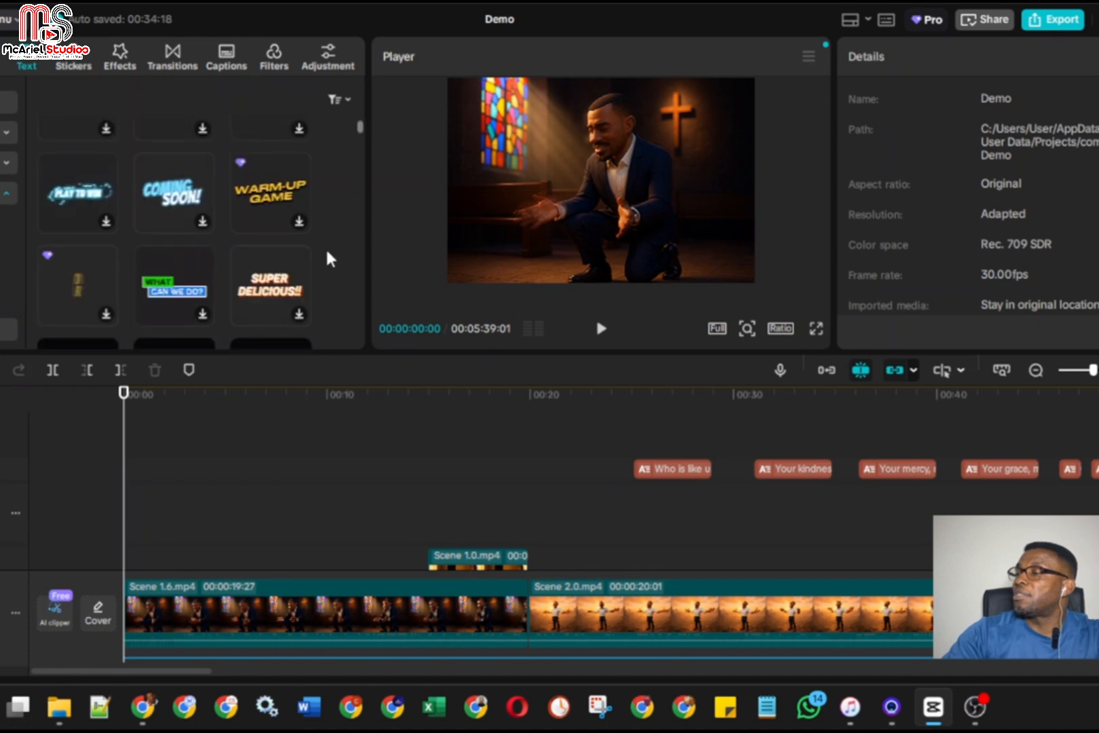
pyautogui.scroll(-2, 327, 252)
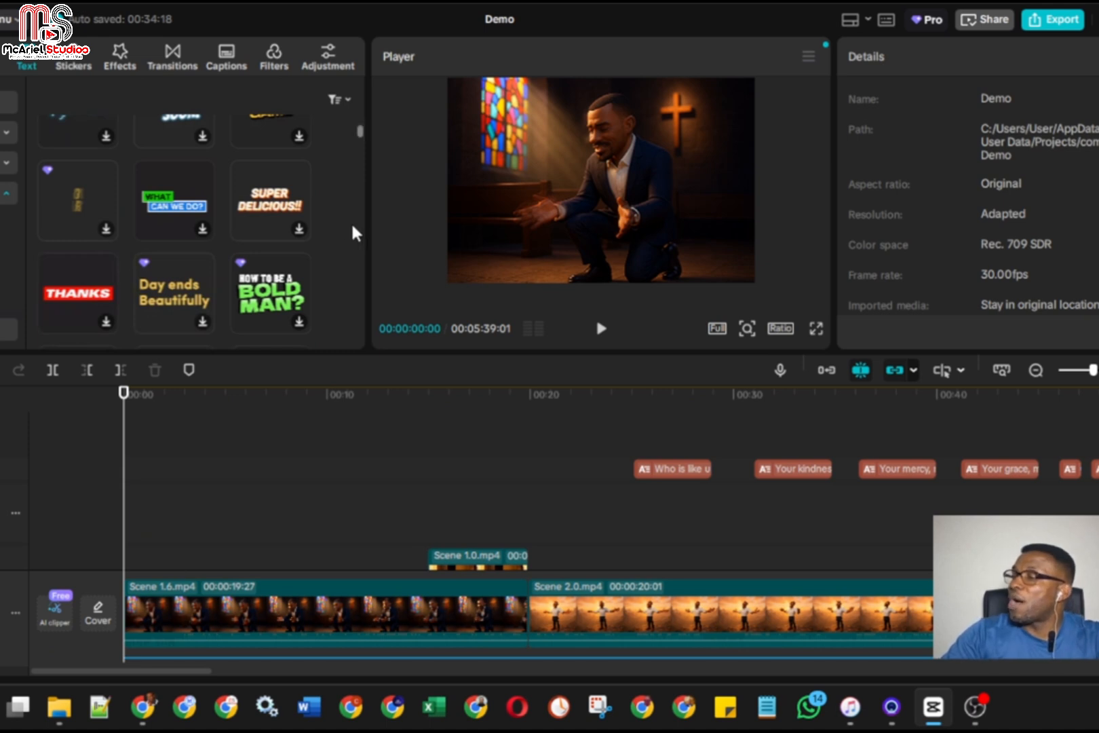
pyautogui.scroll(-2, 191, 264)
pyautogui.scroll(-2, 192, 264)
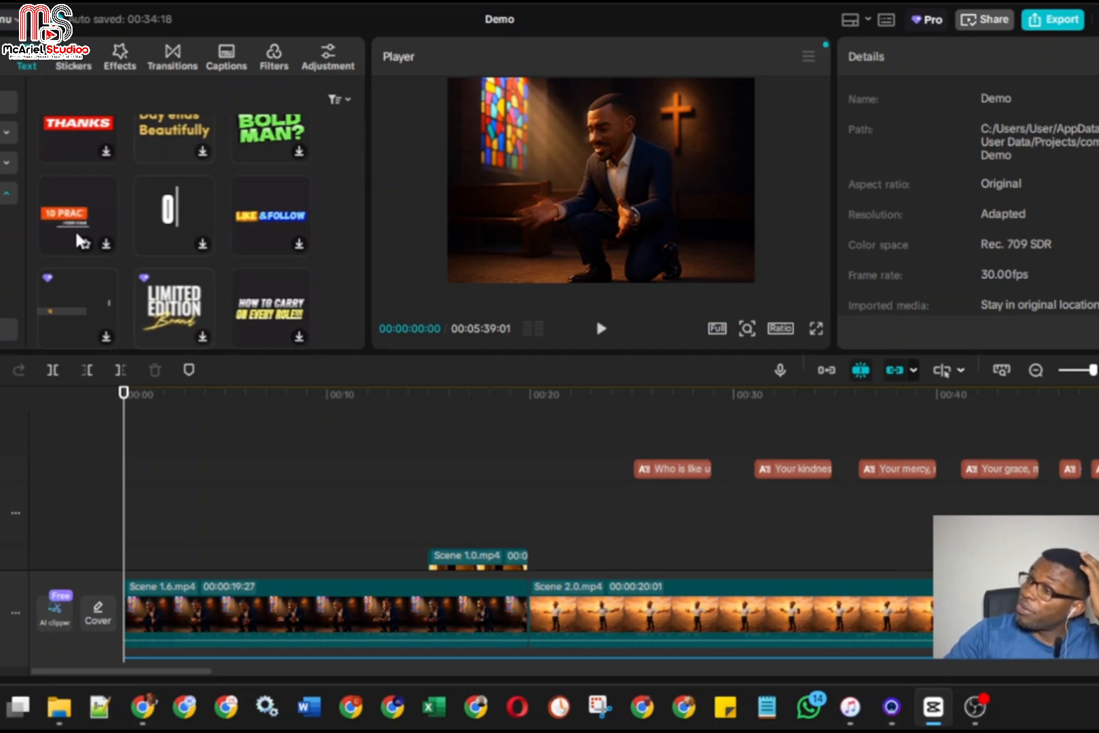
pyautogui.scroll(-2, 98, 280)
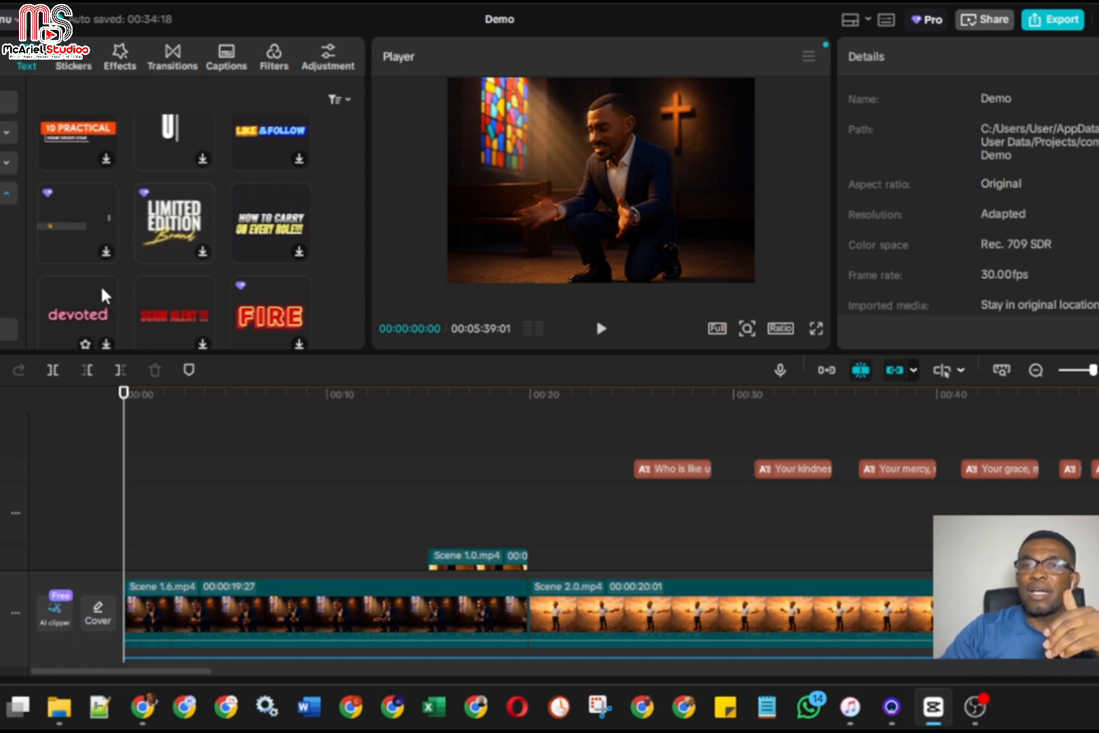
pyautogui.scroll(-2, 99, 284)
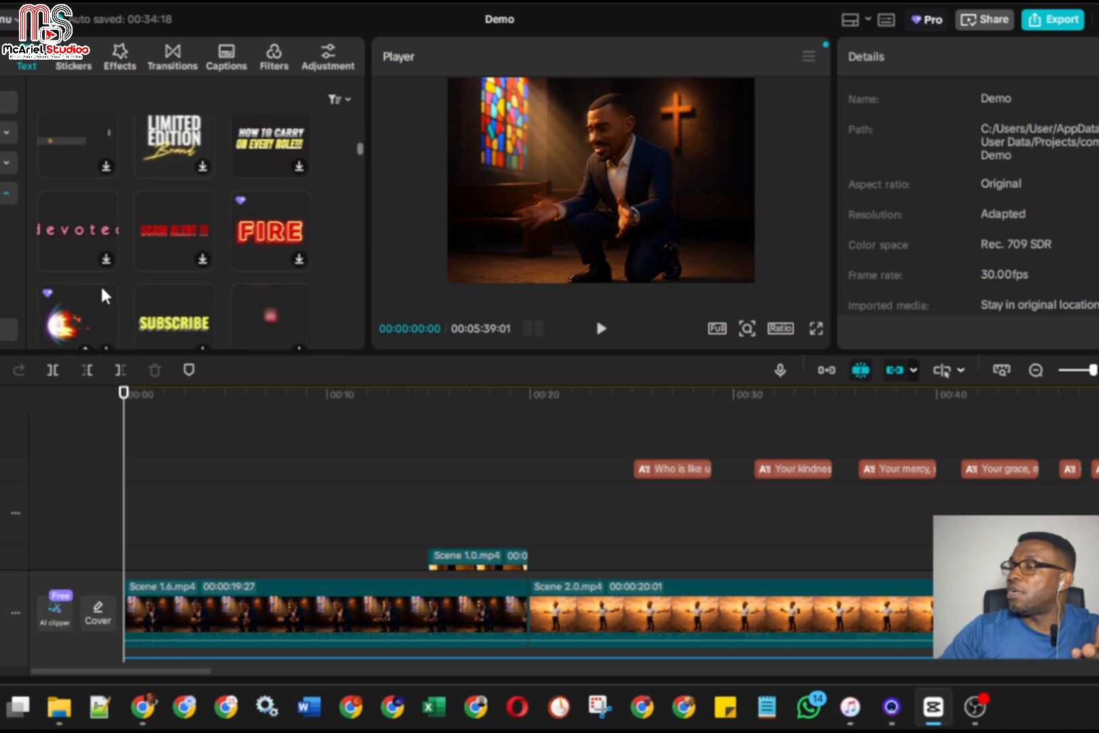
pyautogui.scroll(-4, 100, 284)
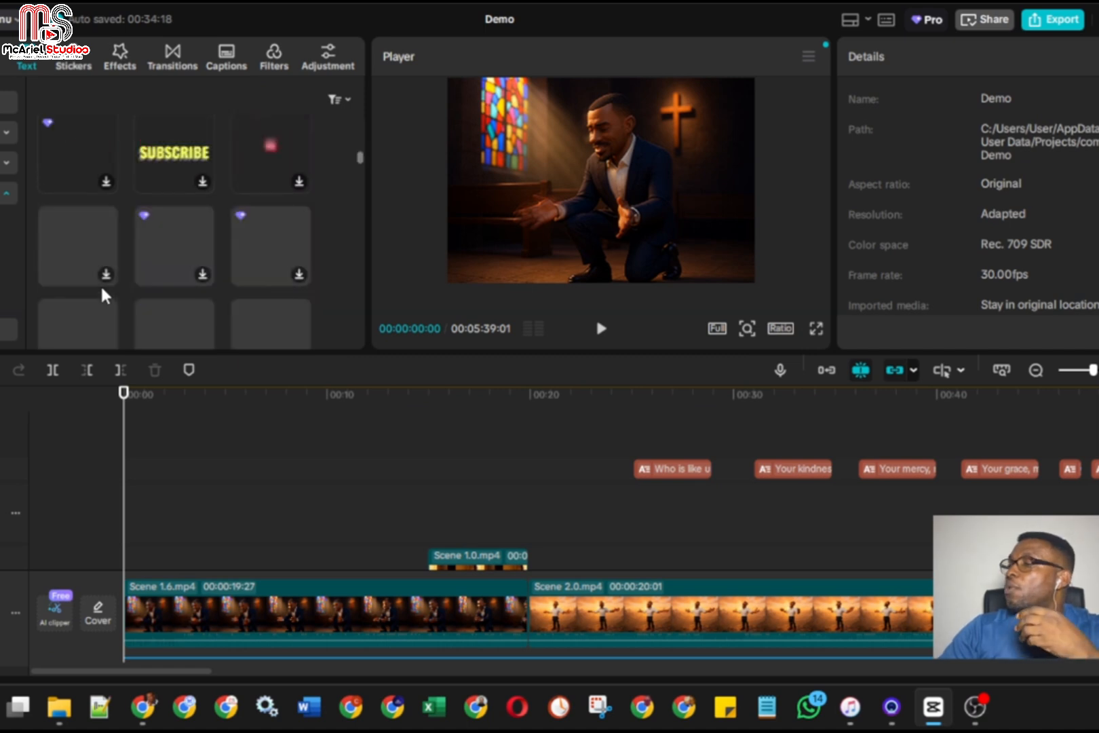
pyautogui.scroll(-2, 100, 283)
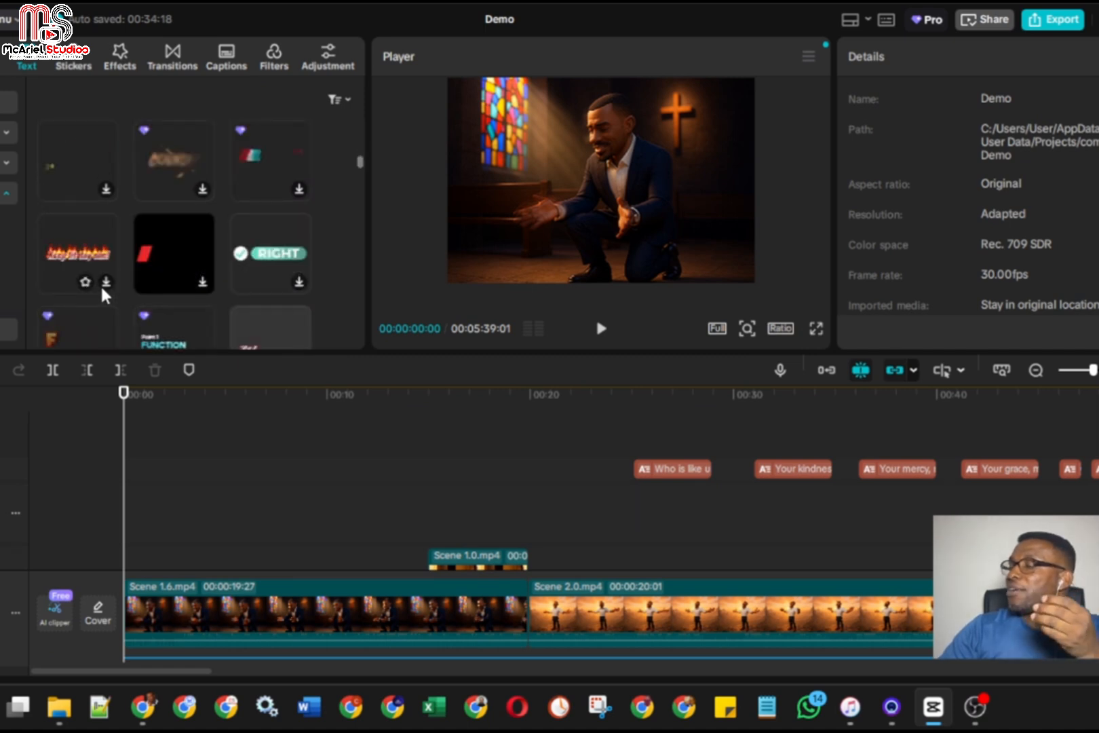
pyautogui.scroll(-4, 99, 284)
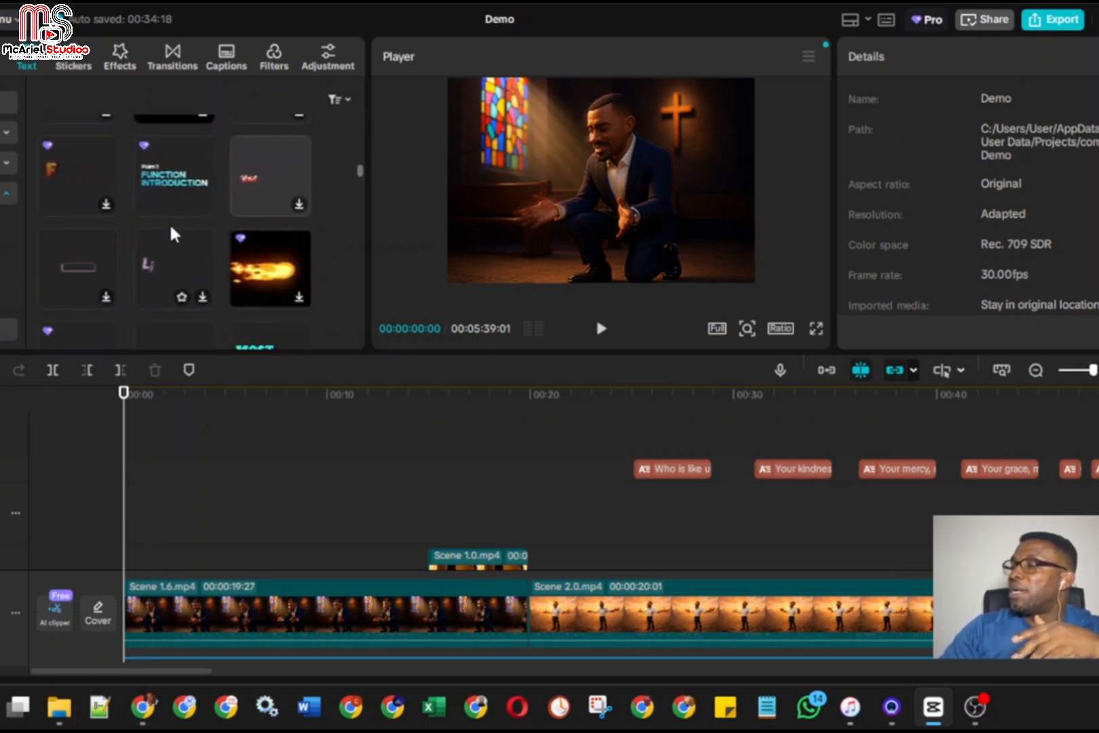
pyautogui.moveTo(180, 177)
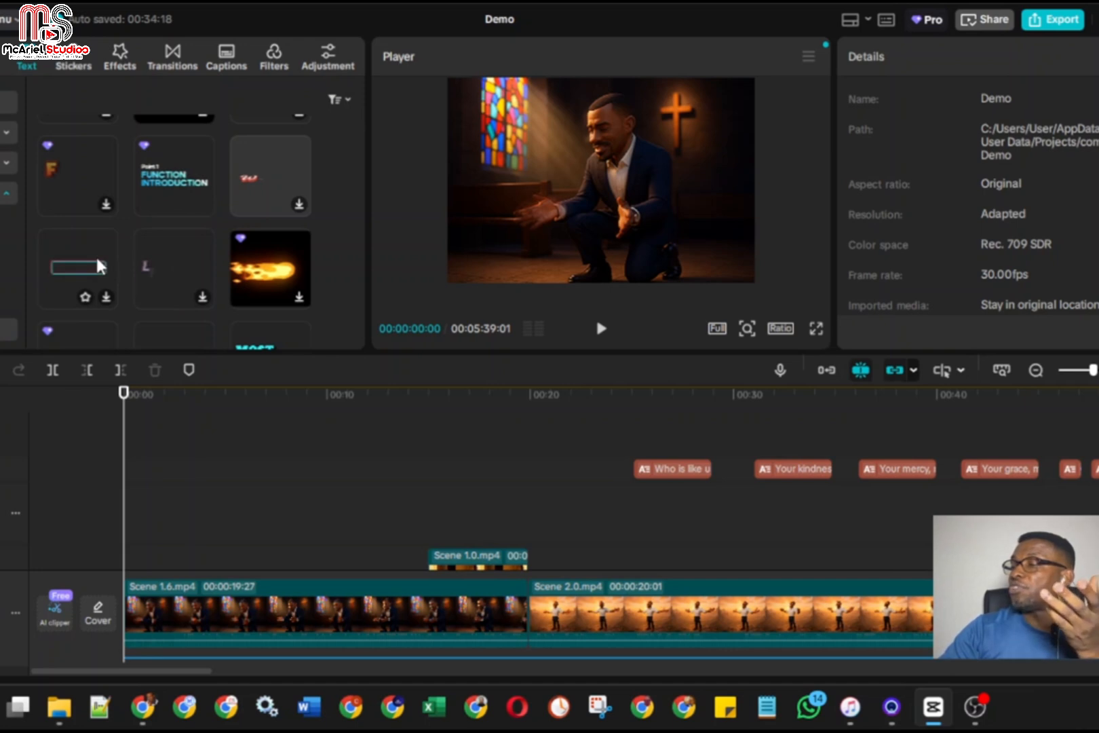
pyautogui.scroll(-2, 97, 264)
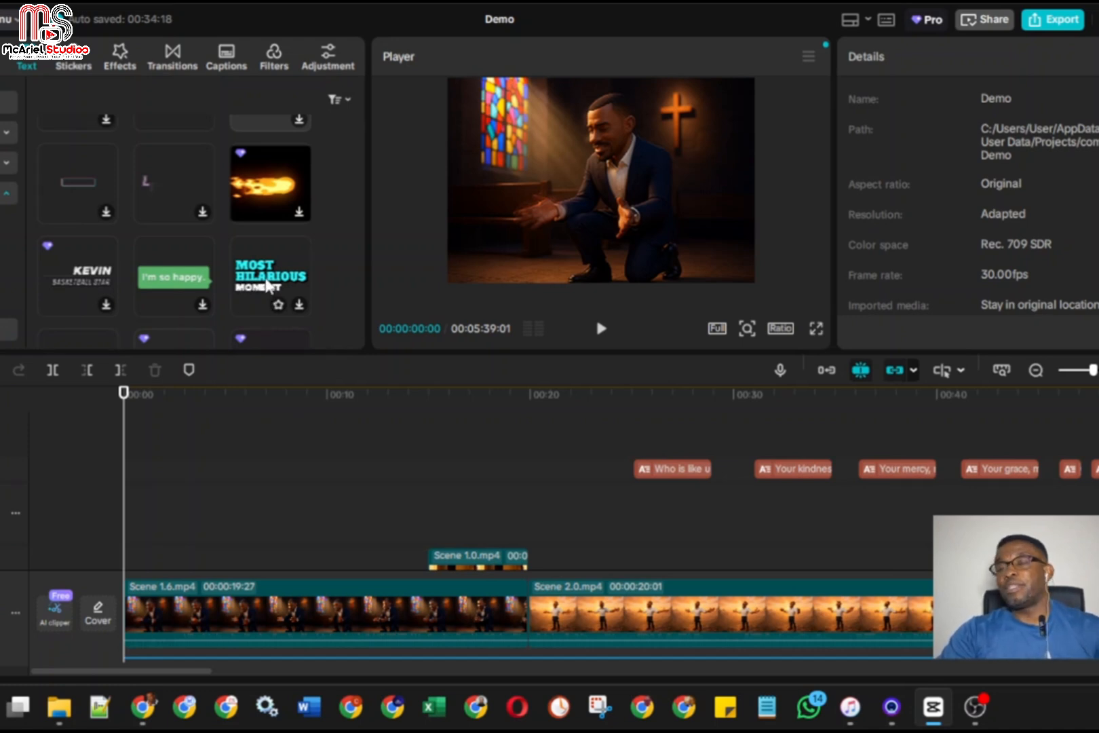
pyautogui.scroll(-2, 116, 282)
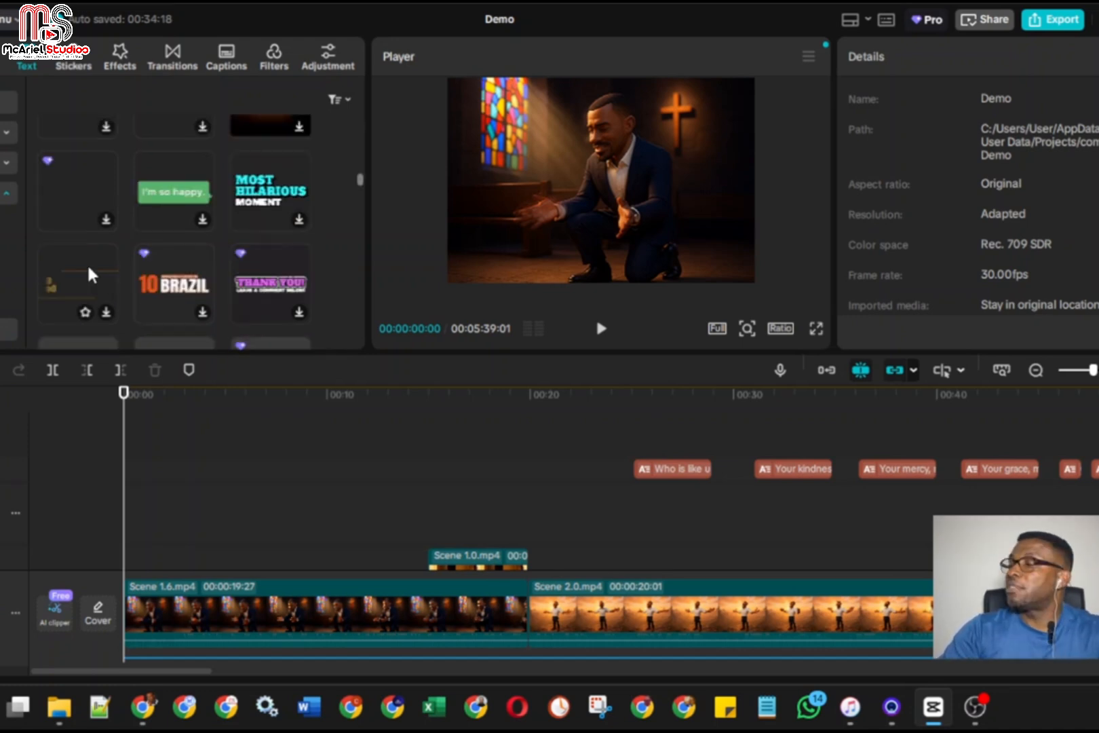
pyautogui.scroll(-2, 88, 273)
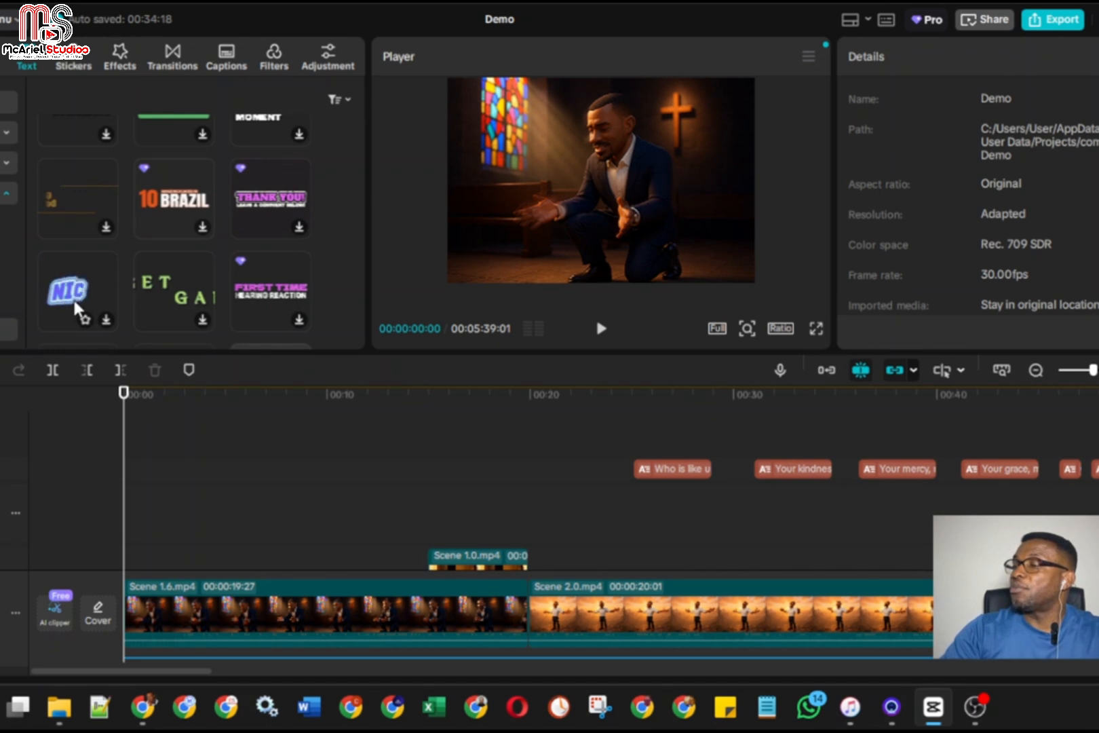
pyautogui.scroll(-2, 73, 297)
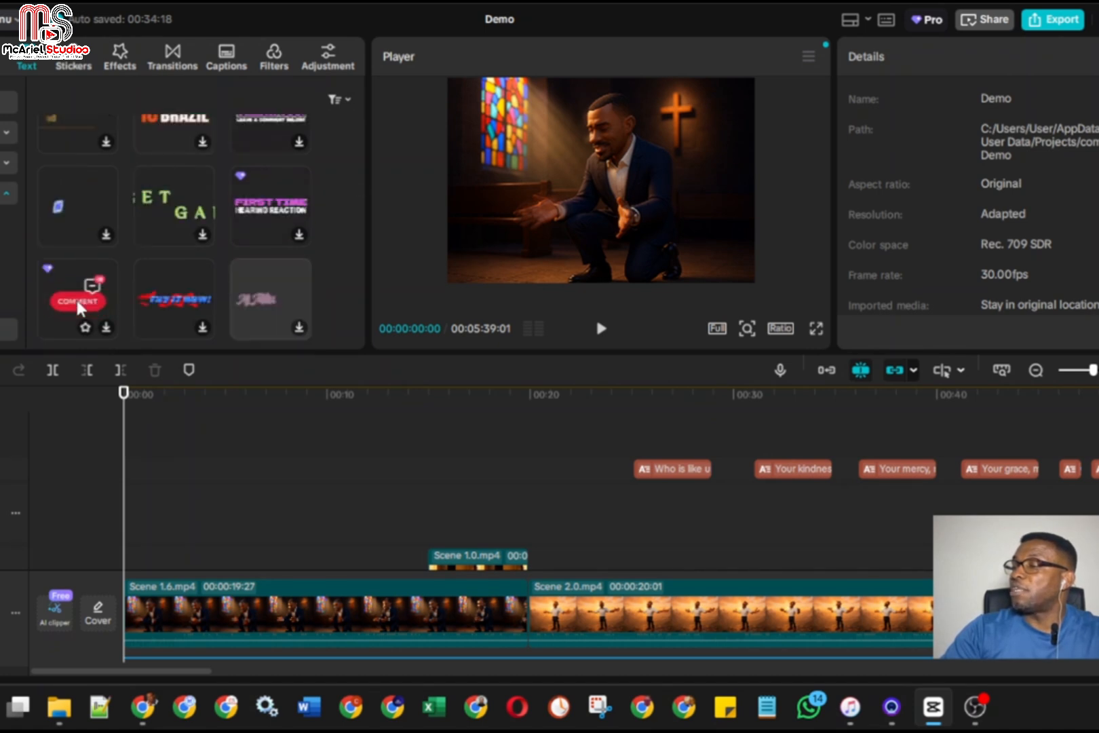
pyautogui.scroll(-4, 77, 300)
pyautogui.scroll(2, 84, 291)
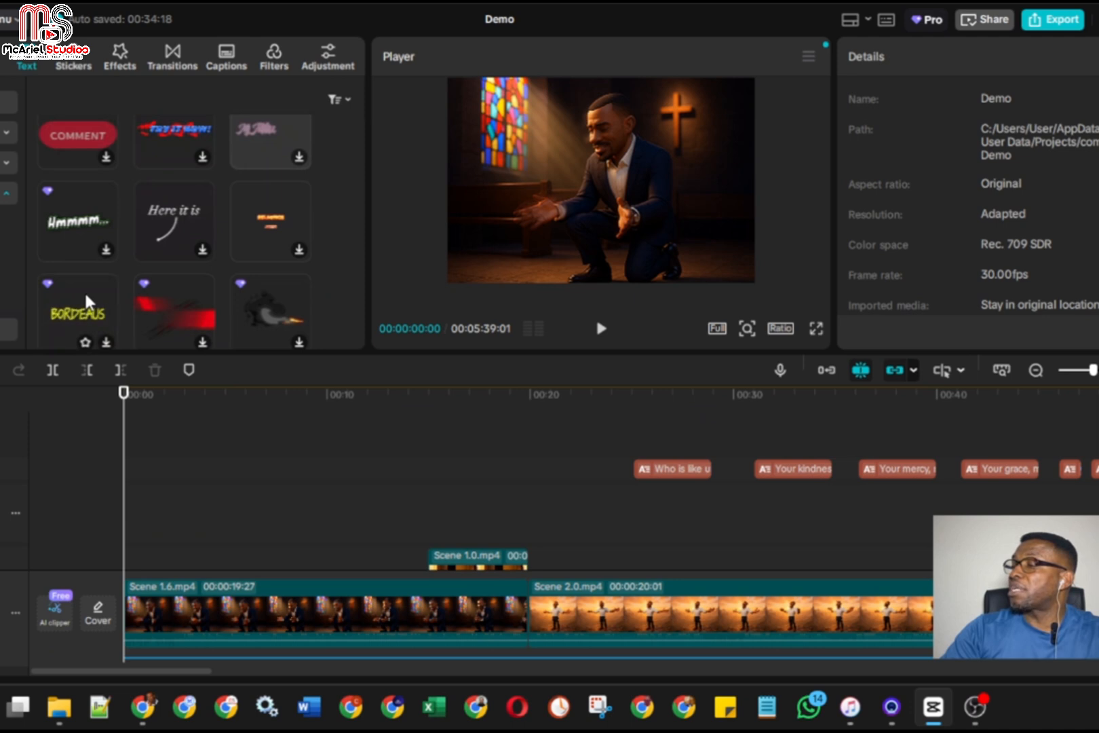
pyautogui.scroll(-6, 84, 290)
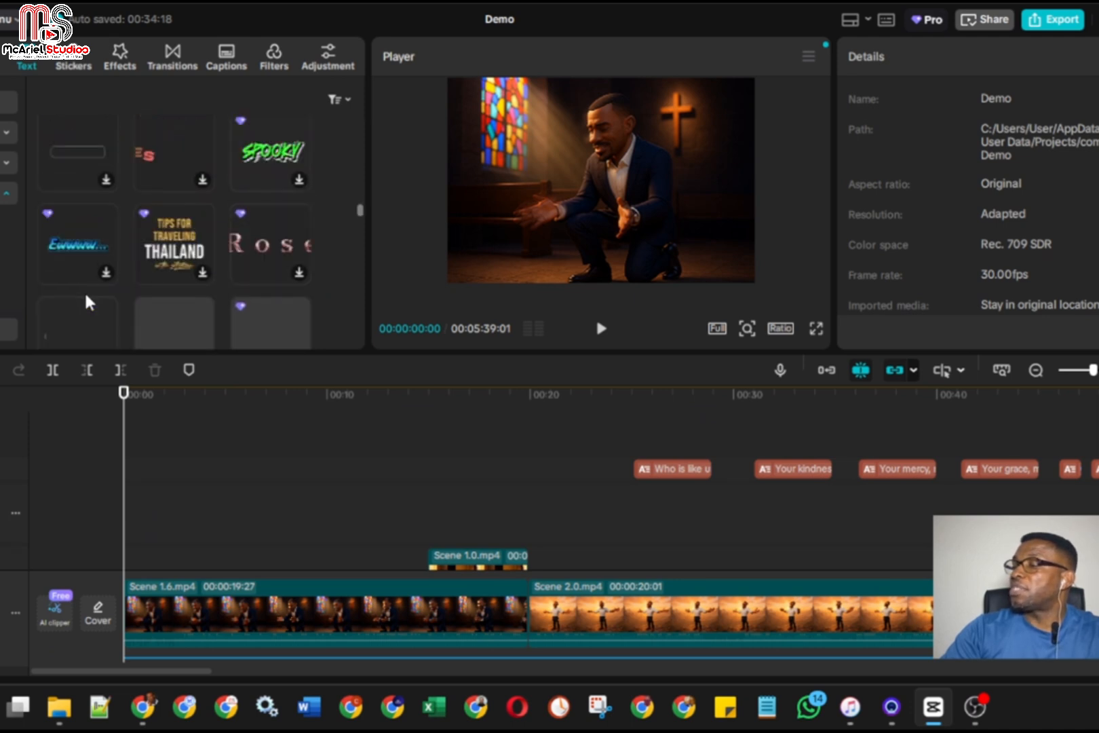
pyautogui.scroll(-2, 84, 291)
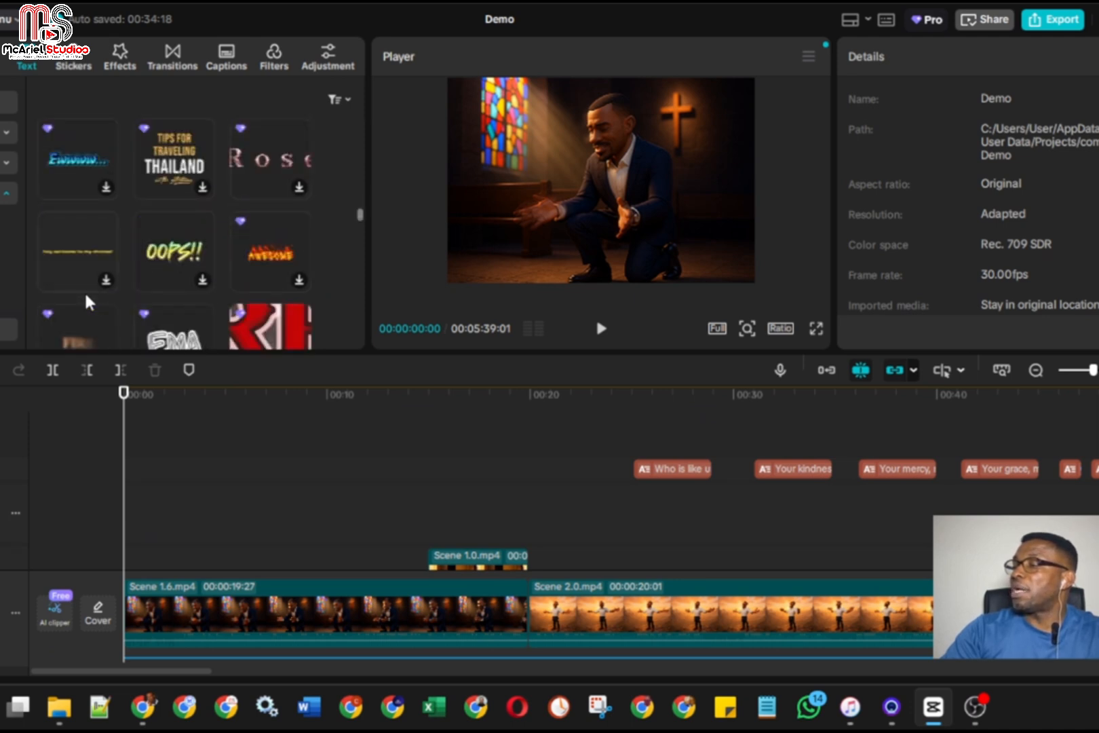
pyautogui.scroll(-2, 84, 290)
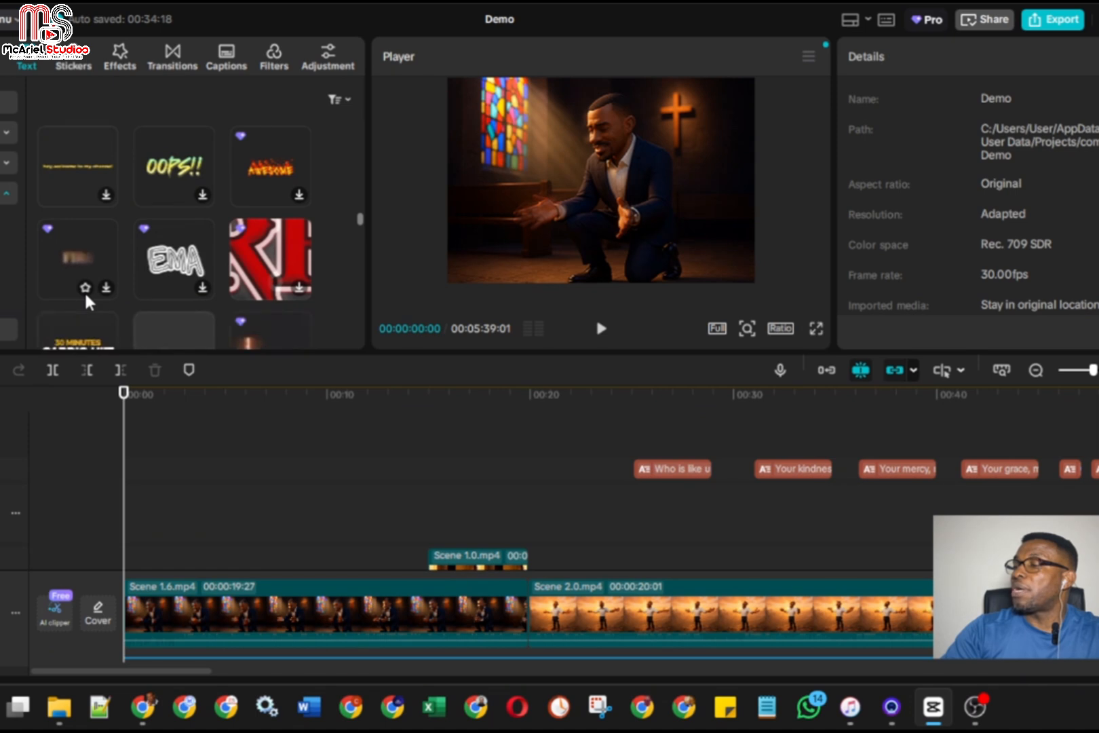
# Show the Title text templates, download the BEAUTIFUL DAY template, and add it at the start of the timeline
pyautogui.scroll(-3, 7, 288)
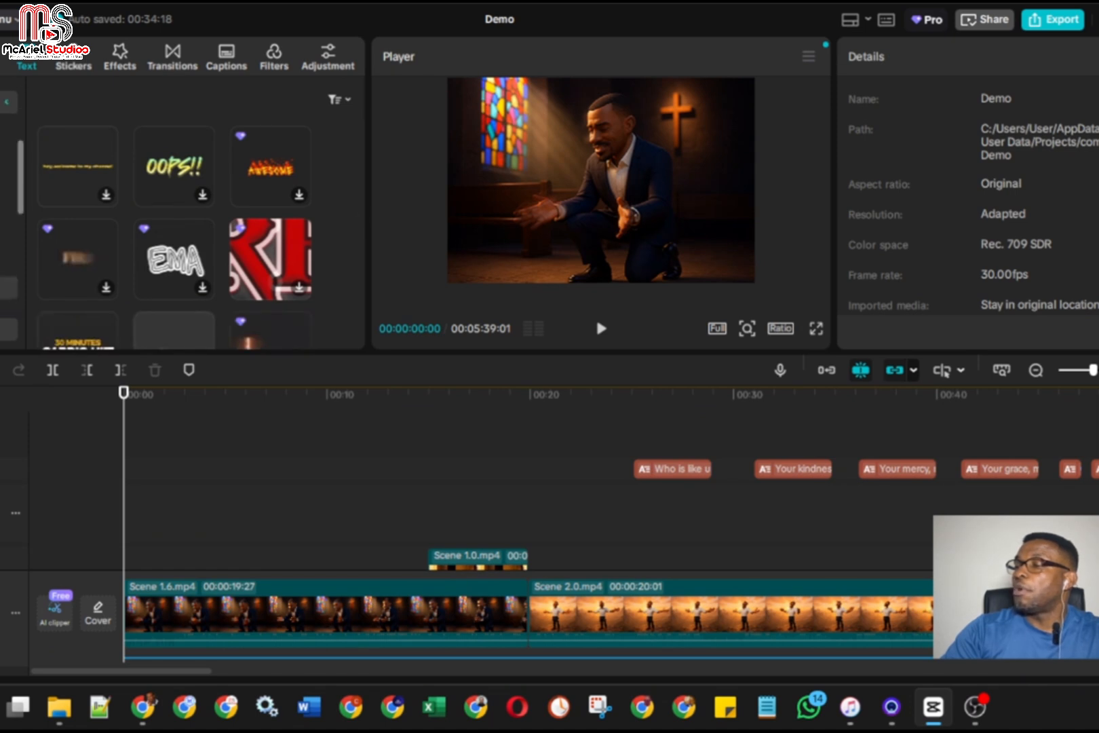
pyautogui.scroll(1, 2, 264)
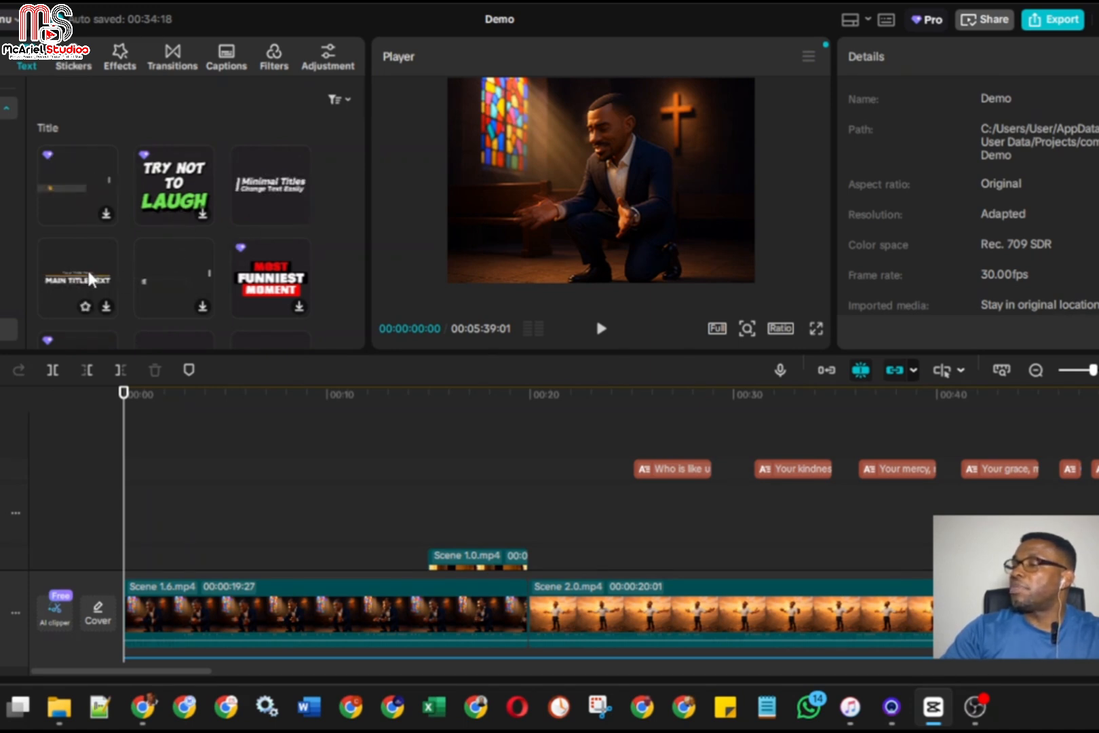
pyautogui.scroll(-2, 90, 277)
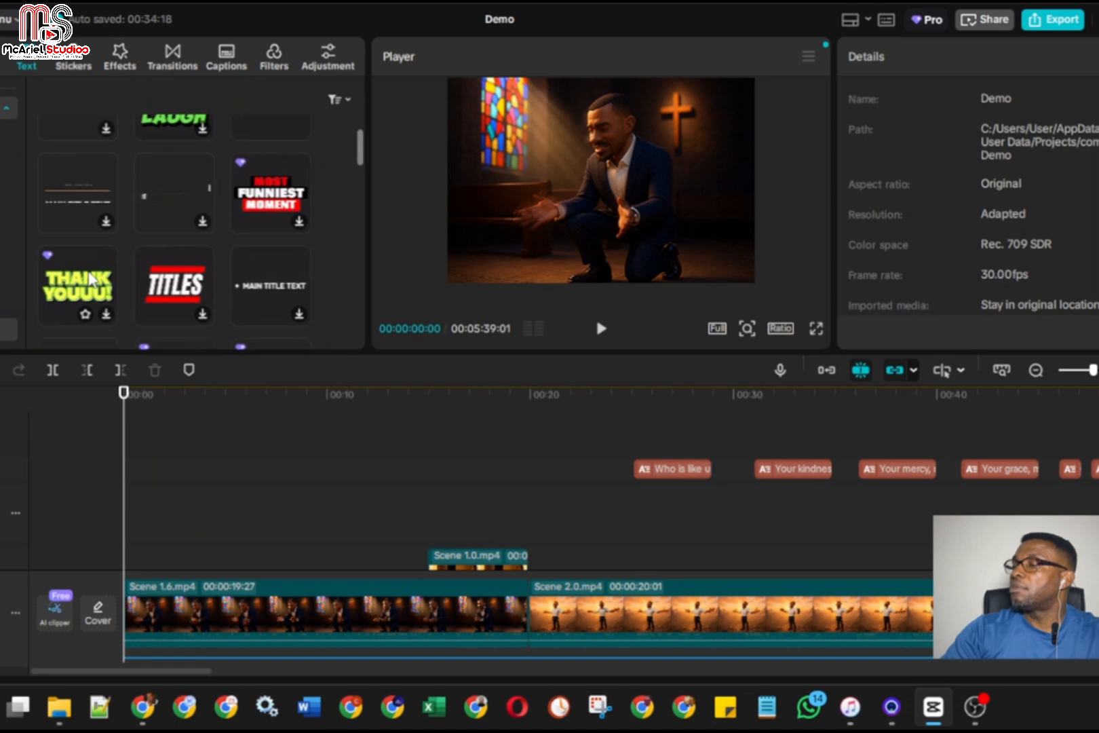
pyautogui.scroll(-2, 90, 278)
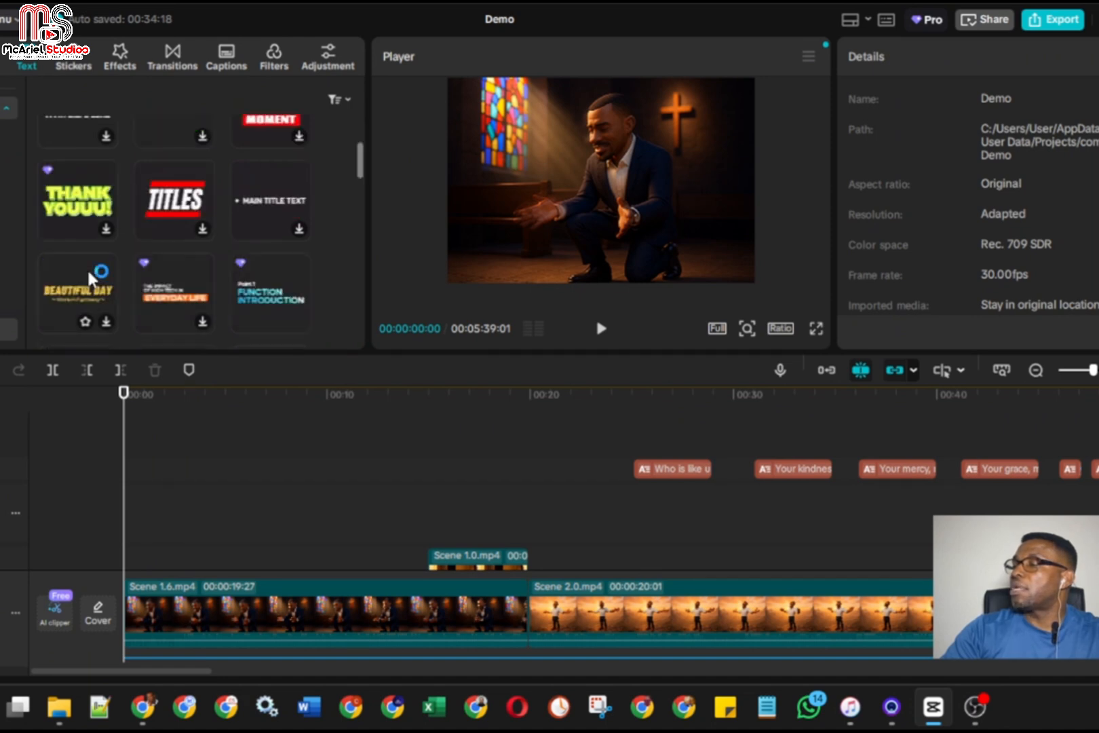
pyautogui.scroll(-2, 88, 275)
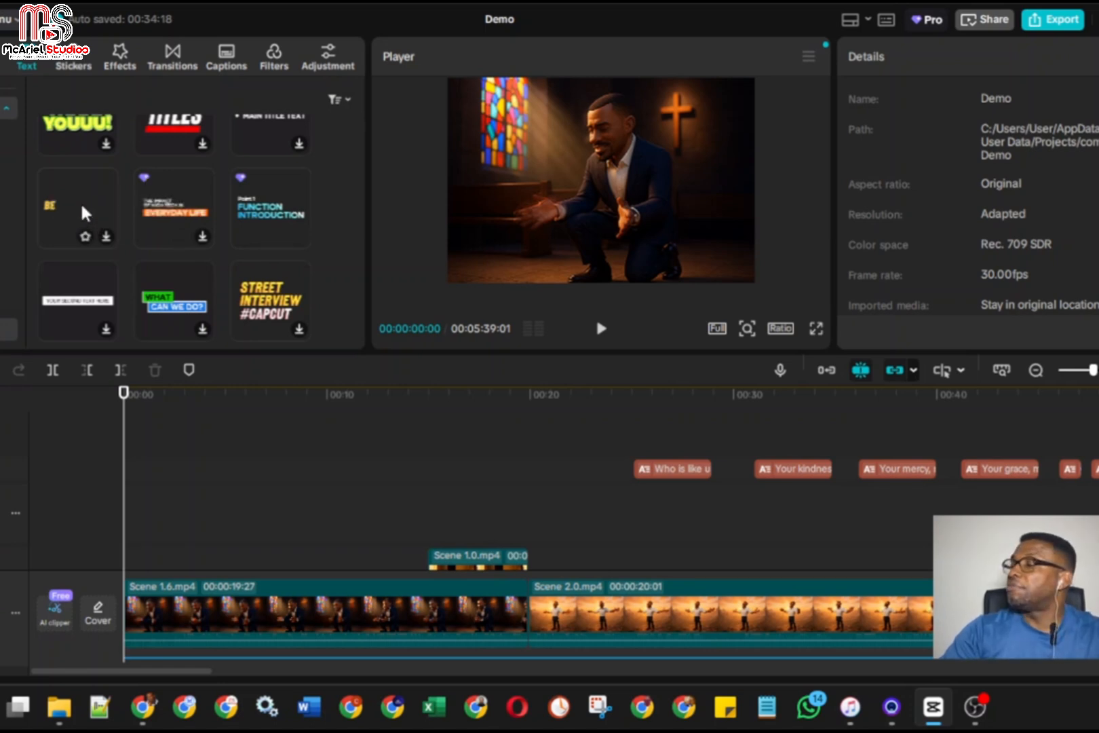
pyautogui.click(105, 236)
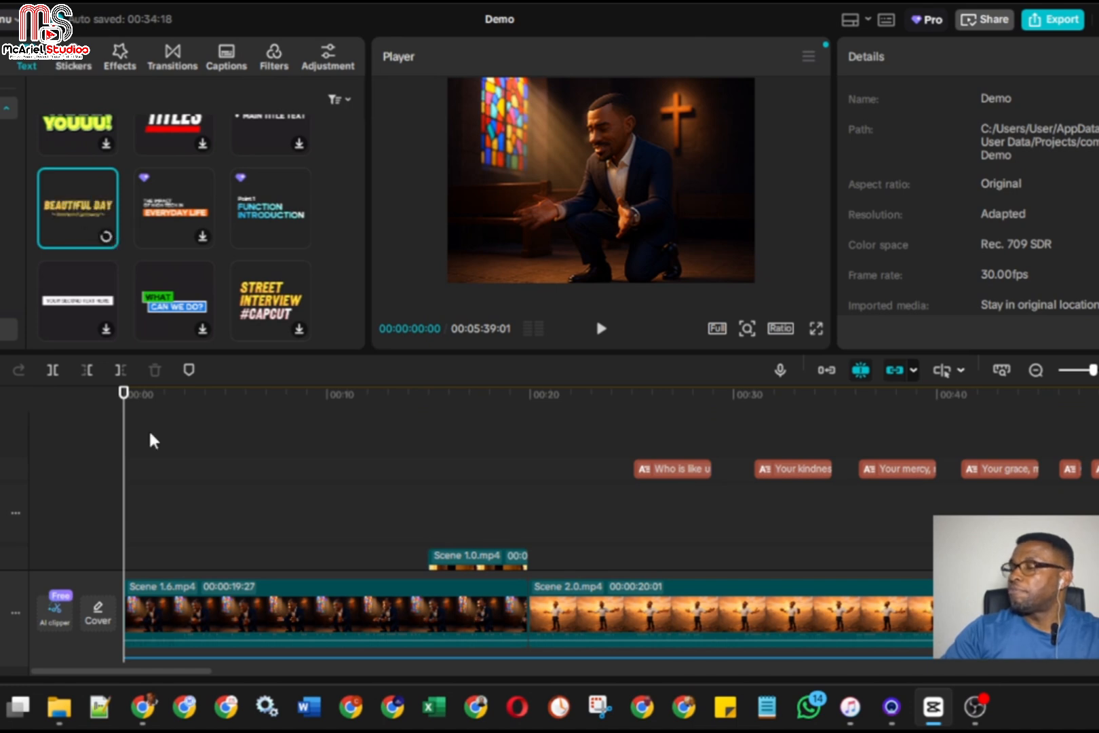
pyautogui.click(92, 219)
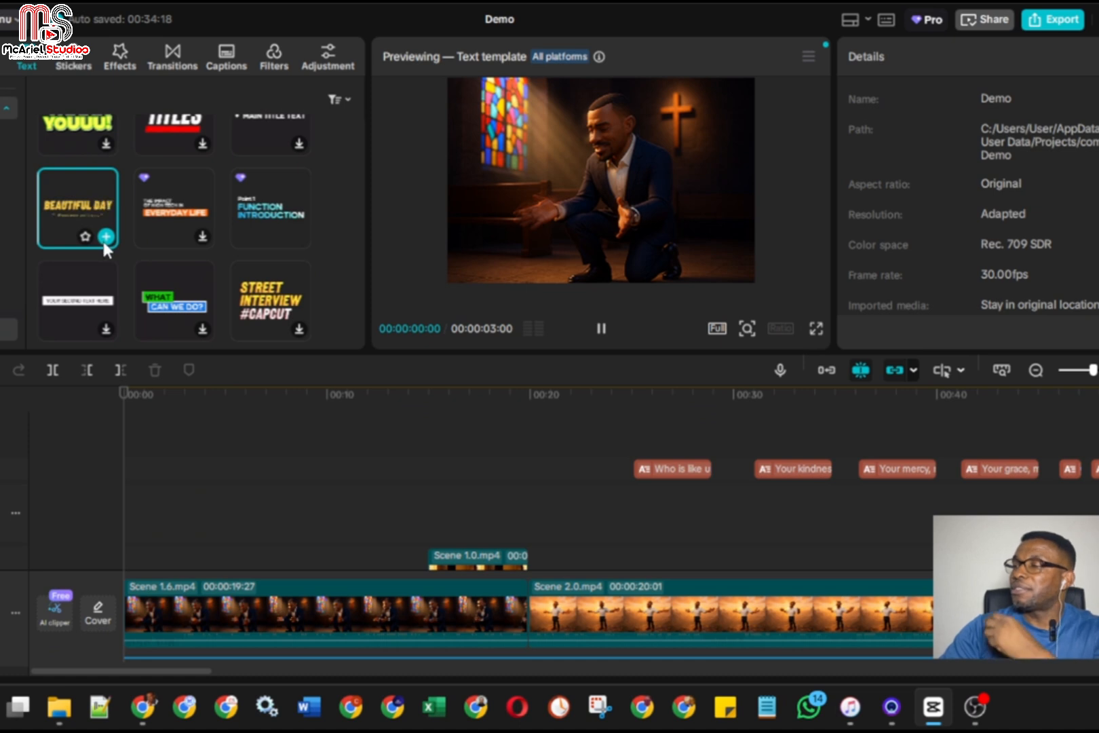
pyautogui.click(105, 237)
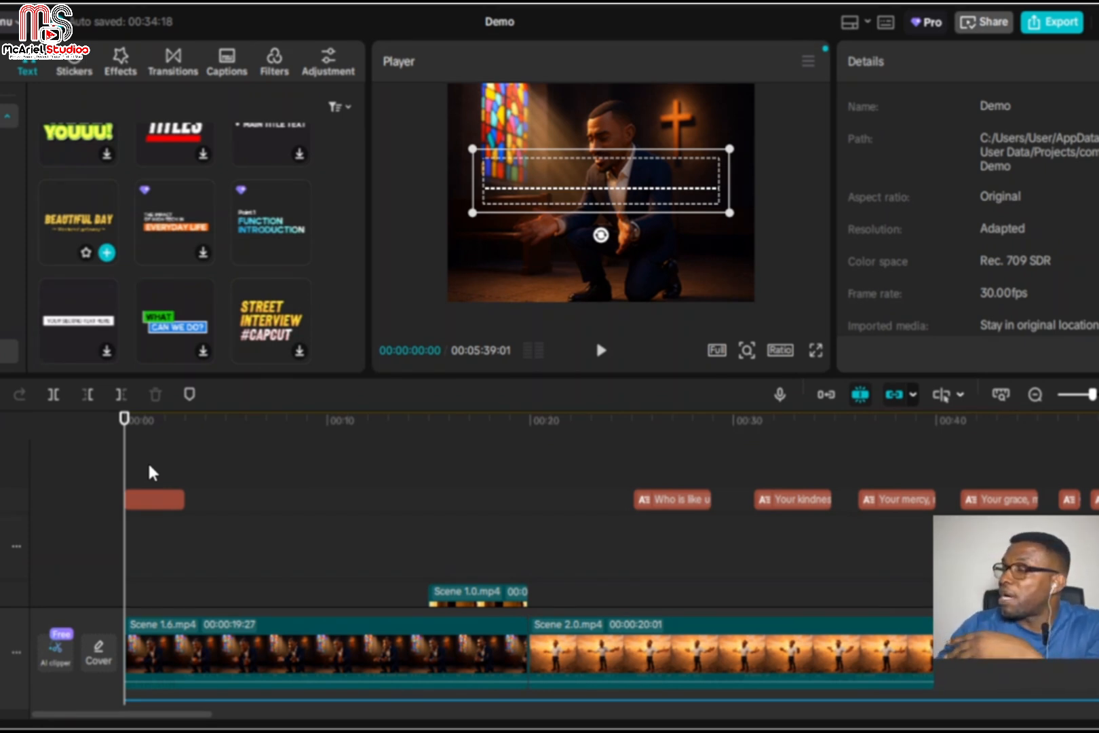
# Select the added BEAUTIFUL DAY title clip and play the opening to check its text animation
pyautogui.click(150, 496)
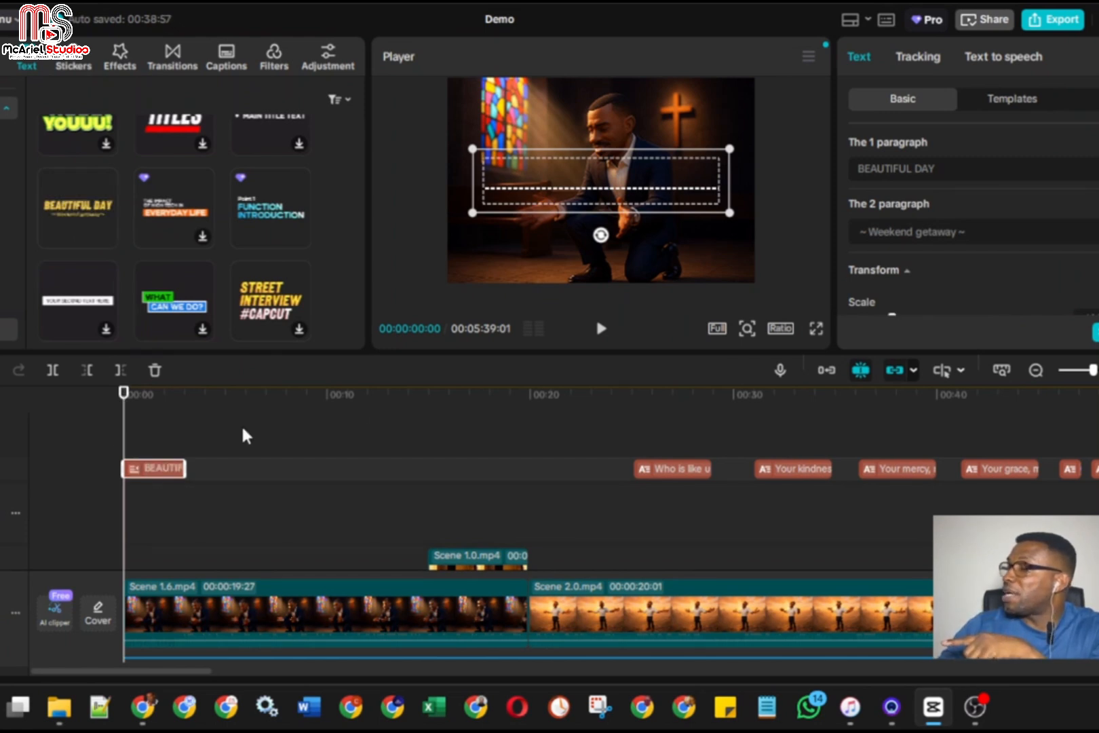
pyautogui.click(600, 329)
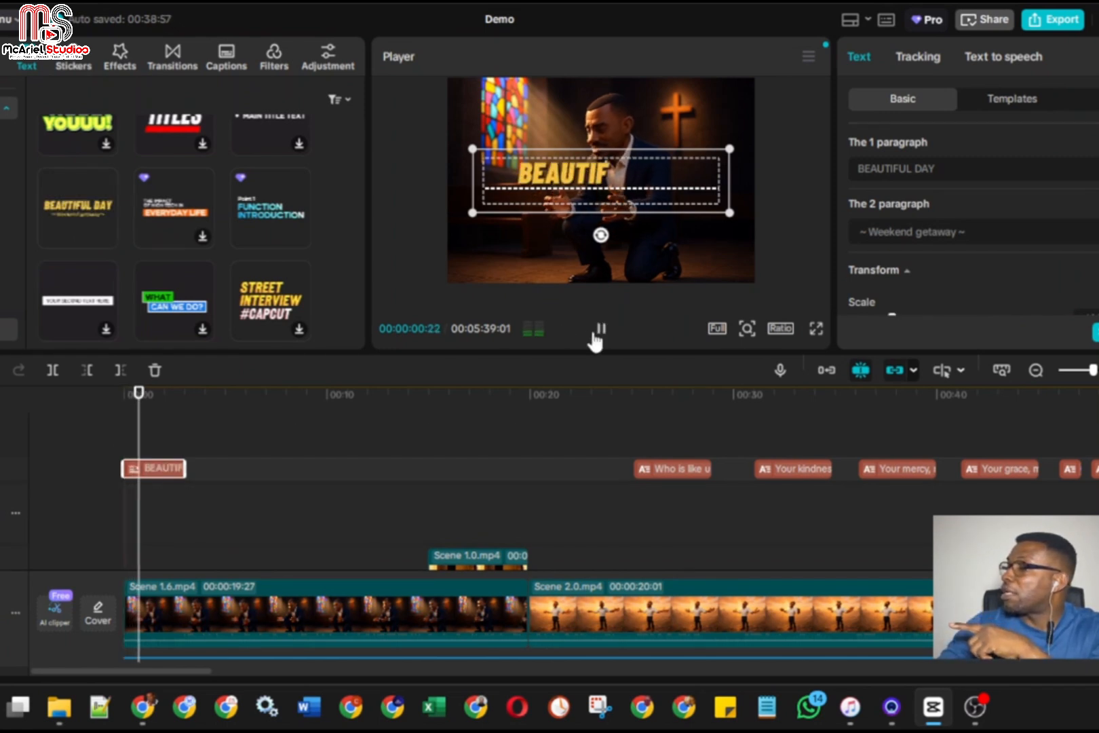
pyautogui.click(597, 331)
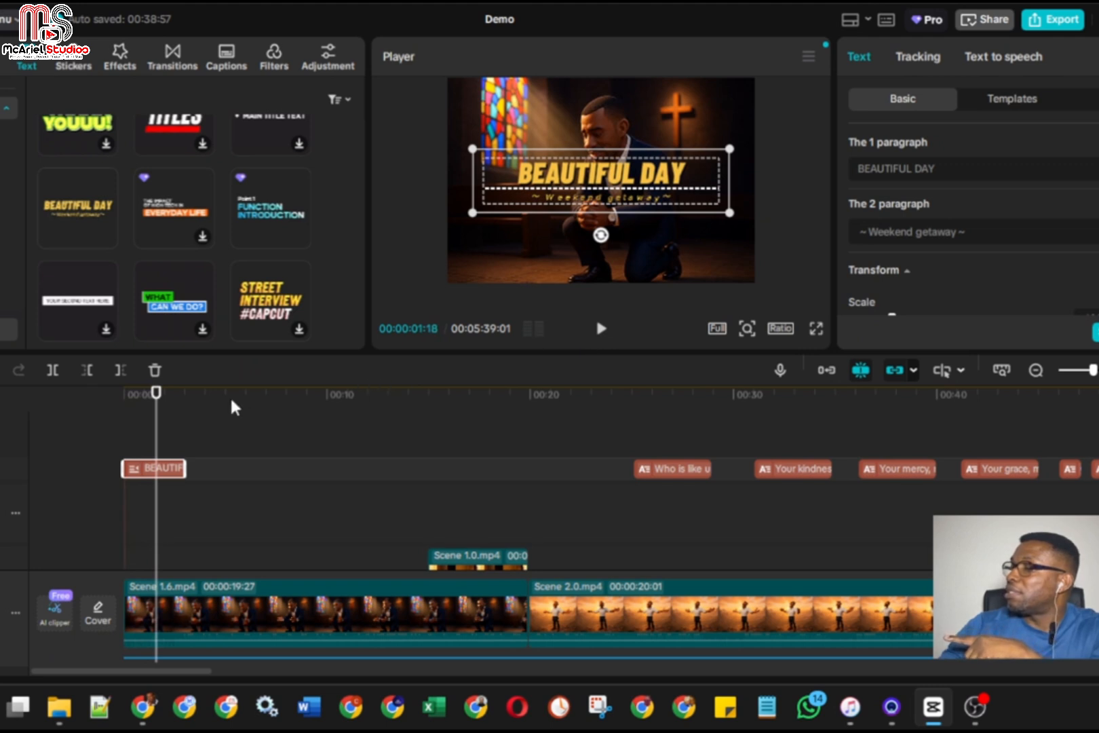
# Move the BEAUTIFUL DAY title clip to start about half a second into the video and play it from the beginning
pyautogui.moveTo(153, 442); pyautogui.dragTo(165, 469)
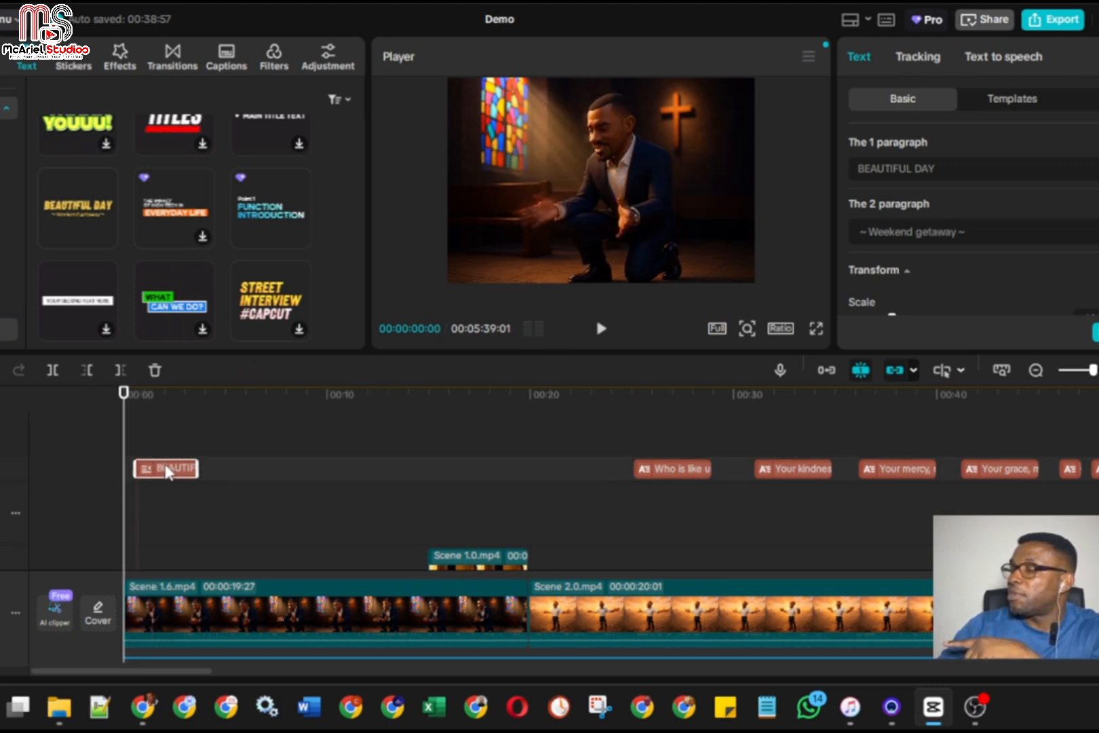
pyautogui.click(592, 330)
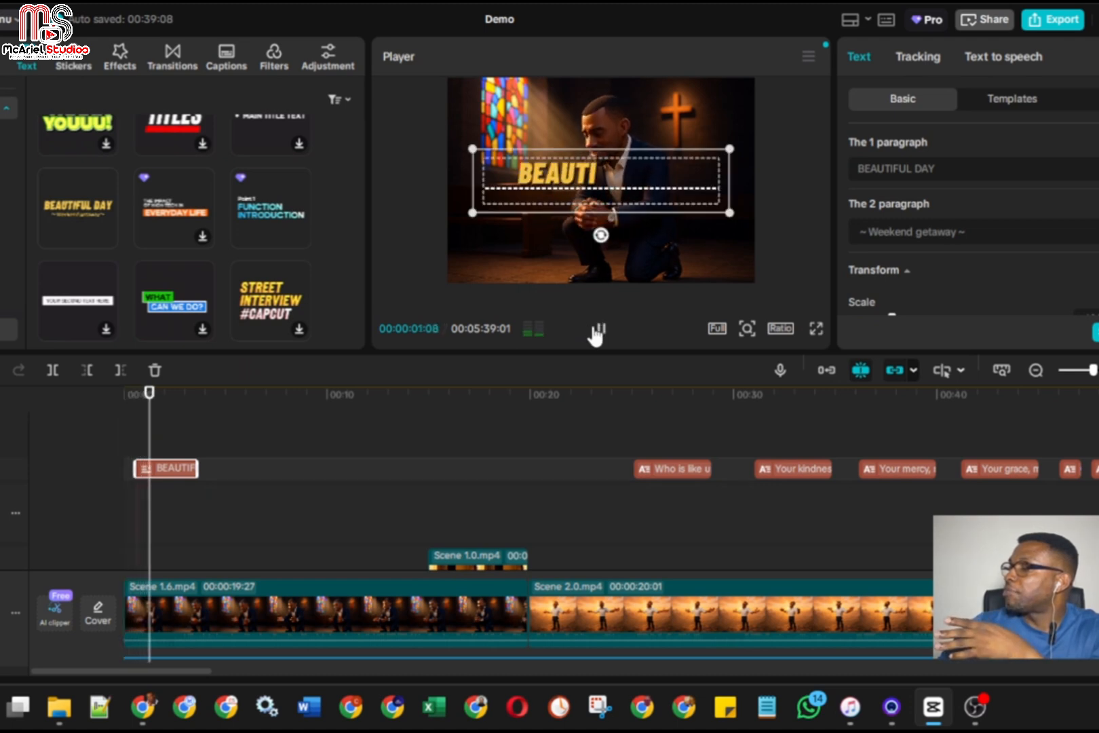
pyautogui.click(595, 331)
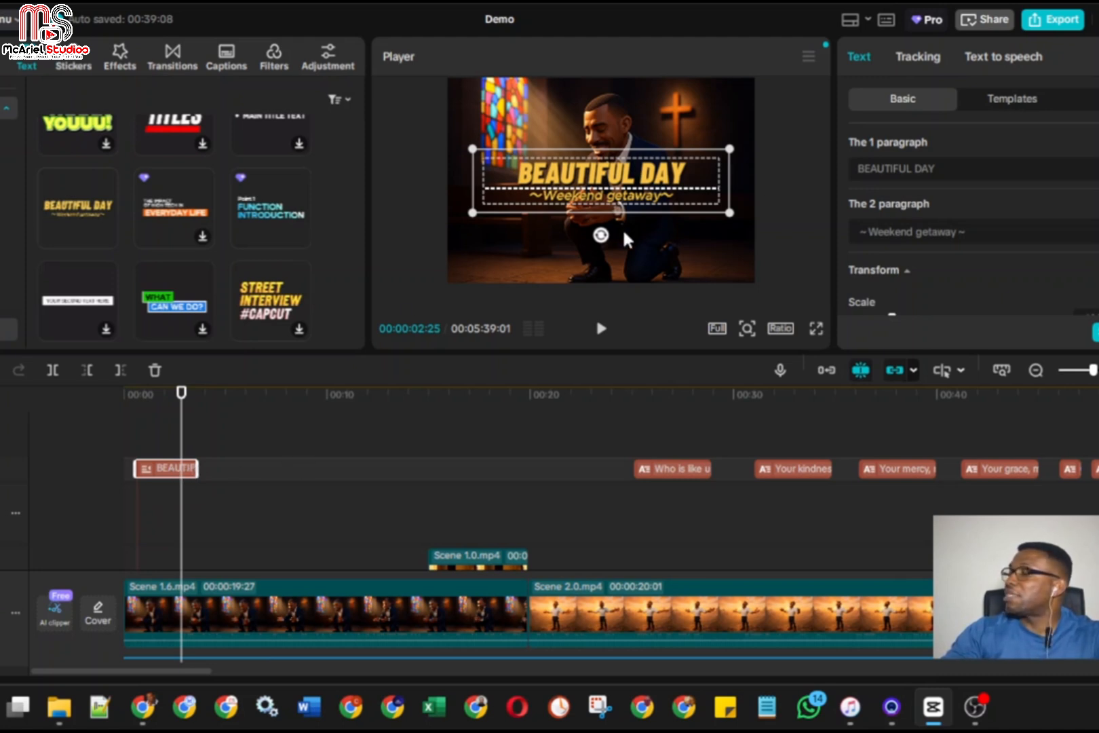
# Replace the BEAUTIFUL DAY text in the title's first paragraph with "Grace"
pyautogui.click(949, 169)
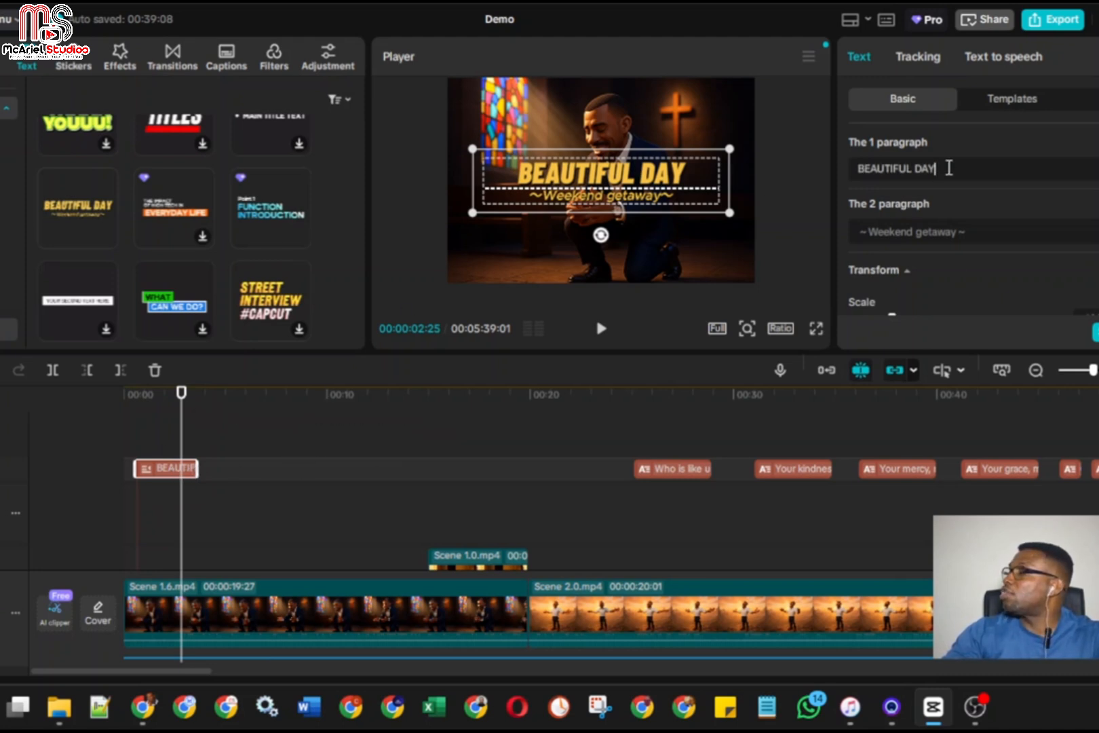
pyautogui.moveTo(950, 168); pyautogui.dragTo(858, 167)
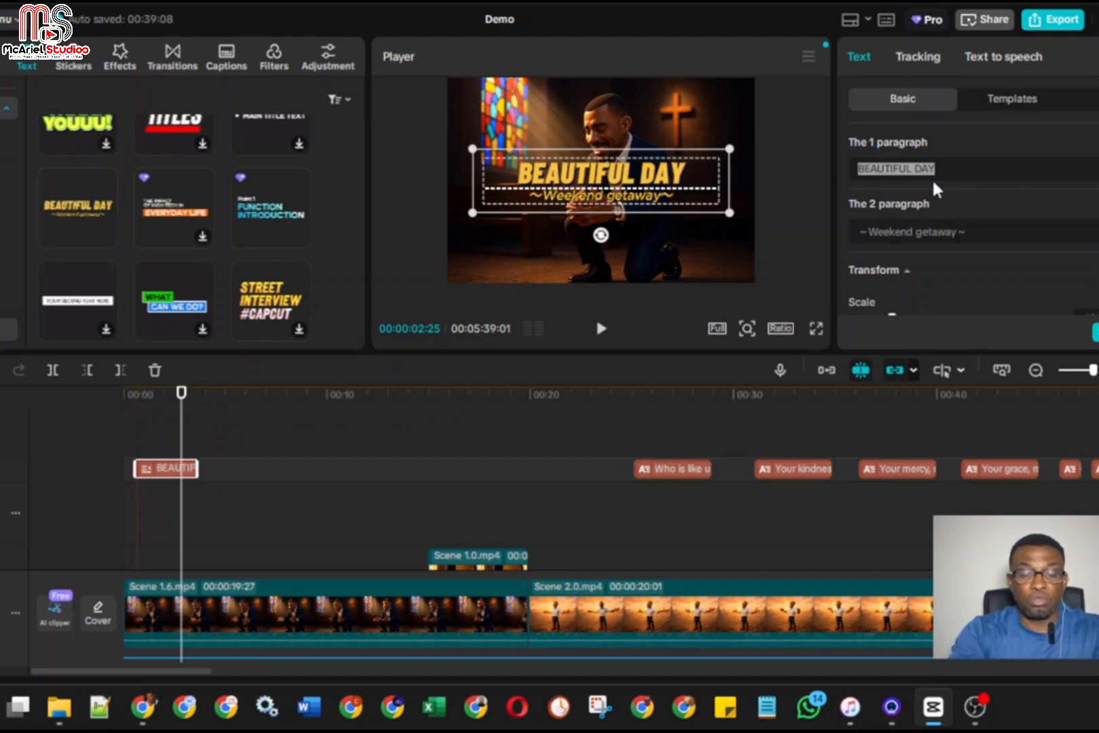
pyautogui.write('Gr')
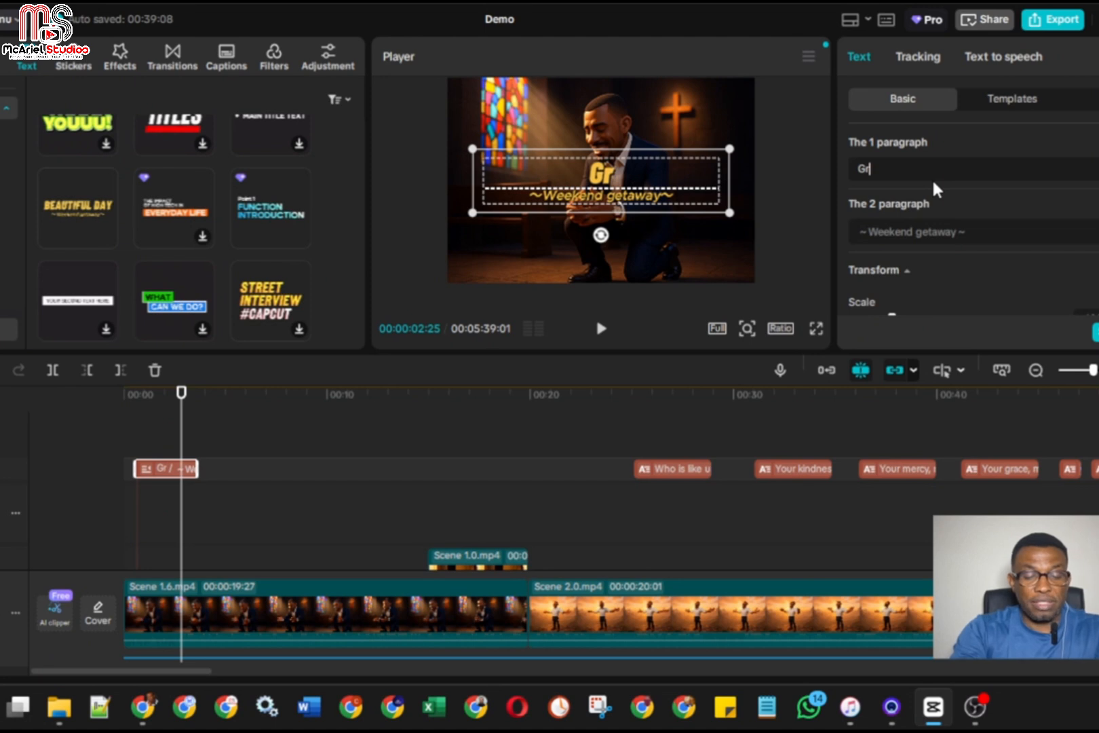
pyautogui.write('ace')
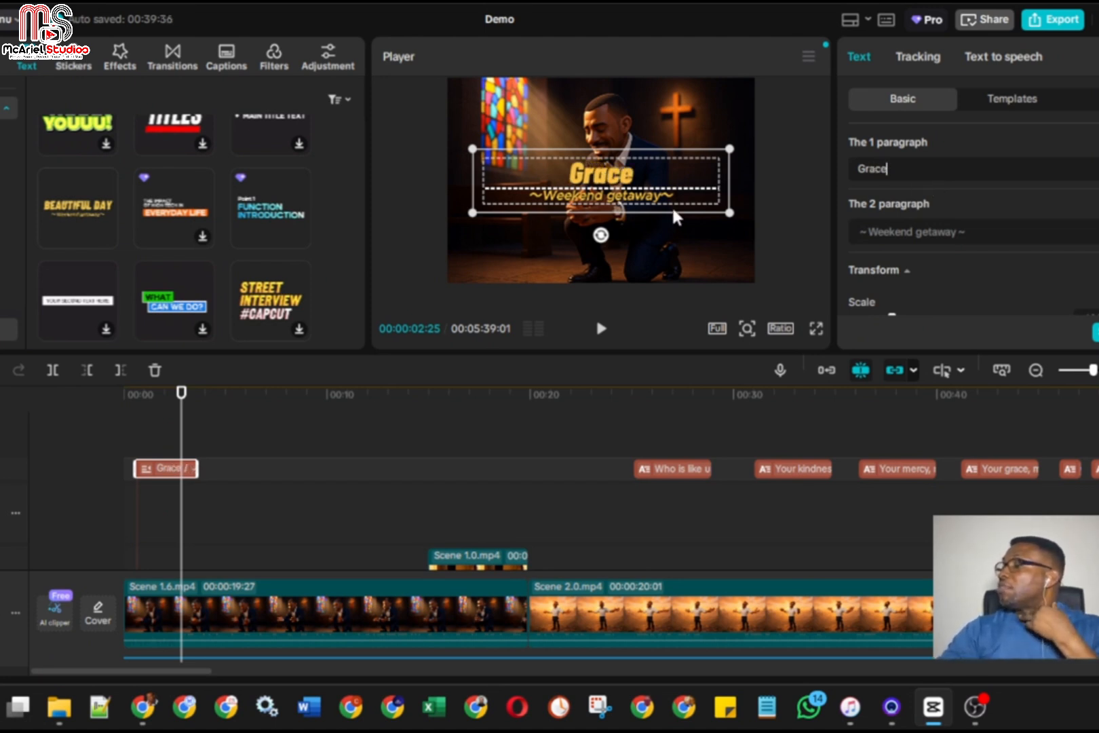
# Replace "Weekend getaway" in the title's second paragraph with "By" and the artist's name, keeping the tildes around it
pyautogui.click(922, 234)
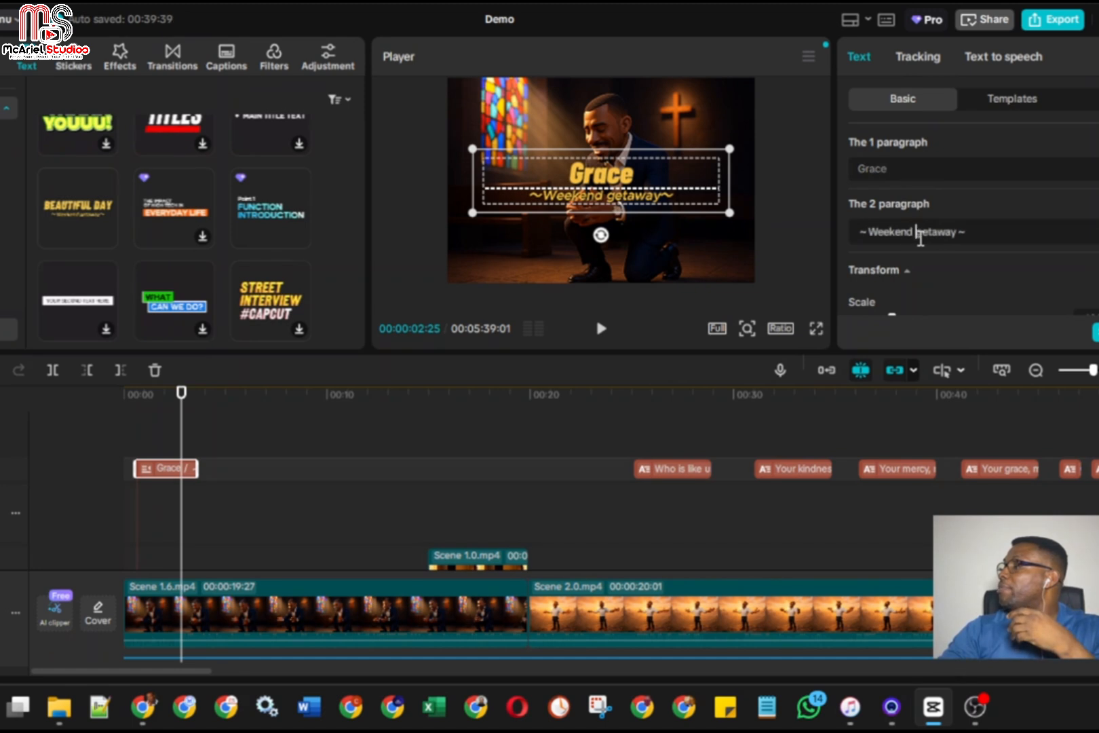
pyautogui.moveTo(872, 232); pyautogui.dragTo(960, 233)
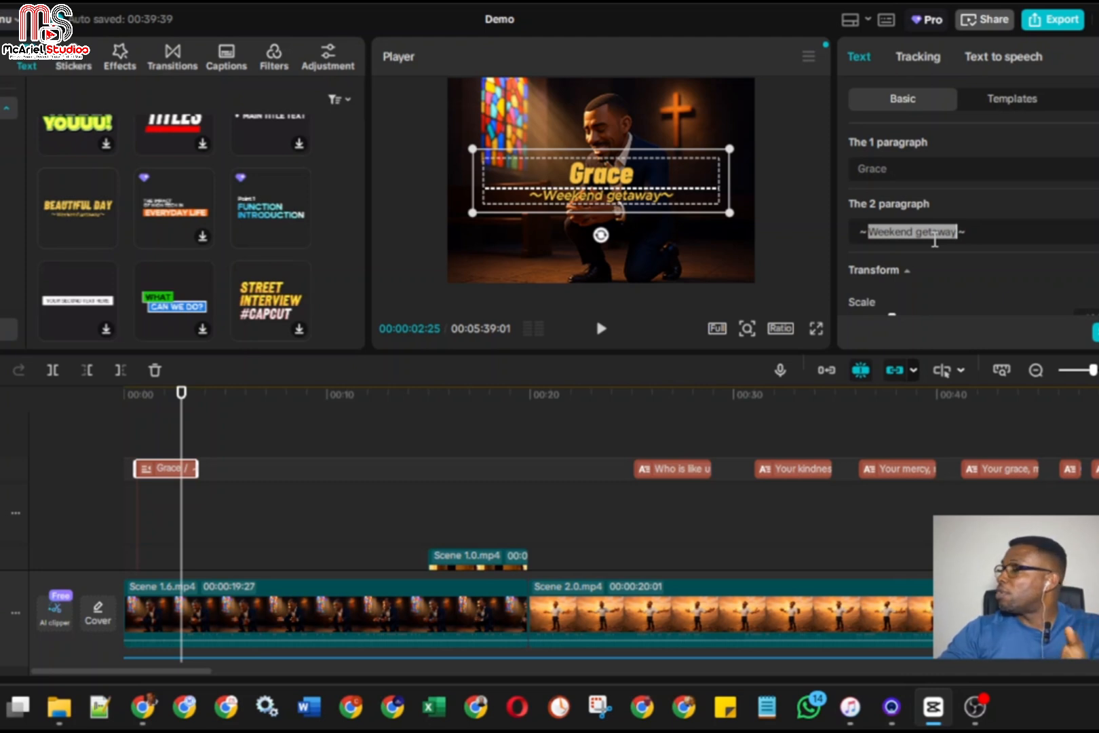
pyautogui.write('By Prince')
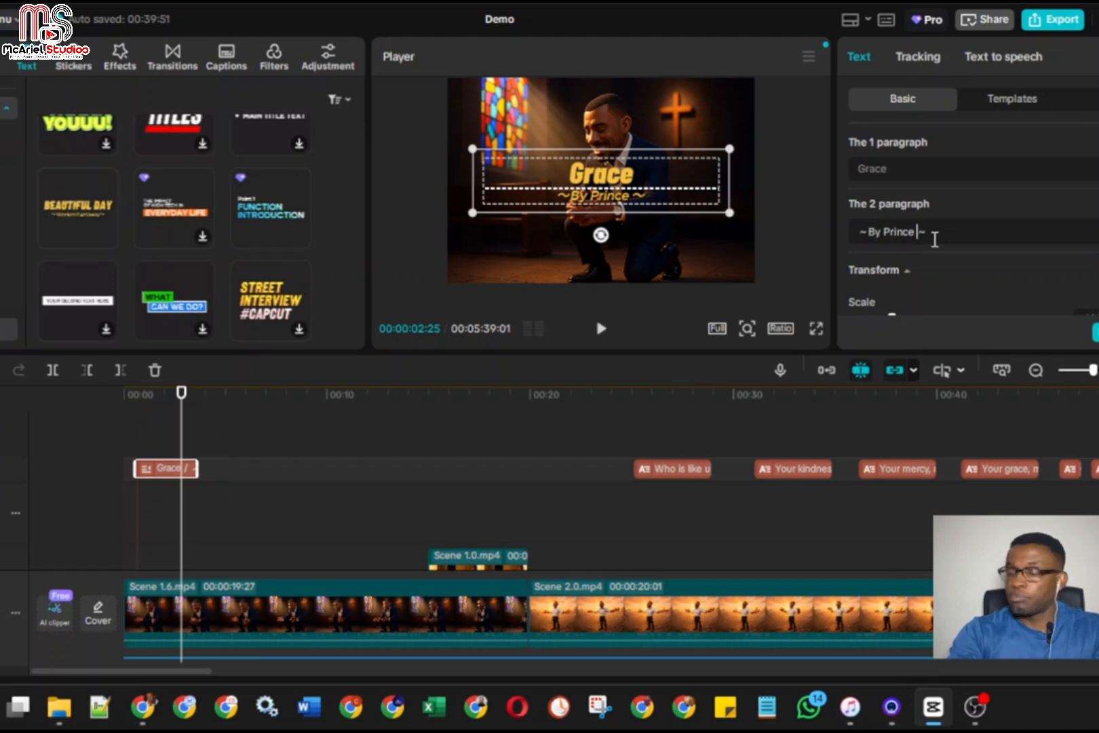
pyautogui.write(' Micahe')
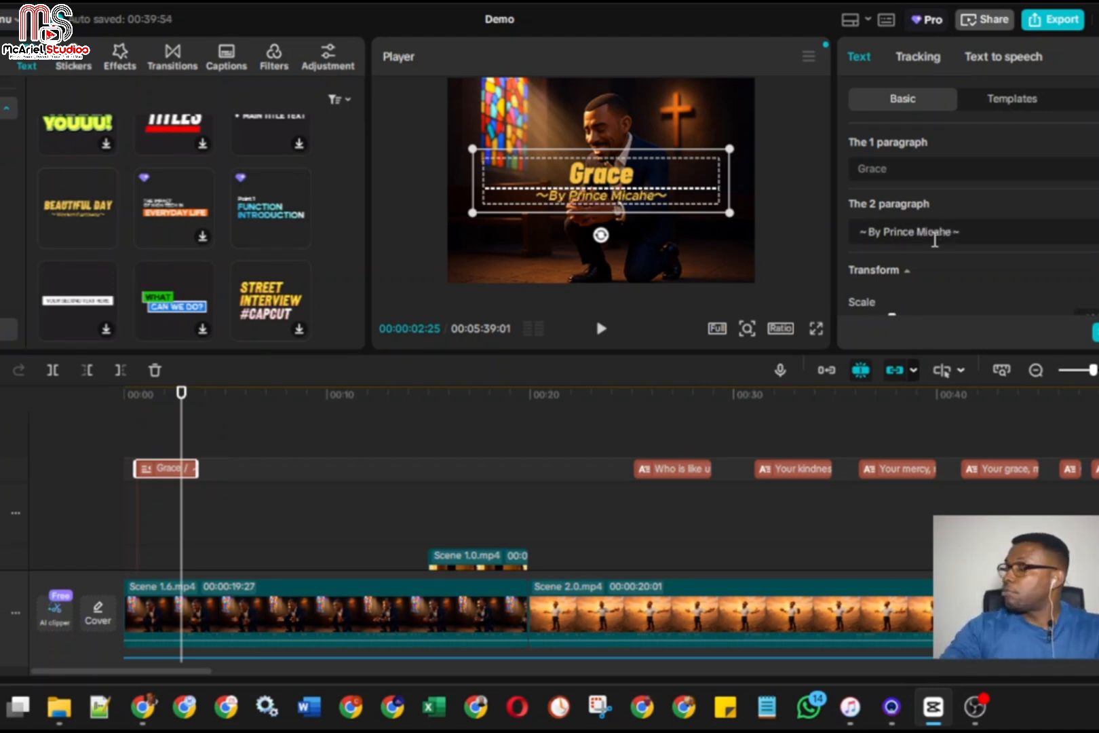
pyautogui.press('BackSpace')
pyautogui.press('BackSpace')
pyautogui.press('BackSpace')
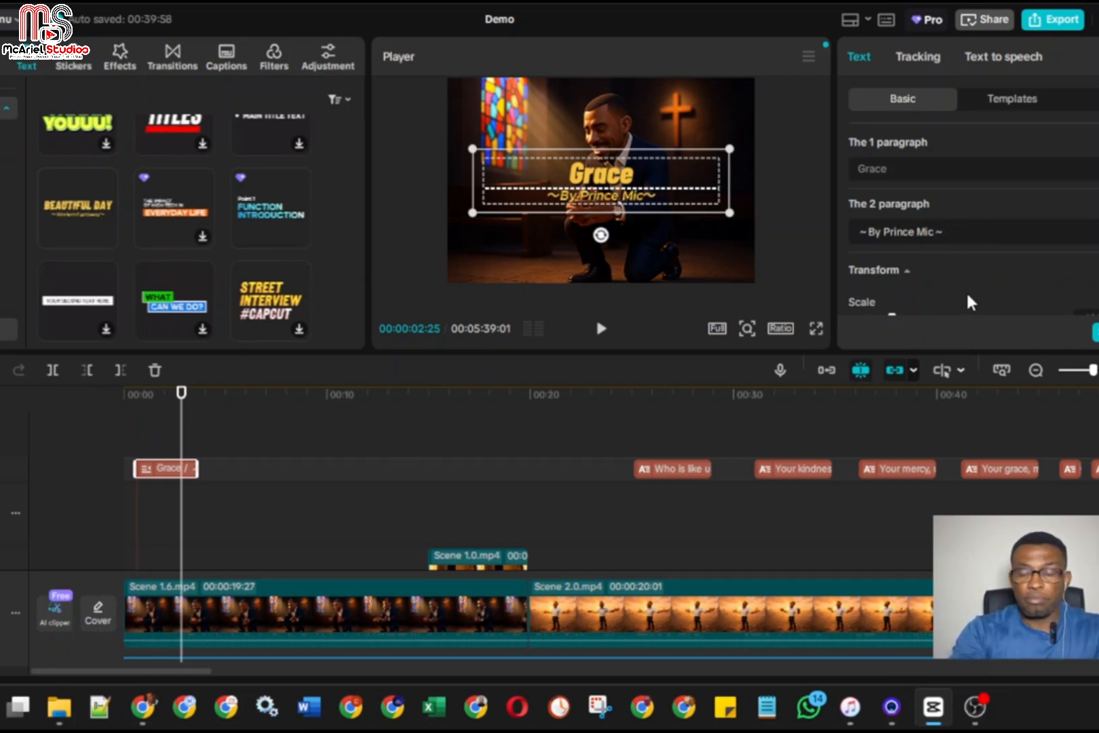
pyautogui.write('ahael')
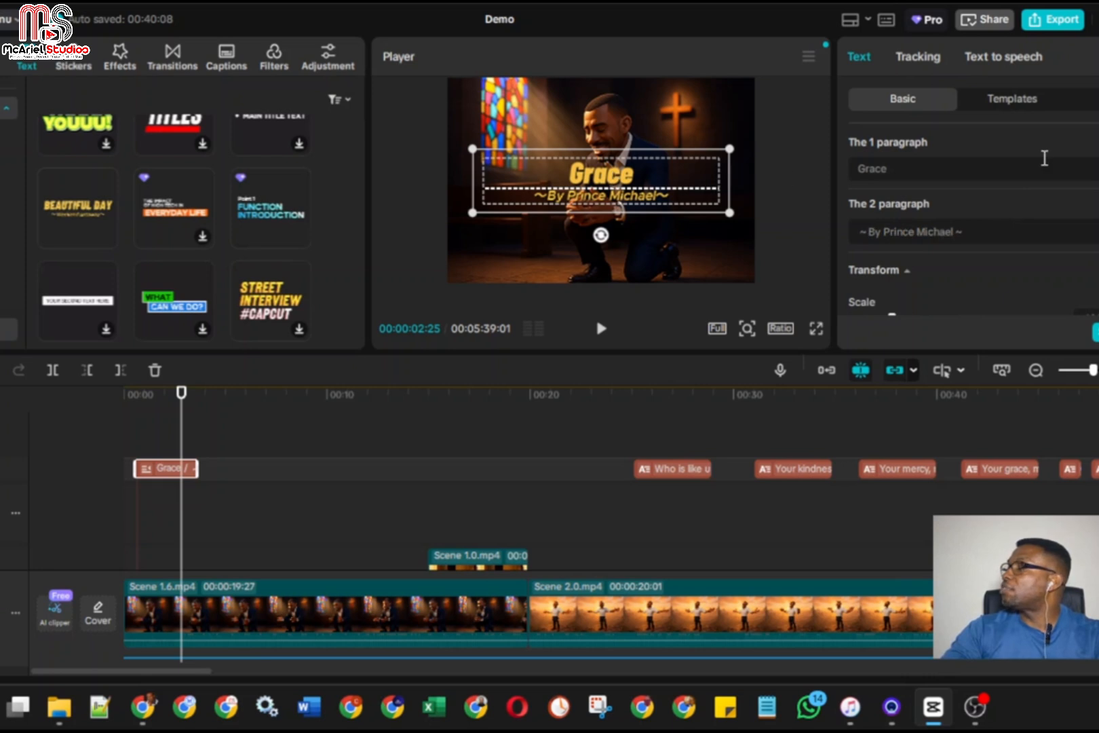
# Expand the formatting options of the Grace paragraph, view the available fonts, and make the text bold
pyautogui.click(859, 169)
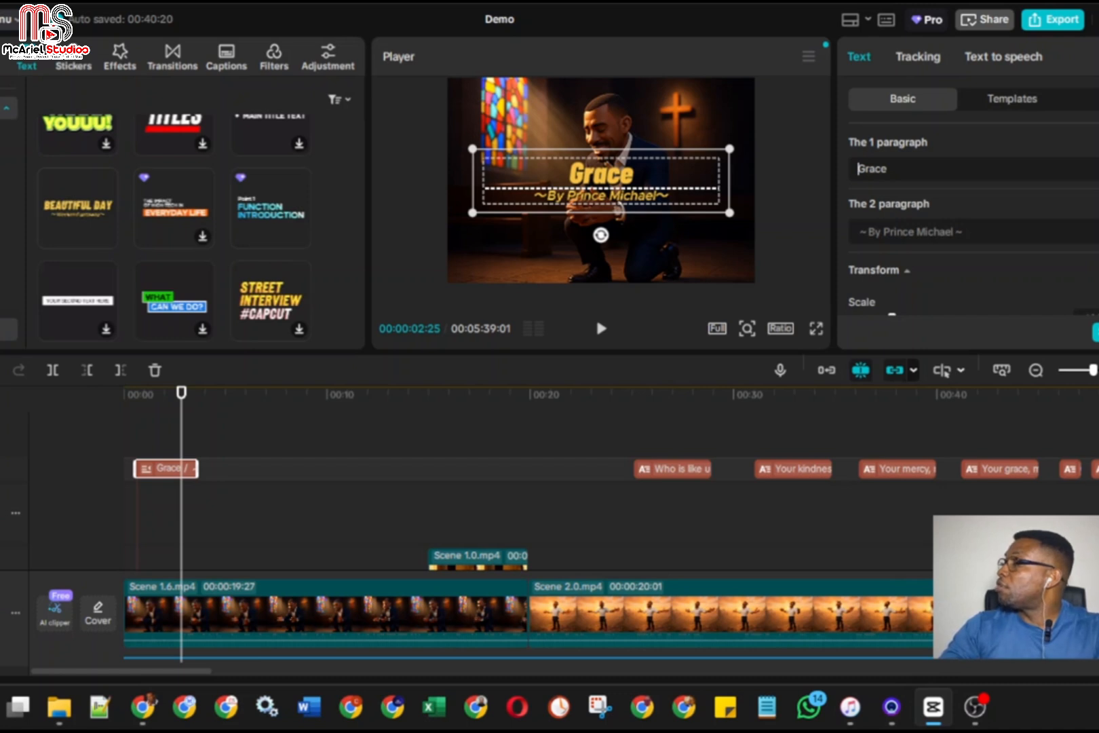
pyautogui.click(1098, 169)
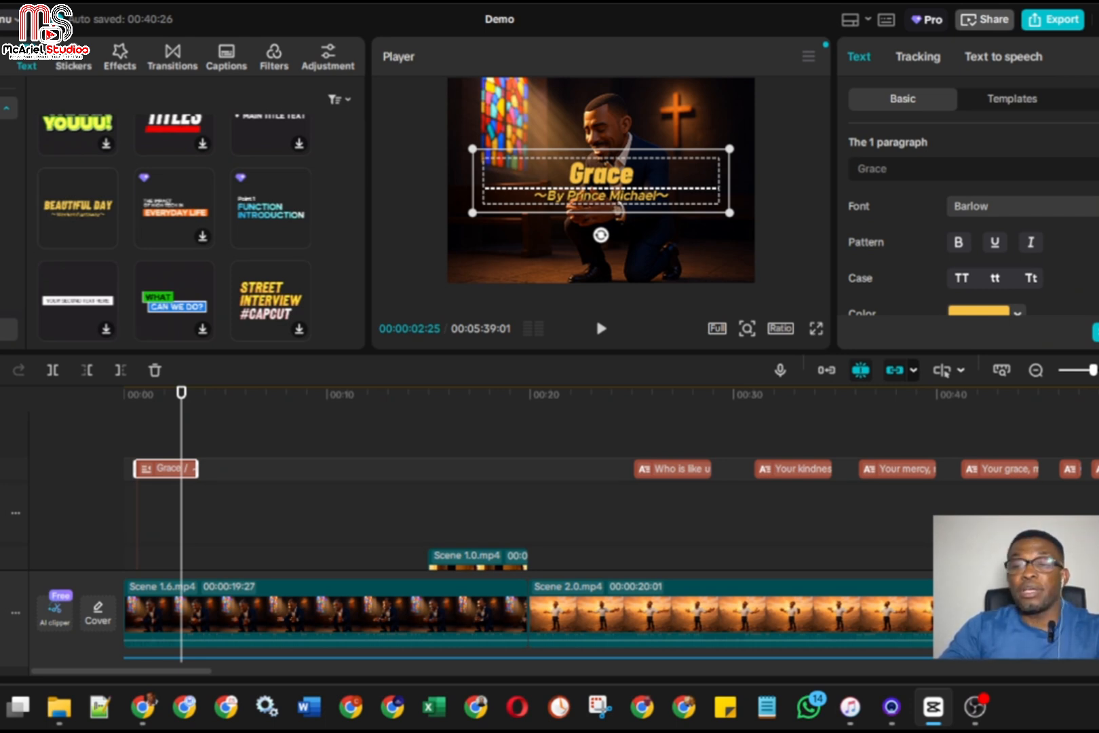
pyautogui.click(1018, 208)
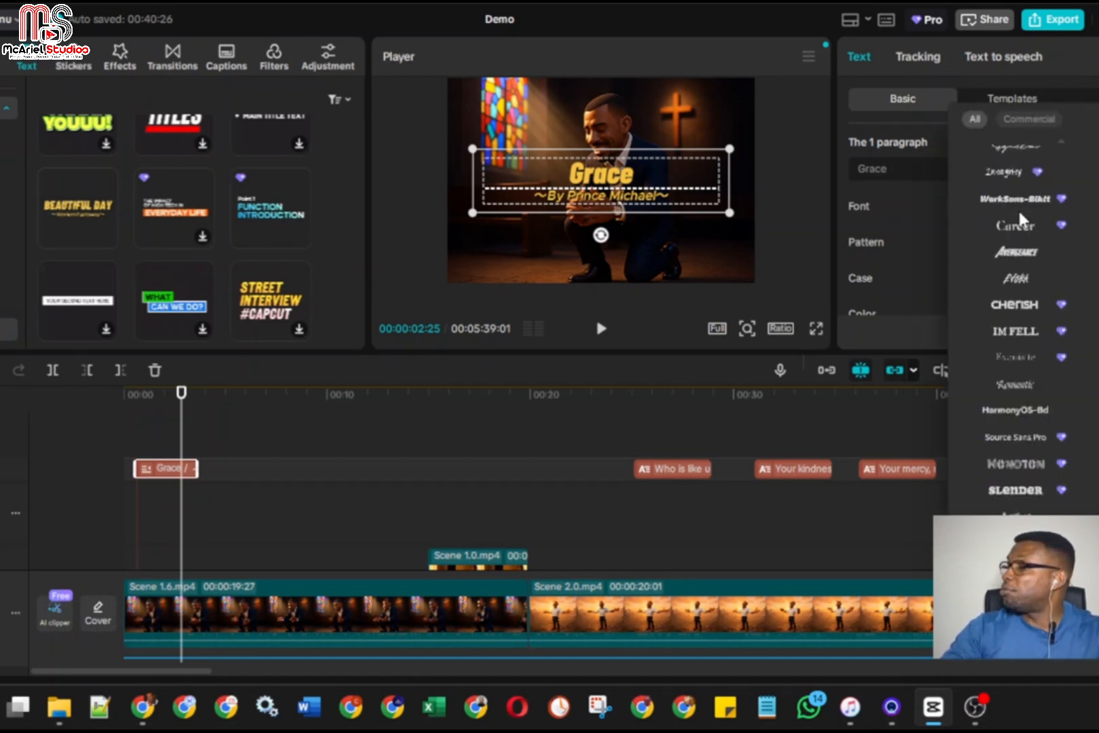
pyautogui.click(863, 208)
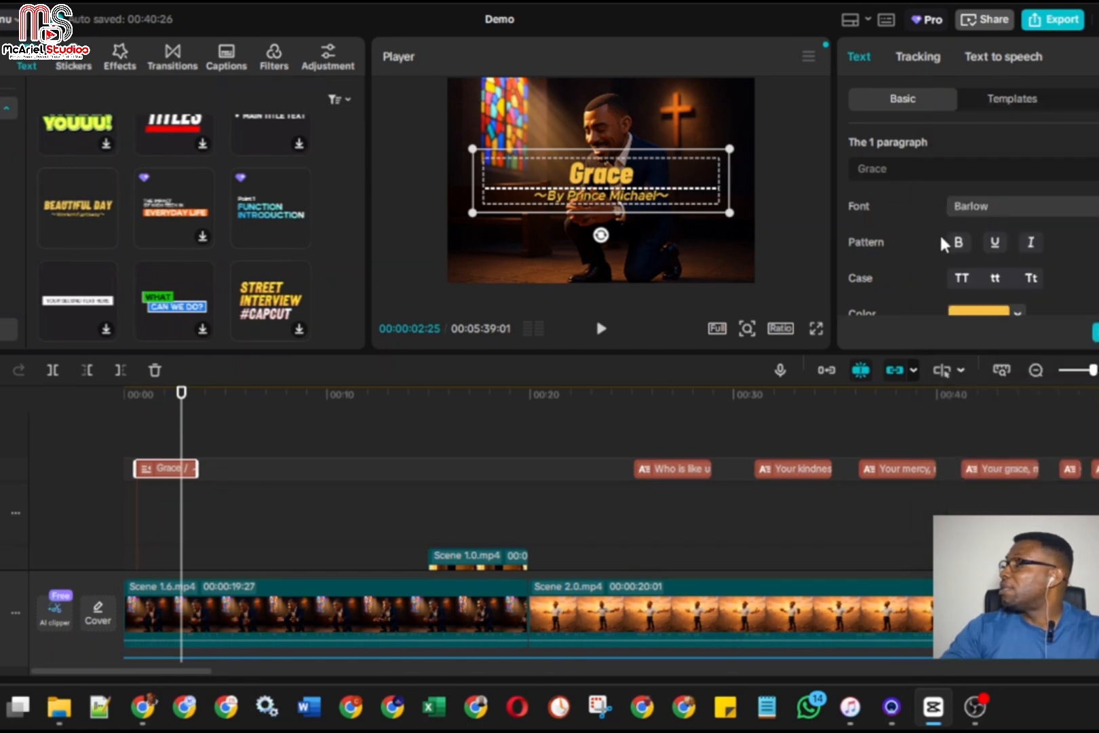
pyautogui.click(959, 245)
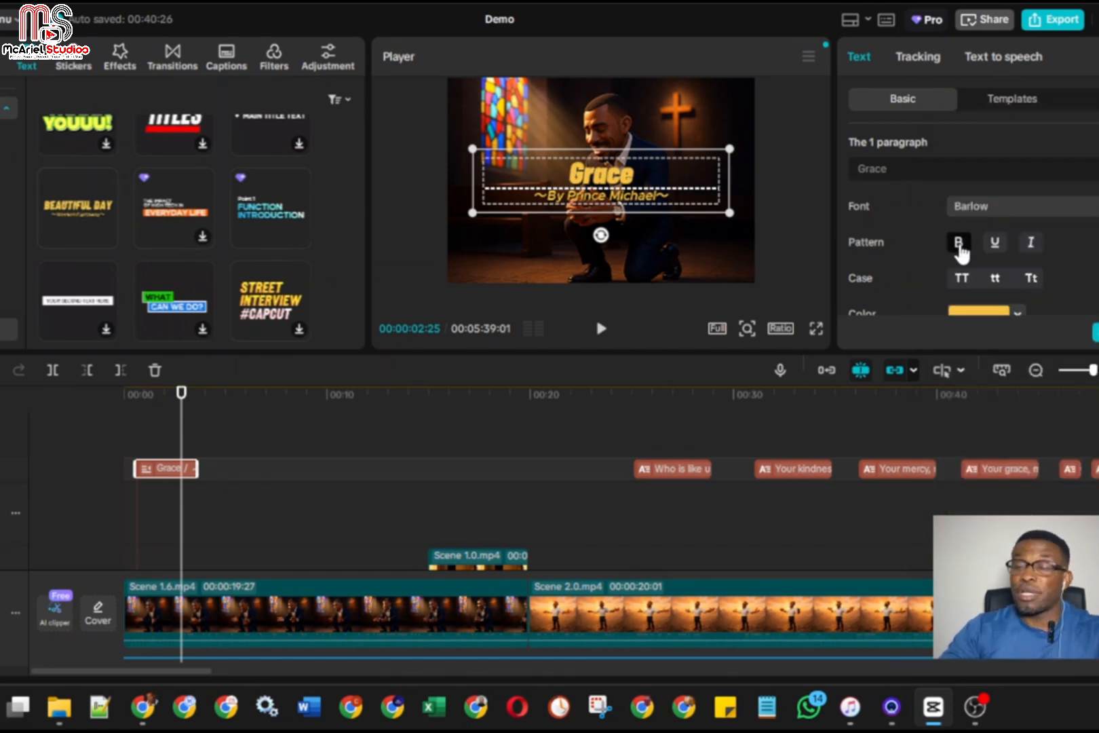
# Change the text color of the Grace paragraph to white
pyautogui.scroll(-2, 1075, 252)
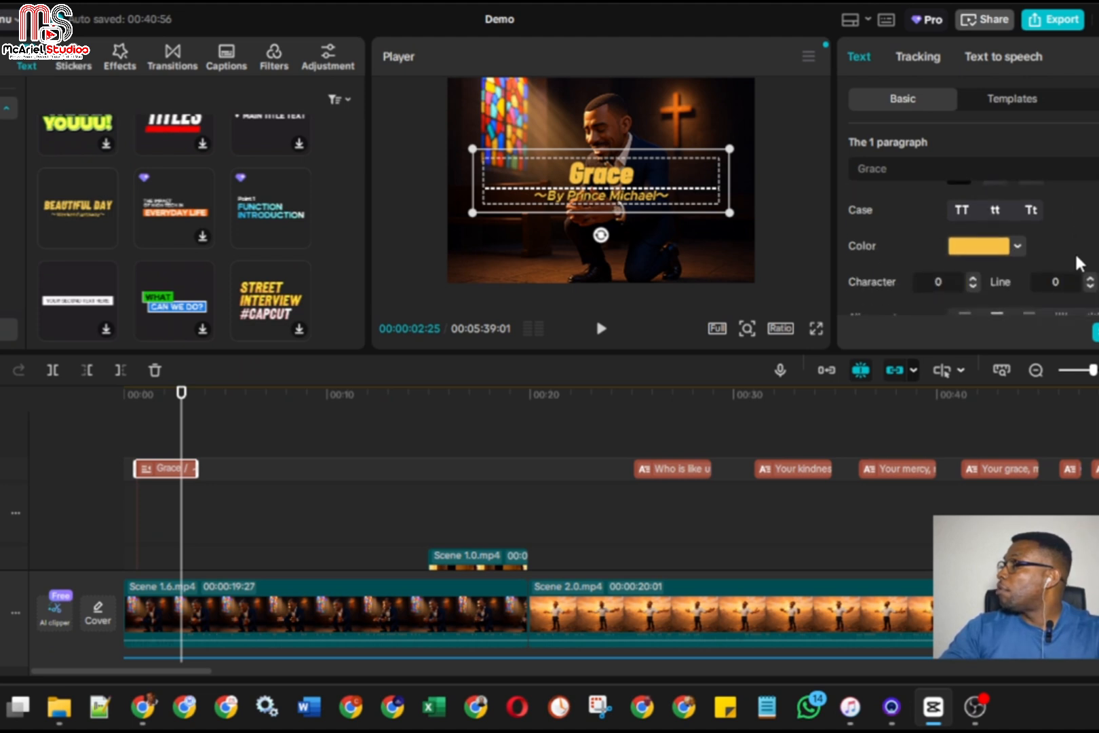
pyautogui.click(999, 255)
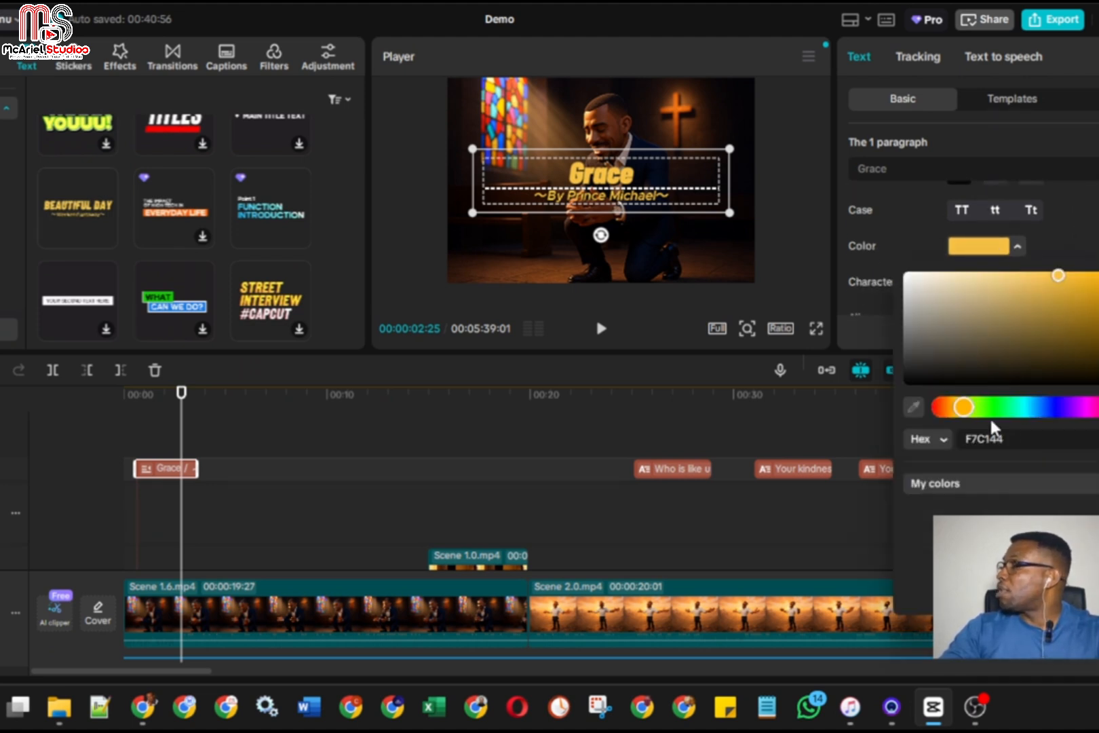
pyautogui.moveTo(907, 296); pyautogui.dragTo(908, 273)
pyautogui.click(850, 228)
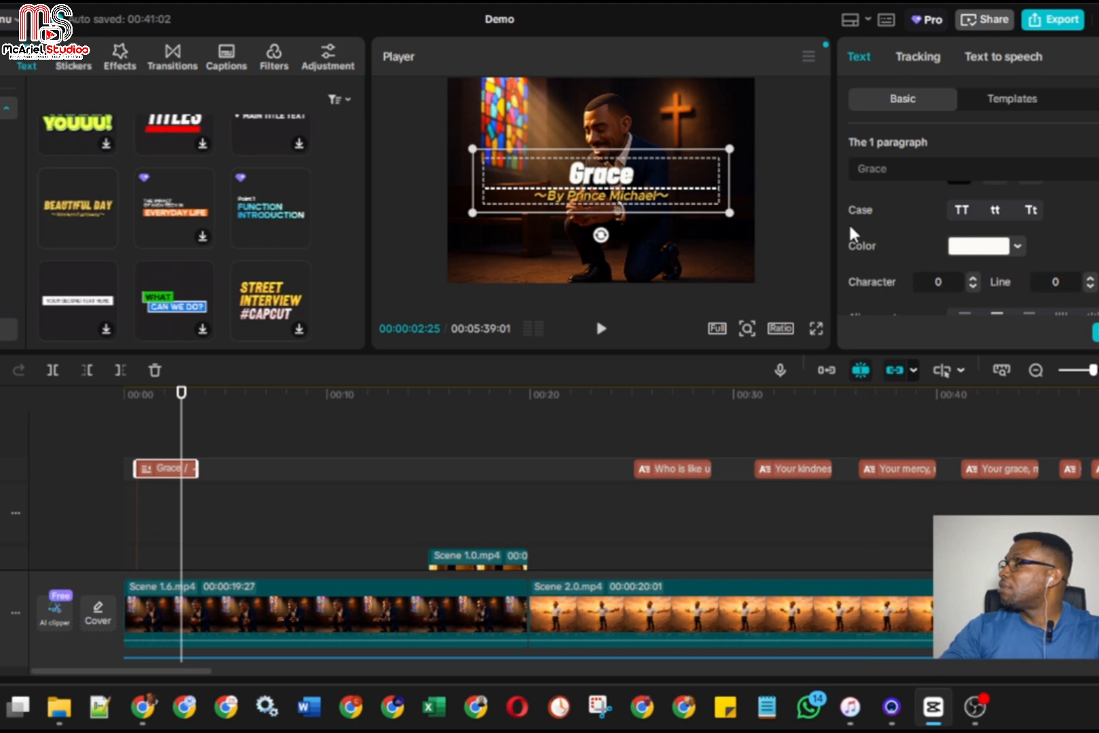
# Try the purple-on-white preset style on the Grace paragraph, clear it, and apply the white preset with a black outline
pyautogui.scroll(-2, 855, 238)
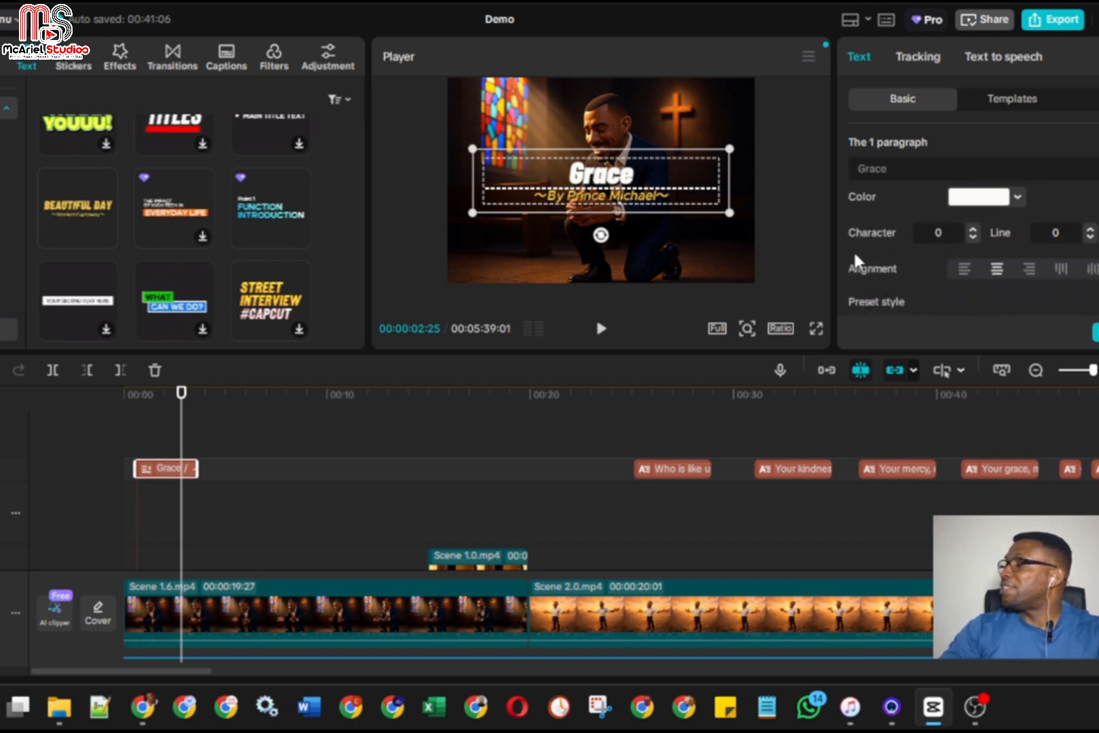
pyautogui.scroll(-4, 854, 247)
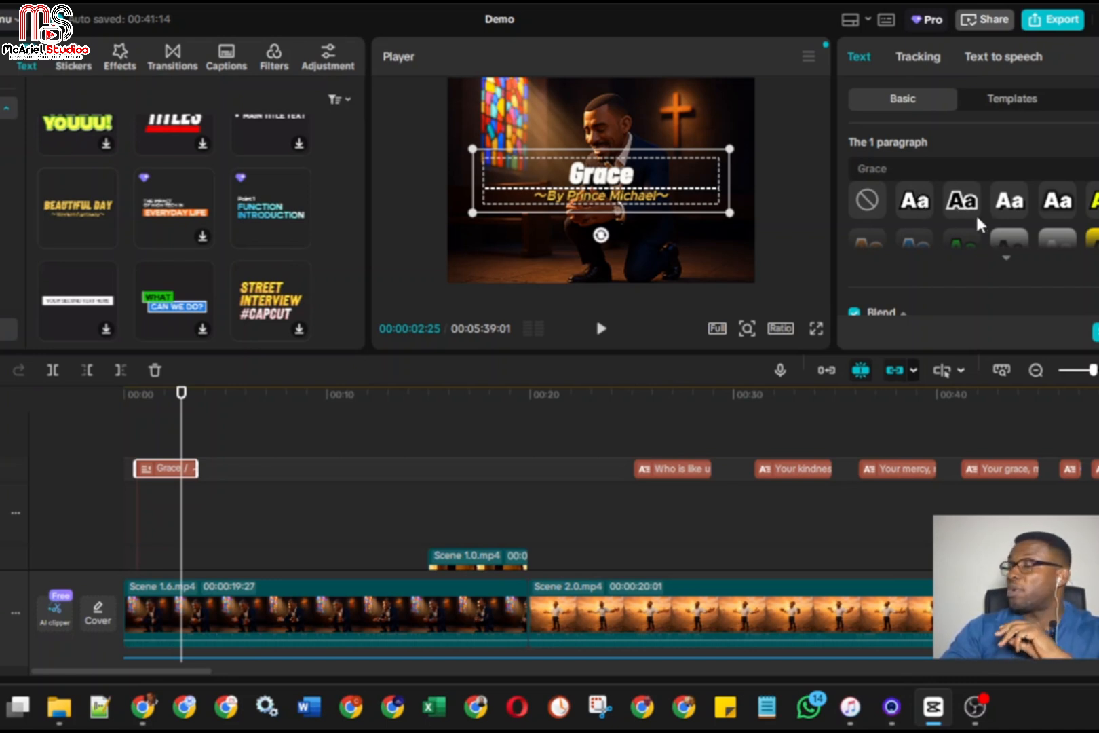
pyautogui.click(1007, 261)
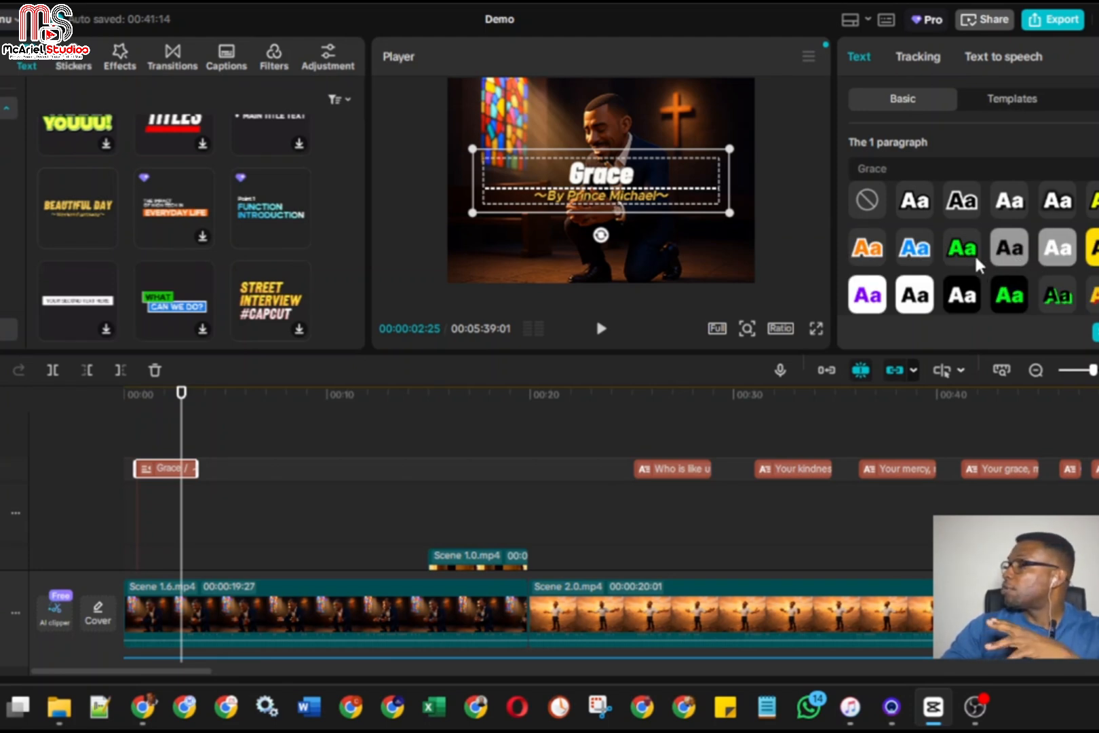
pyautogui.click(880, 296)
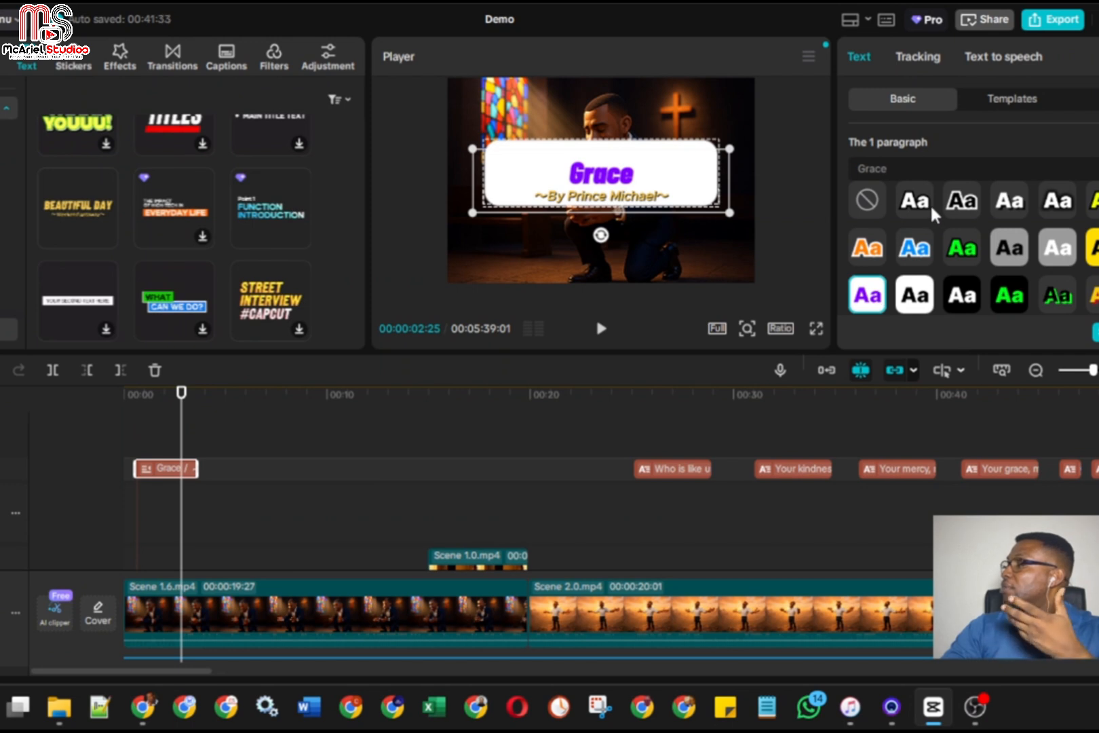
pyautogui.click(869, 201)
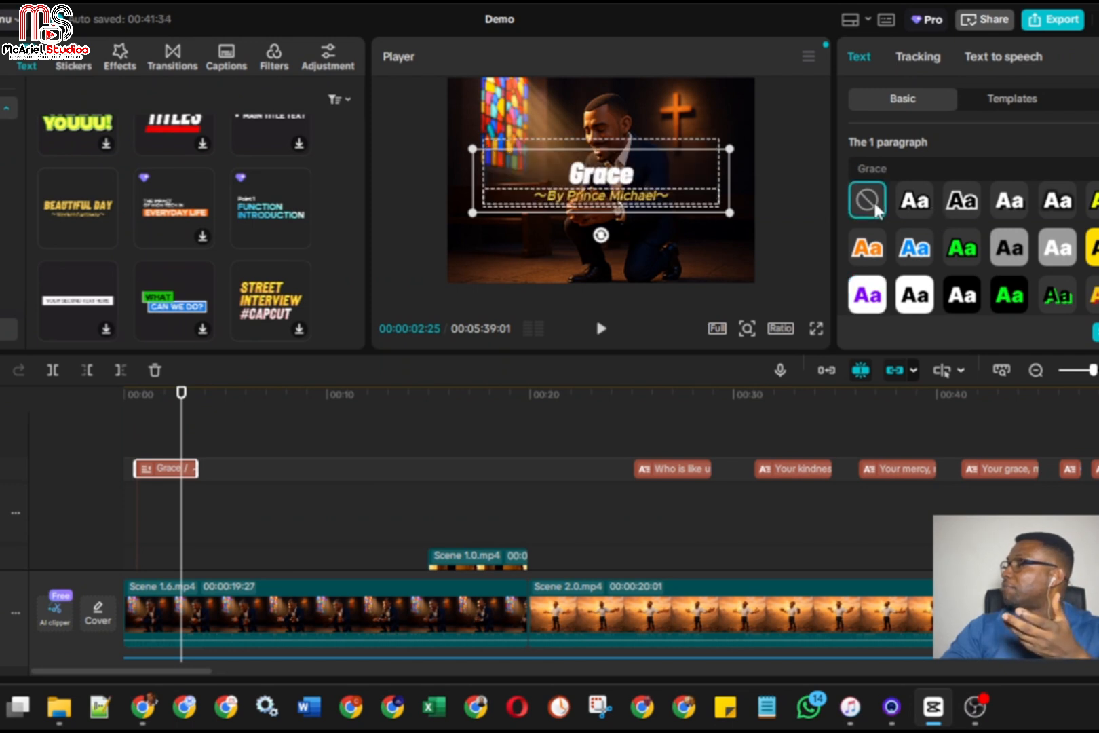
pyautogui.click(918, 203)
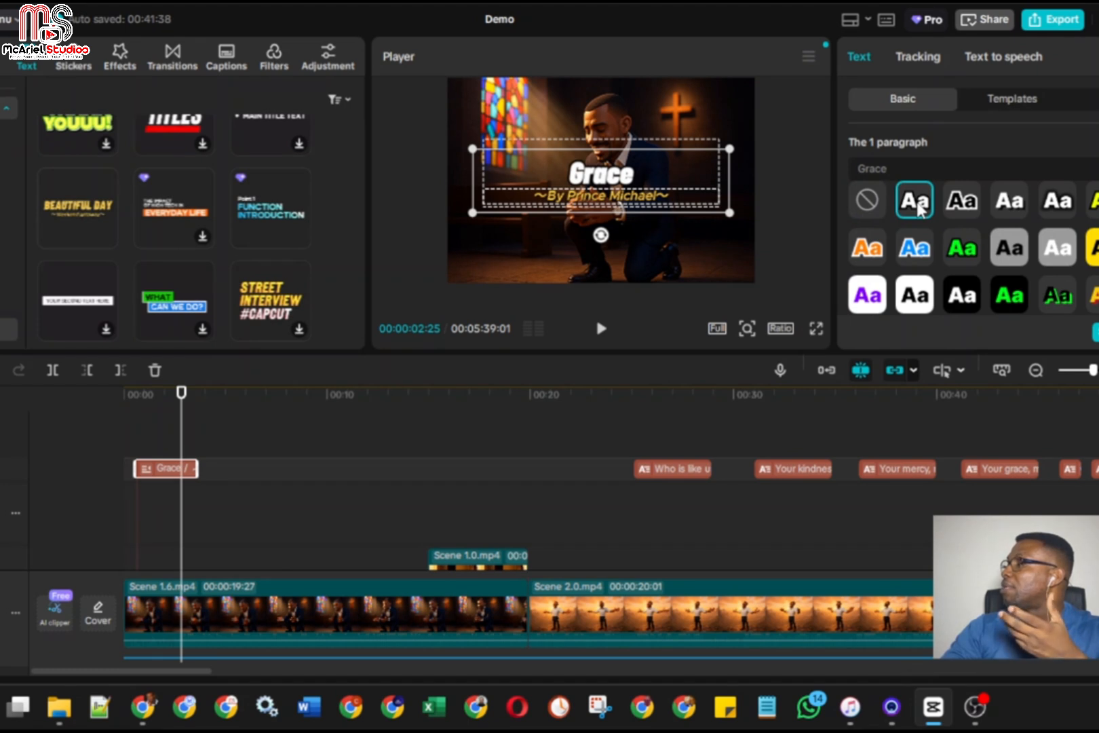
# Turn off bold for the Grace paragraph
pyautogui.scroll(-5, 918, 204)
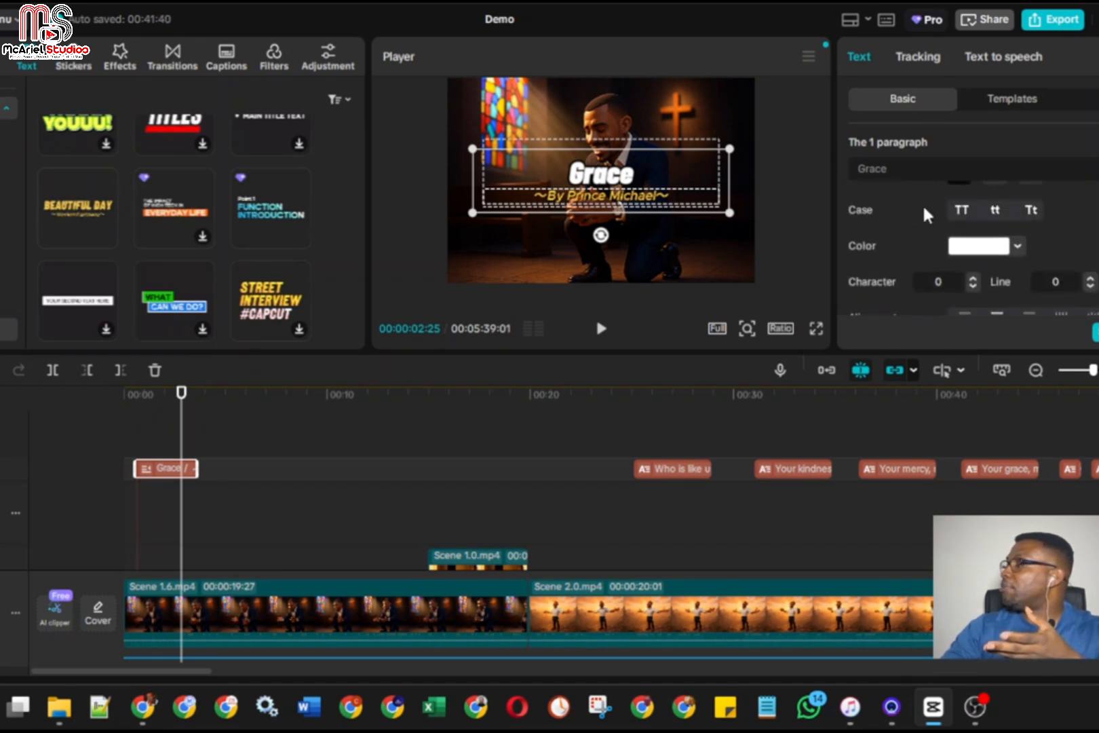
pyautogui.click(958, 223)
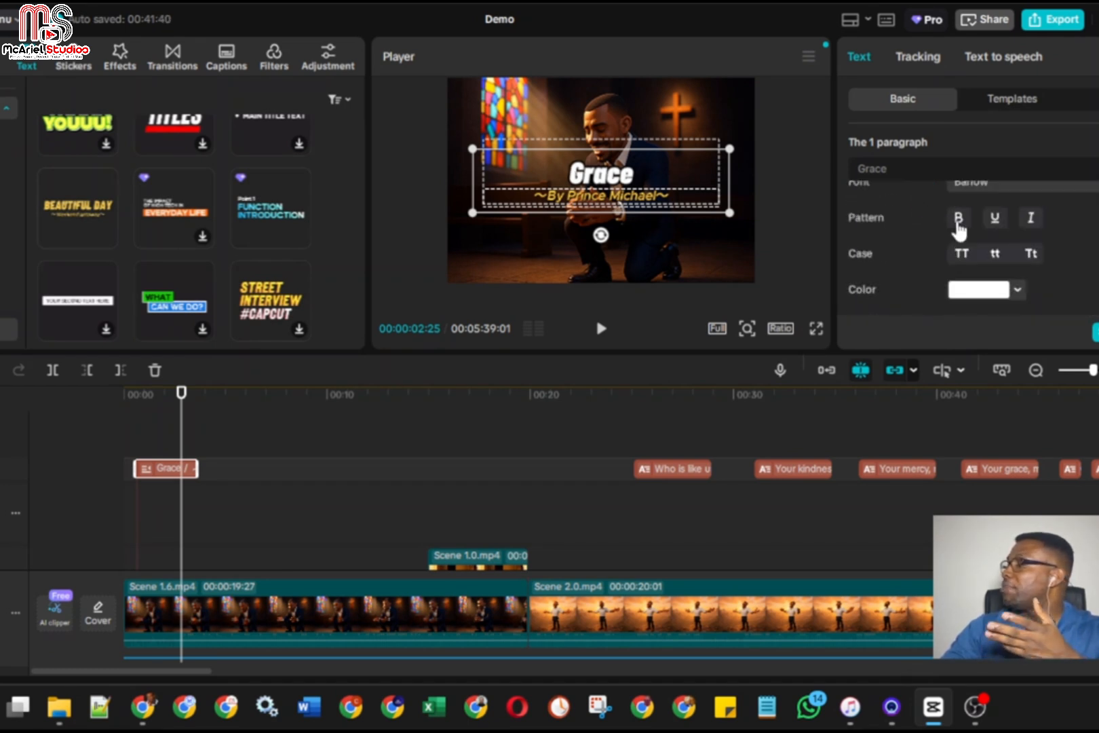
pyautogui.scroll(5, 950, 228)
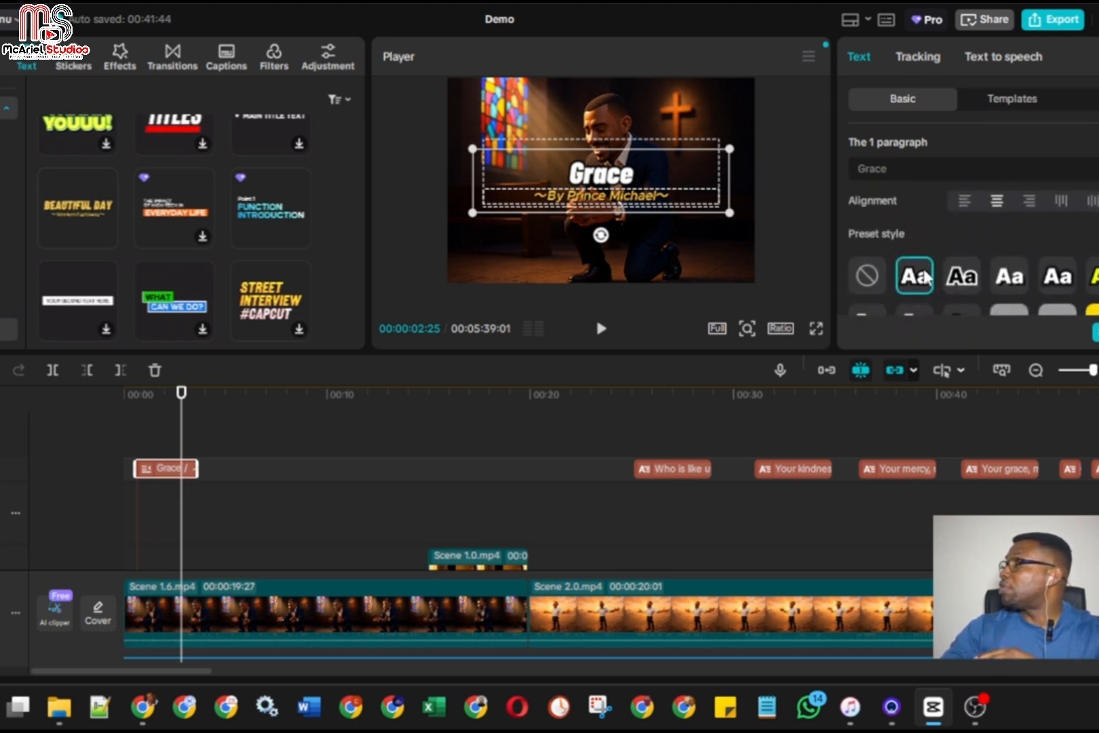
# Examine the Grace paragraph's remaining style options, including blend opacity, outline color and thickness, background, and the blurriness, distance and angle settings
pyautogui.scroll(-4, 928, 276)
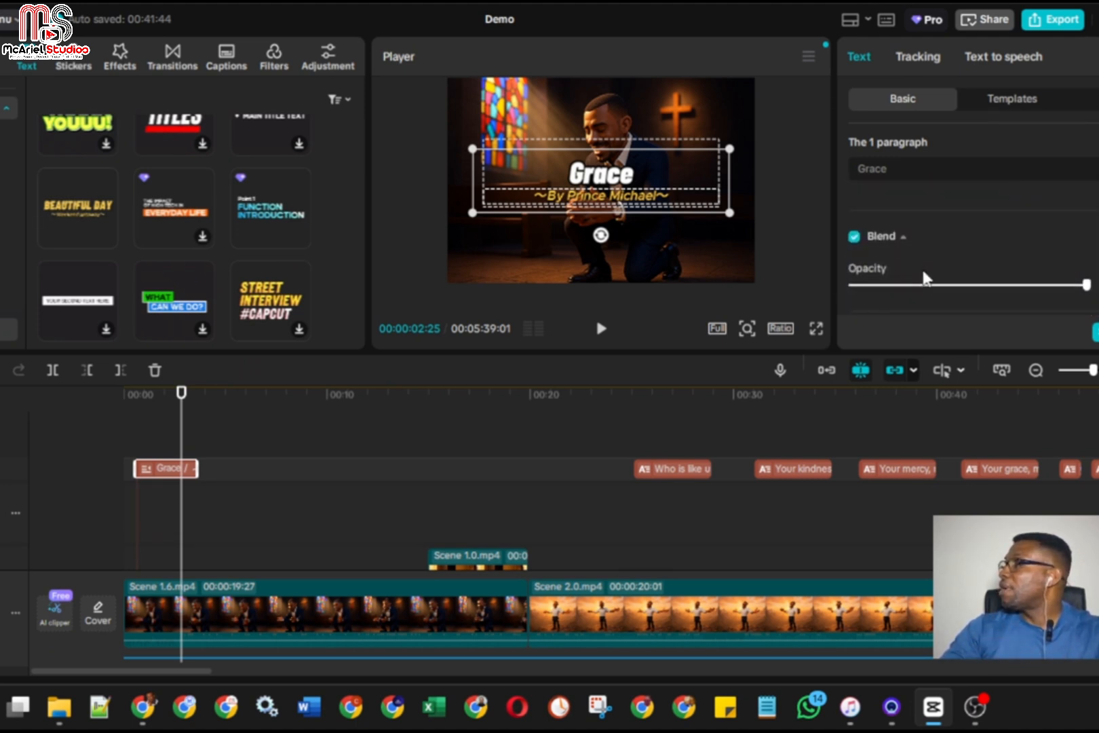
pyautogui.scroll(-3, 921, 268)
pyautogui.scroll(4, 922, 267)
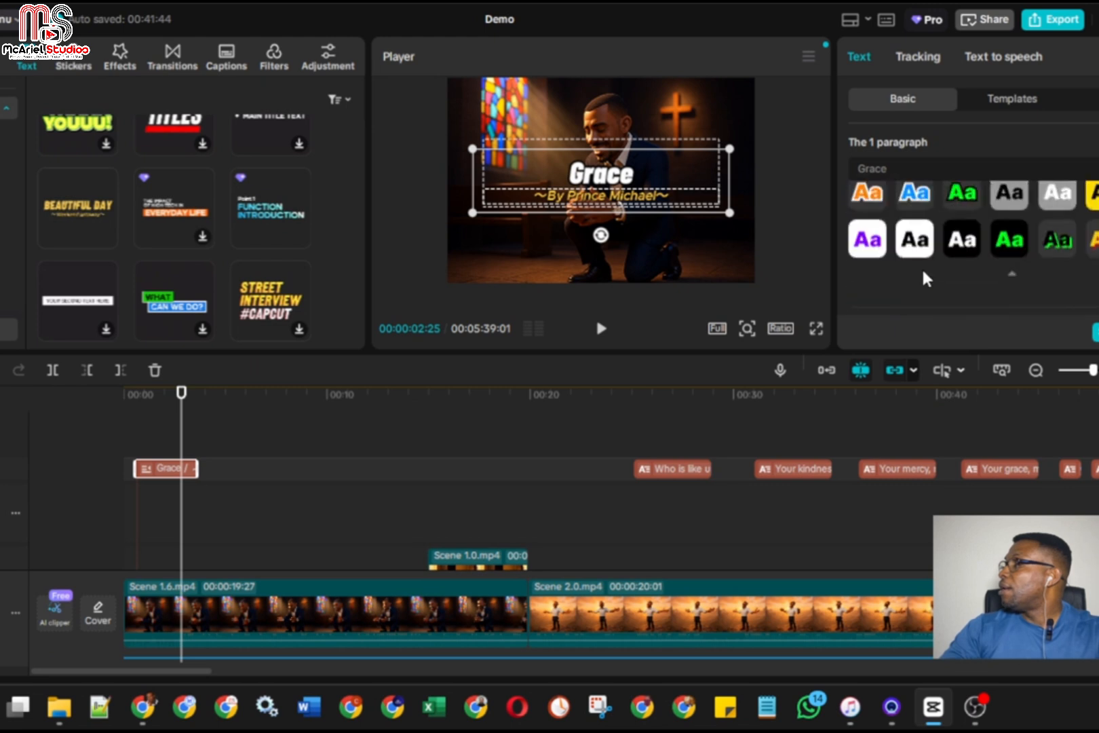
pyautogui.scroll(3, 921, 267)
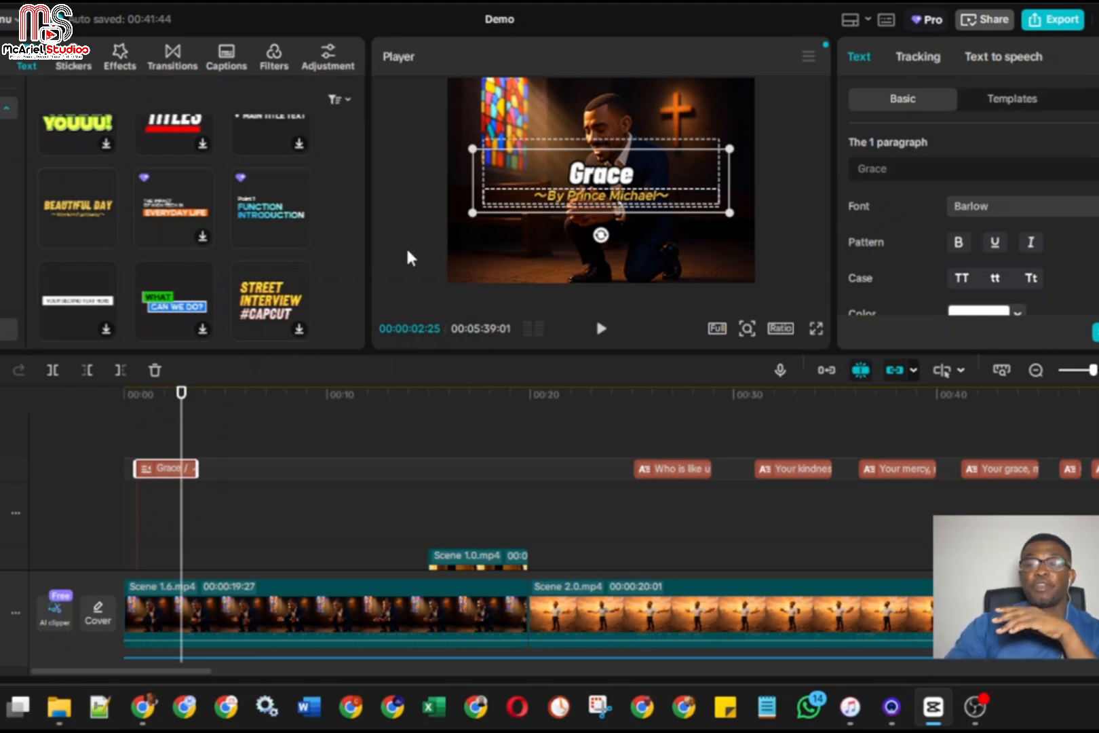
pyautogui.scroll(-3, 882, 235)
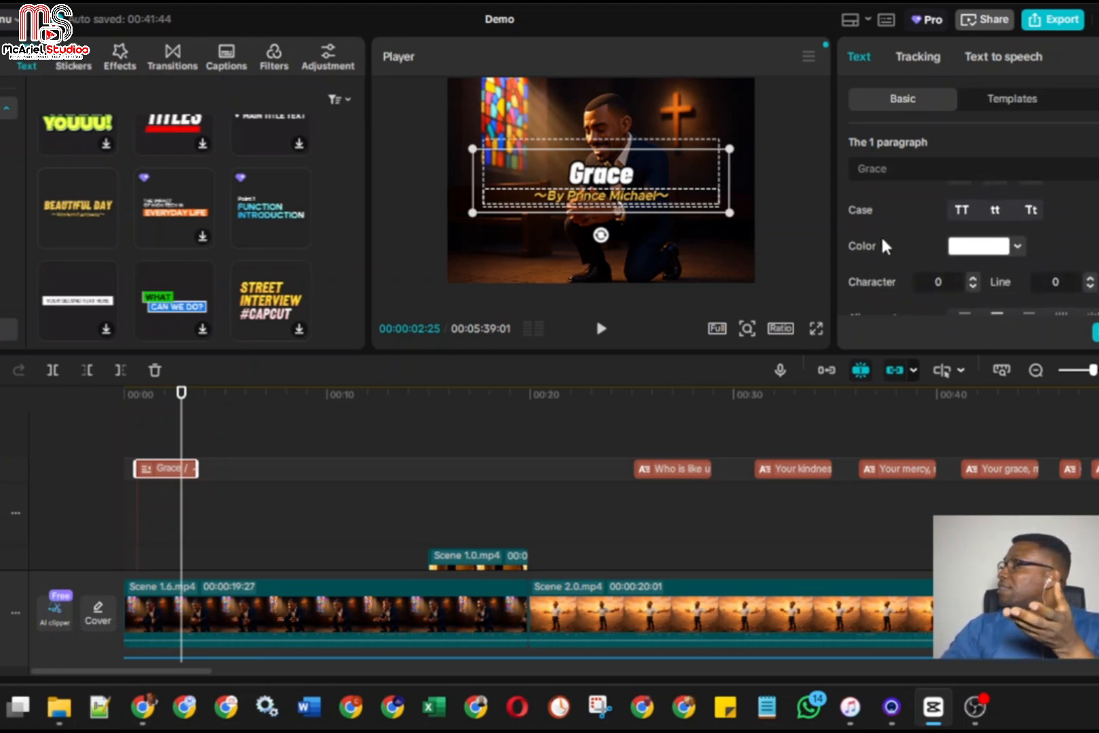
pyautogui.scroll(-5, 881, 235)
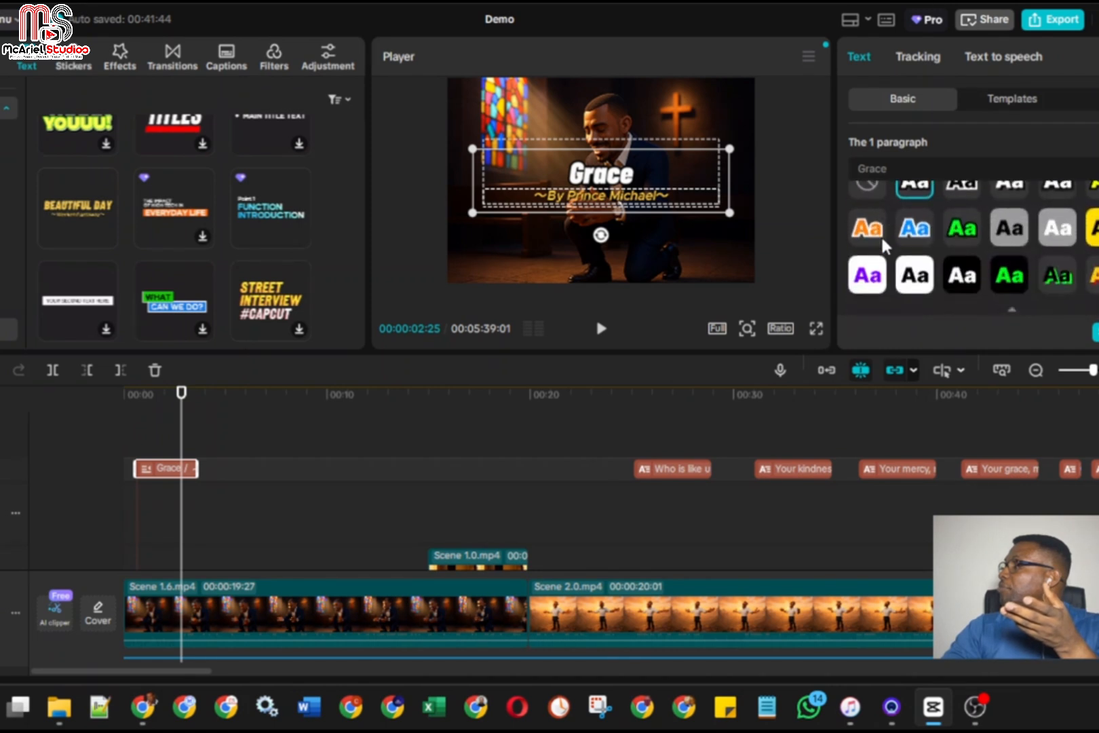
pyautogui.scroll(-5, 882, 240)
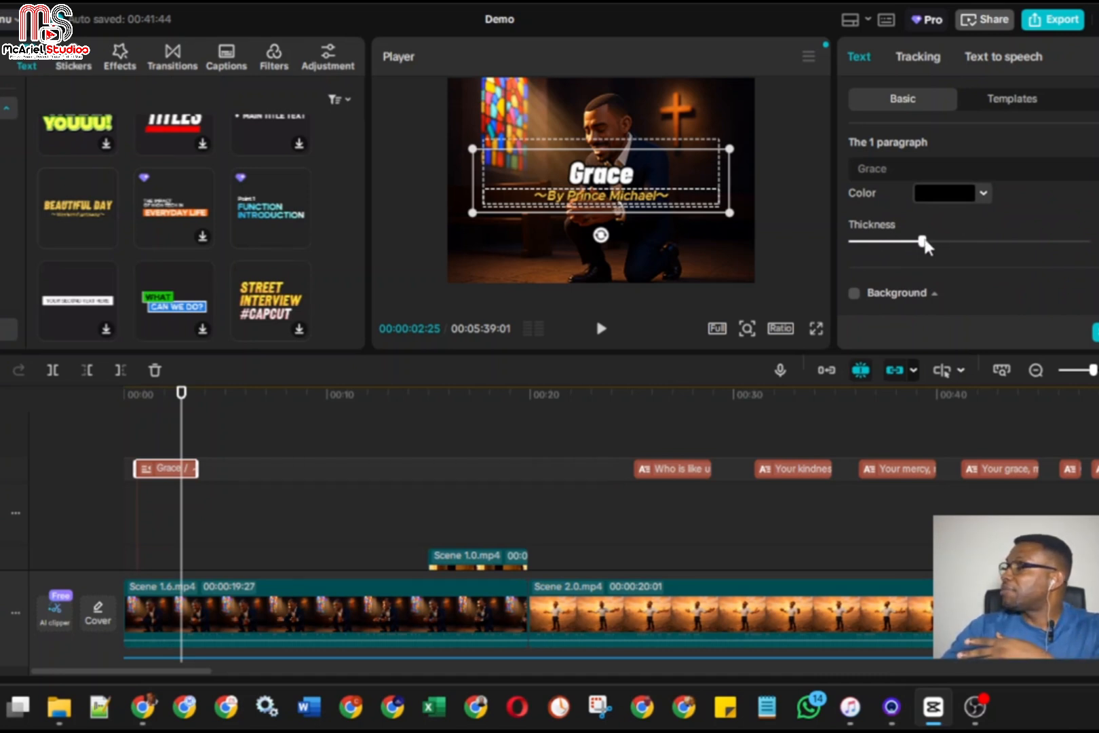
pyautogui.moveTo(923, 241)
pyautogui.mouseDown()
pyautogui.moveTo(1011, 243)
pyautogui.moveTo(926, 243)
pyautogui.mouseUp()
pyautogui.scroll(-4, 945, 251)
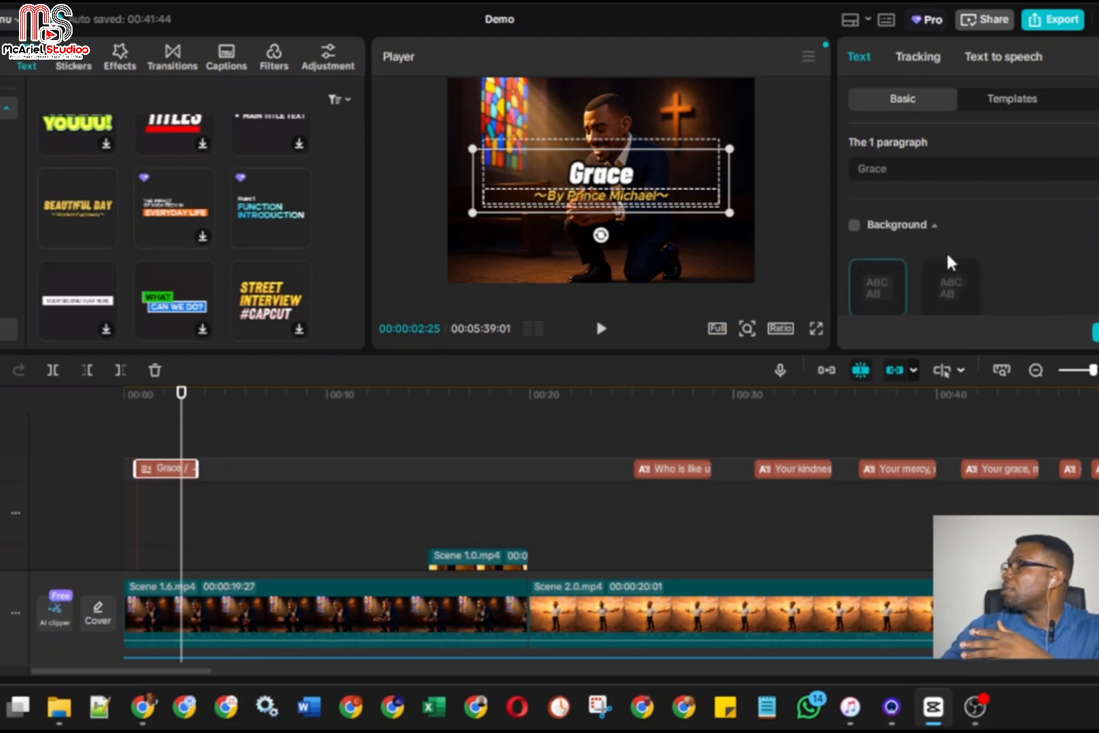
pyautogui.scroll(-4, 1007, 260)
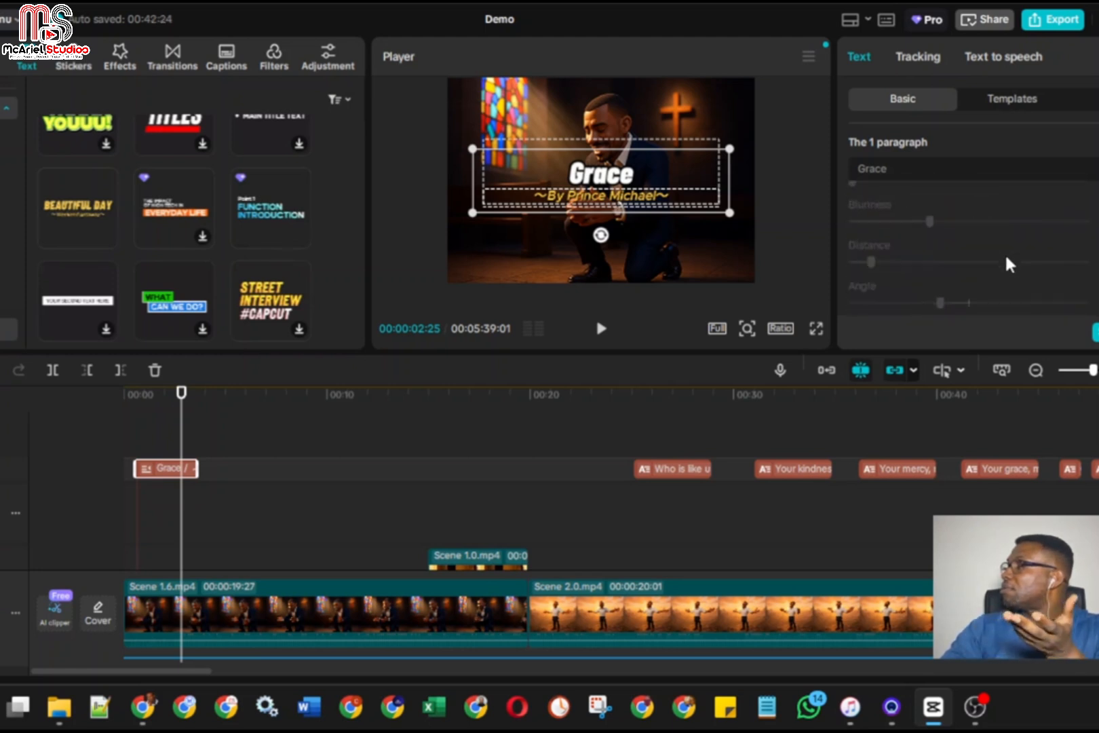
# Change the text color of the second paragraph, the artist credit, to off-white E8E6E1
pyautogui.scroll(4, 1007, 258)
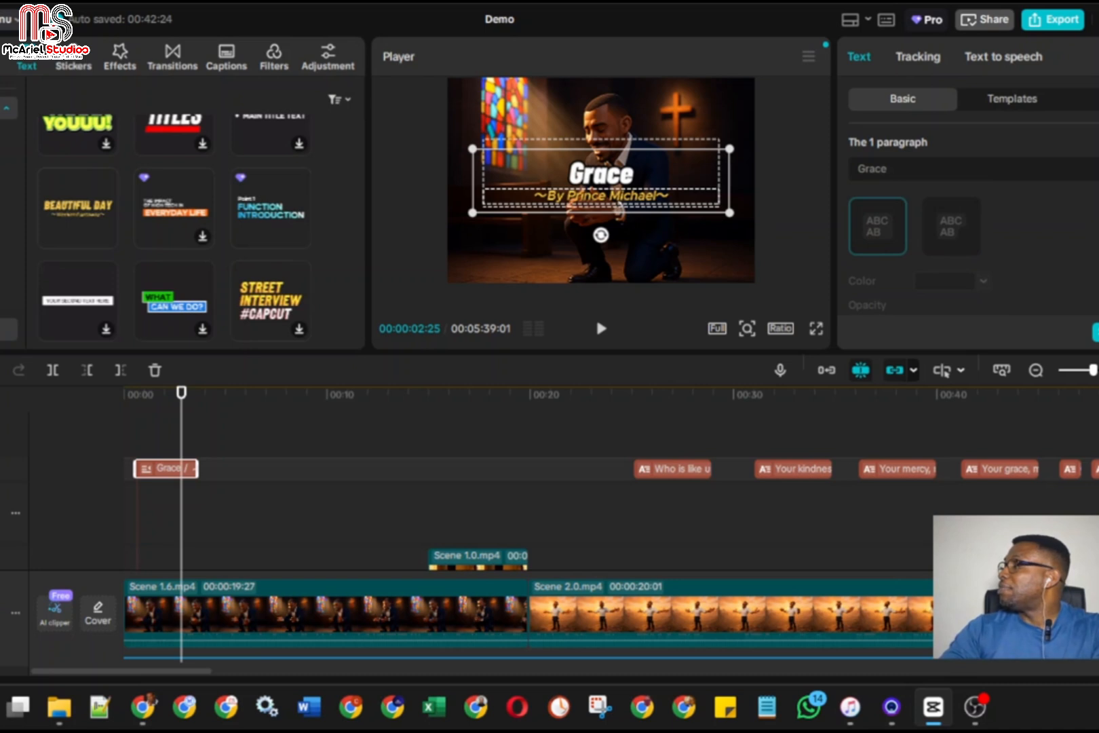
pyautogui.scroll(-5, 1007, 260)
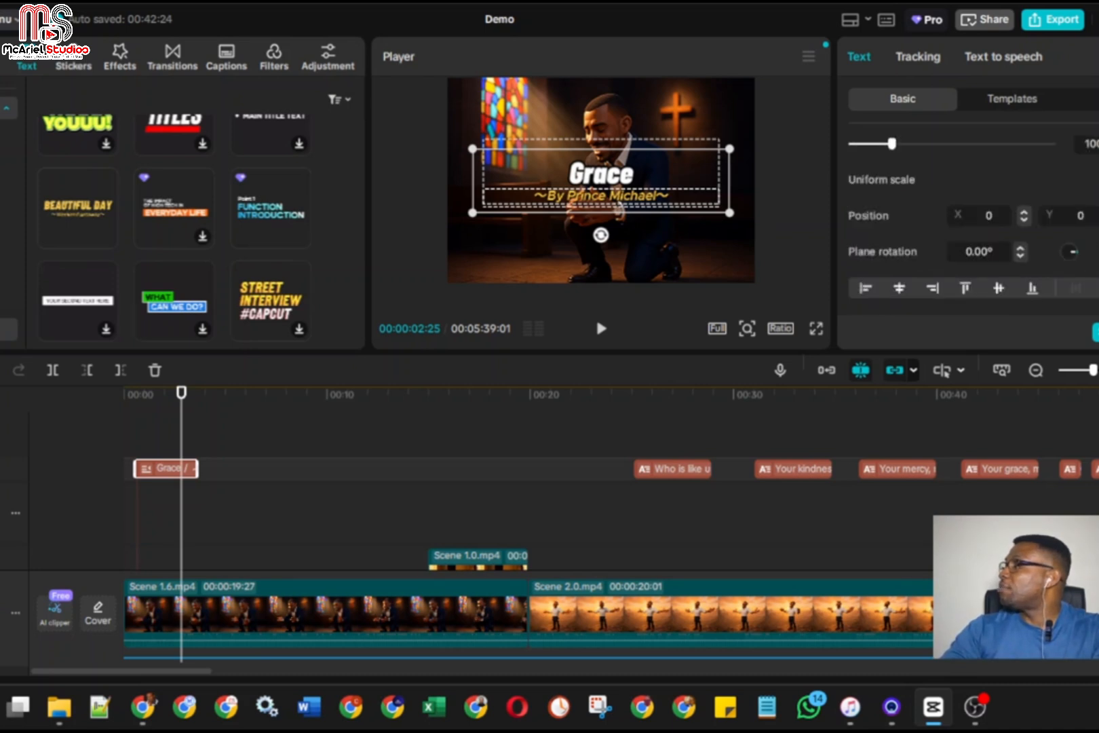
pyautogui.scroll(1, 1007, 260)
pyautogui.scroll(2, 857, 230)
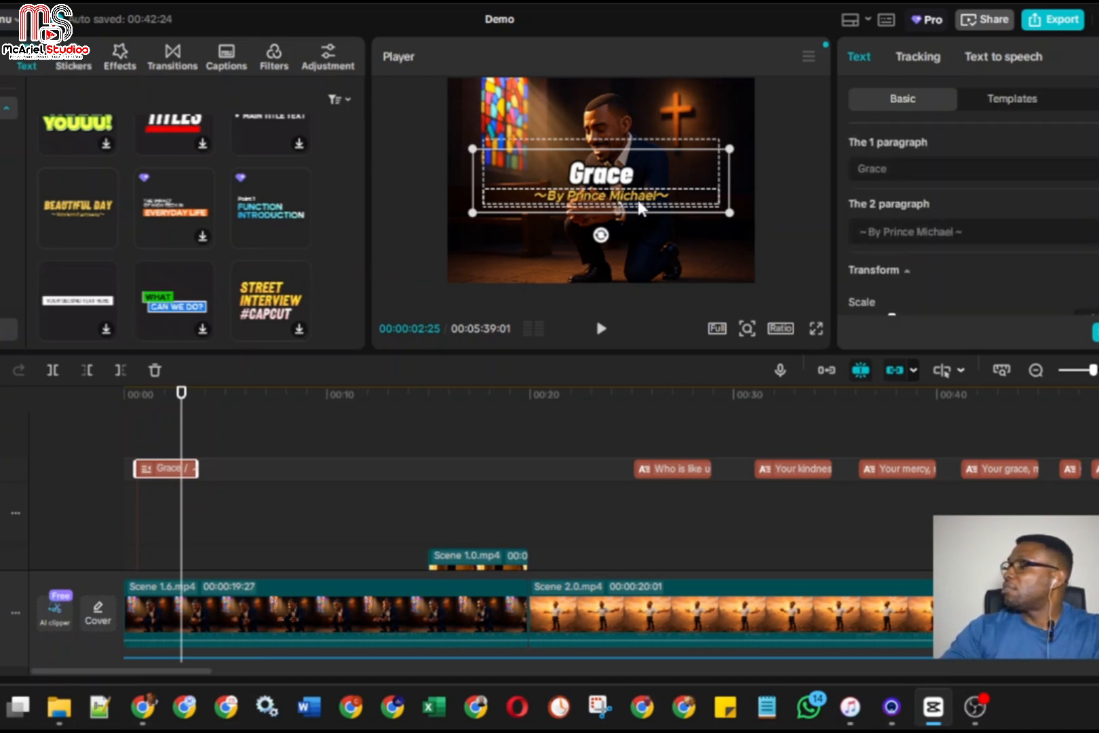
pyautogui.click(1002, 232)
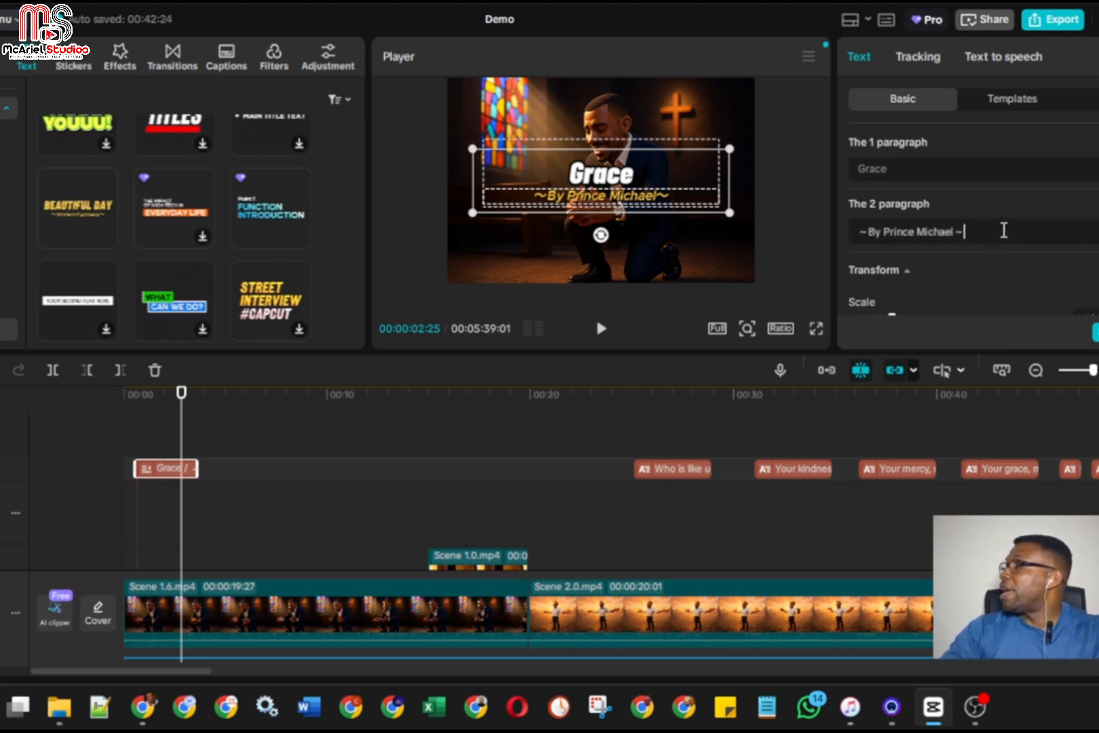
pyautogui.scroll(-3, 1096, 263)
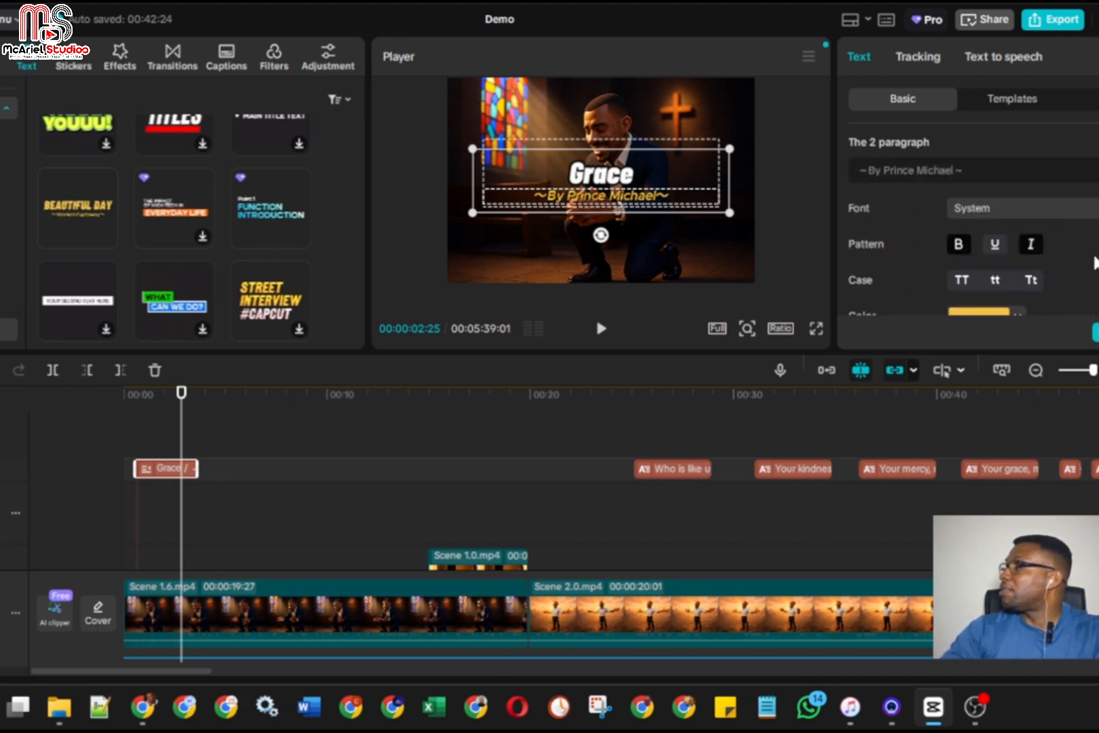
pyautogui.click(1017, 248)
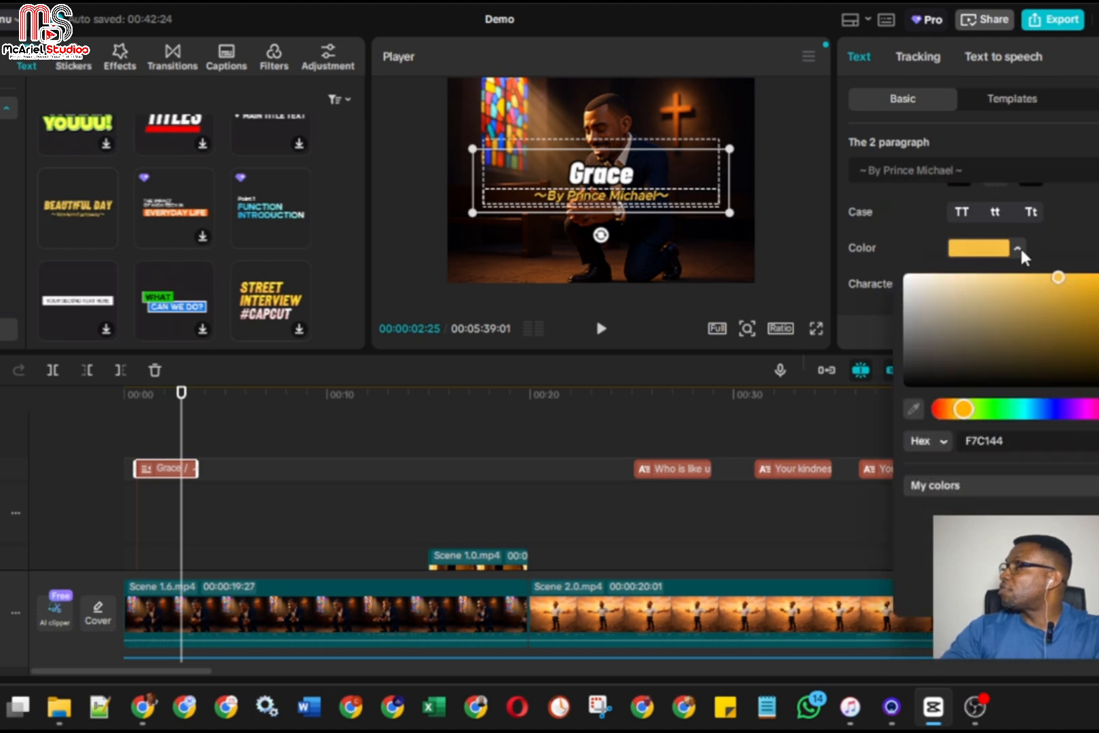
pyautogui.click(910, 285)
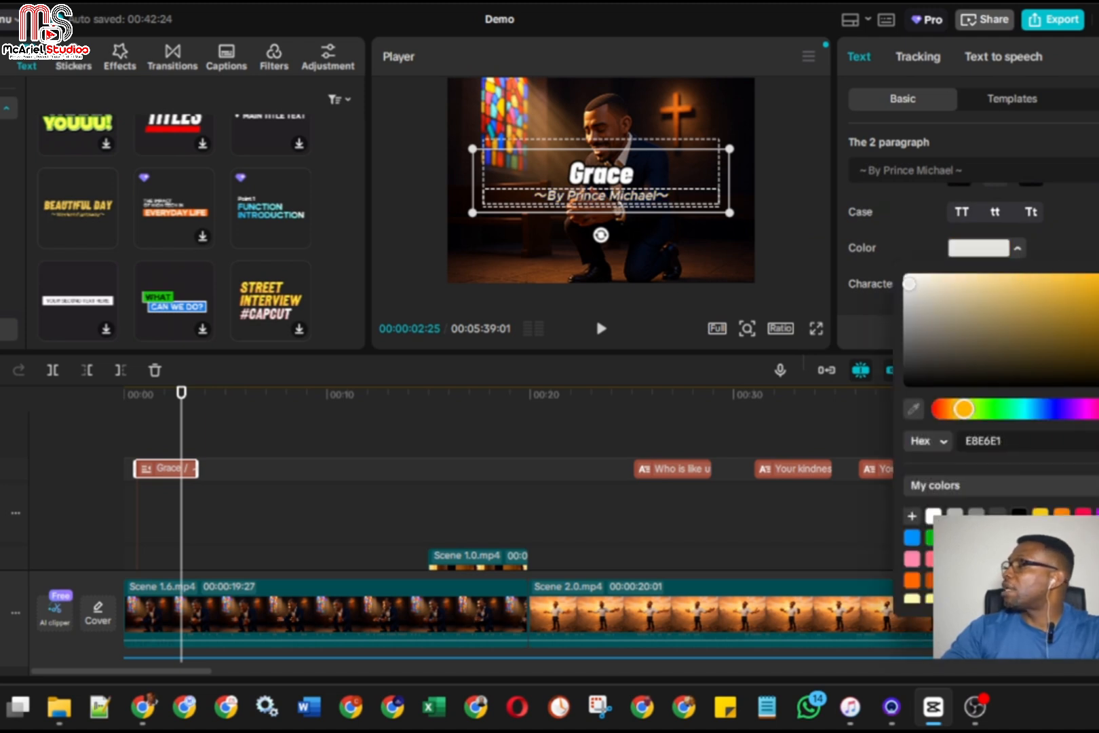
# Apply the white preset style with a thin black outline to the artist credit paragraph
pyautogui.scroll(2, 970, 258)
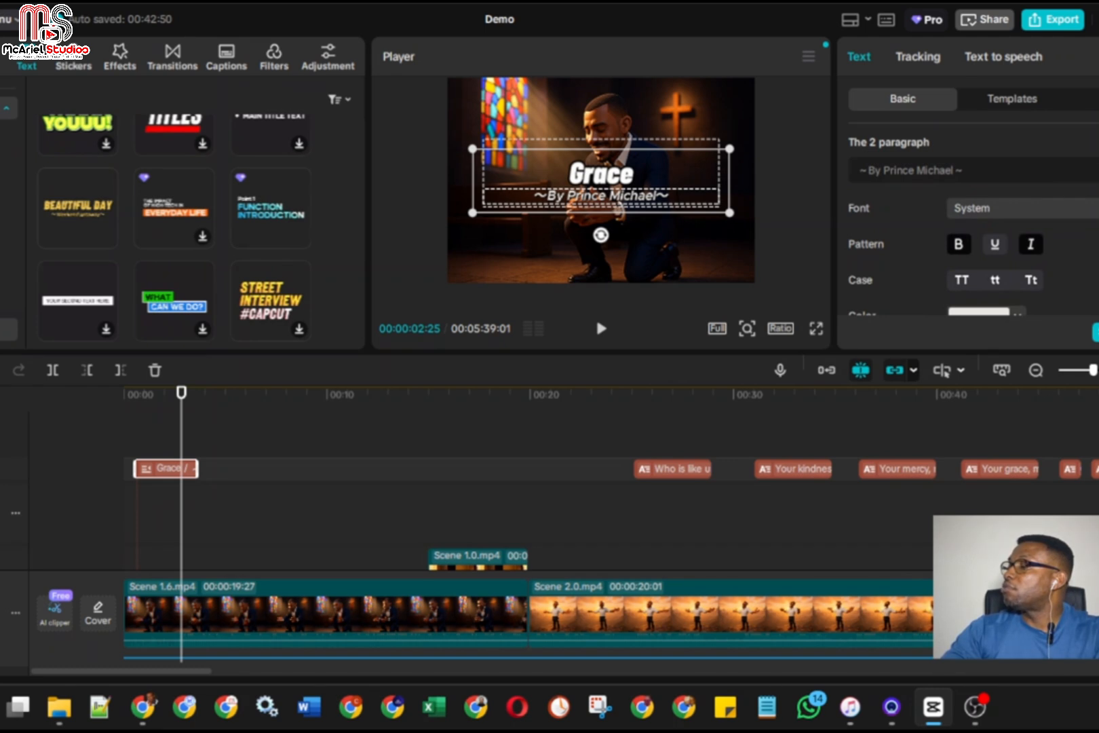
pyautogui.scroll(-4, 971, 251)
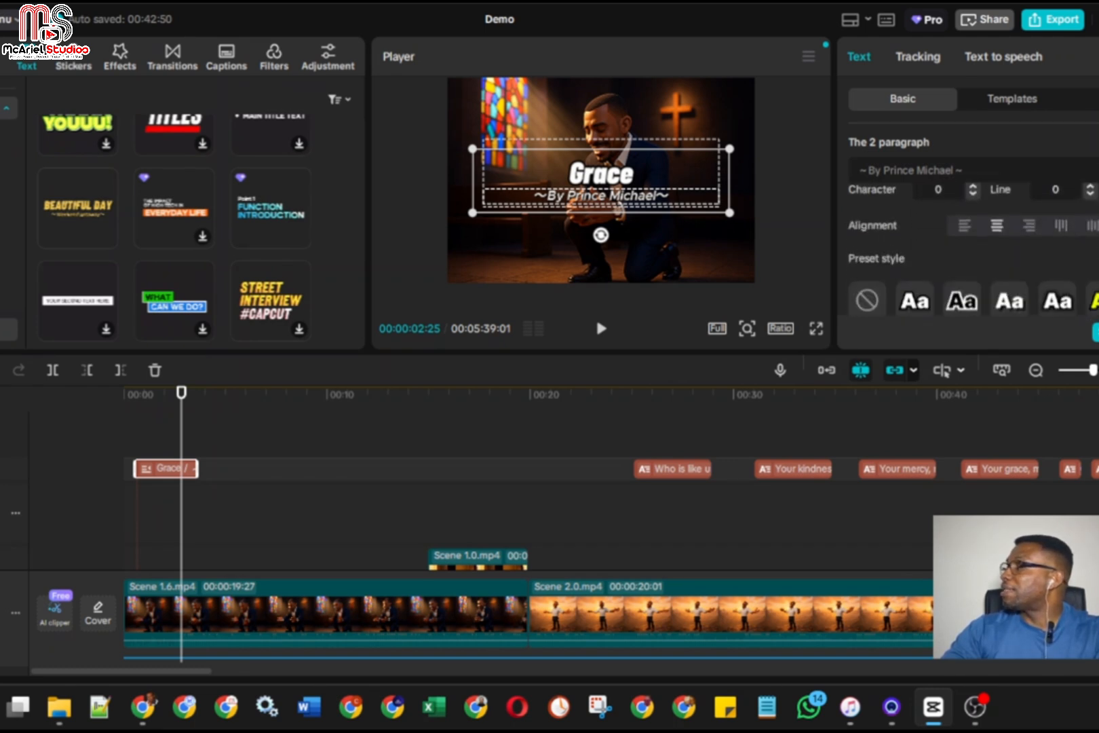
pyautogui.scroll(-1, 971, 251)
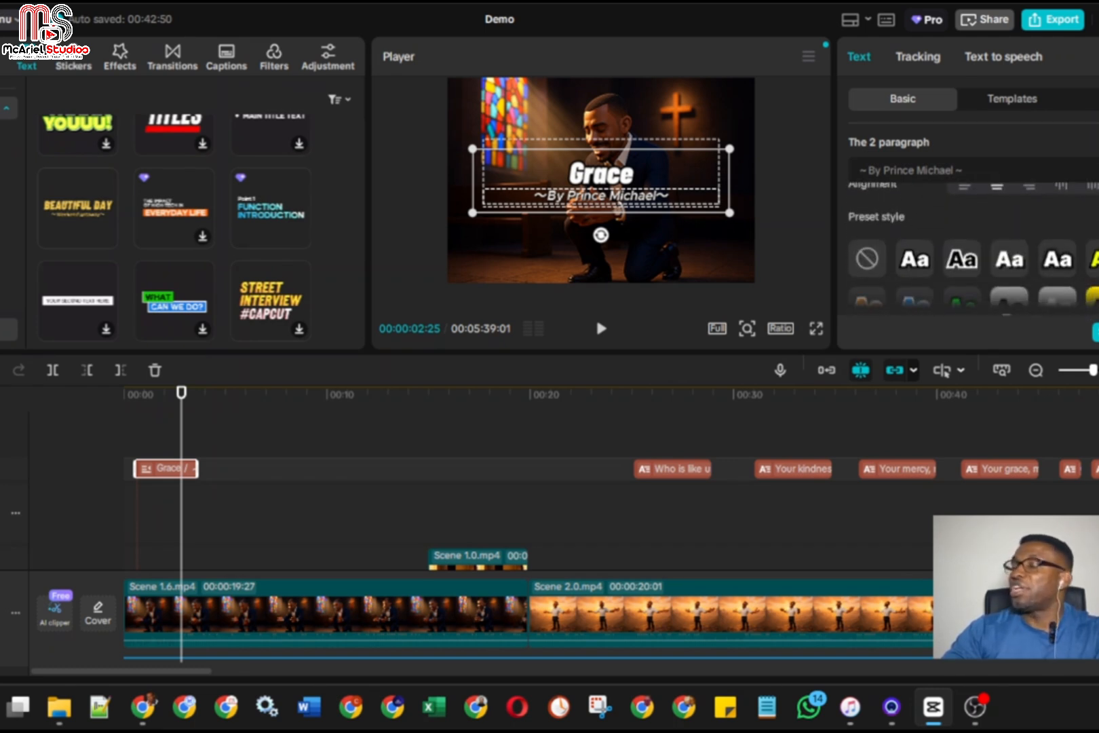
pyautogui.click(921, 266)
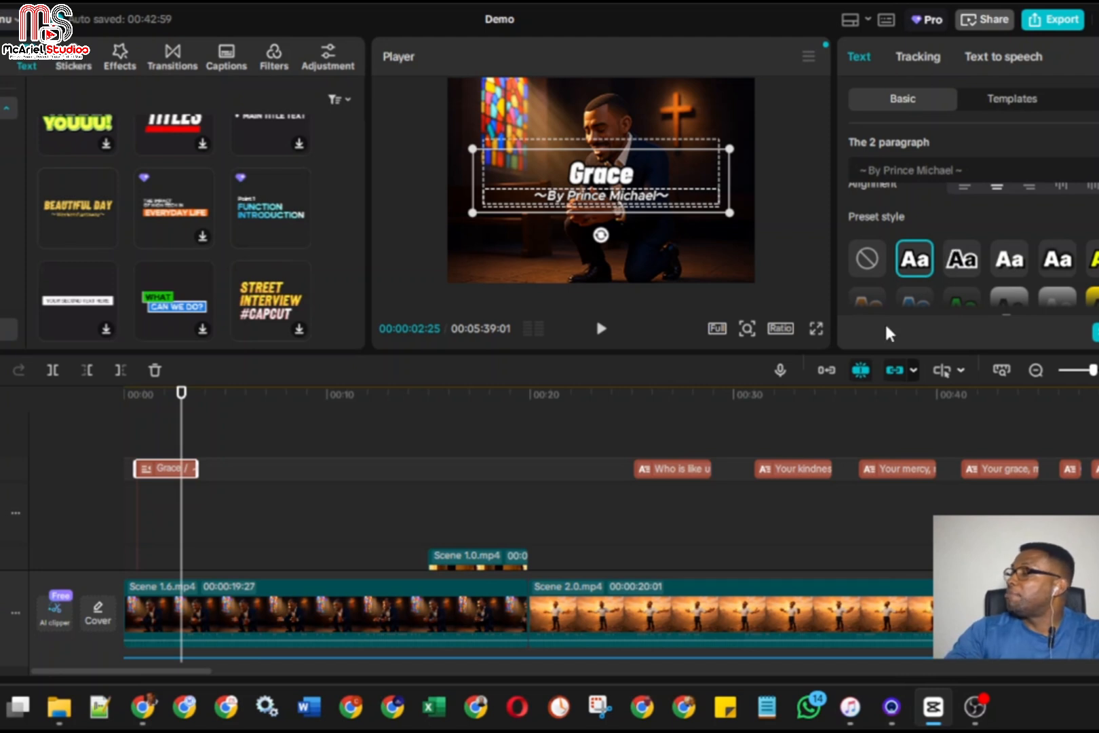
# Check the restyled title full screen and play the opening from the start of the video
pyautogui.click(816, 328)
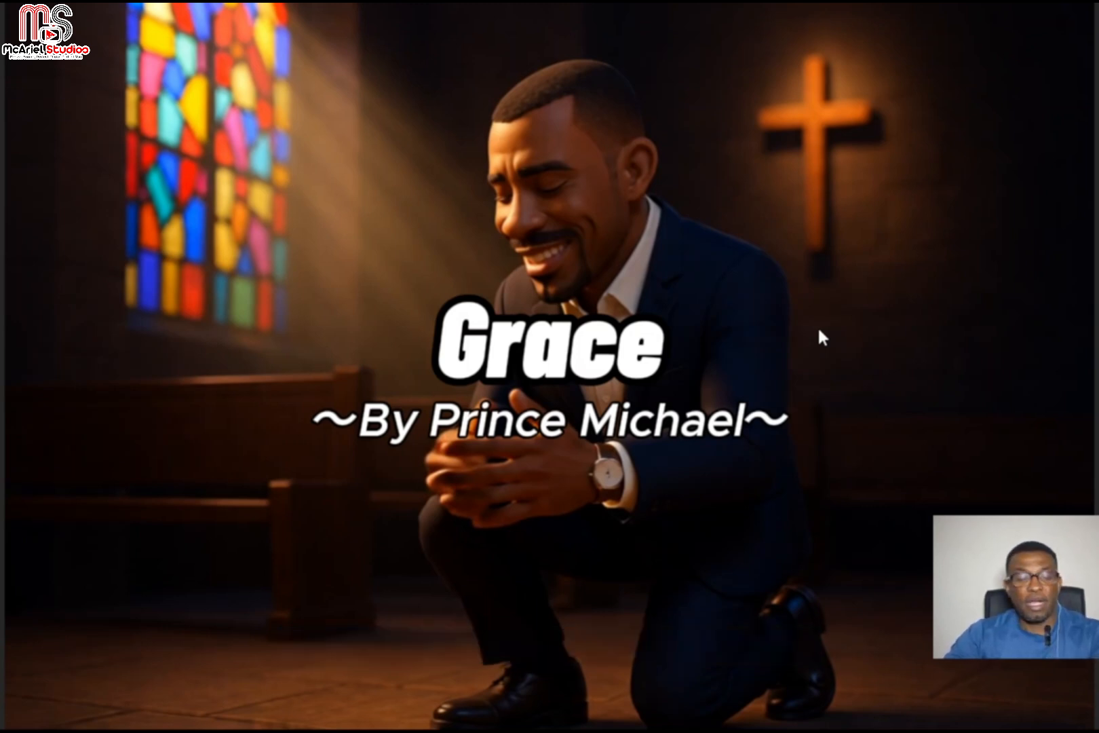
pyautogui.press('Escape')
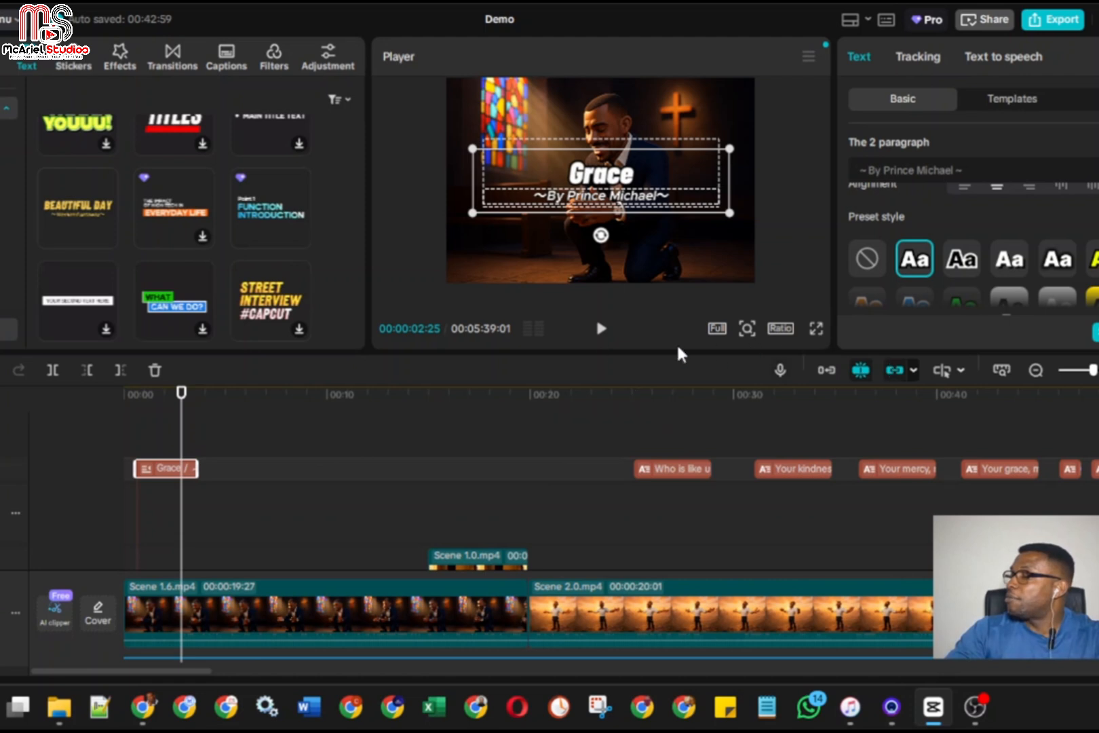
pyautogui.moveTo(179, 445); pyautogui.dragTo(123, 445)
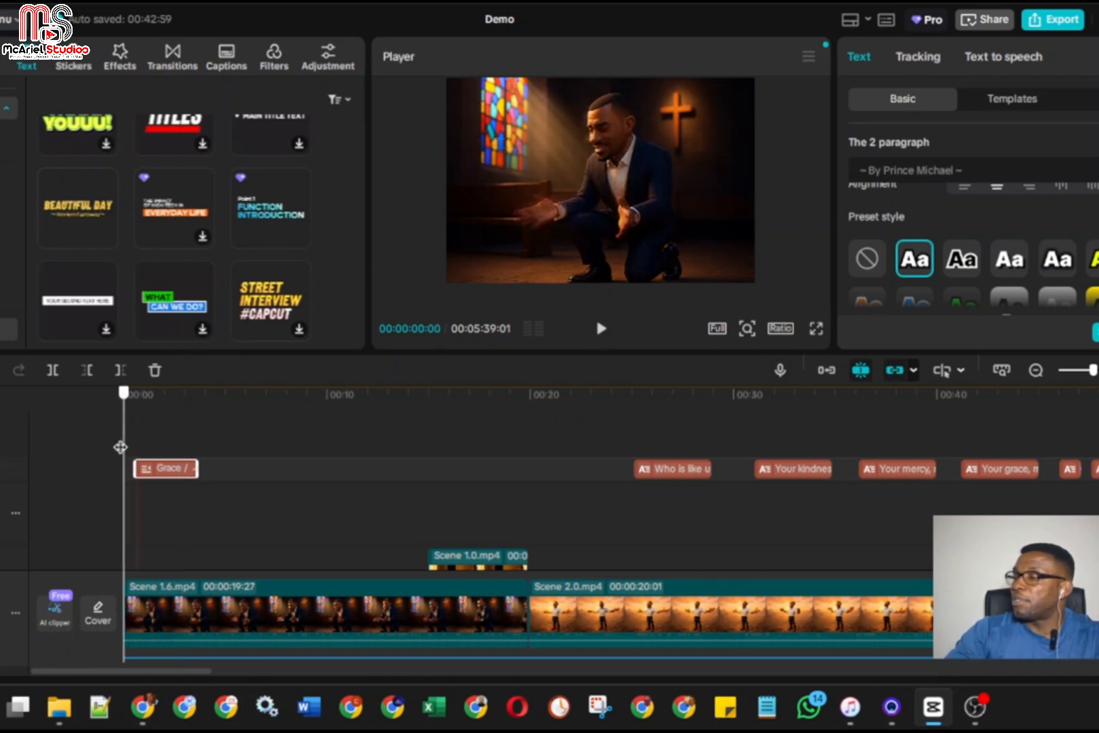
pyautogui.click(818, 324)
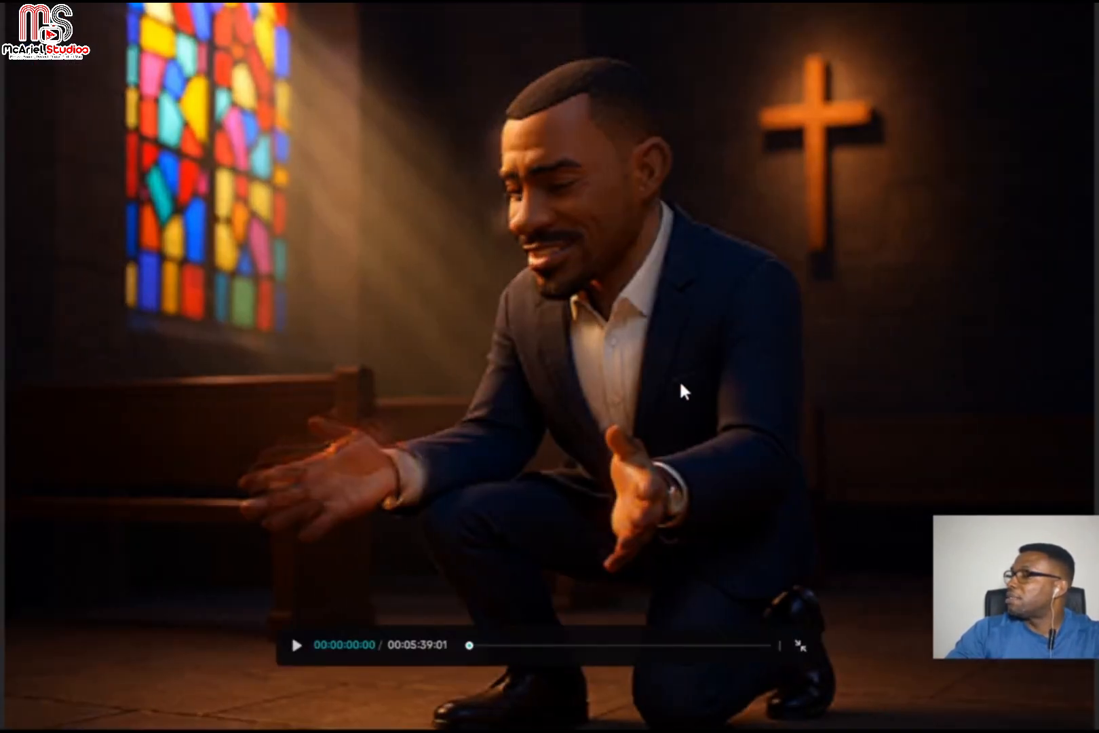
pyautogui.click(293, 644)
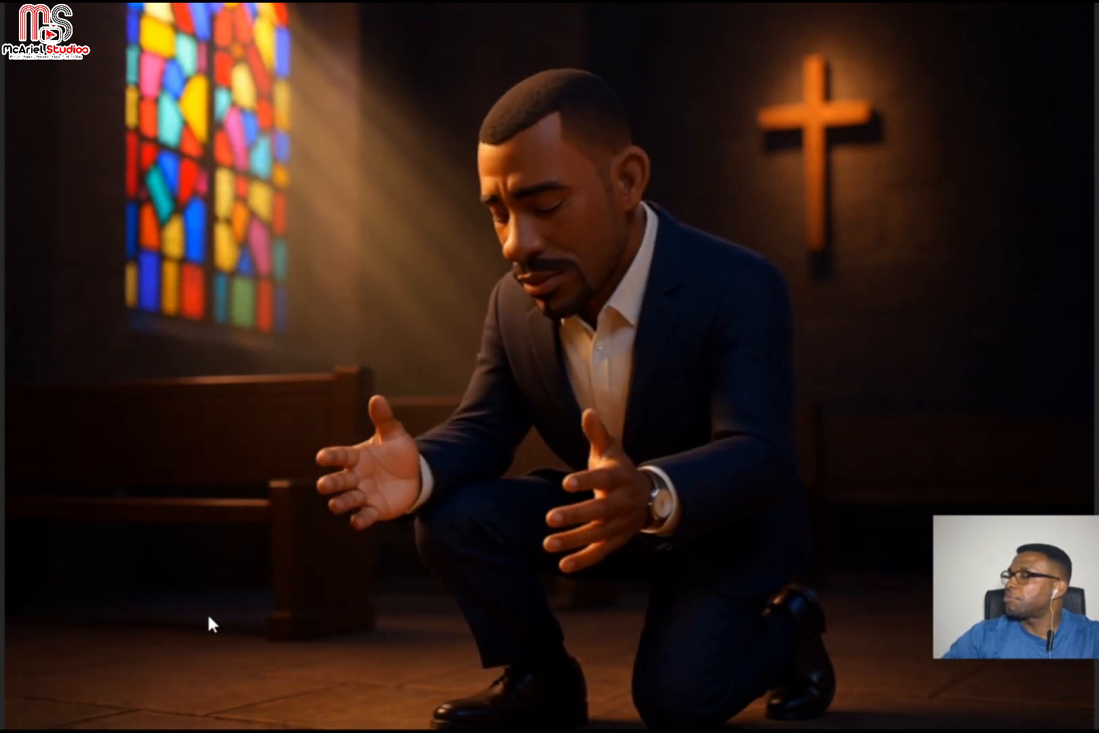
pyautogui.press('Escape')
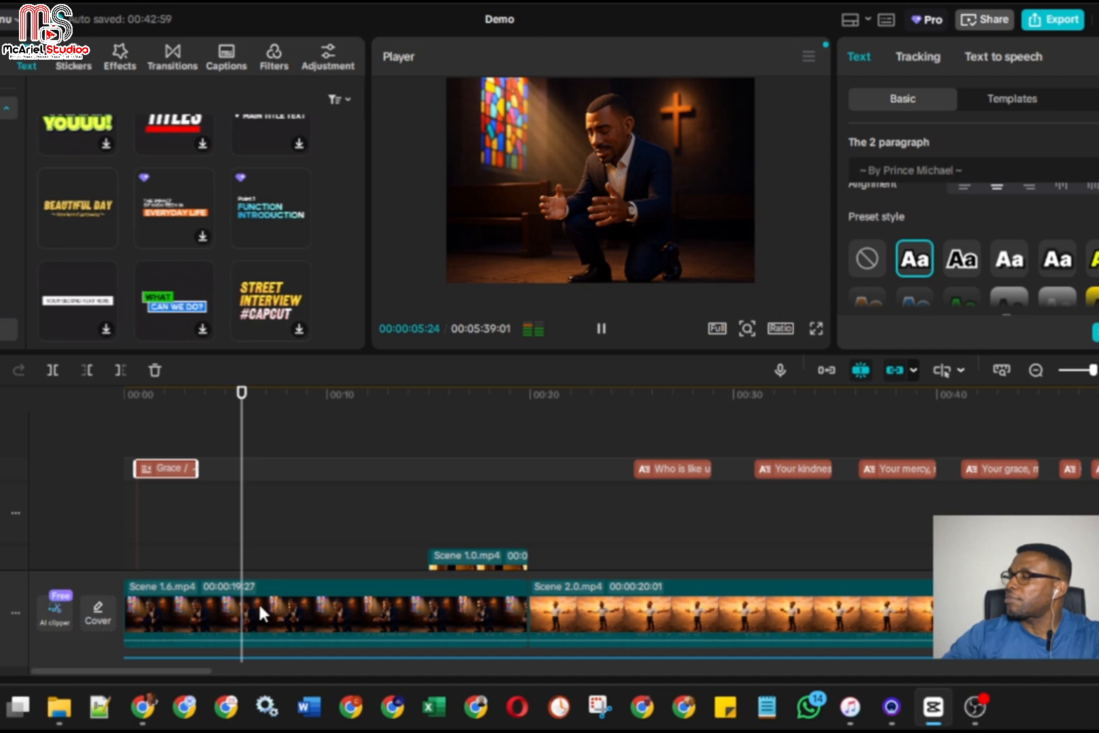
pyautogui.click(601, 328)
# Extend the end of the opening title clip to about 00:00:05:04 and preview it full screen from the start
pyautogui.moveTo(200, 468); pyautogui.dragTo(230, 468)
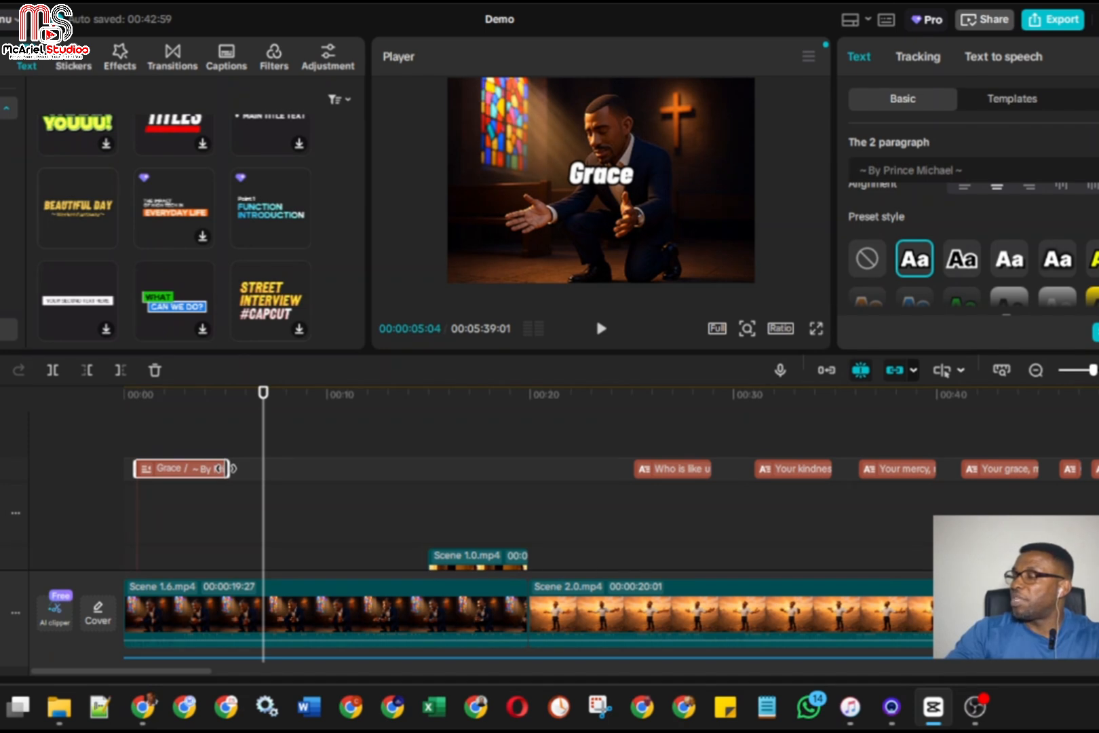
pyautogui.moveTo(262, 454); pyautogui.dragTo(119, 451)
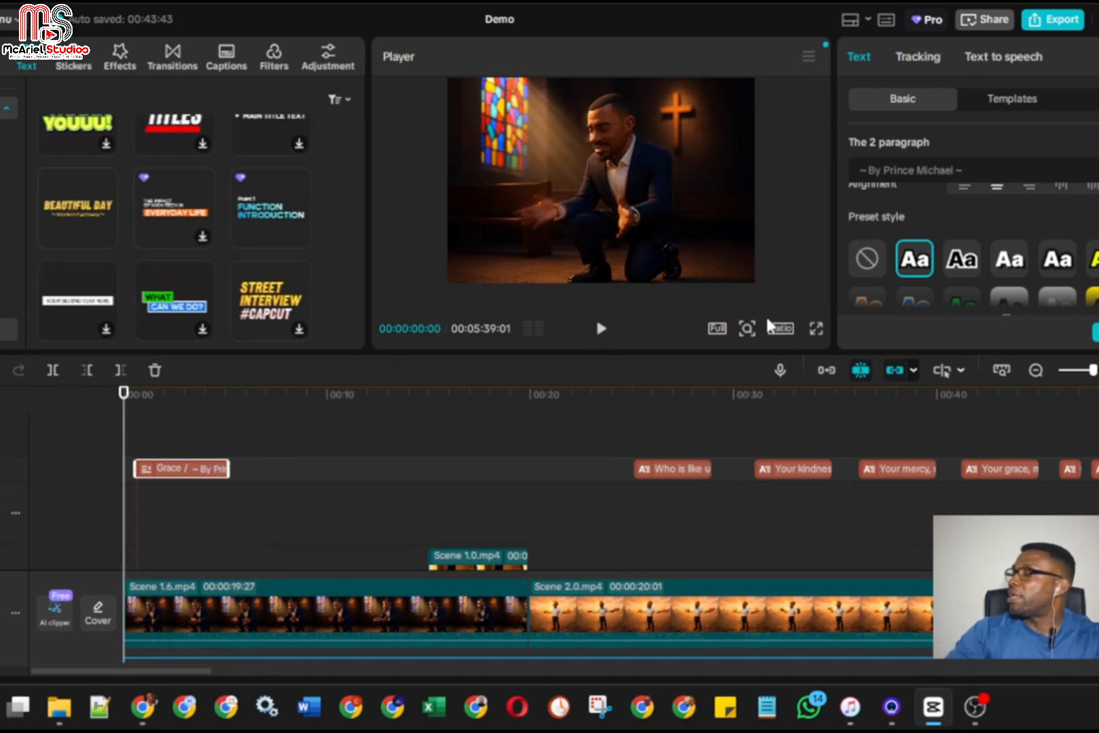
pyautogui.click(815, 328)
pyautogui.moveTo(361, 617)
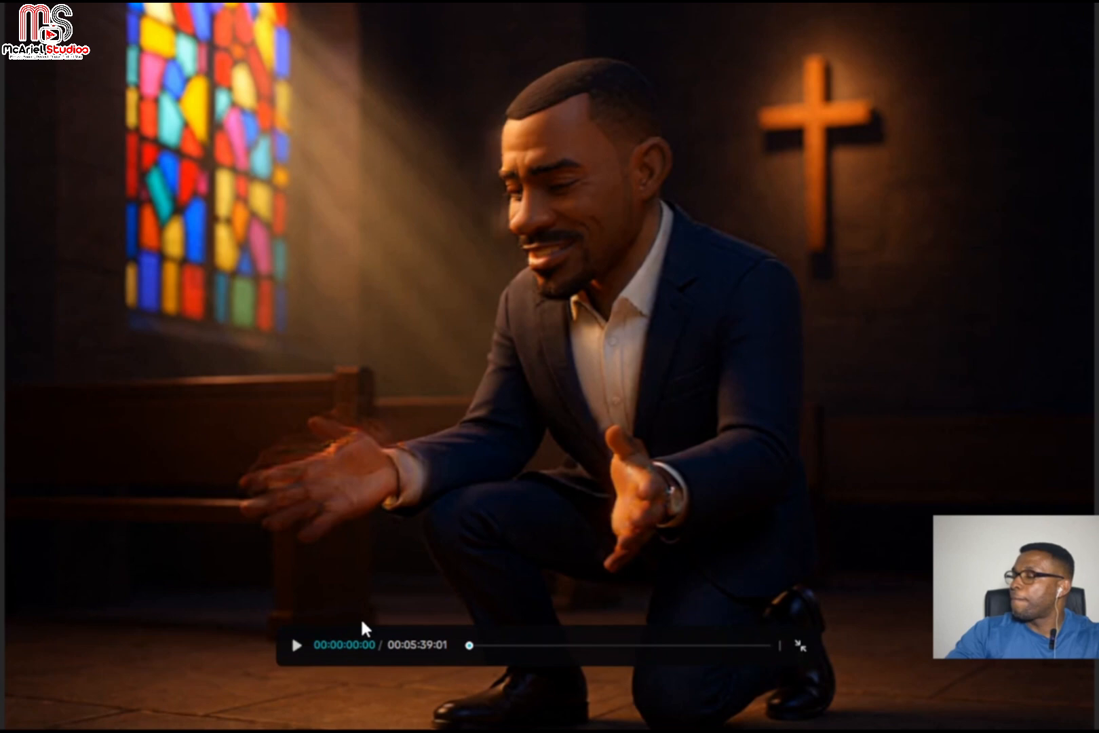
pyautogui.click(297, 646)
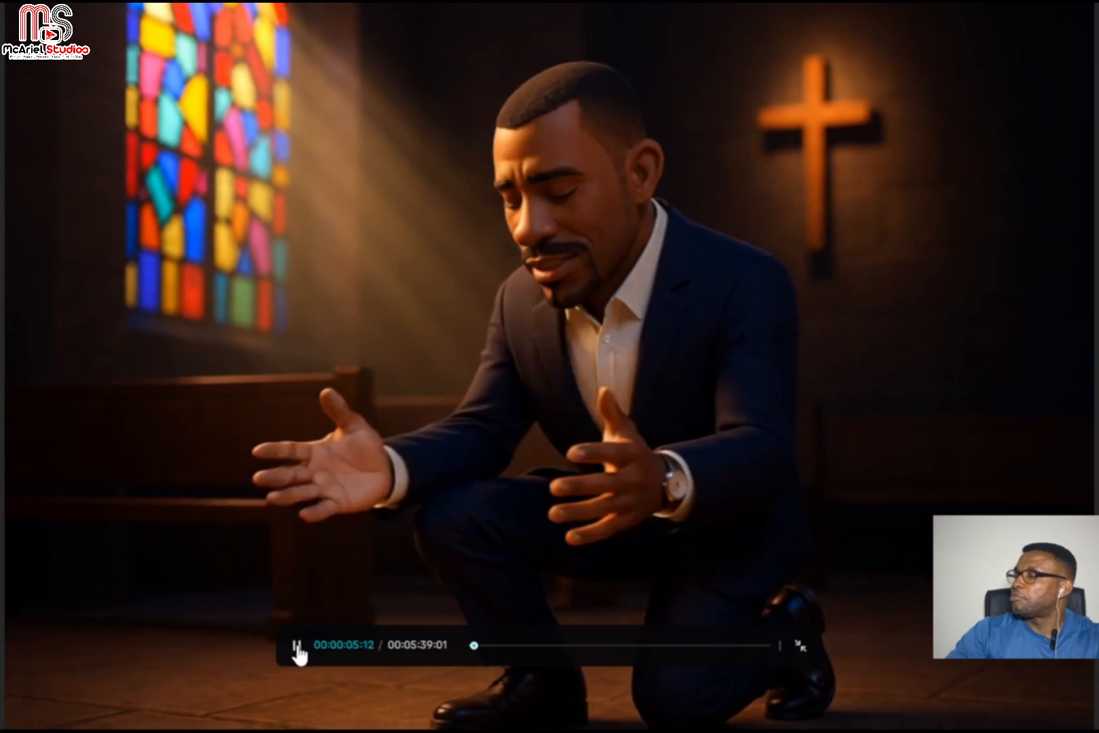
pyautogui.click(297, 646)
pyautogui.press('Escape')
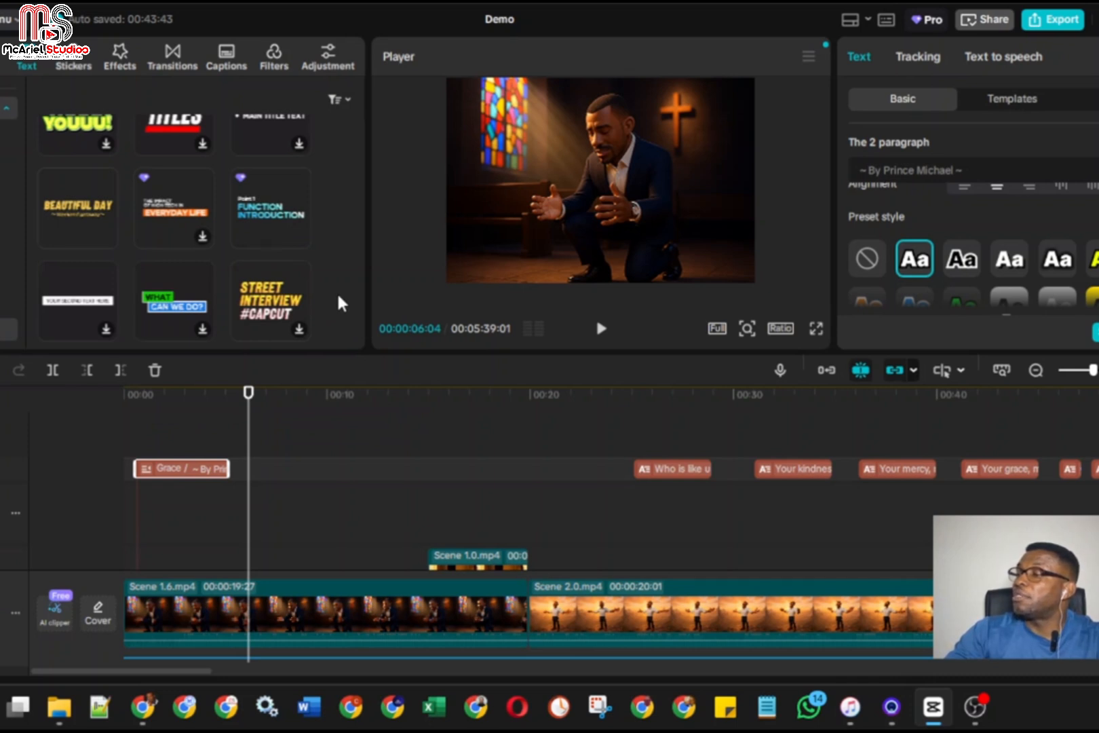
# Browse the Title category of text templates for other animated title designs
pyautogui.moveTo(278, 209)
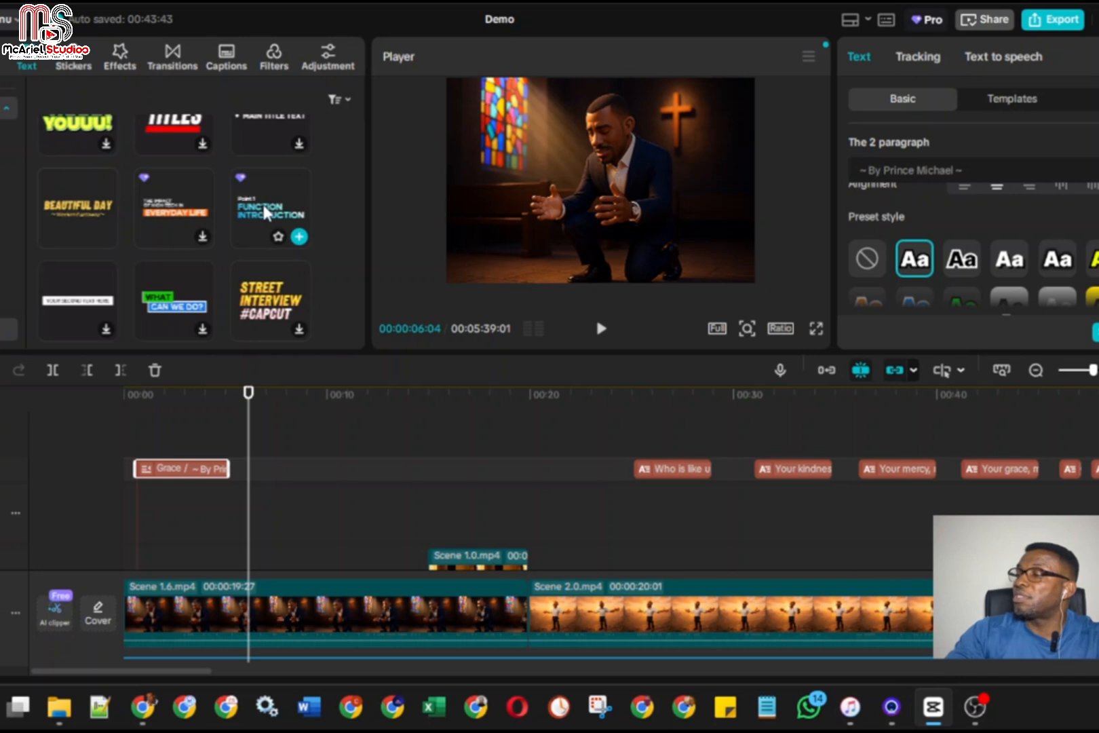
pyautogui.scroll(2, 332, 247)
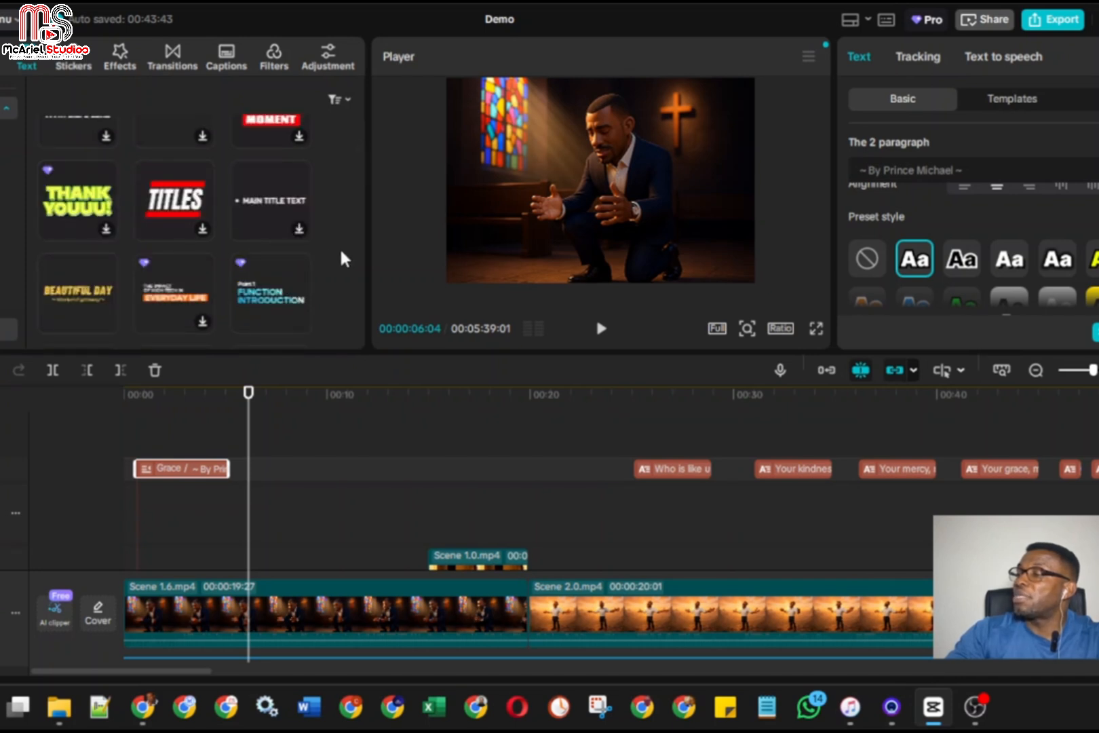
pyautogui.scroll(2, 341, 247)
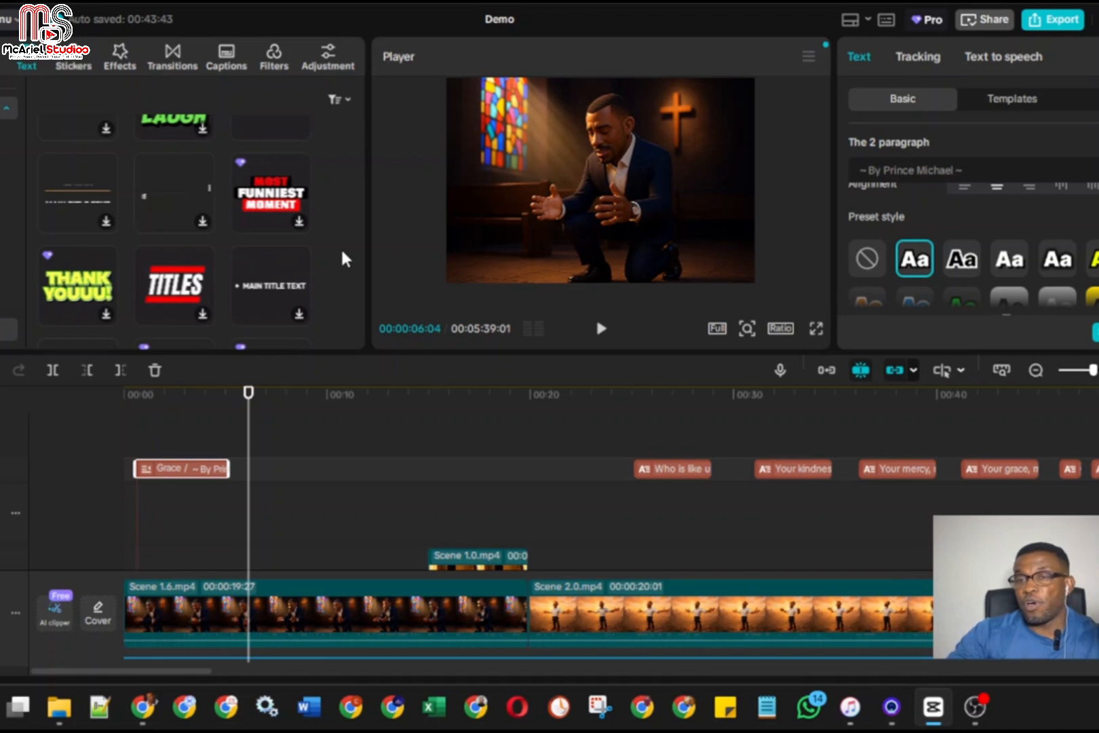
pyautogui.scroll(2, 340, 247)
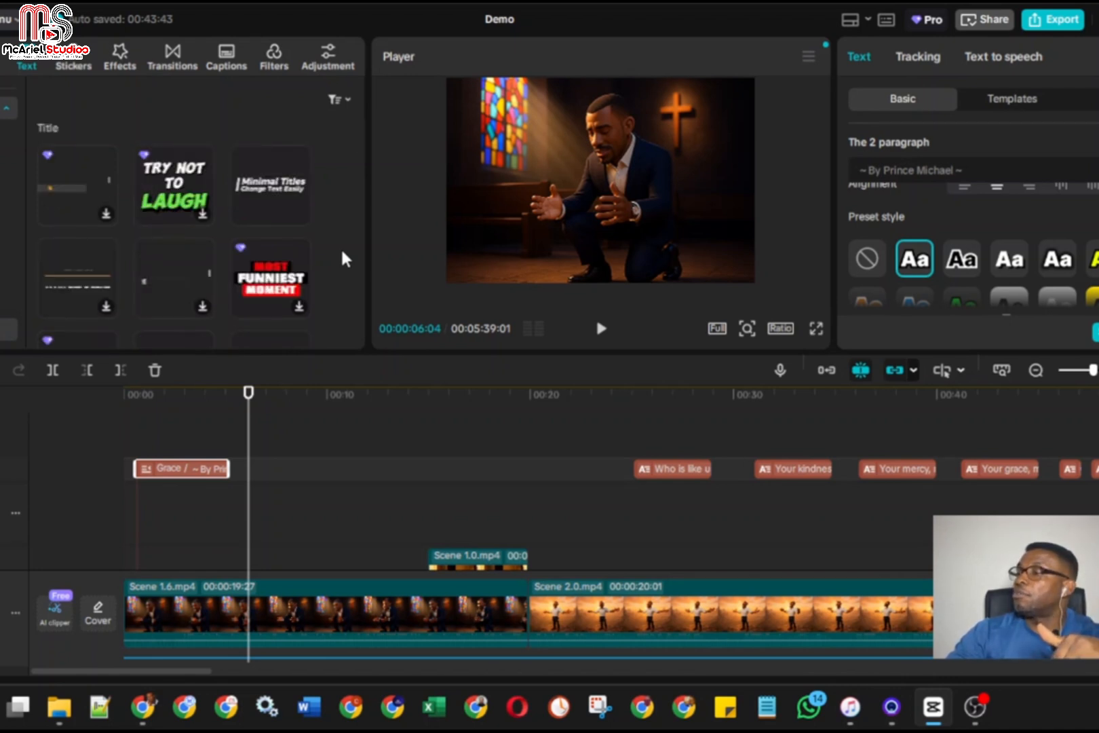
pyautogui.scroll(2, 342, 252)
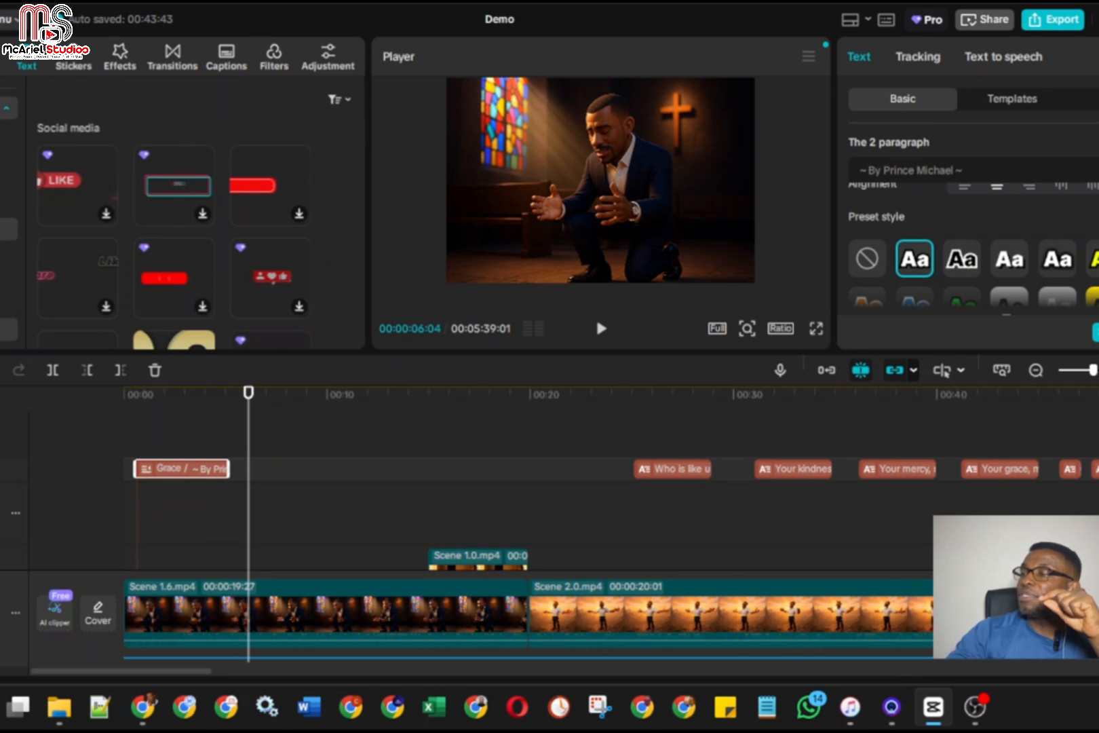
pyautogui.click(6, 229)
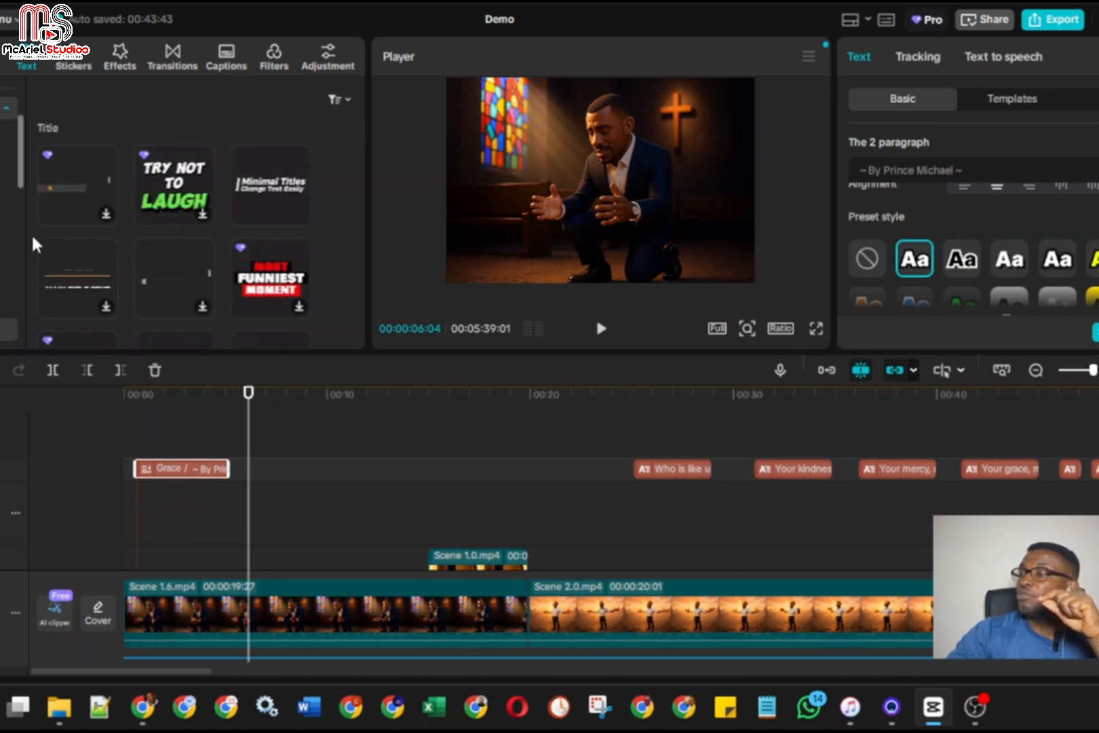
pyautogui.scroll(-5, 89, 249)
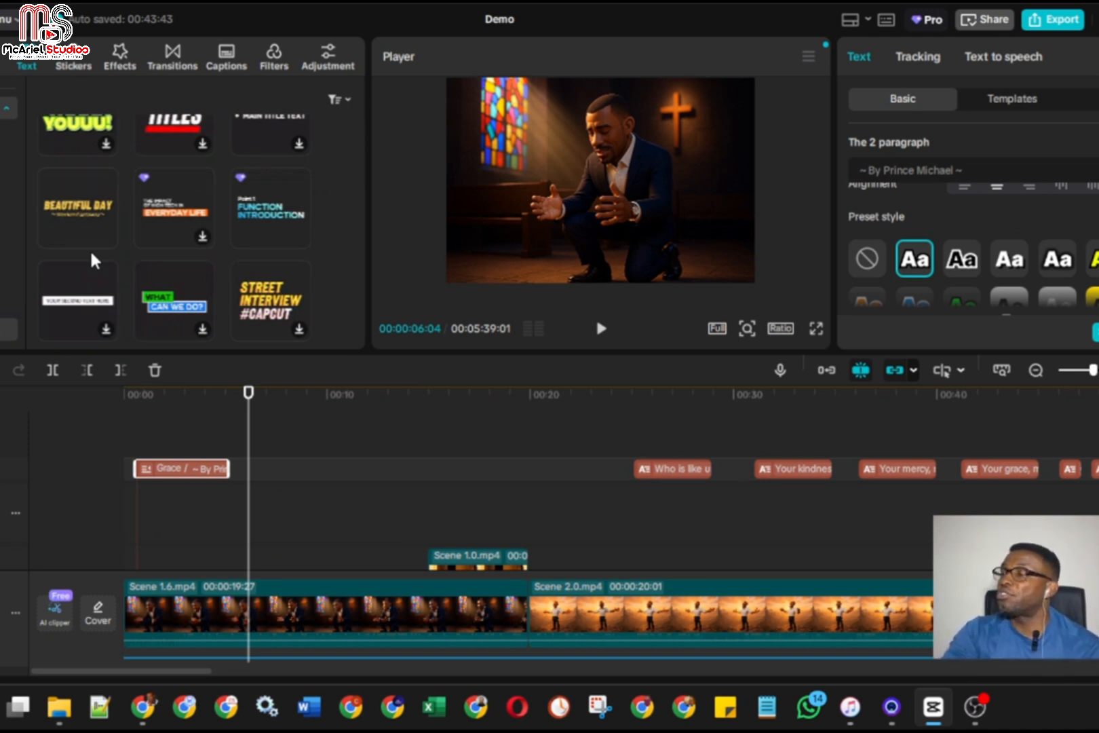
pyautogui.scroll(-2, 89, 248)
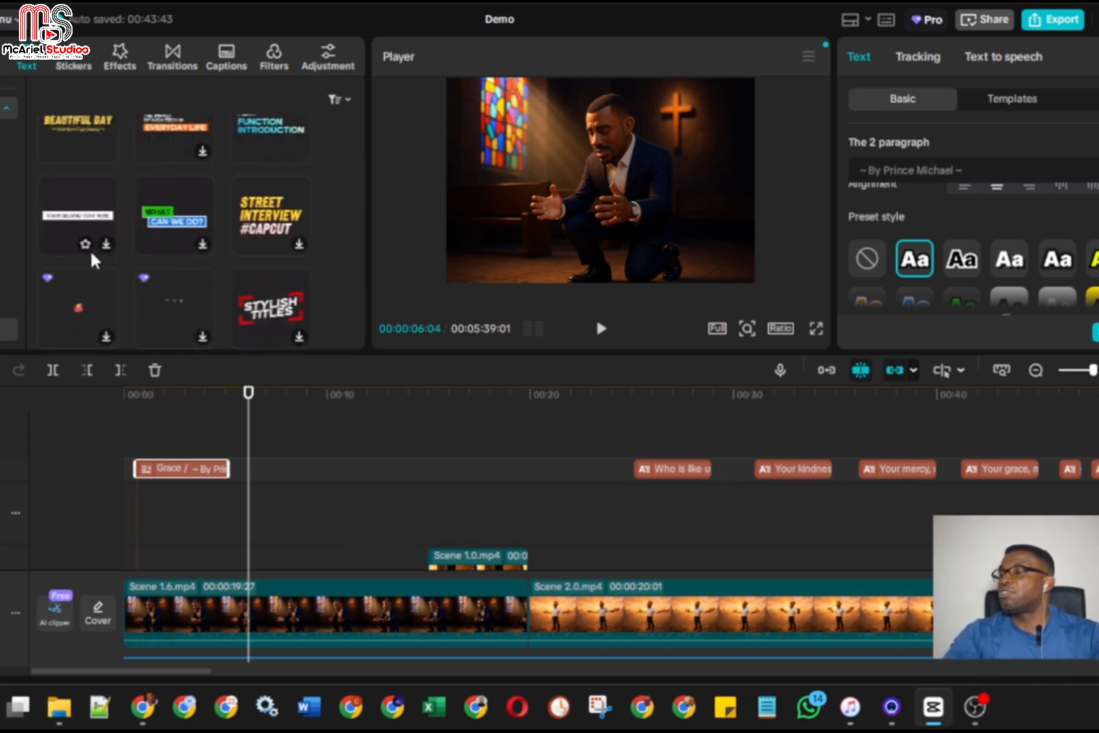
pyautogui.scroll(-2, 89, 249)
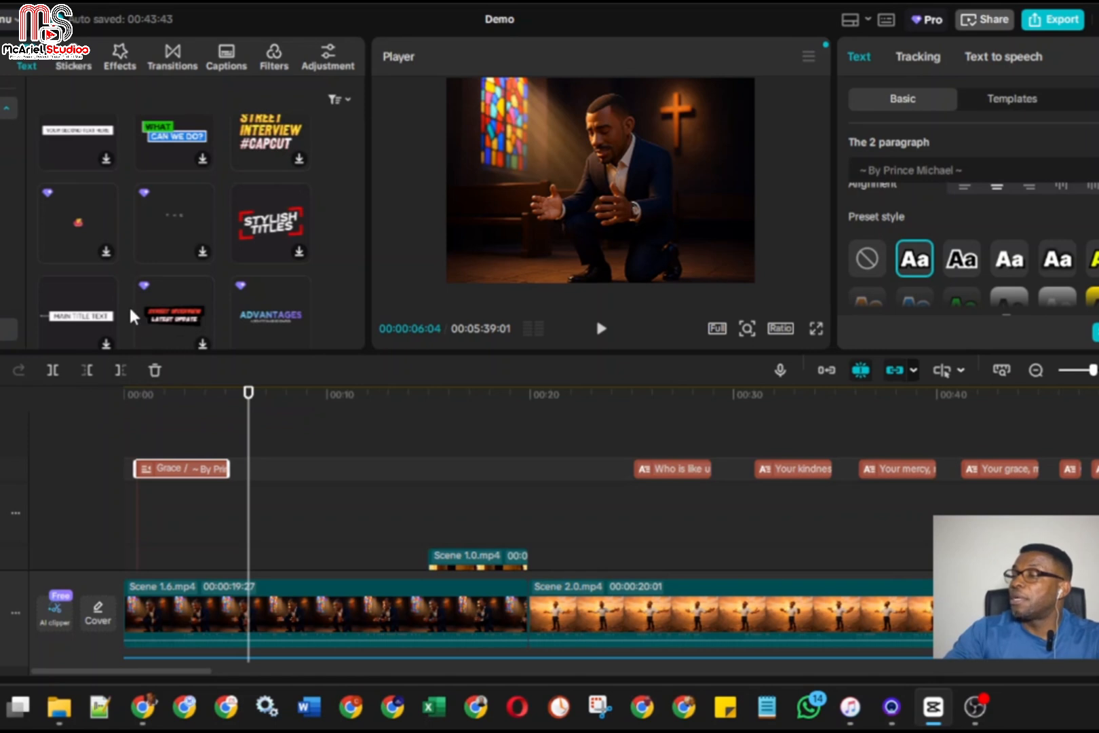
pyautogui.scroll(-2, 128, 305)
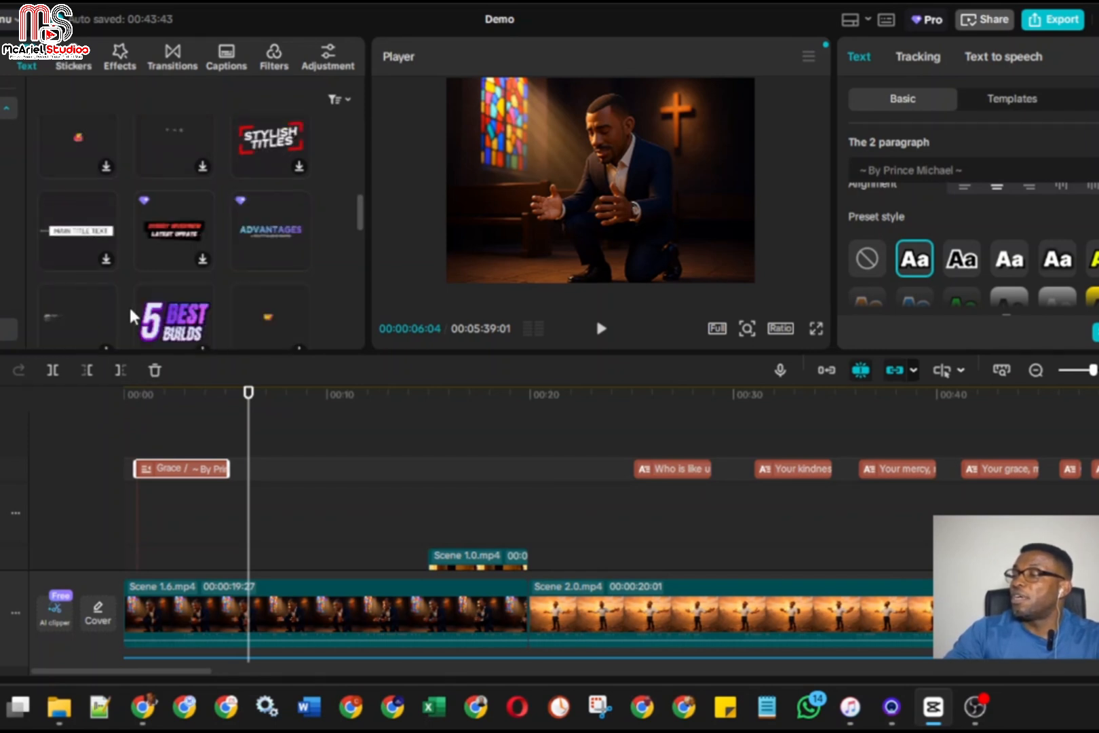
pyautogui.scroll(-2, 129, 304)
pyautogui.scroll(-2, 129, 305)
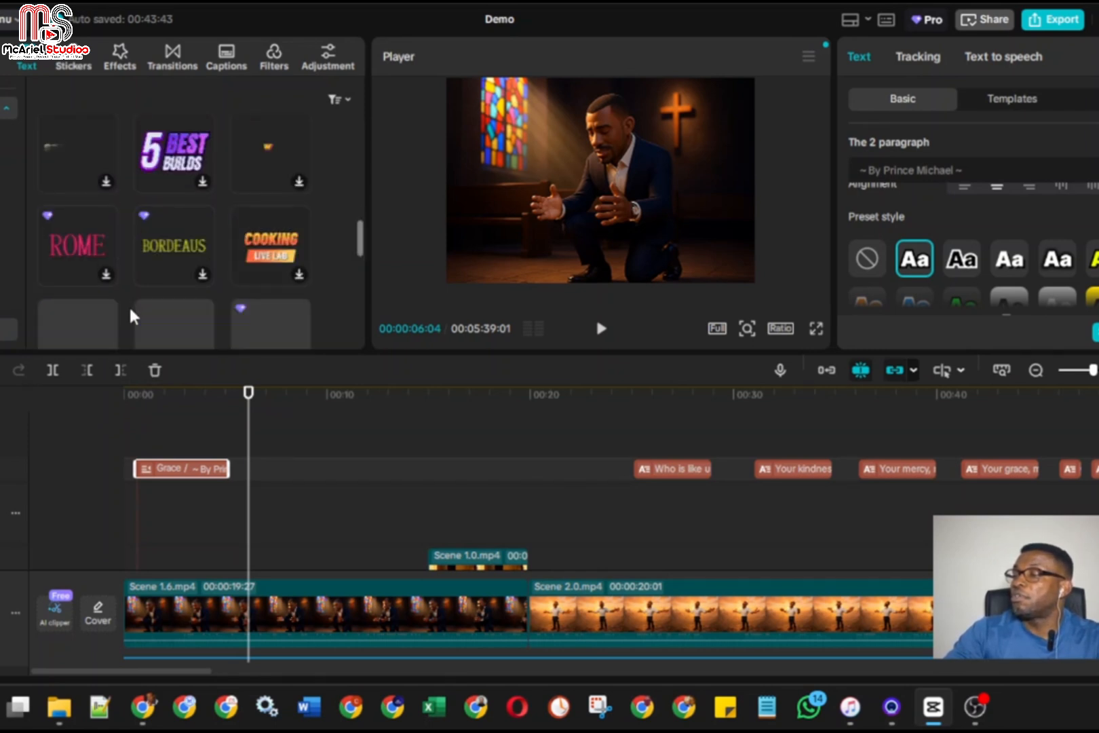
pyautogui.scroll(-2, 129, 304)
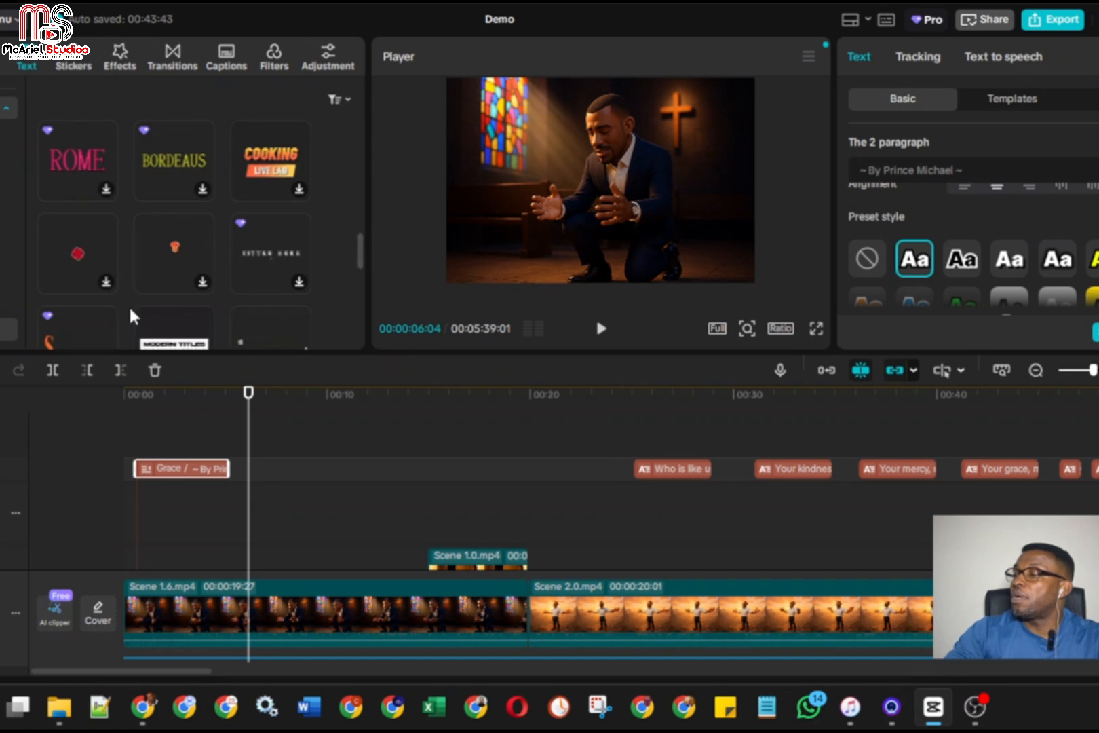
pyautogui.scroll(-2, 129, 304)
pyautogui.scroll(-2, 129, 305)
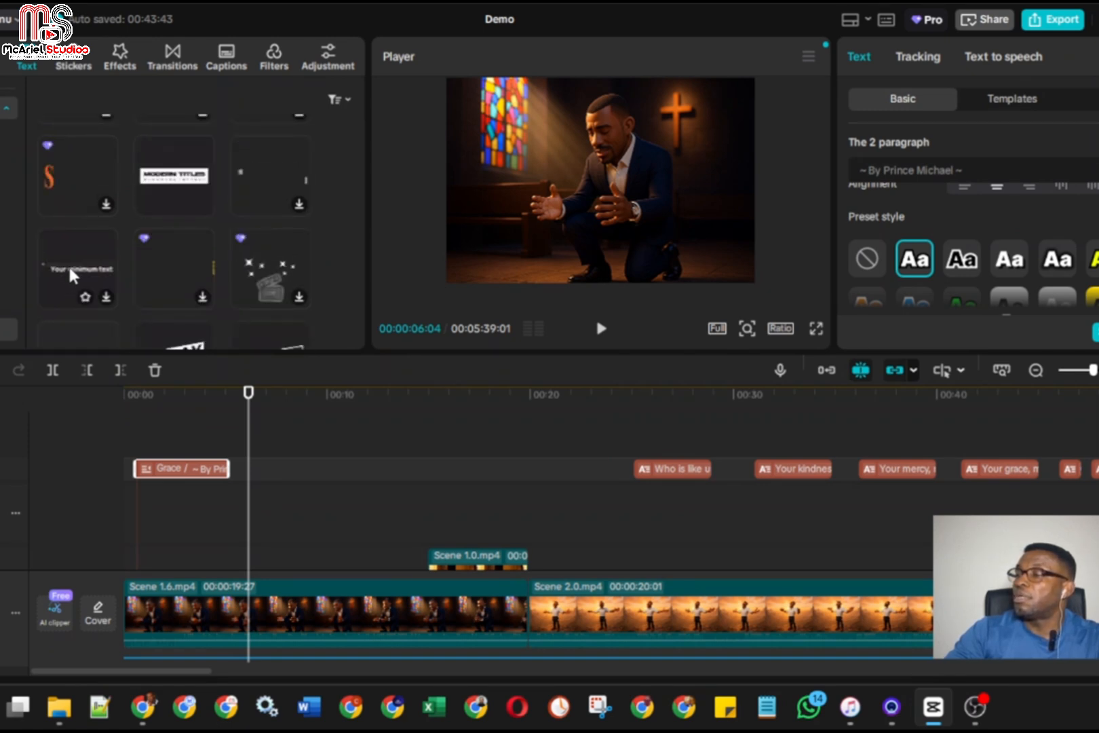
# Add the RECORD-LIFE title template at 00:00:06:04 and extend its clip to end at about 12 seconds
pyautogui.scroll(-2, 126, 282)
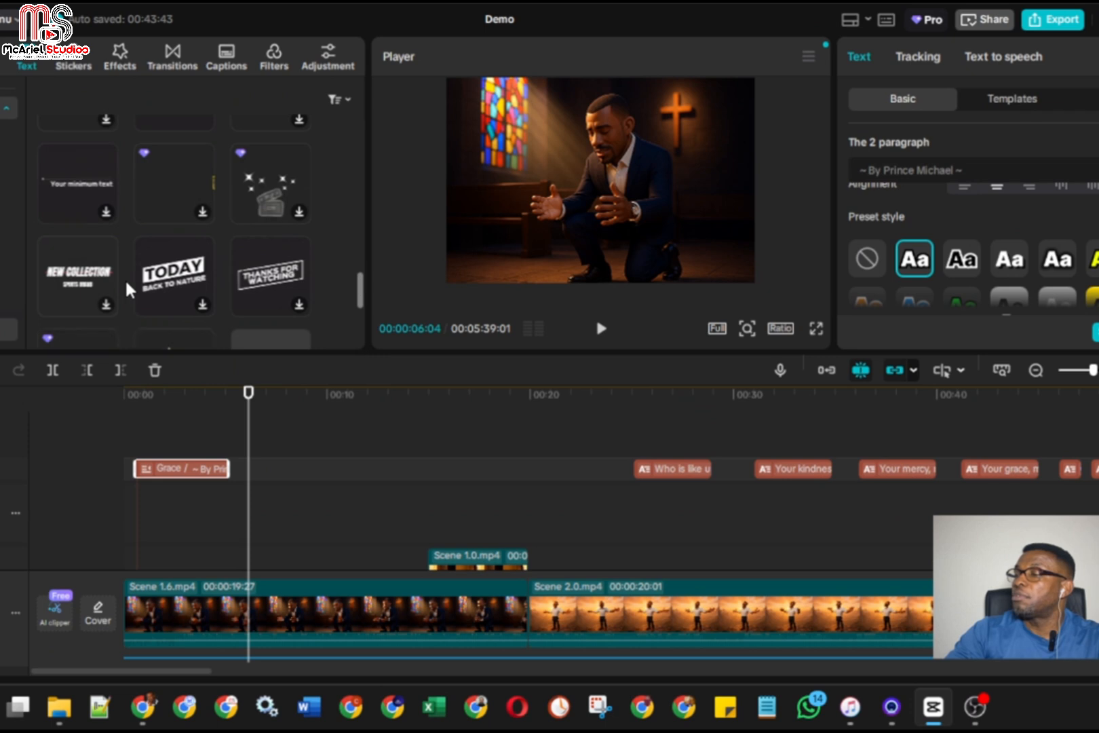
pyautogui.scroll(-2, 125, 278)
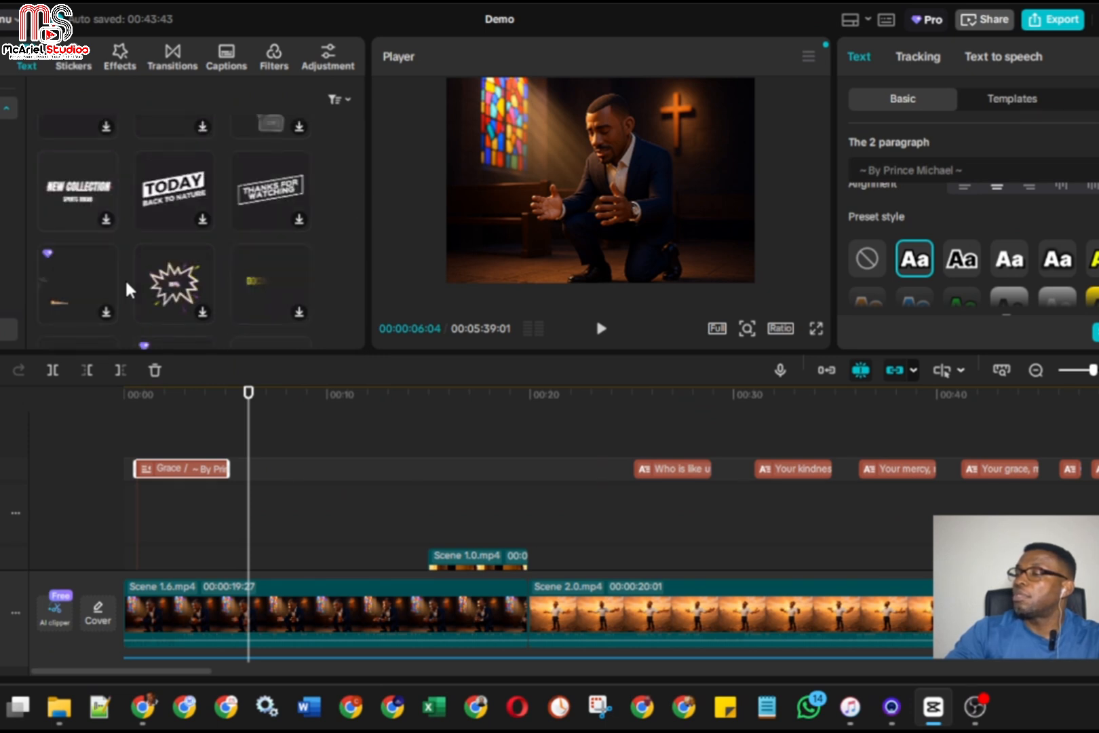
pyautogui.scroll(-2, 125, 278)
pyautogui.scroll(-4, 125, 278)
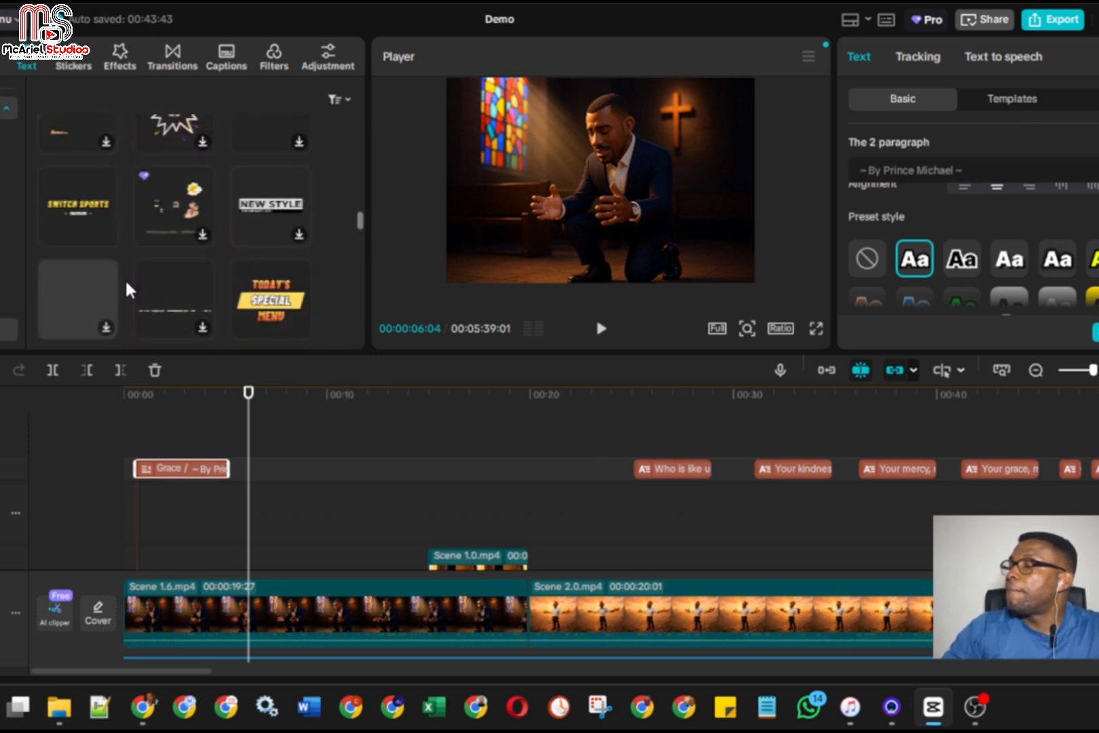
pyautogui.scroll(-2, 122, 278)
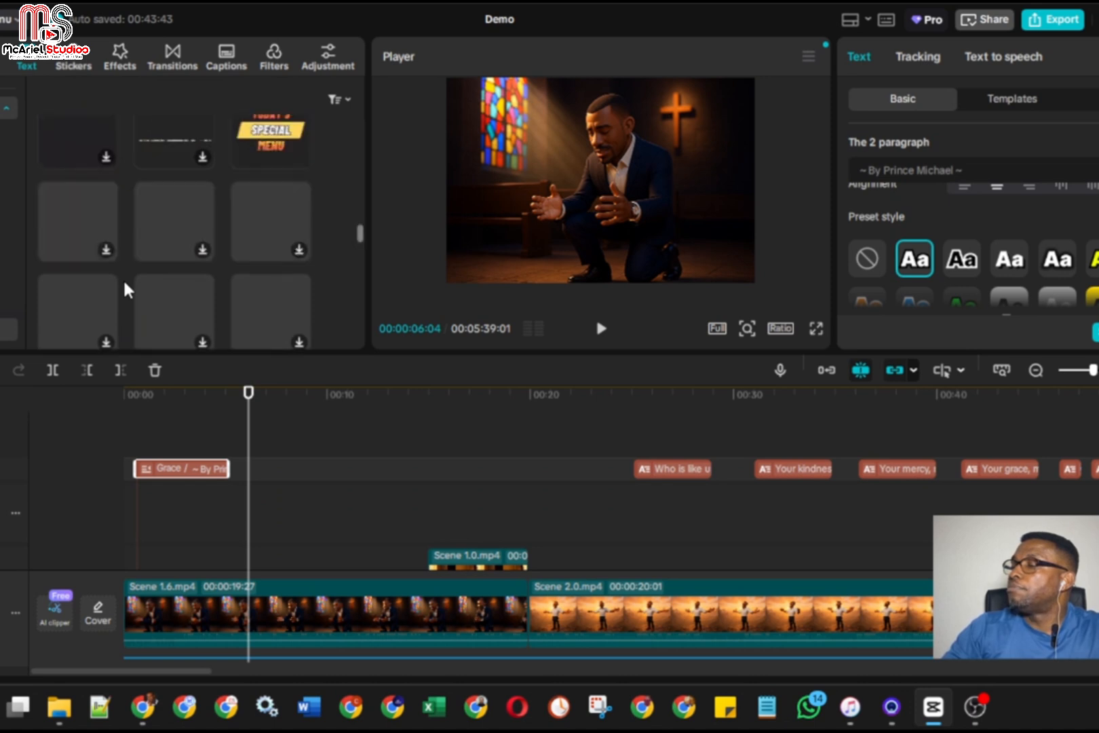
pyautogui.scroll(-2, 123, 278)
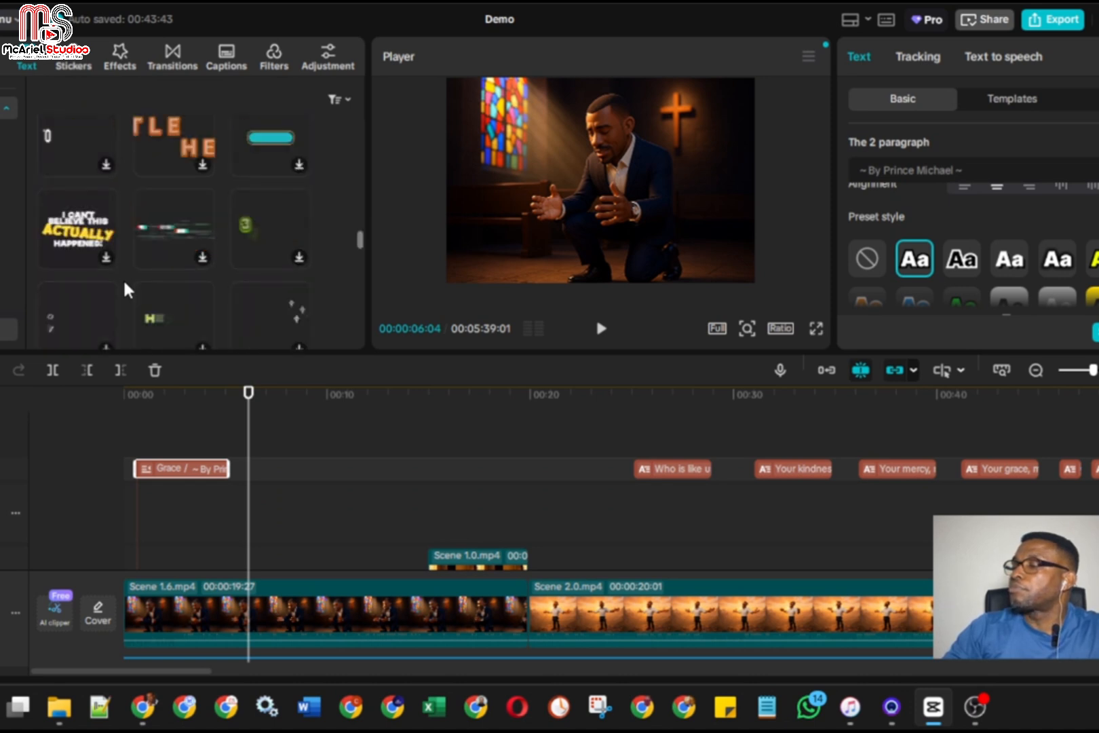
pyautogui.scroll(-4, 128, 290)
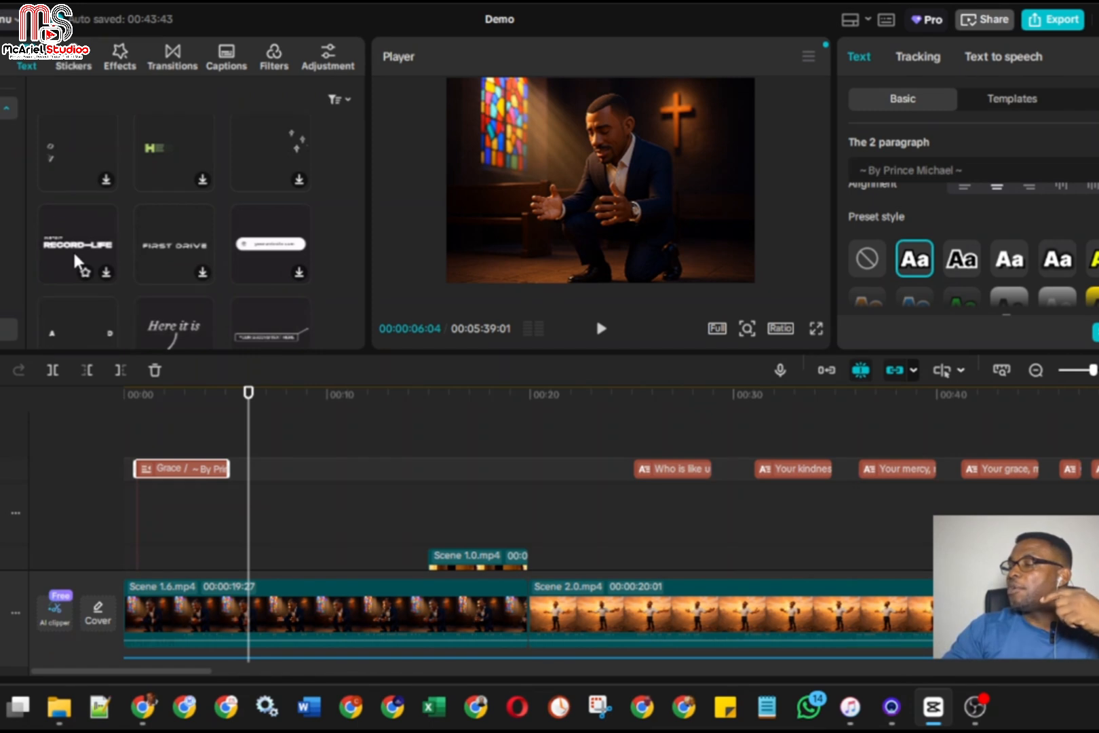
pyautogui.click(107, 269)
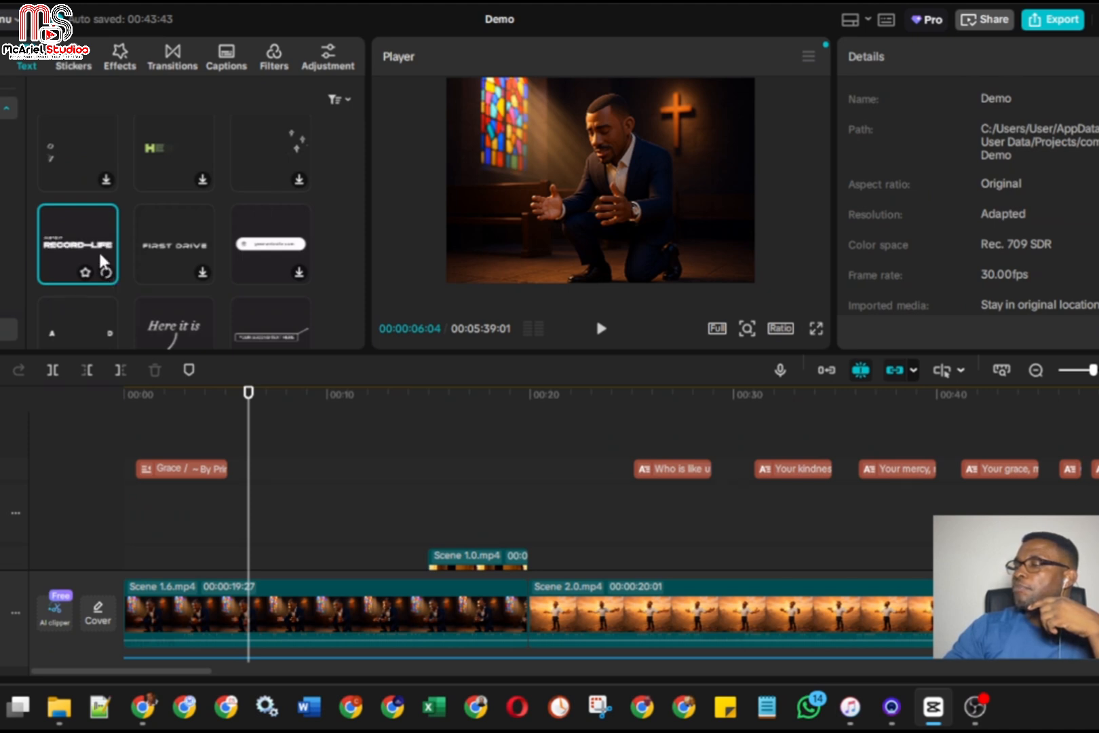
pyautogui.click(107, 274)
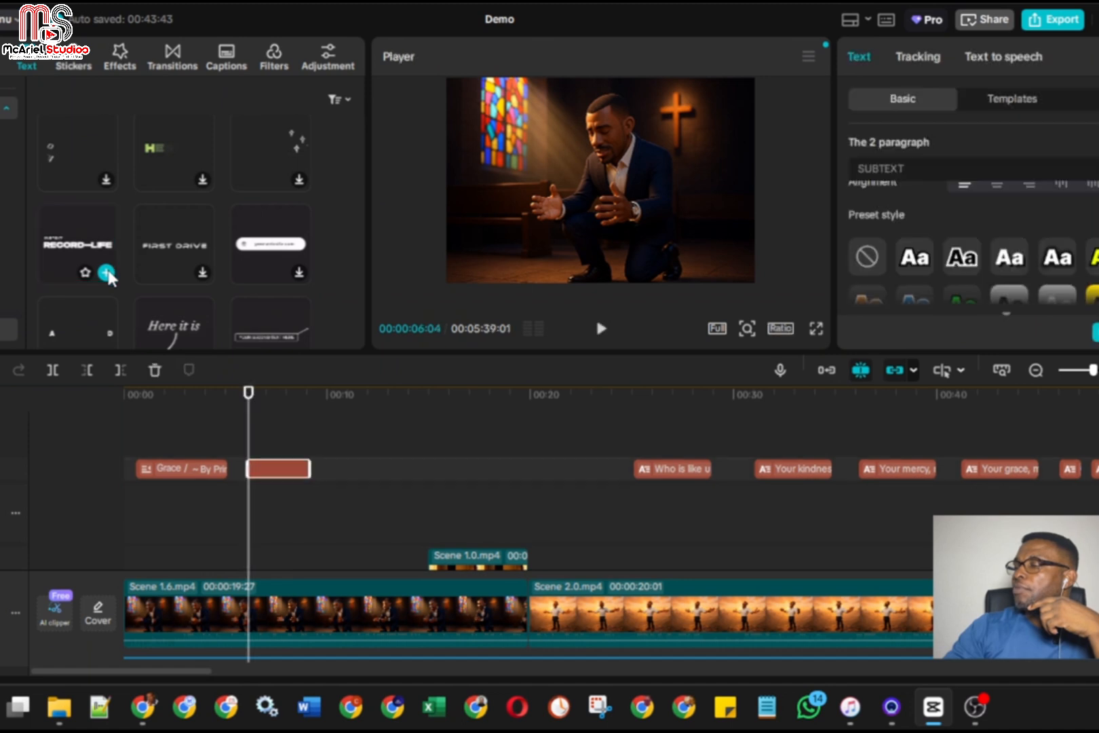
pyautogui.click(290, 469)
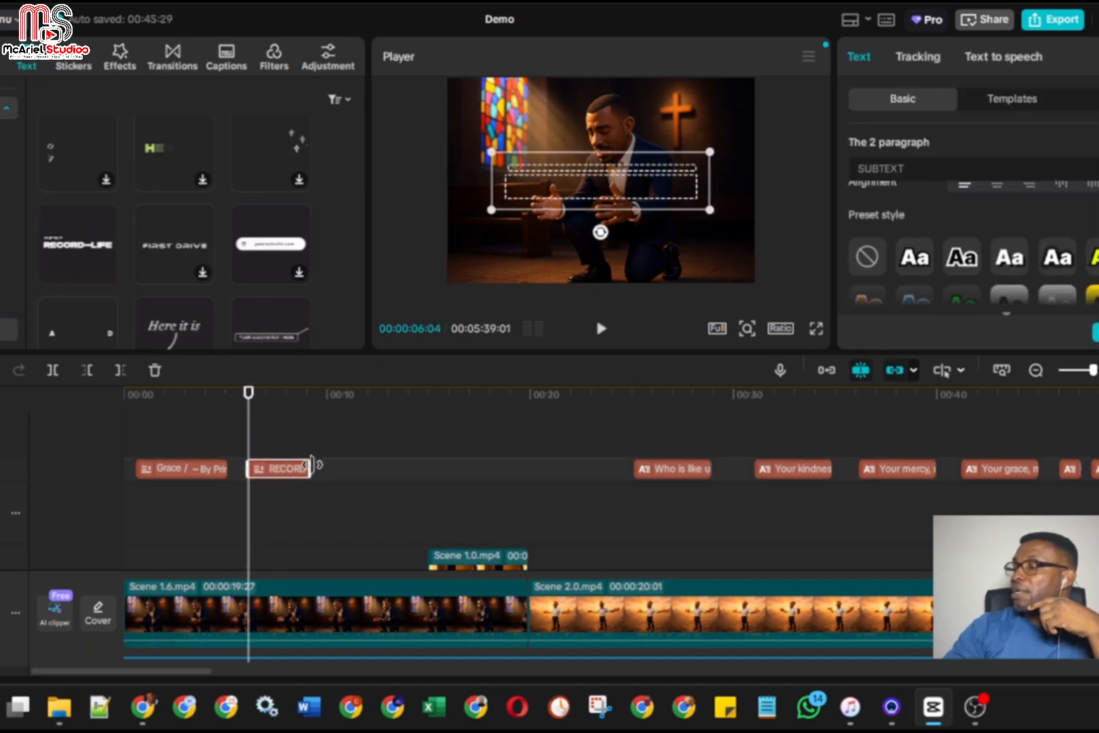
pyautogui.moveTo(311, 467); pyautogui.dragTo(365, 467)
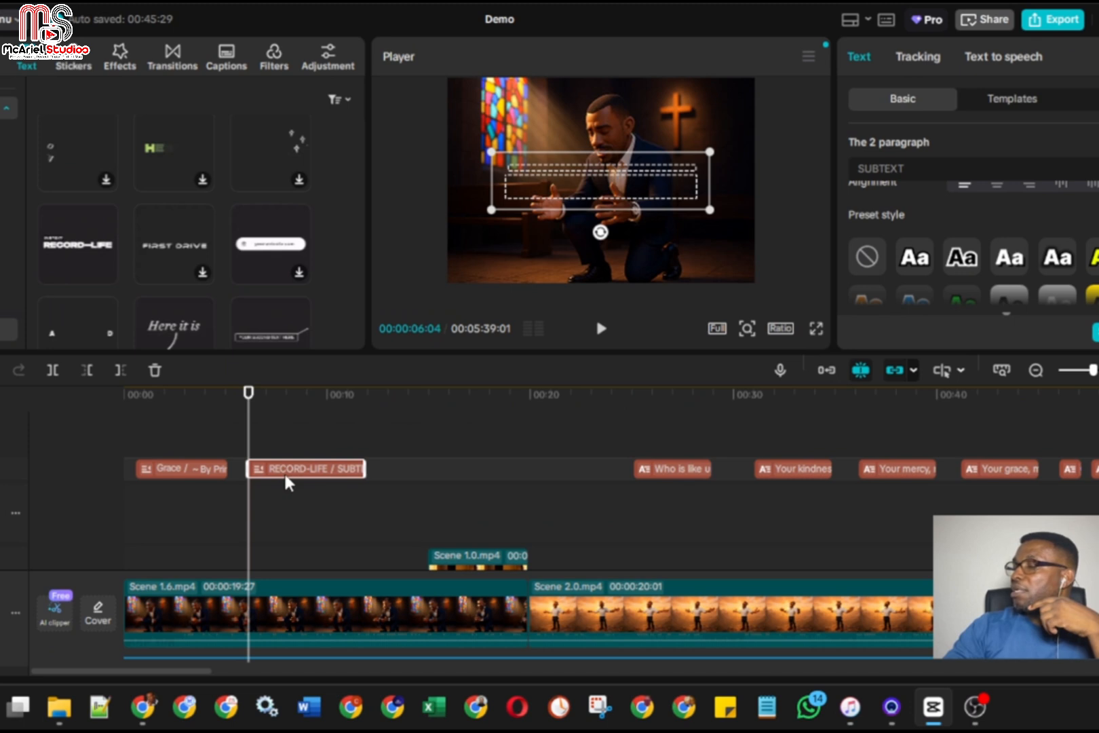
# Replace the second paragraph of the RECORD-LIFE title with "Produced BY", viewing the title at 00:00:08:07
pyautogui.scroll(4, 884, 227)
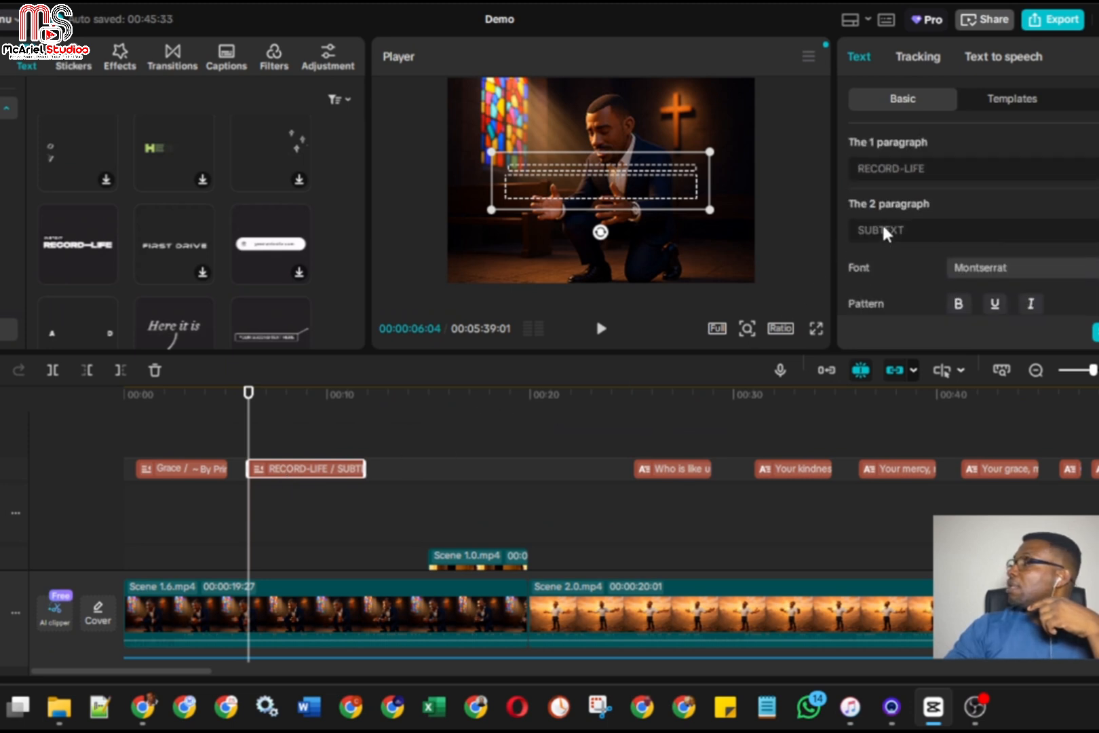
pyautogui.moveTo(943, 169); pyautogui.dragTo(860, 173)
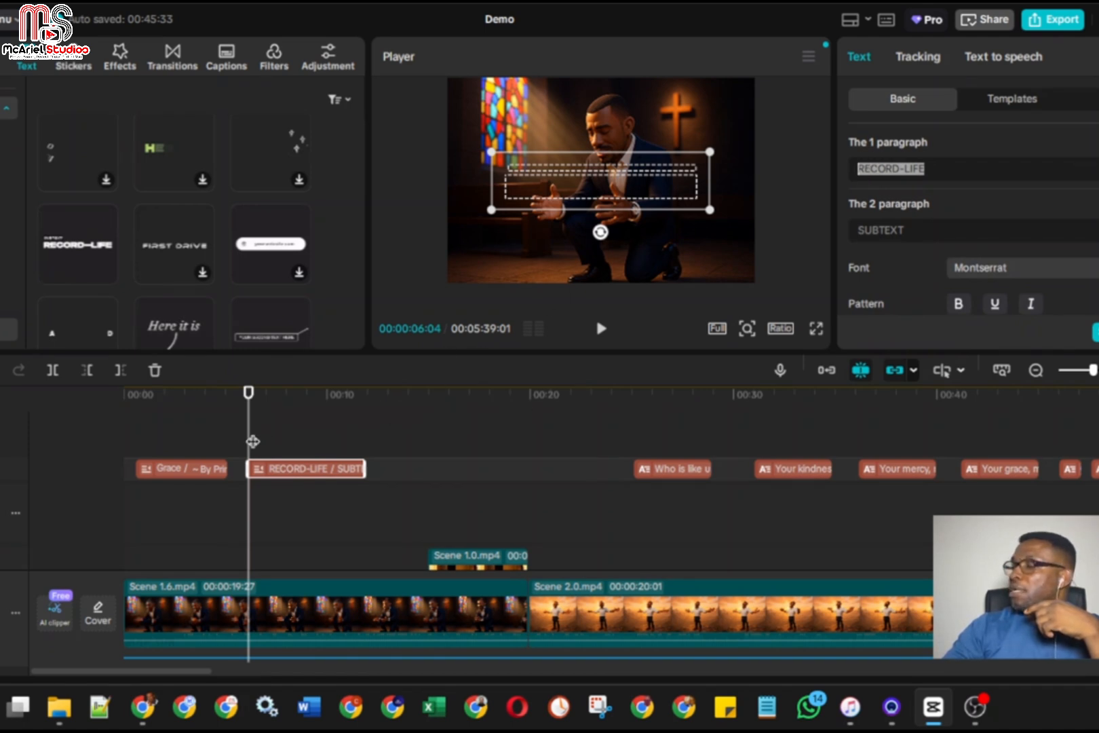
pyautogui.moveTo(247, 441); pyautogui.dragTo(291, 440)
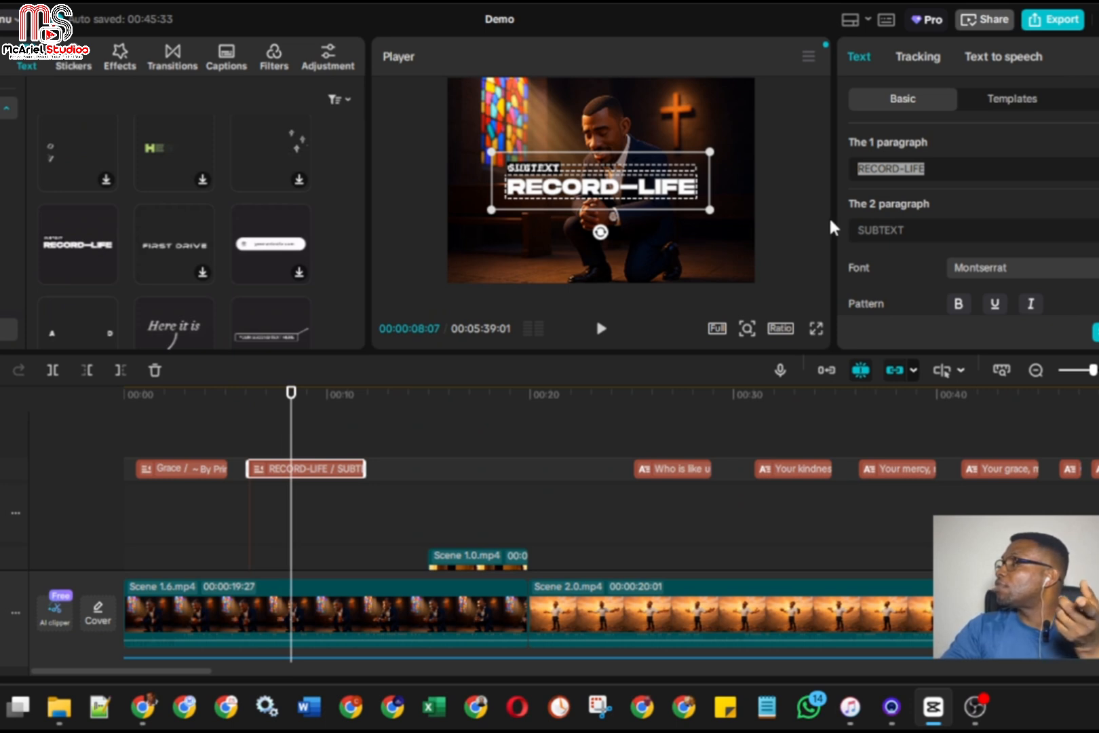
pyautogui.click(886, 230)
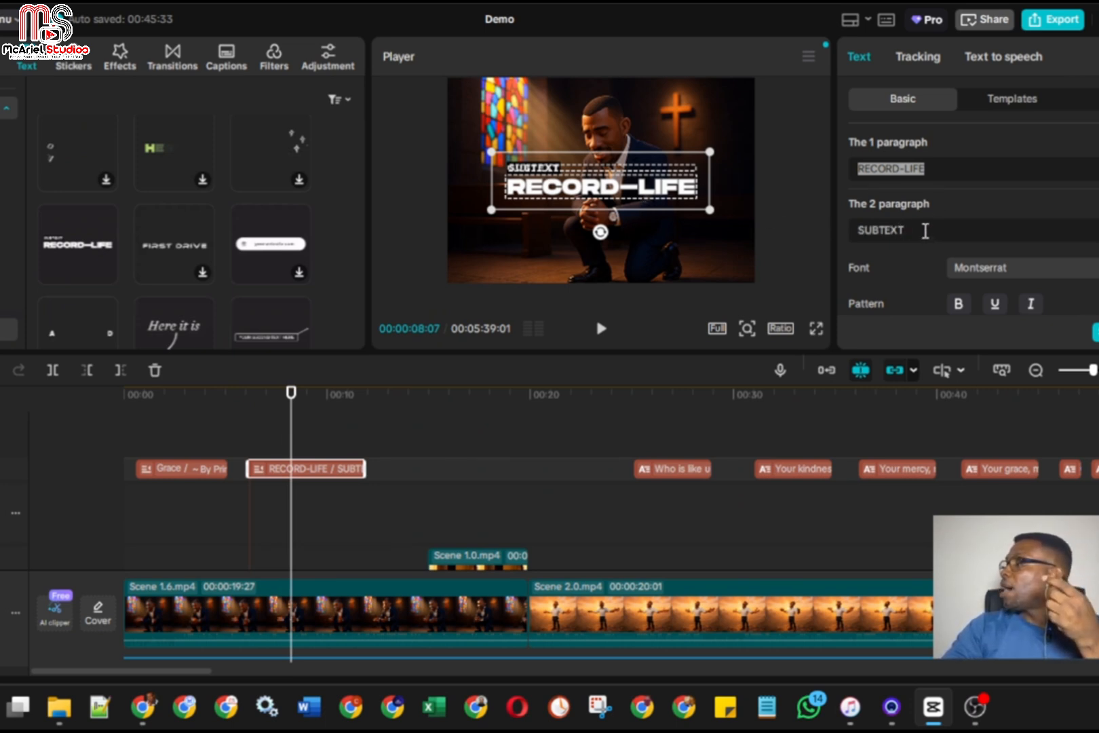
pyautogui.moveTo(922, 228); pyautogui.dragTo(858, 230)
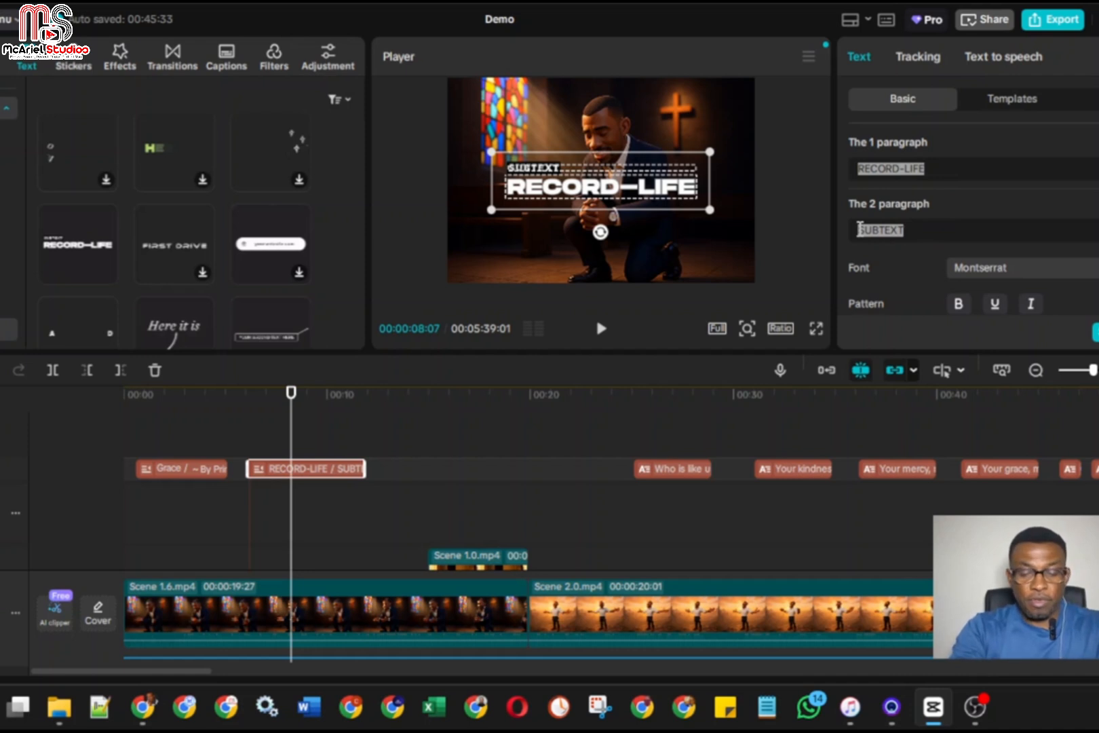
pyautogui.press('BackSpace')
pyautogui.write('Prod')
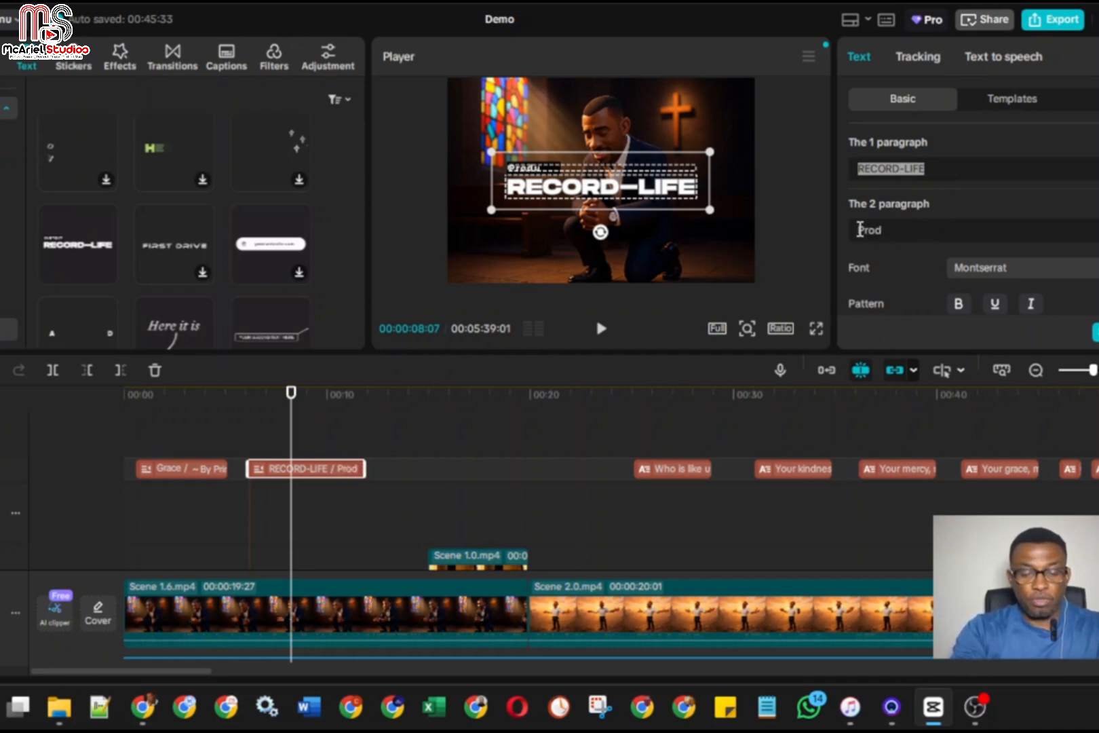
pyautogui.write('uced BY')
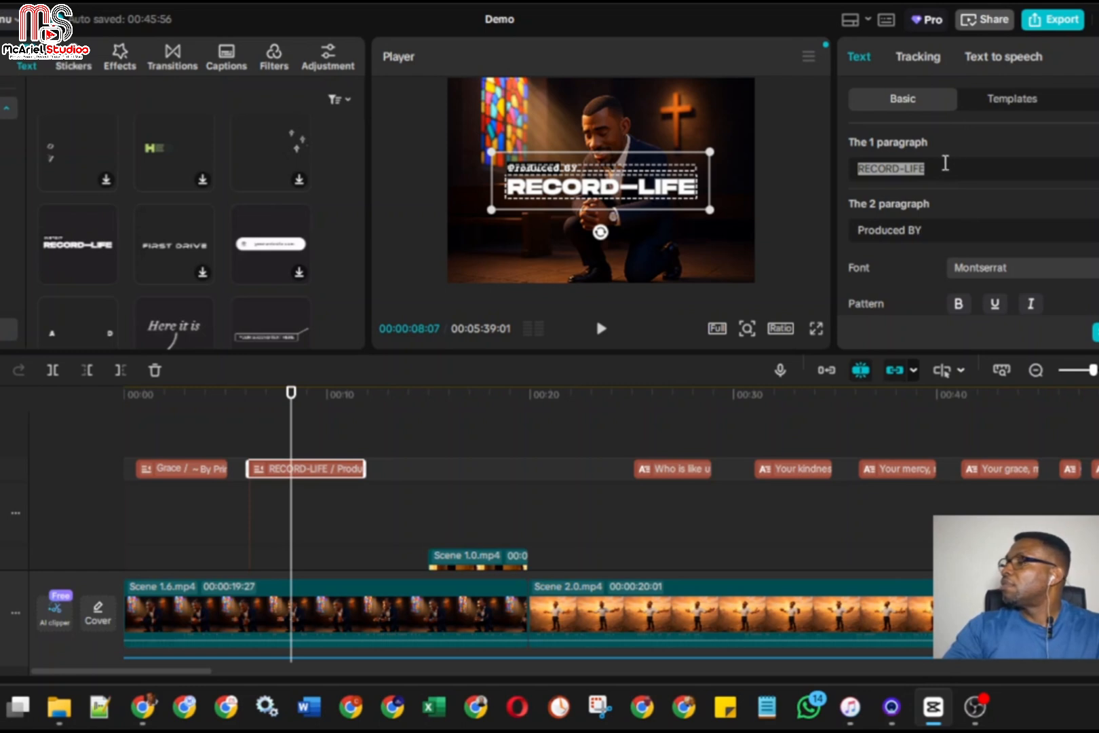
# Replace the first paragraph of the new title with "McAriel Studios"
pyautogui.moveTo(943, 169); pyautogui.dragTo(857, 170)
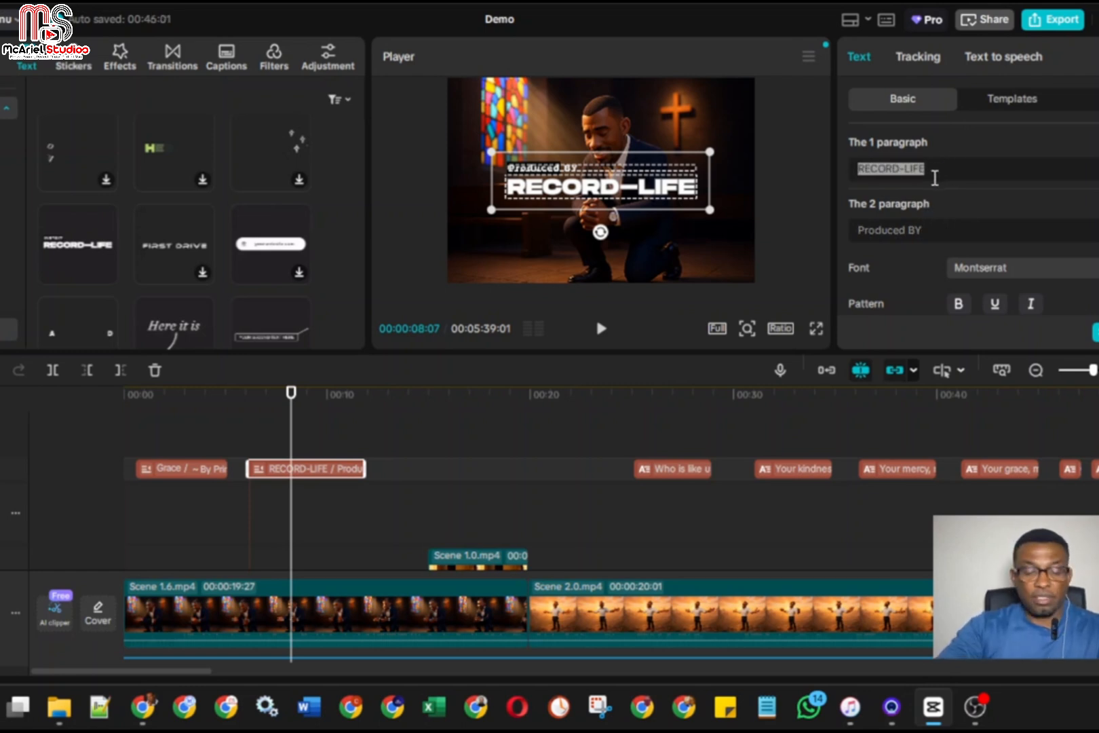
pyautogui.write('Mc')
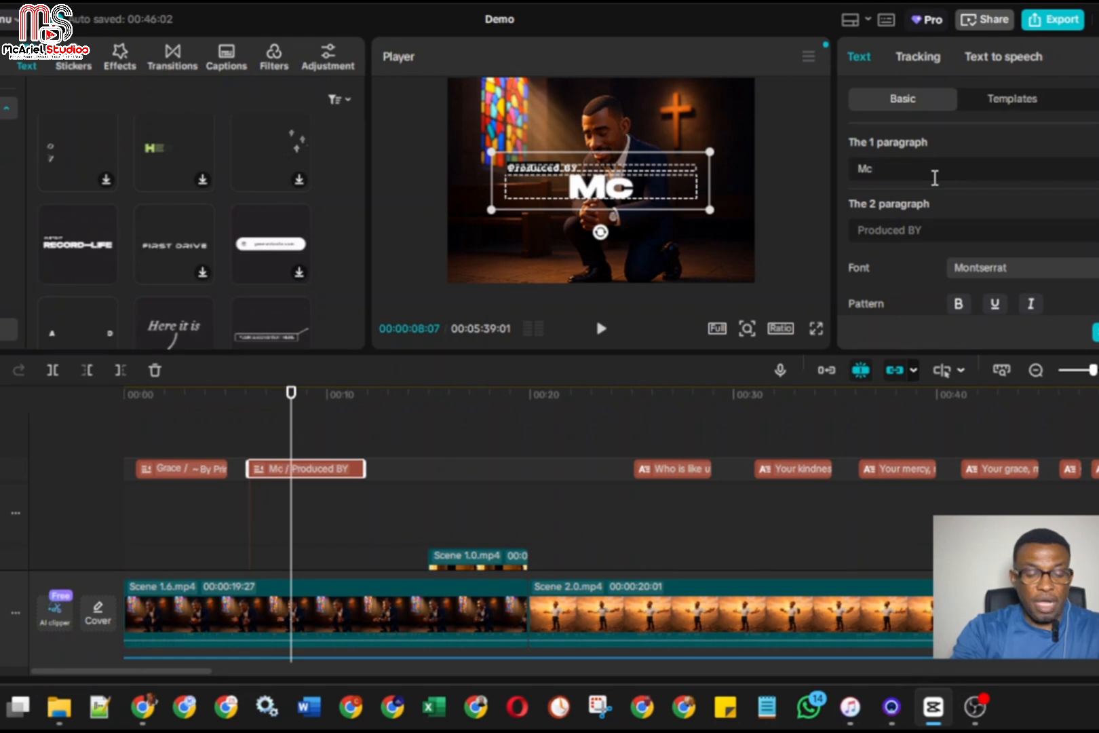
pyautogui.write('Ariel')
pyautogui.write('Studios')
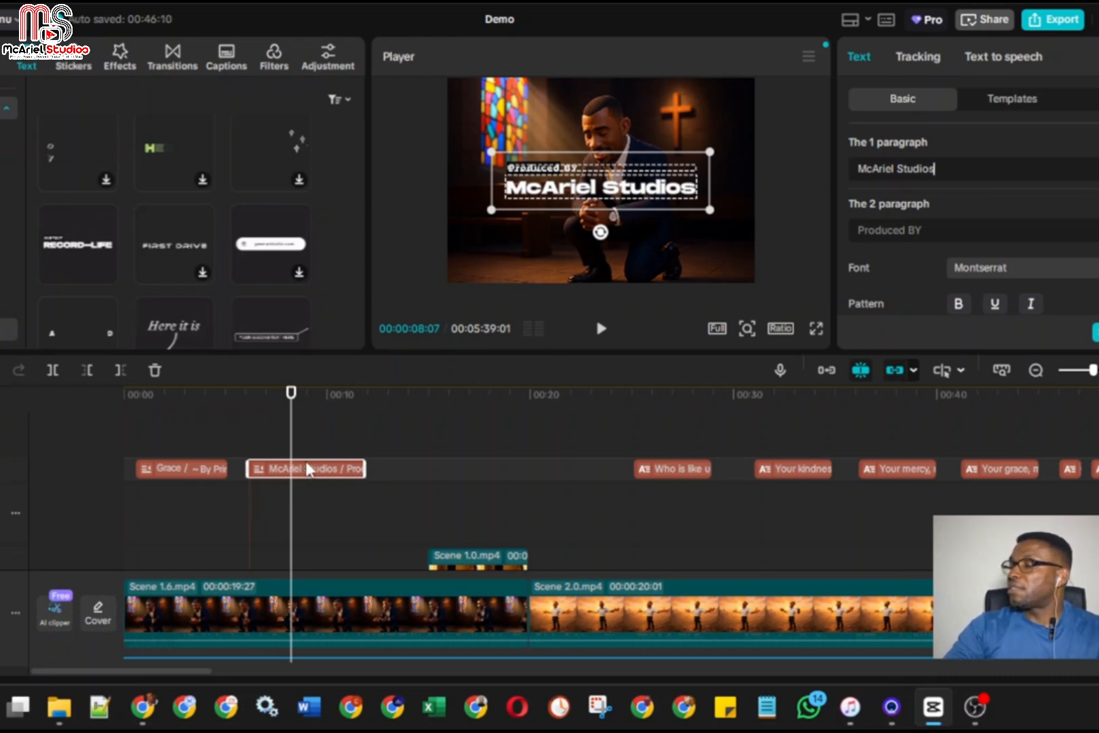
# Play the video full screen from the start to check both opening titles
pyautogui.moveTo(292, 458); pyautogui.dragTo(120, 456)
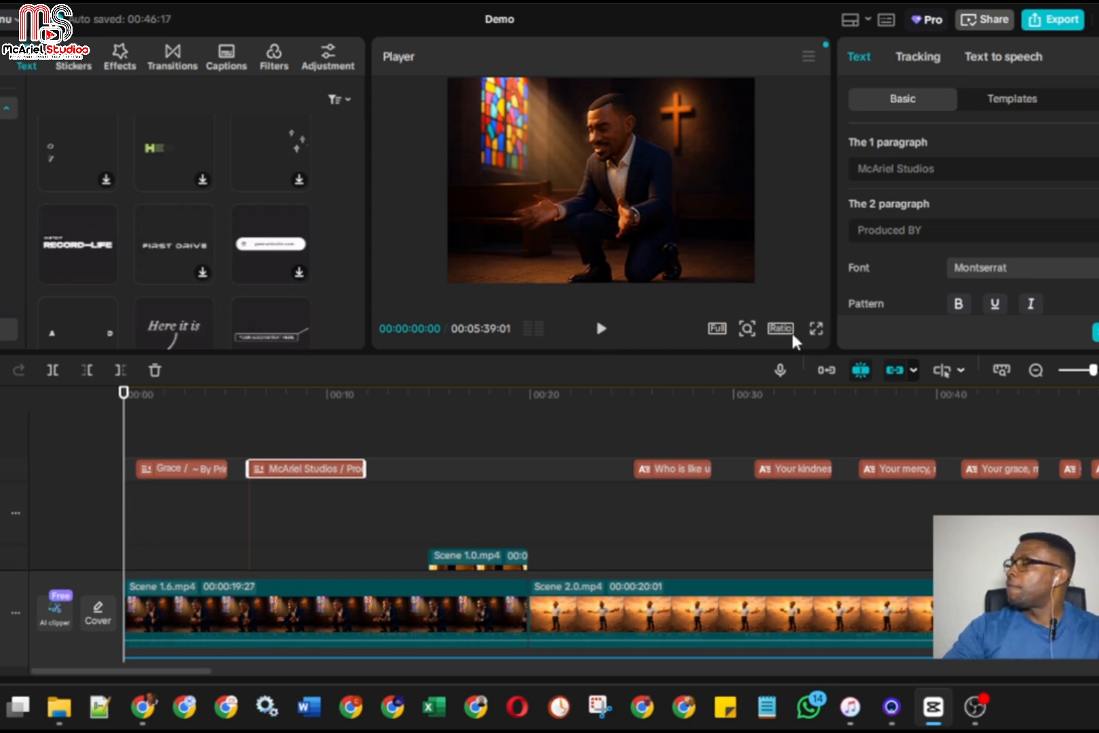
pyautogui.click(816, 329)
pyautogui.click(296, 646)
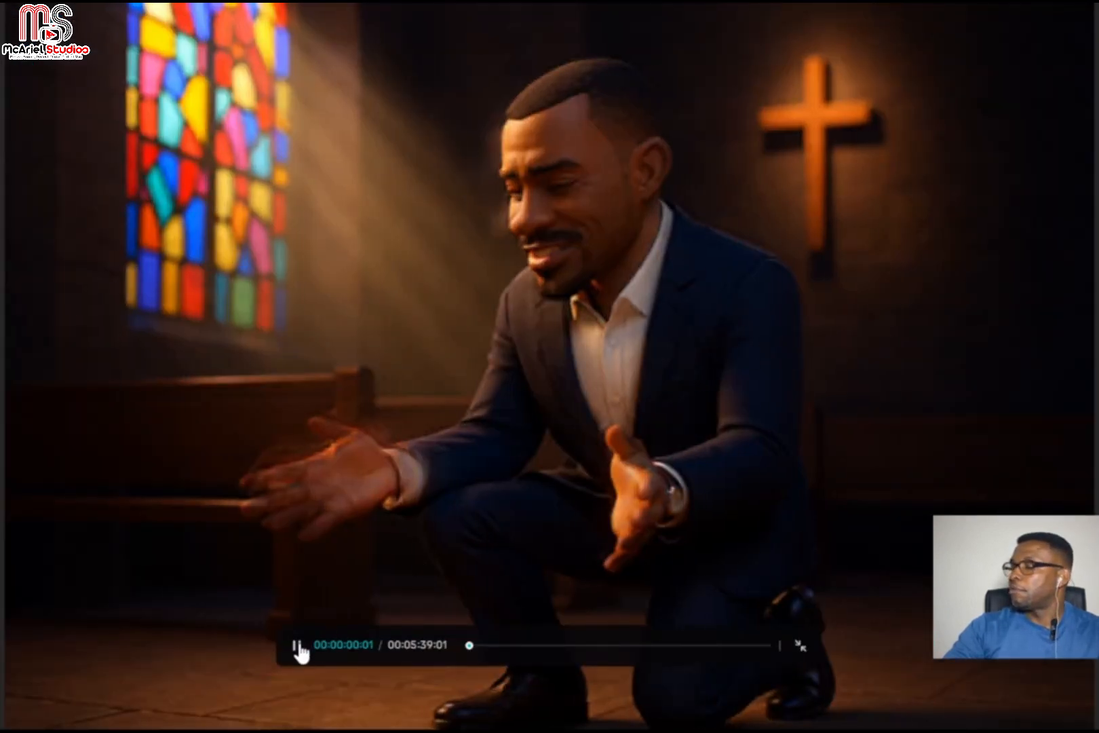
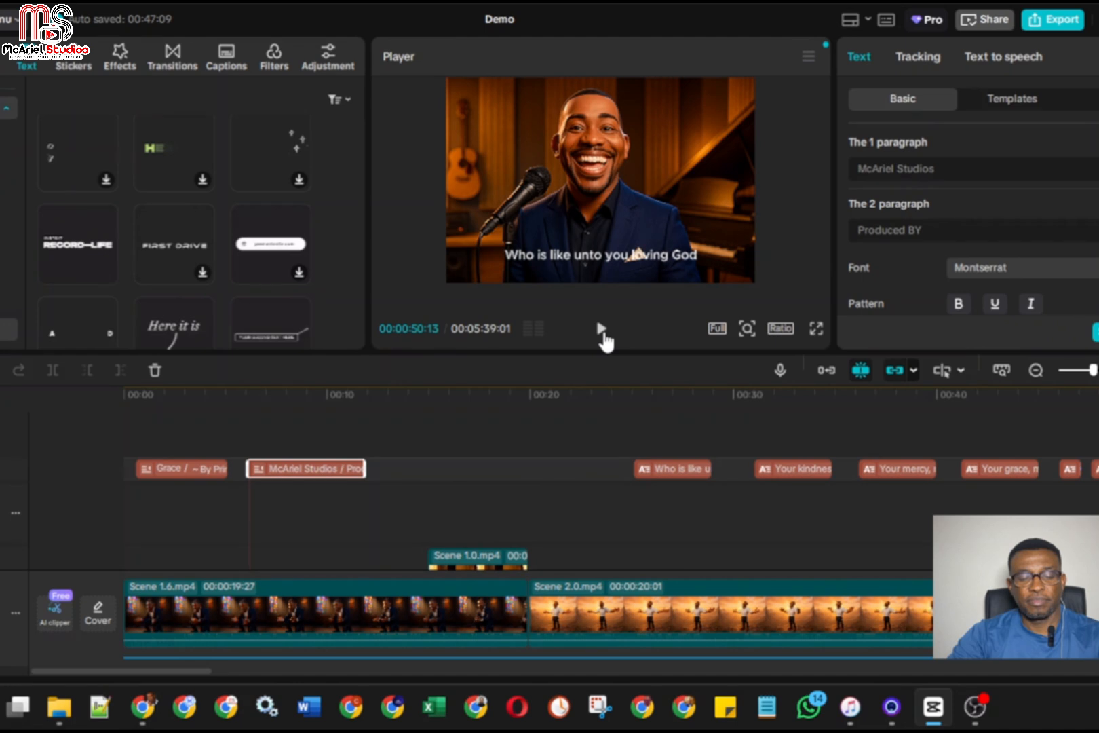
# Import the image "Mcariel Studios with borders big" from the McAriel Studios Logo folder into the project media
pyautogui.click(408, 468)
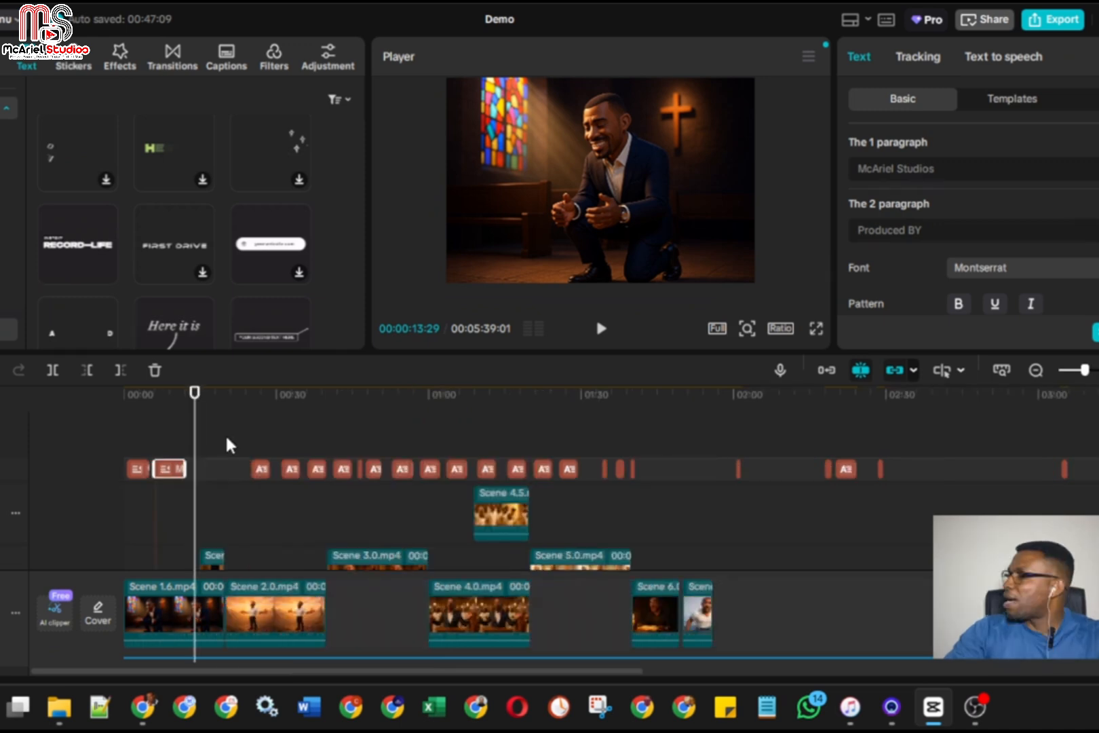
pyautogui.press('Home')
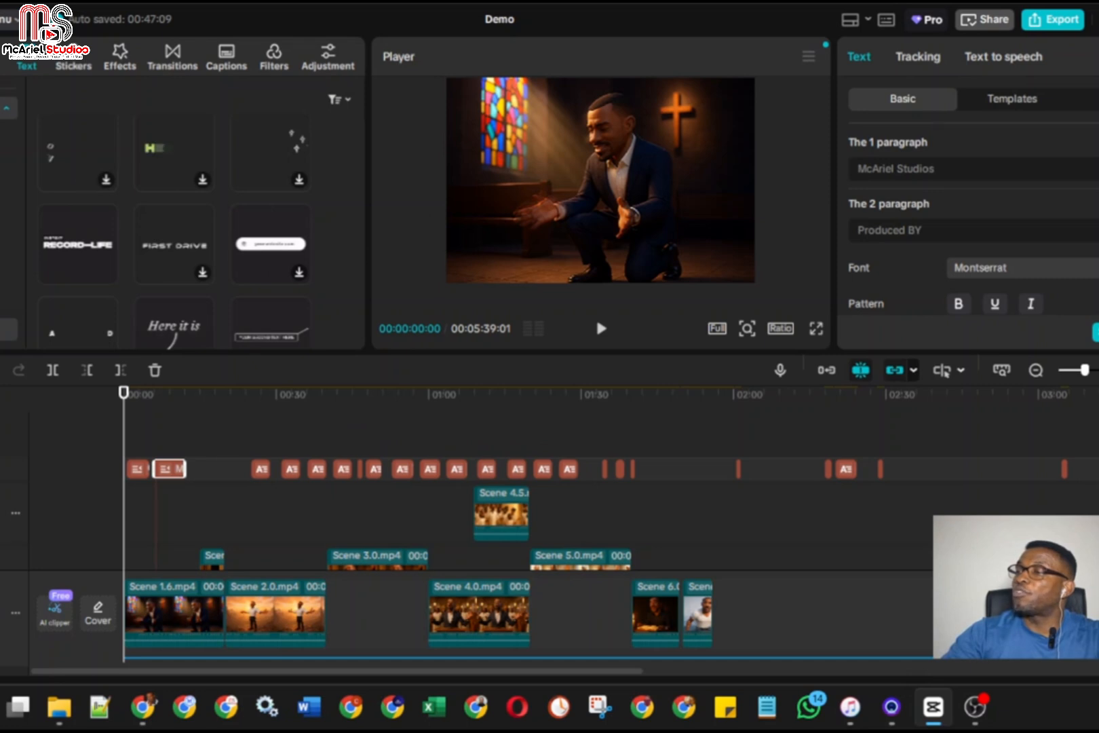
pyautogui.click(0, 57)
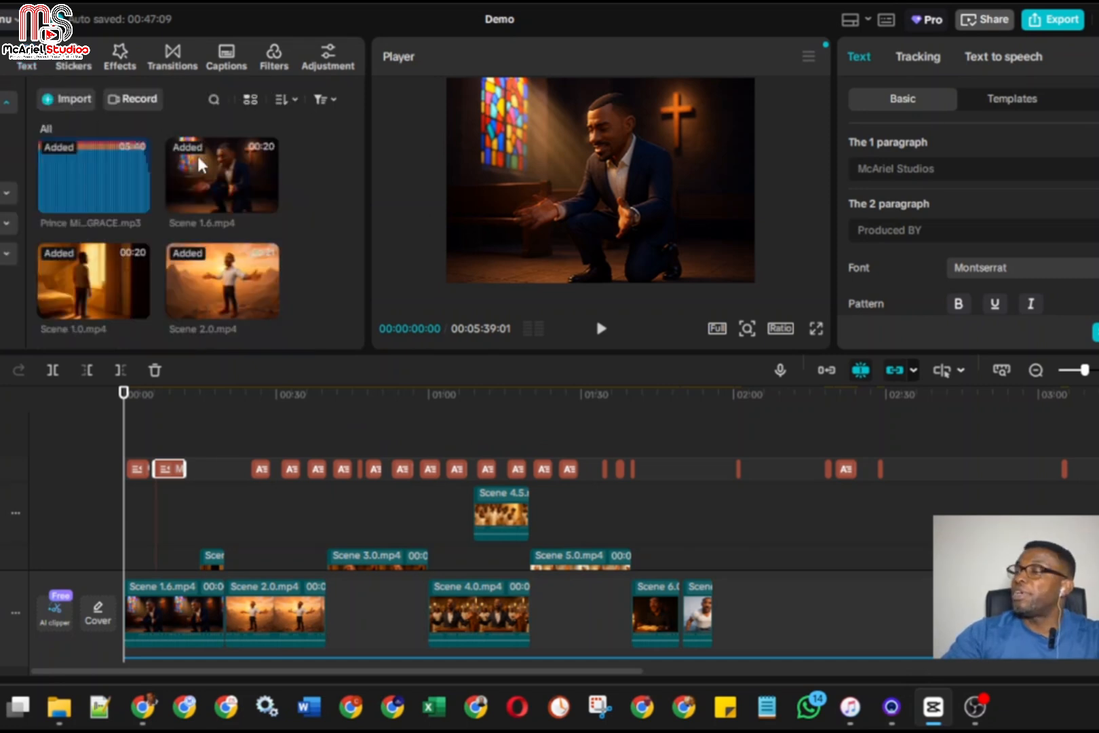
pyautogui.click(74, 99)
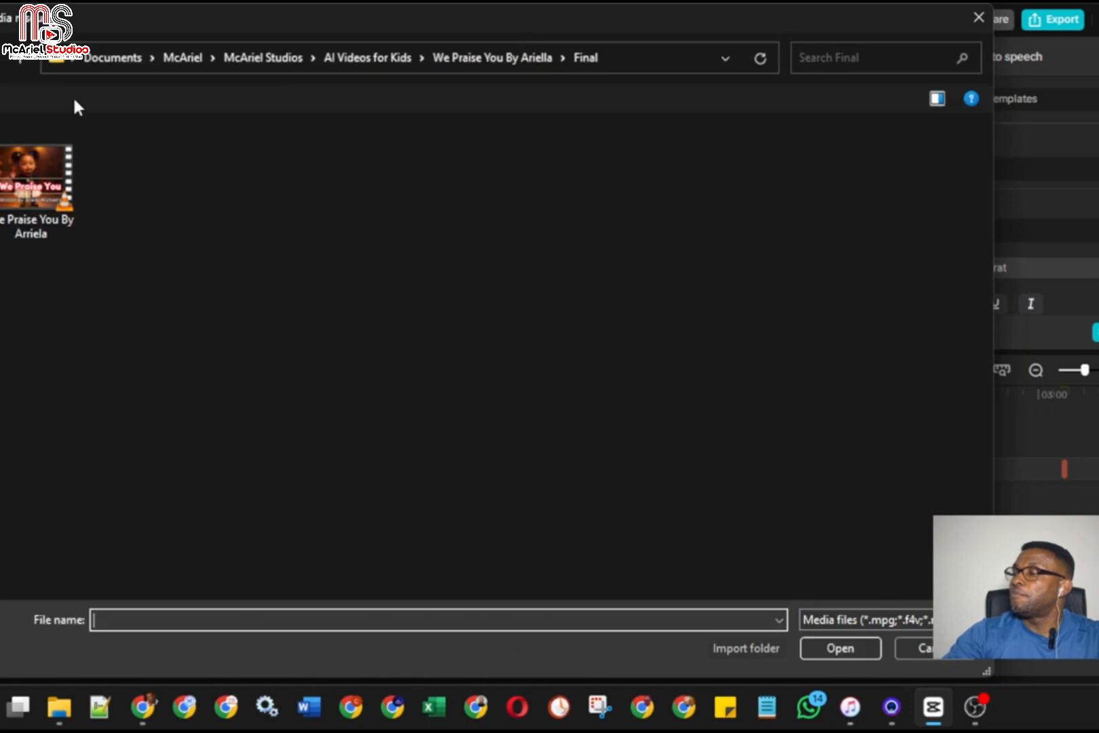
pyautogui.click(283, 60)
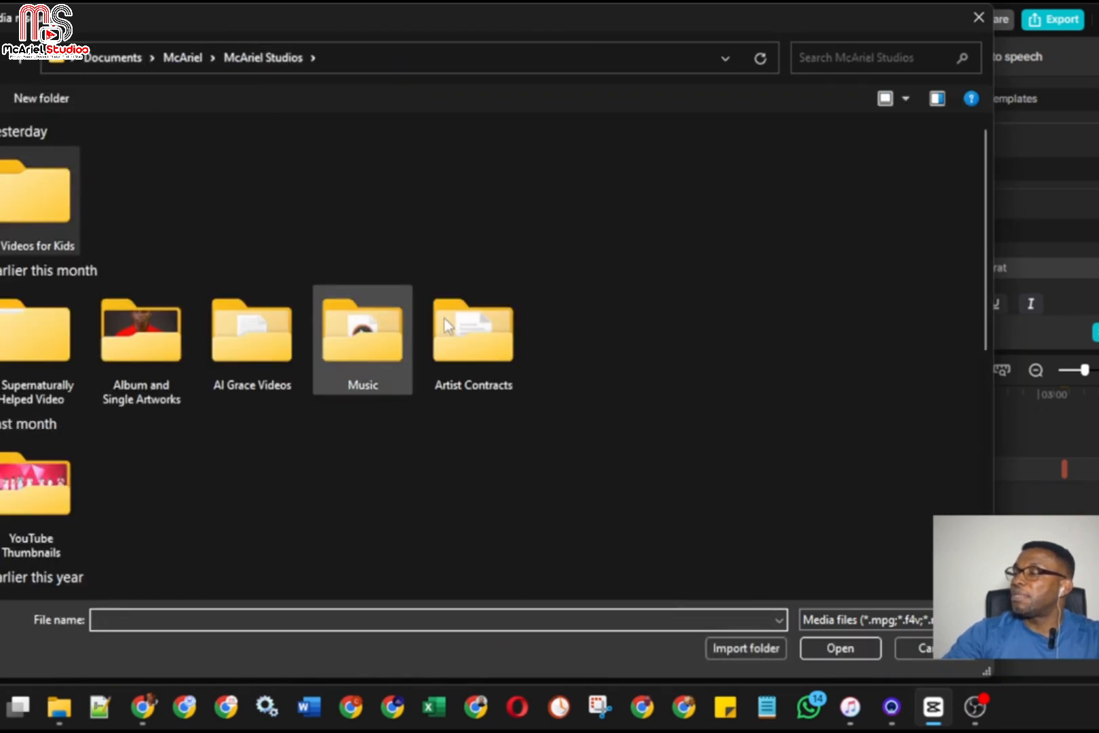
pyautogui.click(377, 337)
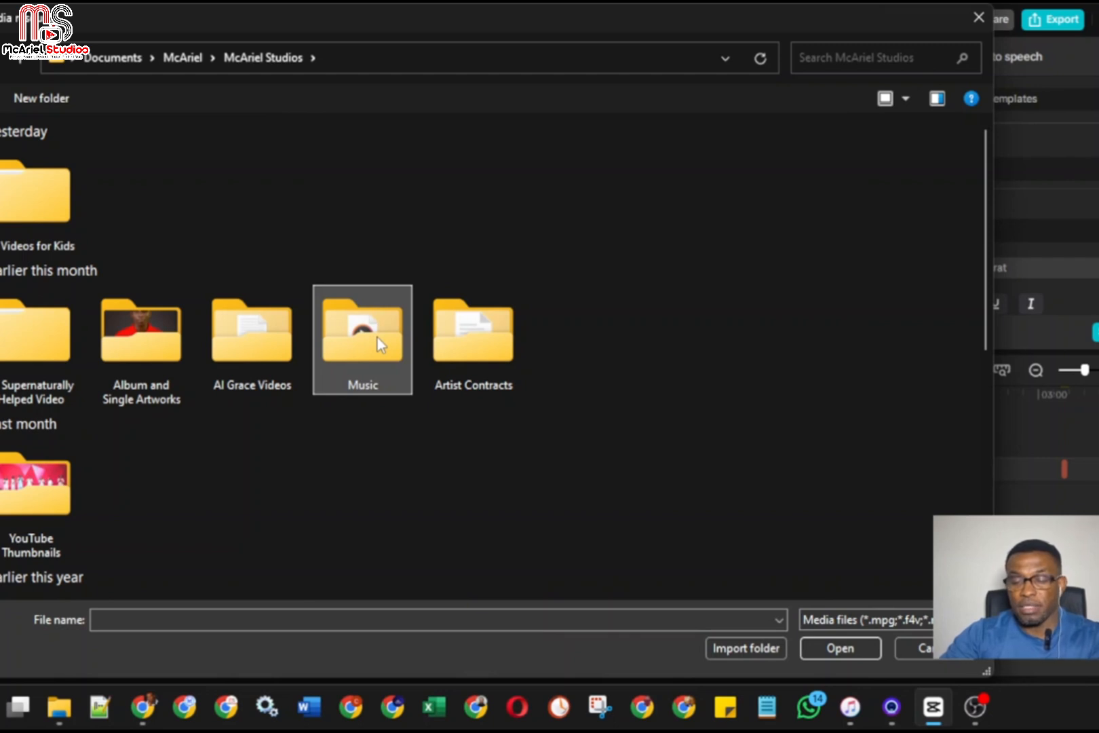
pyautogui.scroll(-10, 377, 338)
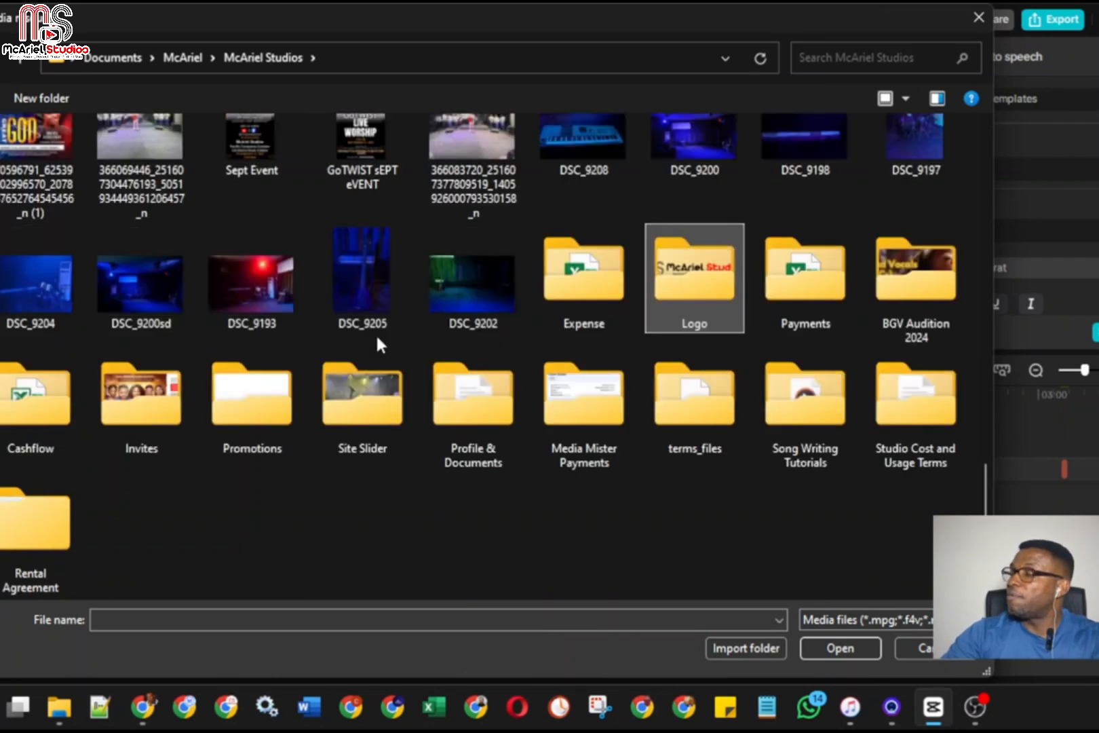
pyautogui.doubleClick(730, 266)
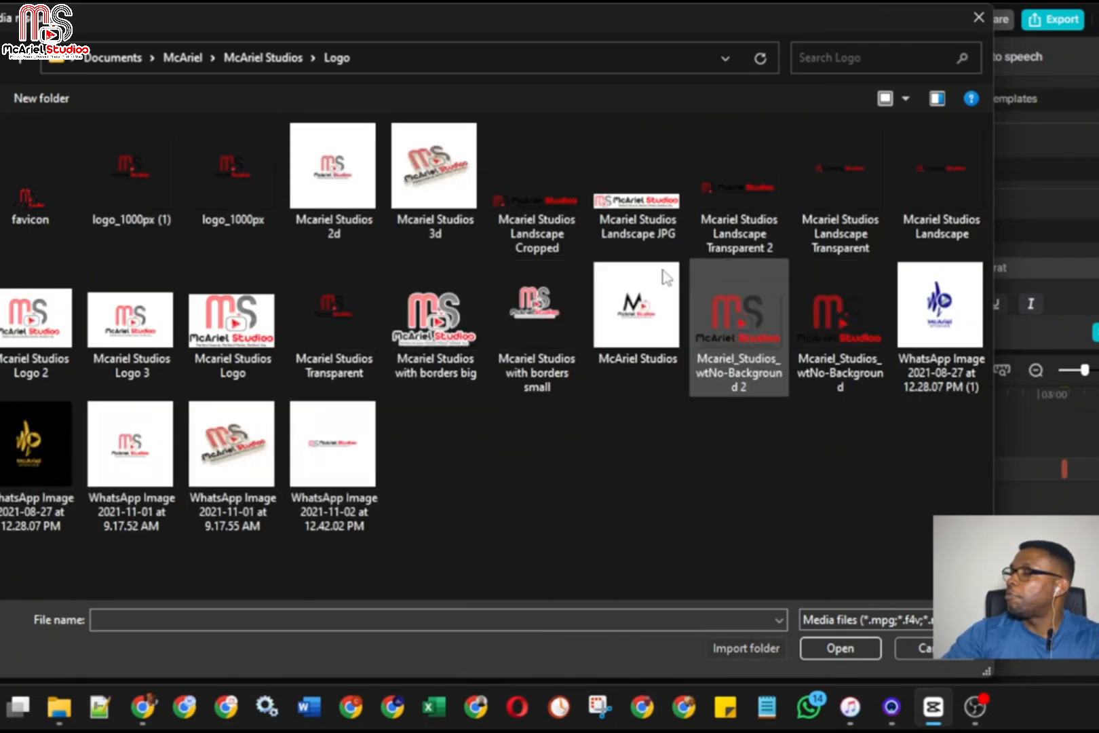
pyautogui.click(543, 323)
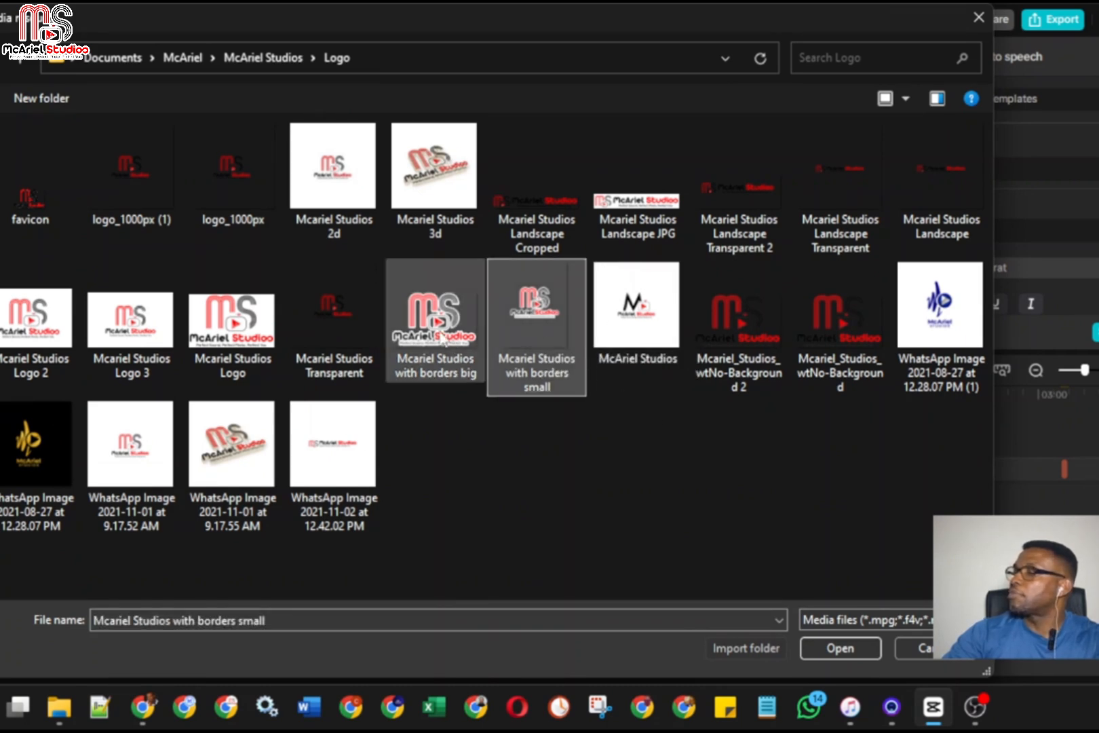
pyautogui.click(448, 318)
pyautogui.click(822, 650)
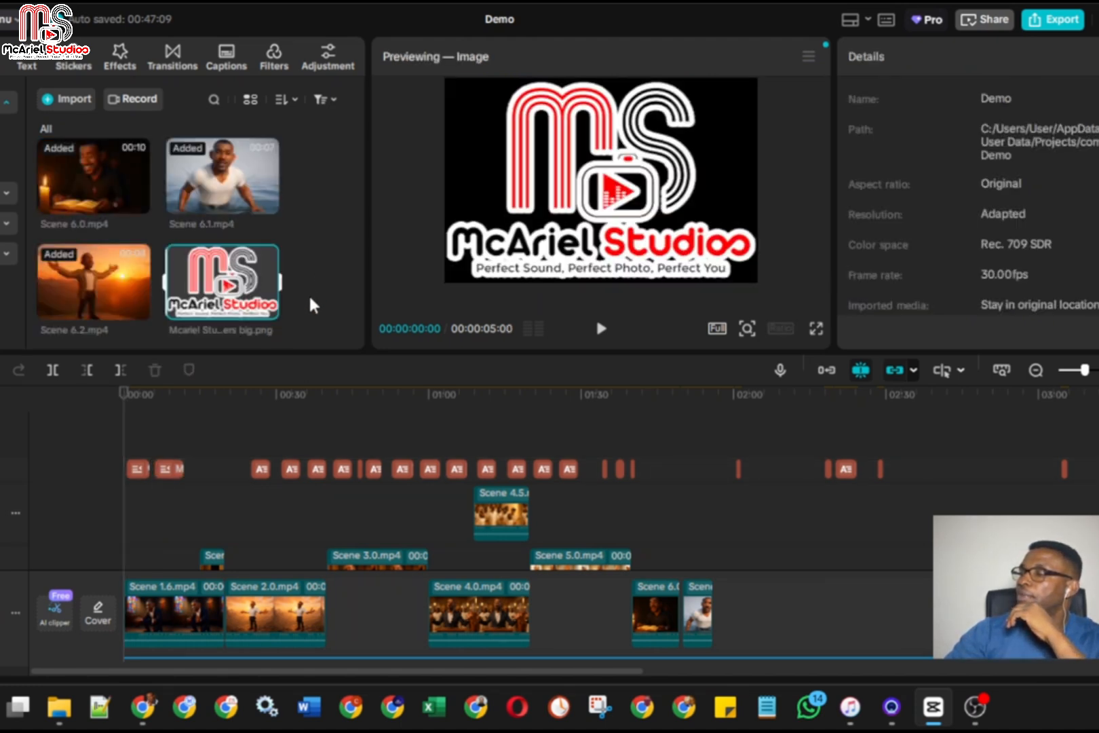
# Add the imported McAriel Studios logo to the timeline at 00:00:00:00
pyautogui.moveTo(273, 310)
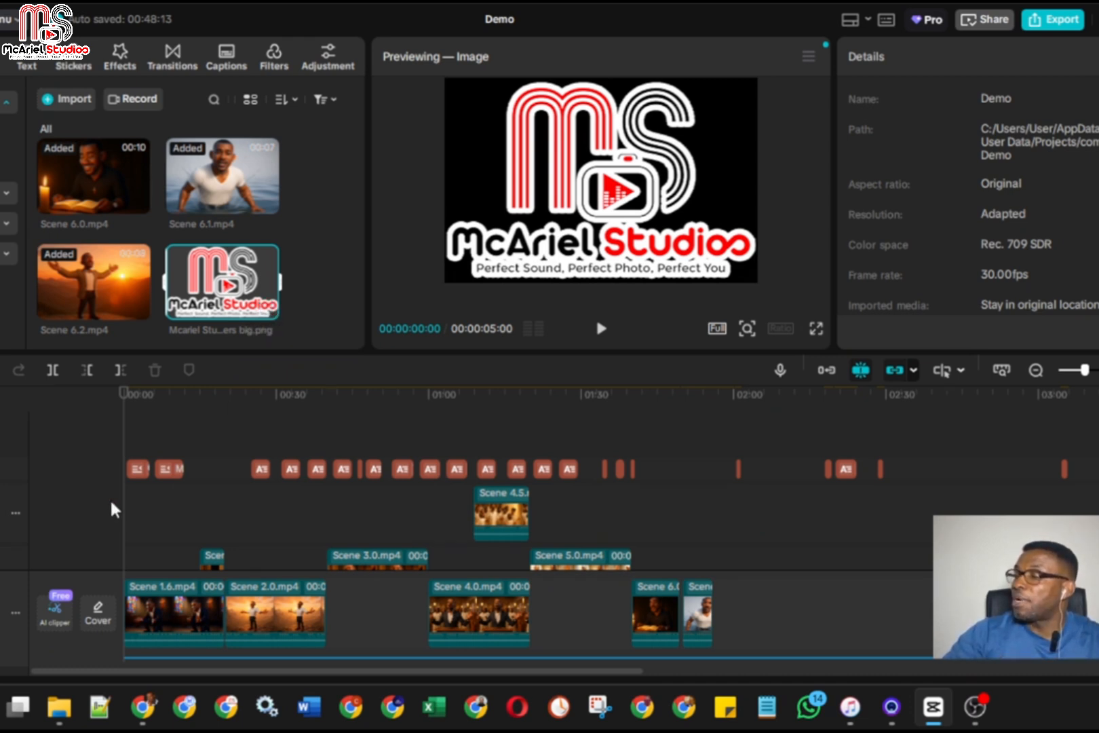
pyautogui.click(267, 309)
pyautogui.click(269, 311)
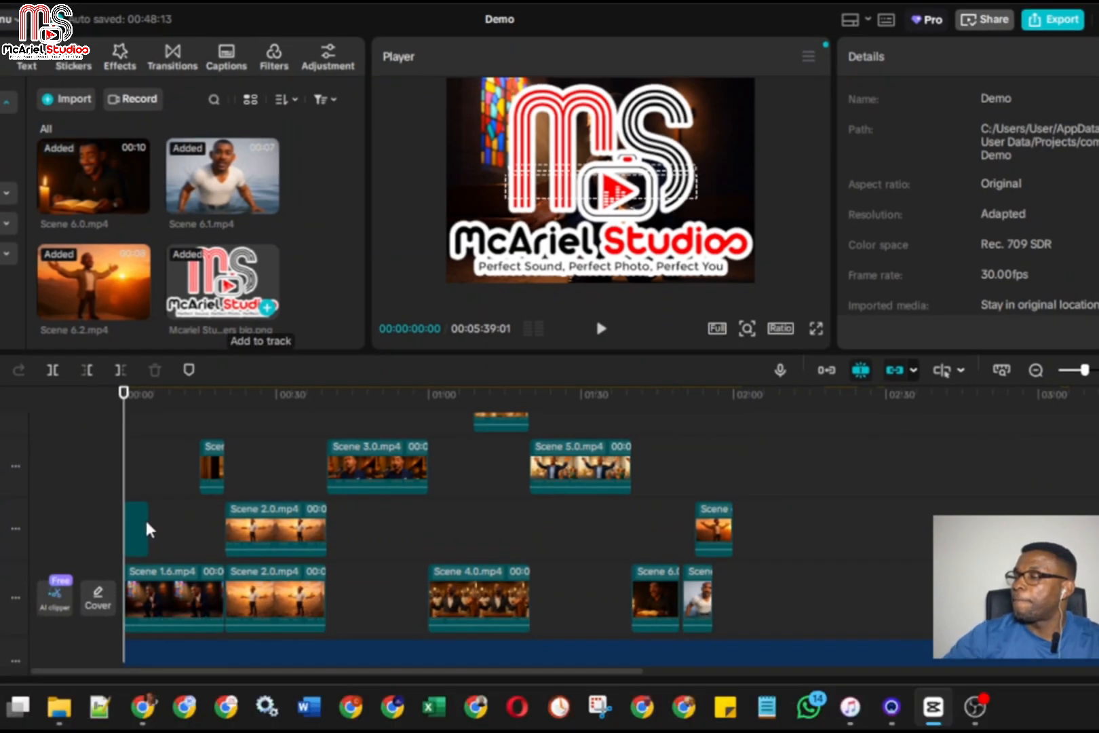
# Move the logo clip from the Scene 2.0 track onto its own track above the titles and lyric captions
pyautogui.click(144, 517)
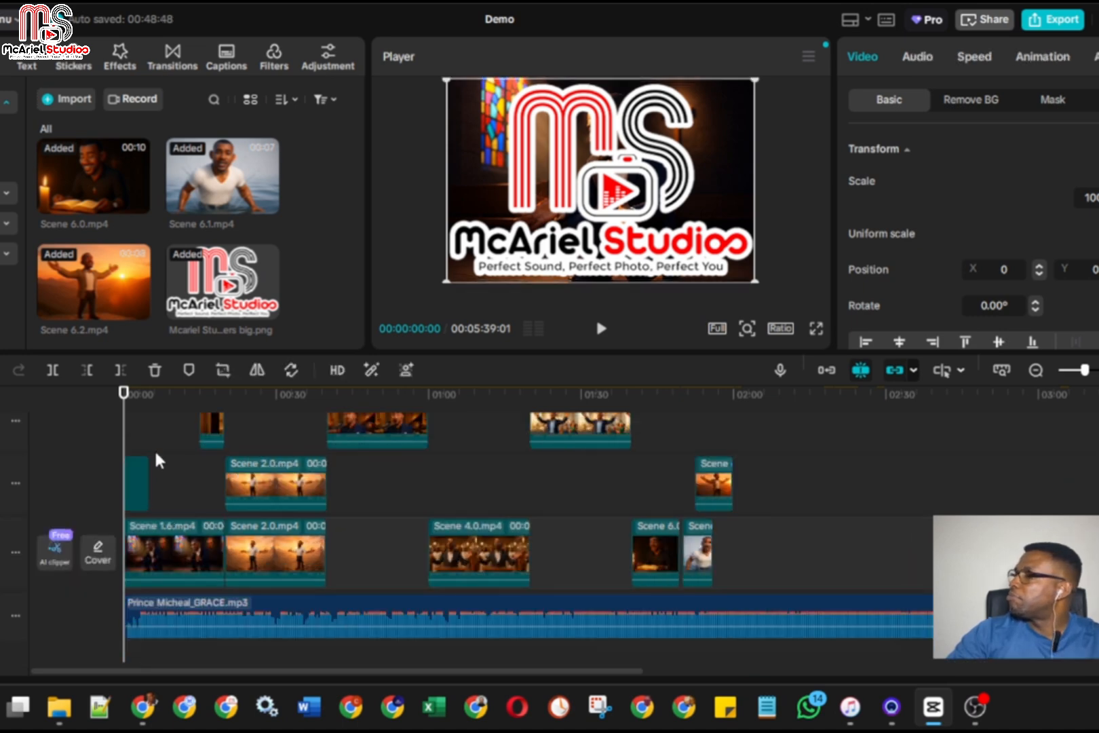
pyautogui.scroll(3, 155, 452)
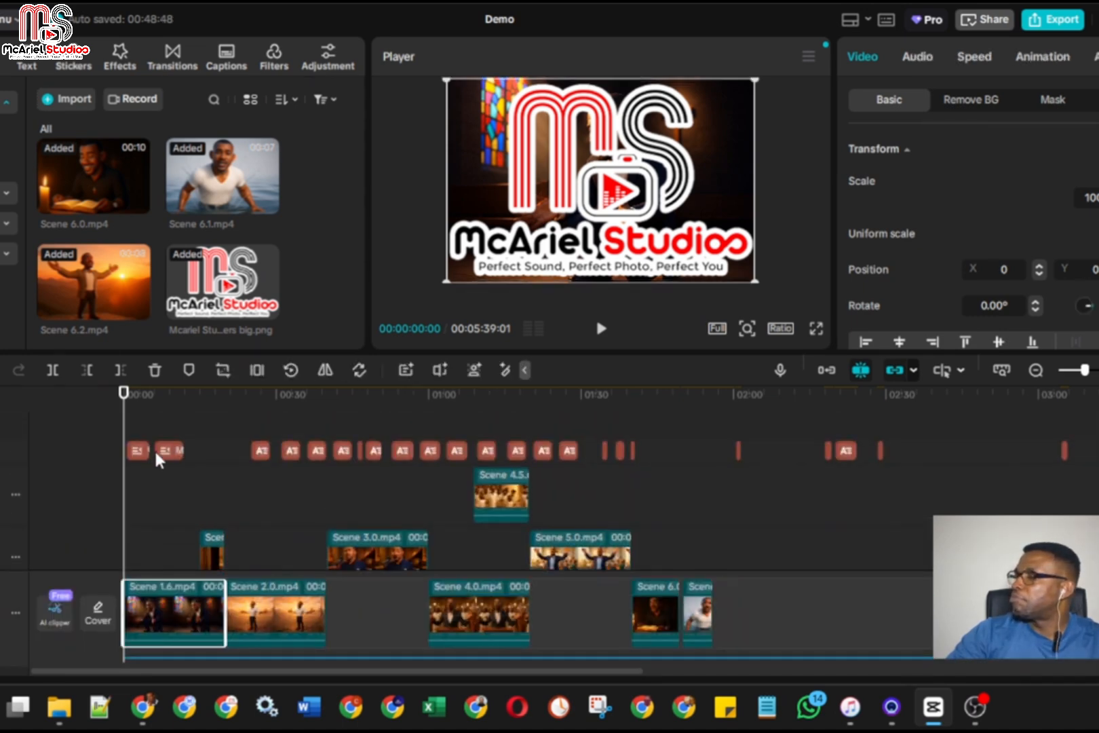
pyautogui.scroll(-2, 155, 450)
pyautogui.scroll(-3, 157, 452)
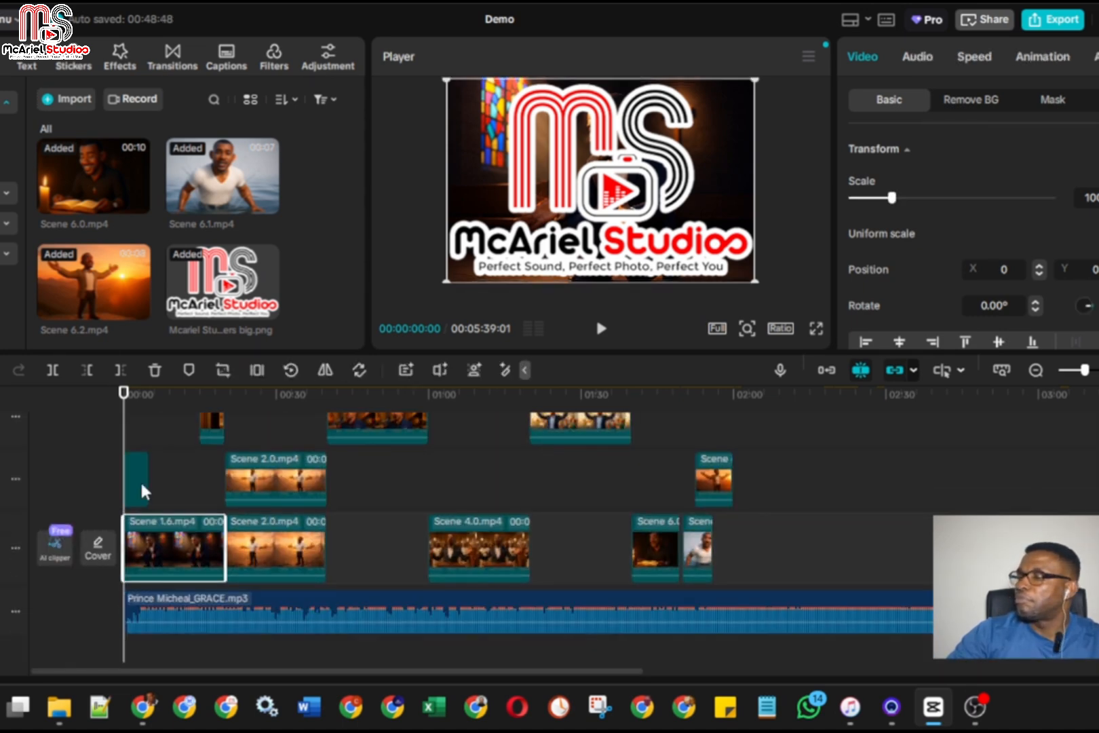
pyautogui.click(131, 467)
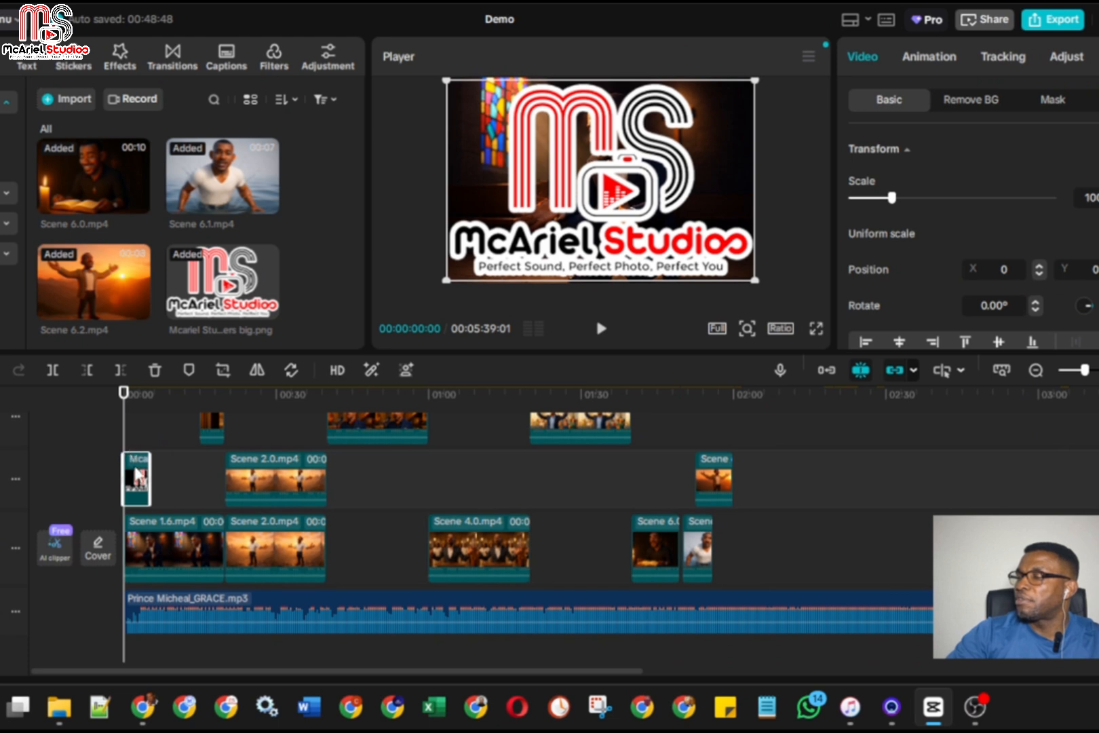
pyautogui.scroll(3, 142, 478)
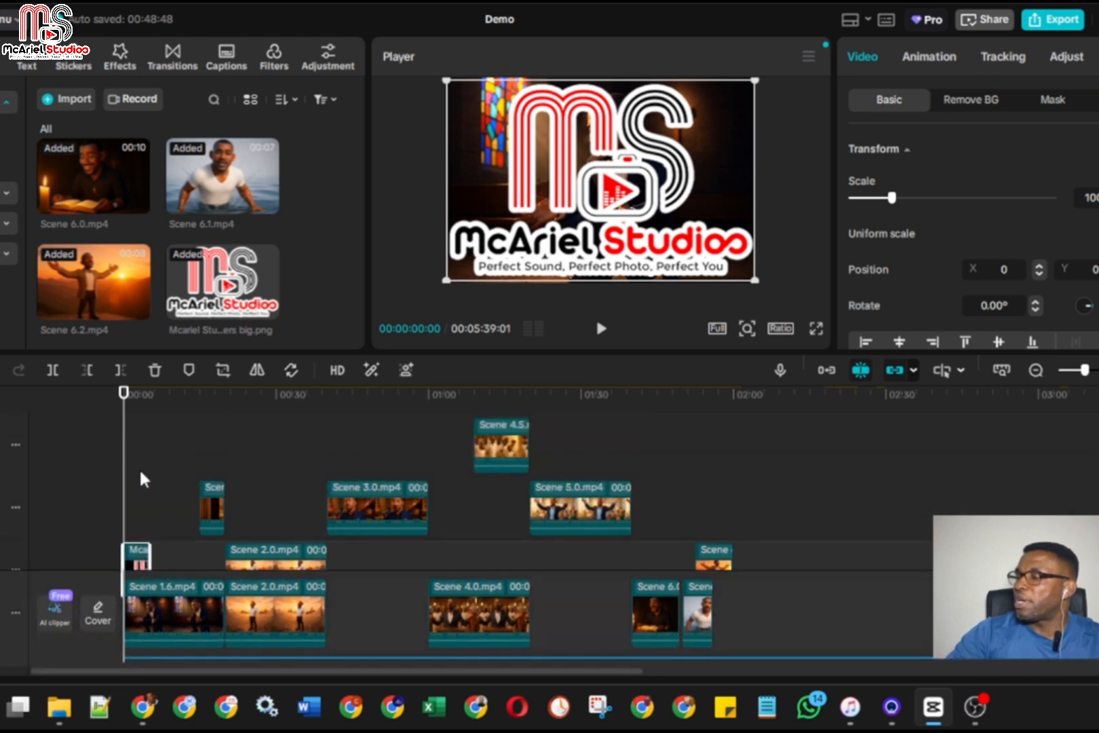
pyautogui.scroll(-3, 139, 479)
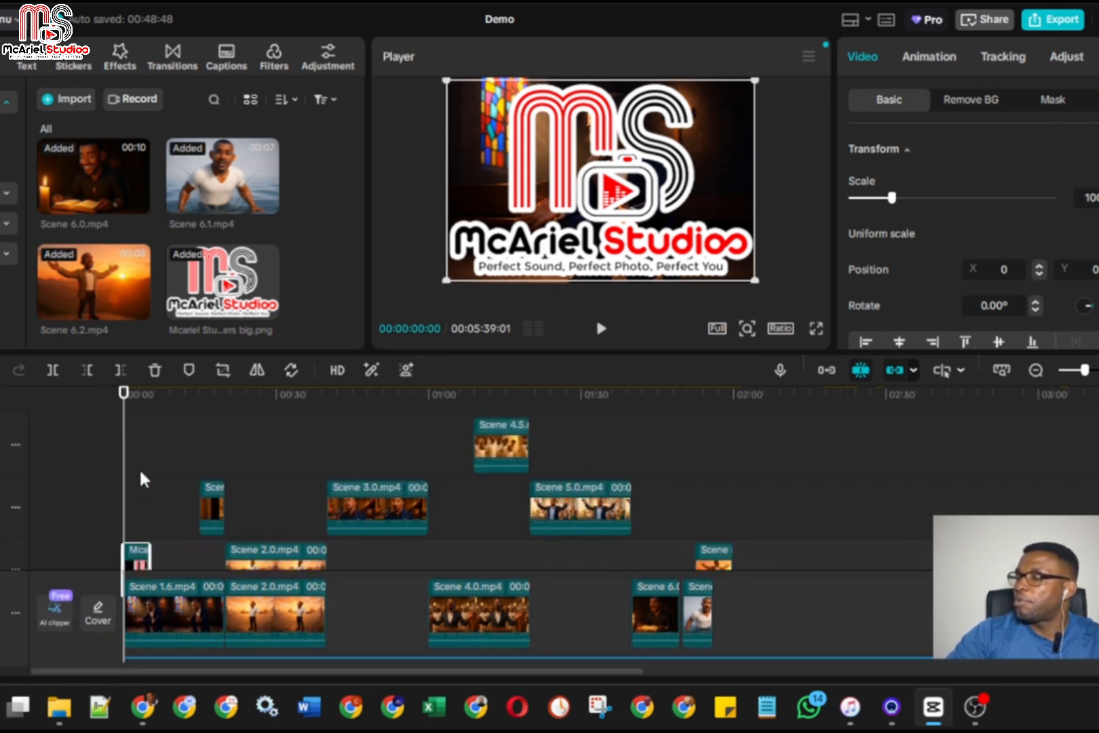
pyautogui.moveTo(139, 567); pyautogui.dragTo(152, 438)
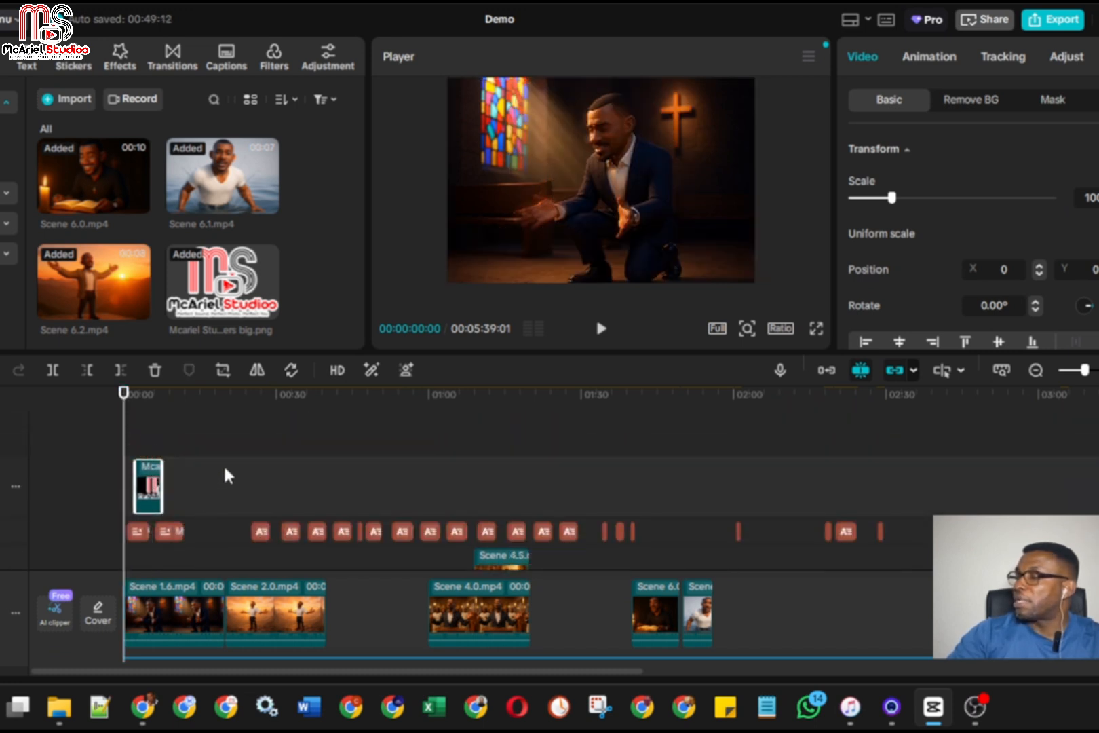
# Try the logo clip on the Scene 4.5 track below the captions, and return it to its own track above them
pyautogui.scroll(-1, 225, 468)
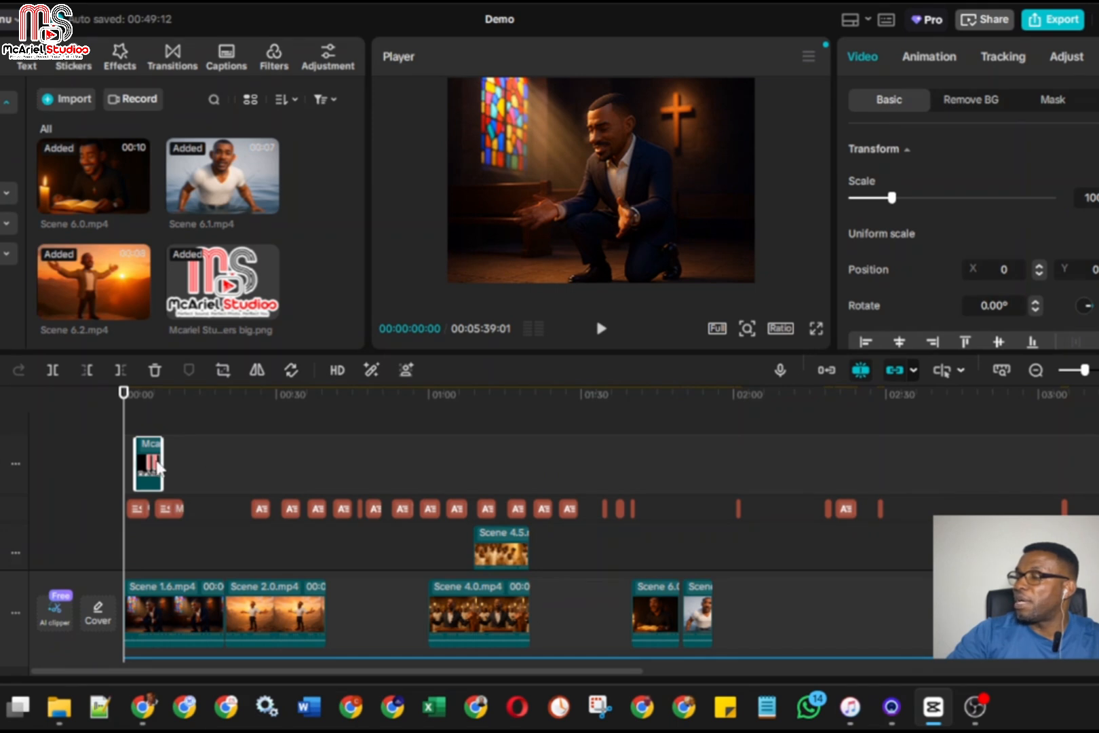
pyautogui.scroll(-1, 203, 475)
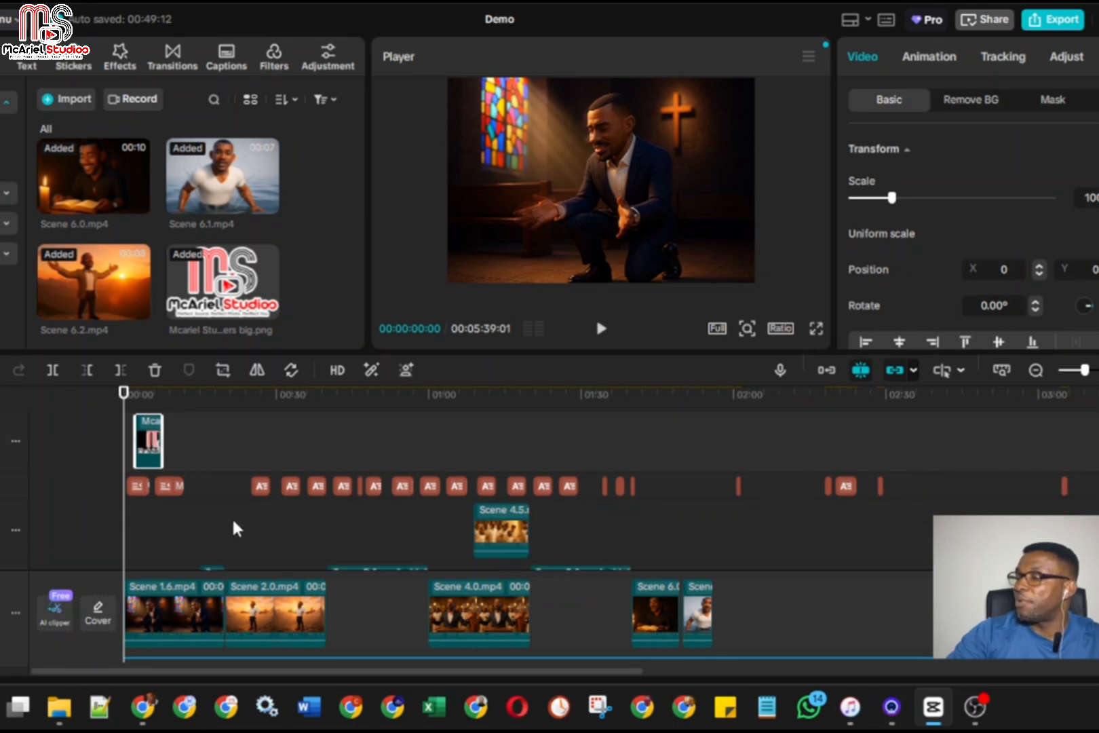
pyautogui.moveTo(158, 445); pyautogui.dragTo(147, 520)
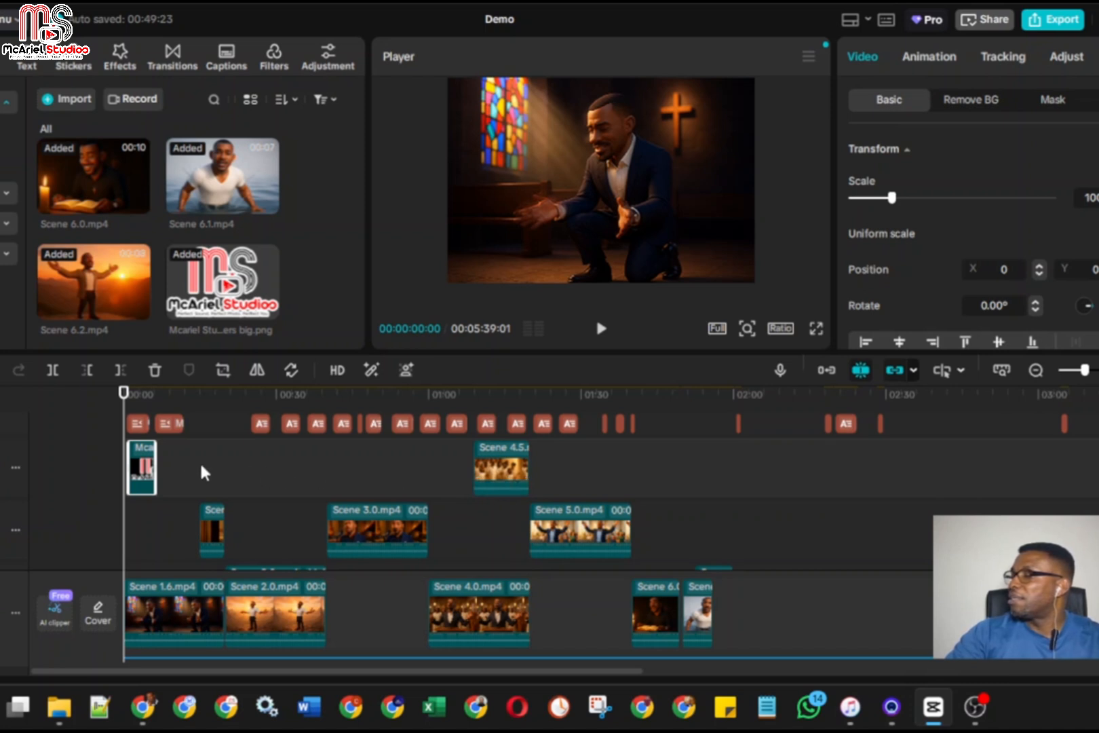
pyautogui.scroll(1, 196, 484)
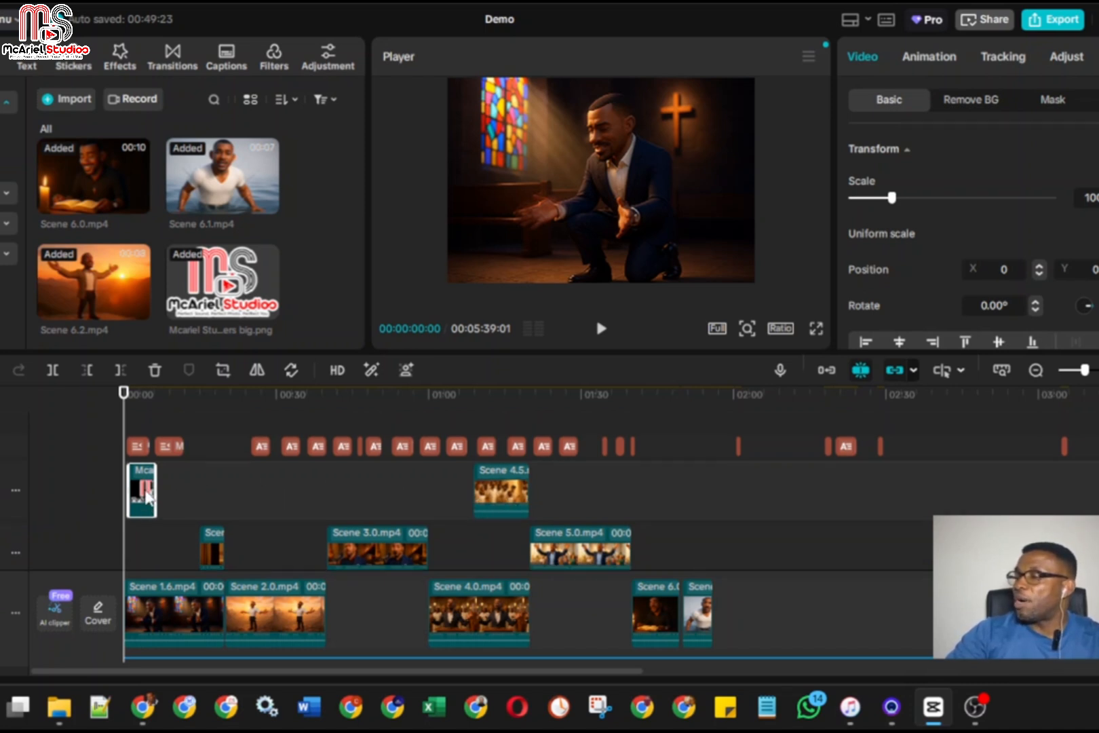
pyautogui.moveTo(148, 512); pyautogui.dragTo(160, 478)
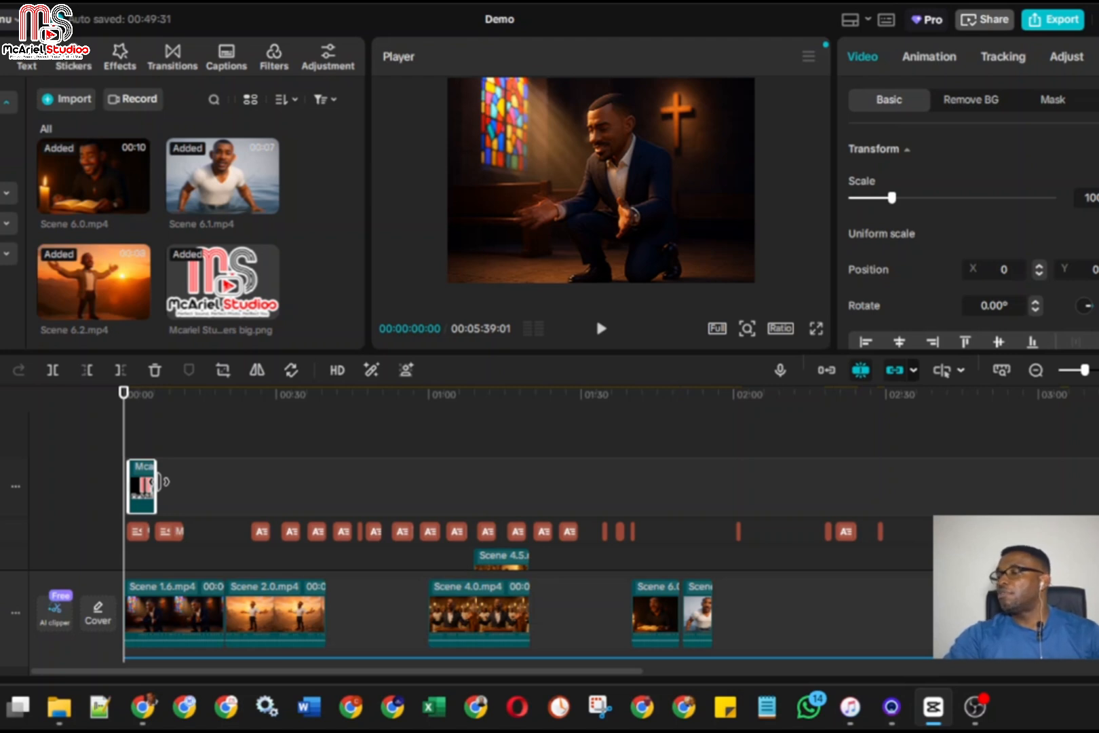
# Shrink the logo to about 24% scale and move its clip past the opening titles, starting at about 11 seconds
pyautogui.moveTo(124, 447); pyautogui.dragTo(141, 449)
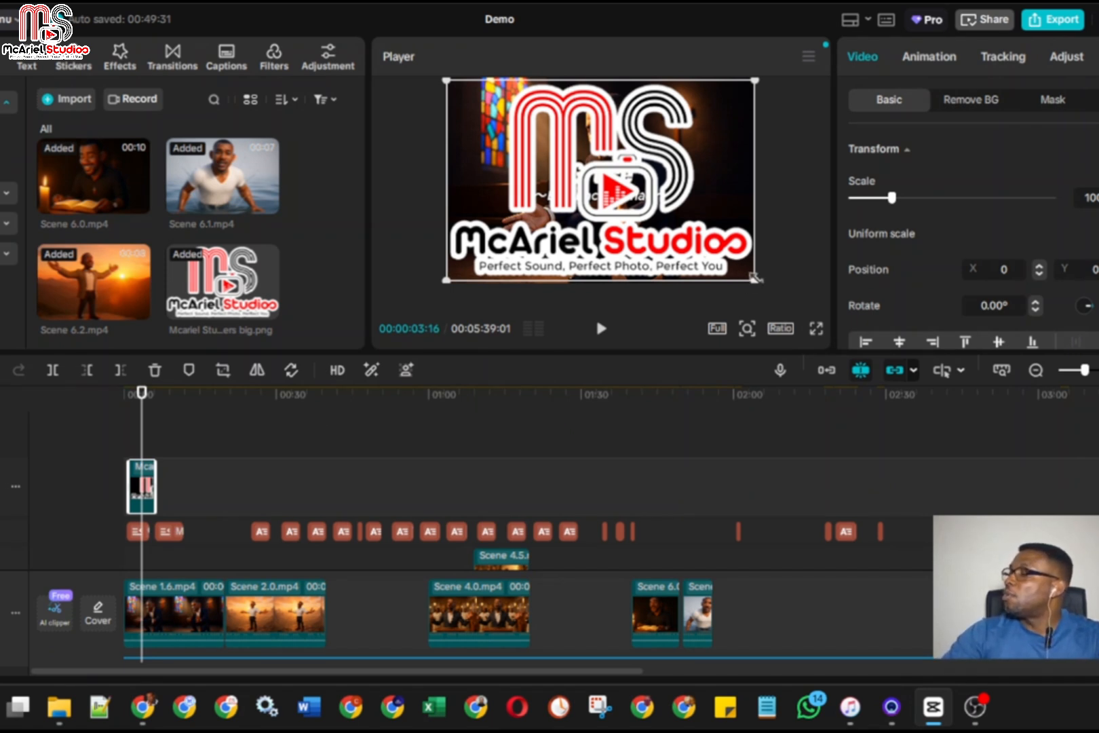
pyautogui.moveTo(753, 278); pyautogui.dragTo(638, 204)
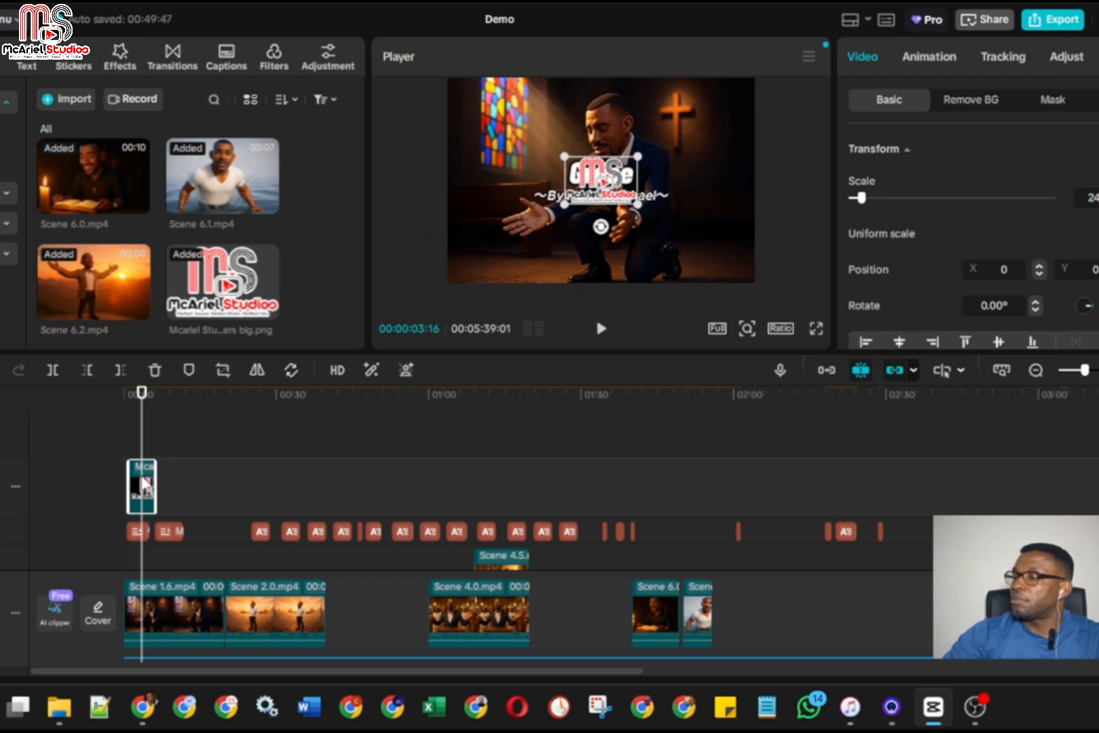
pyautogui.moveTo(145, 484); pyautogui.dragTo(200, 482)
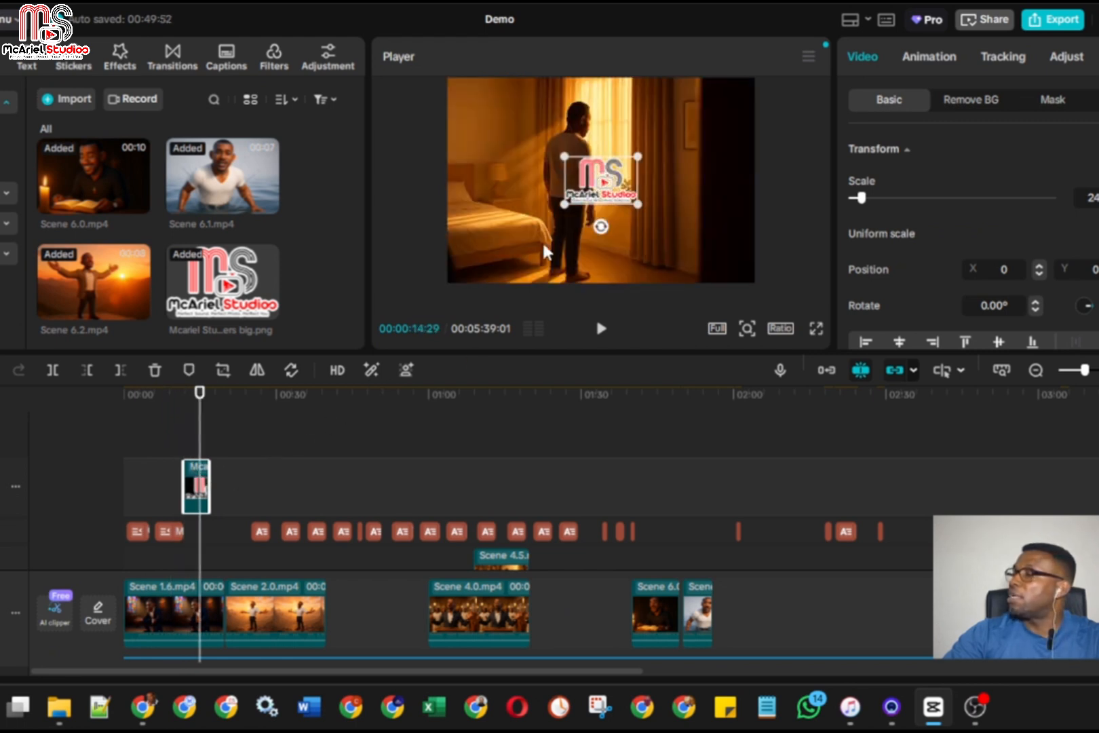
# Scale the logo down to about 6% and place it in the top-left corner of the video frame, checking it full screen
pyautogui.moveTo(626, 204); pyautogui.dragTo(733, 196)
pyautogui.moveTo(750, 351); pyautogui.dragTo(752, 483)
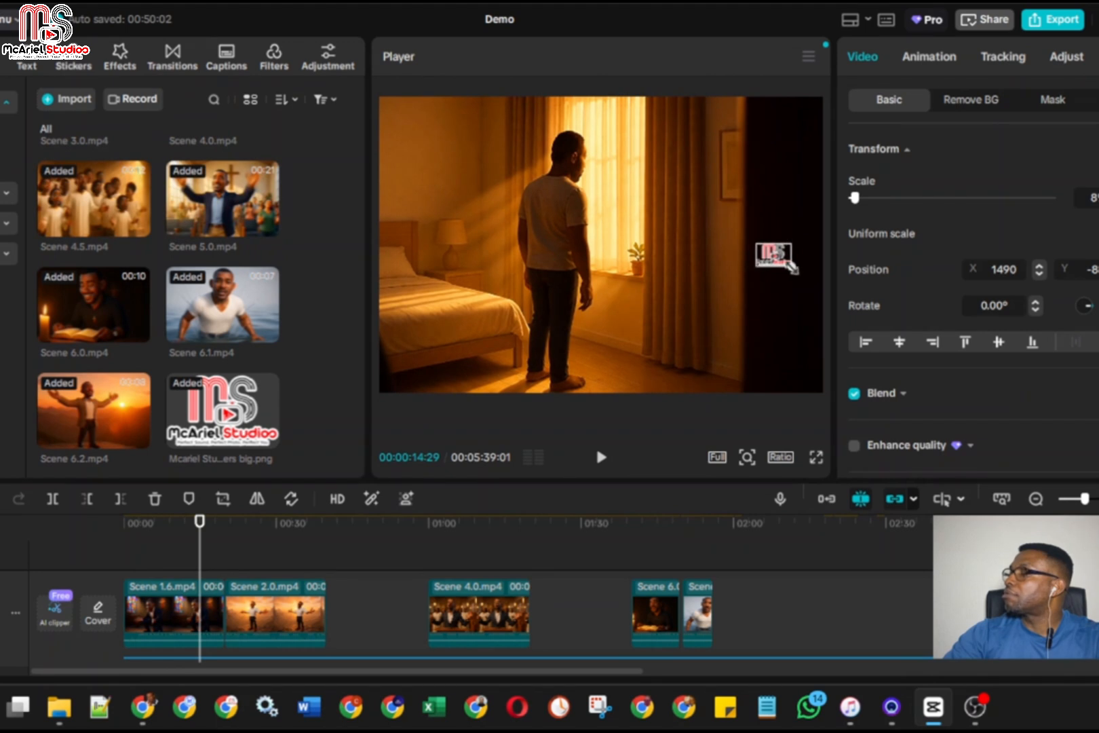
pyautogui.moveTo(778, 269); pyautogui.dragTo(393, 107)
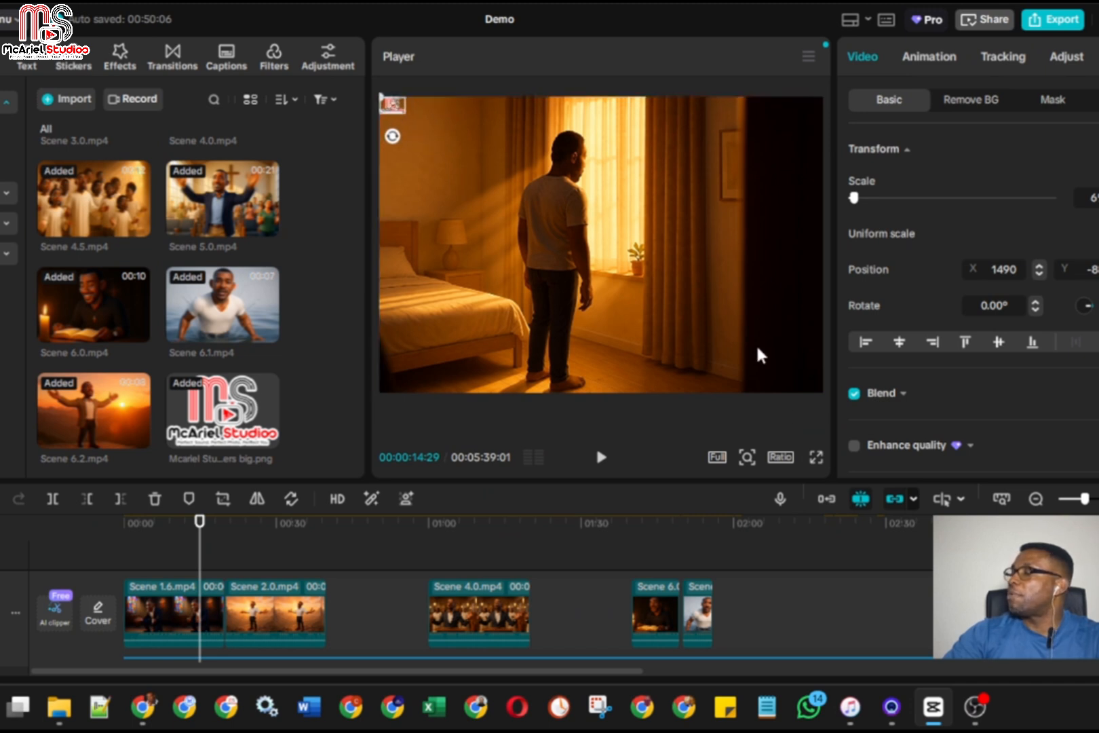
pyautogui.click(816, 459)
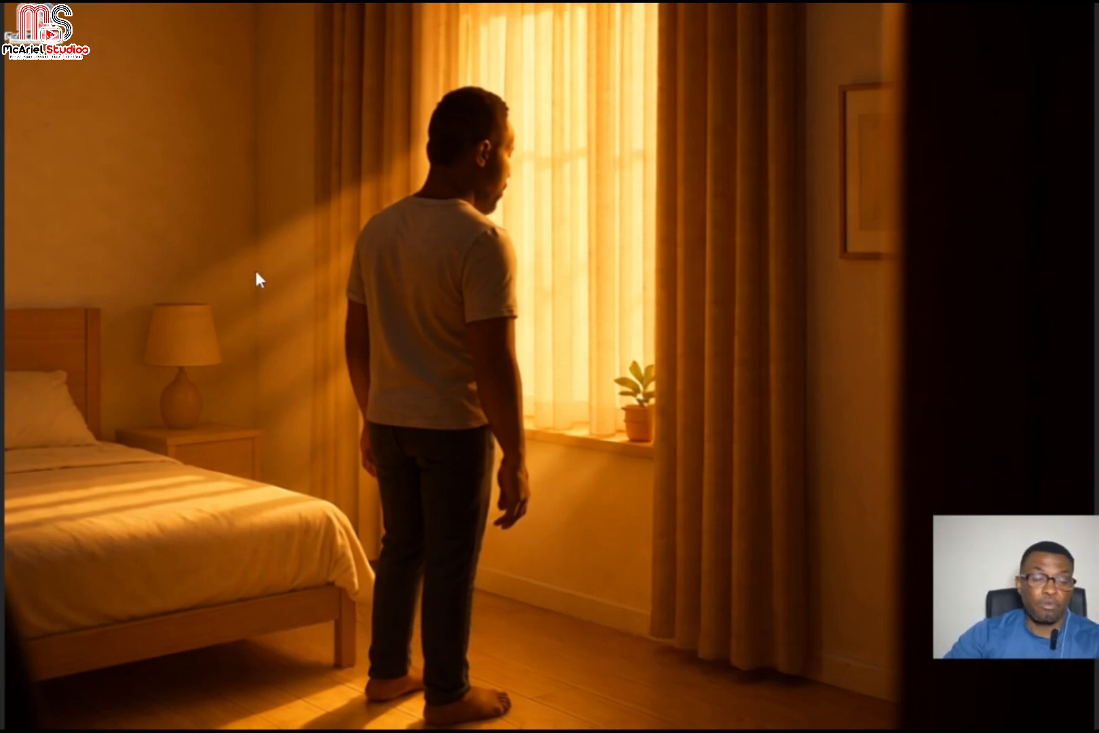
pyautogui.press('Escape')
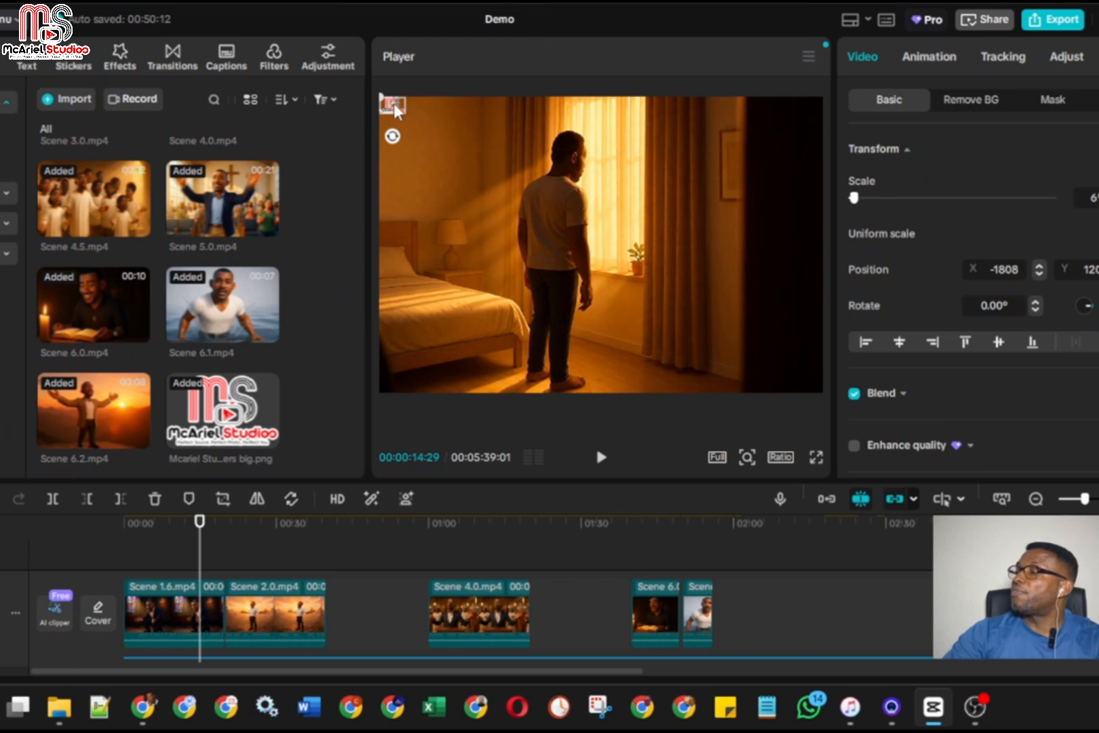
# Fine-tune the logo's placement in the frame's top-left corner, setting position X to -1798 and adjusting Y, and check it full screen
pyautogui.moveTo(396, 110); pyautogui.dragTo(403, 121)
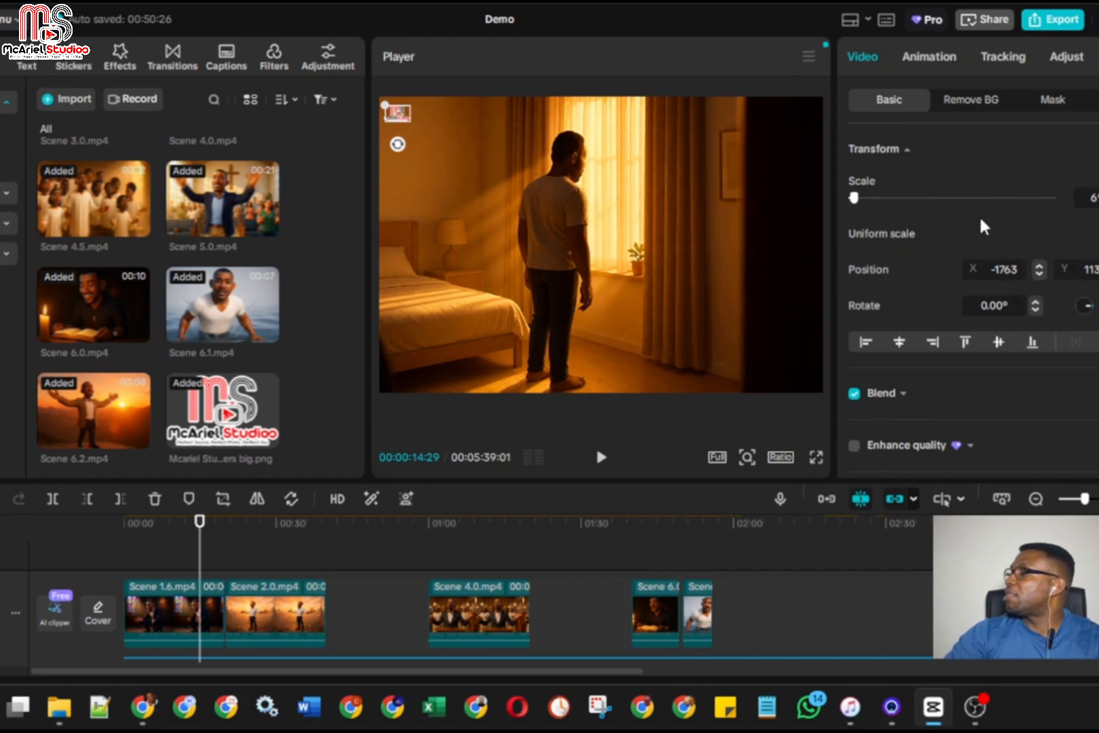
pyautogui.scroll(-3, 984, 227)
pyautogui.scroll(3, 963, 266)
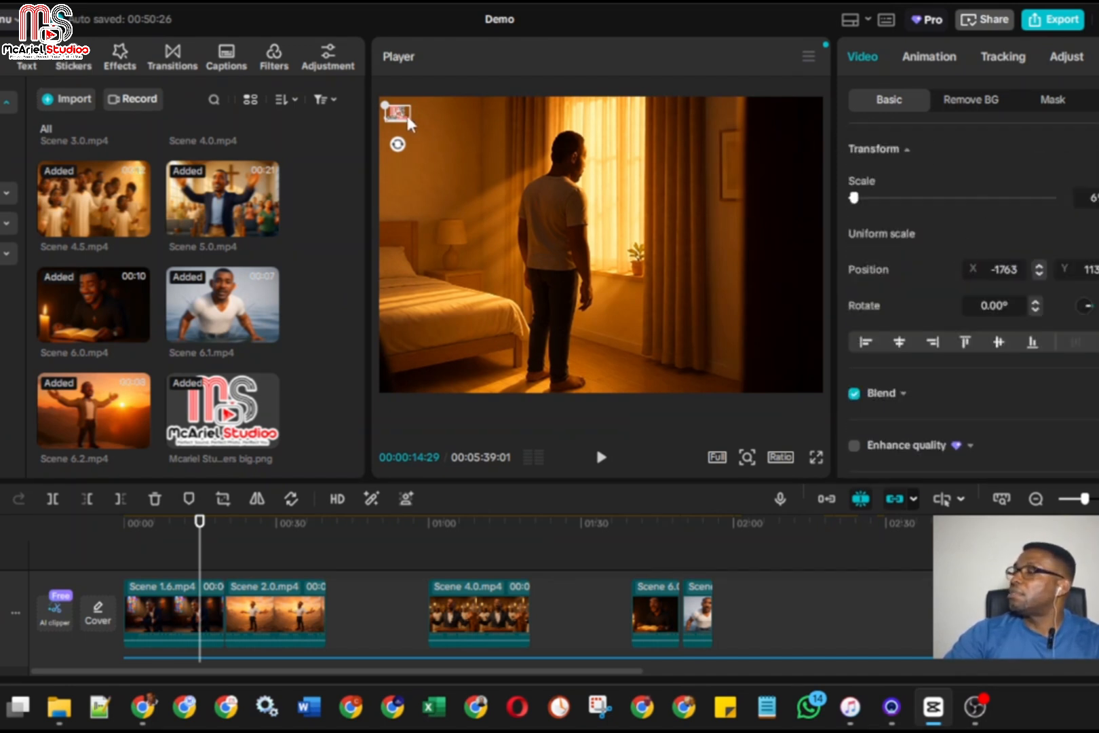
pyautogui.moveTo(402, 119); pyautogui.dragTo(403, 116)
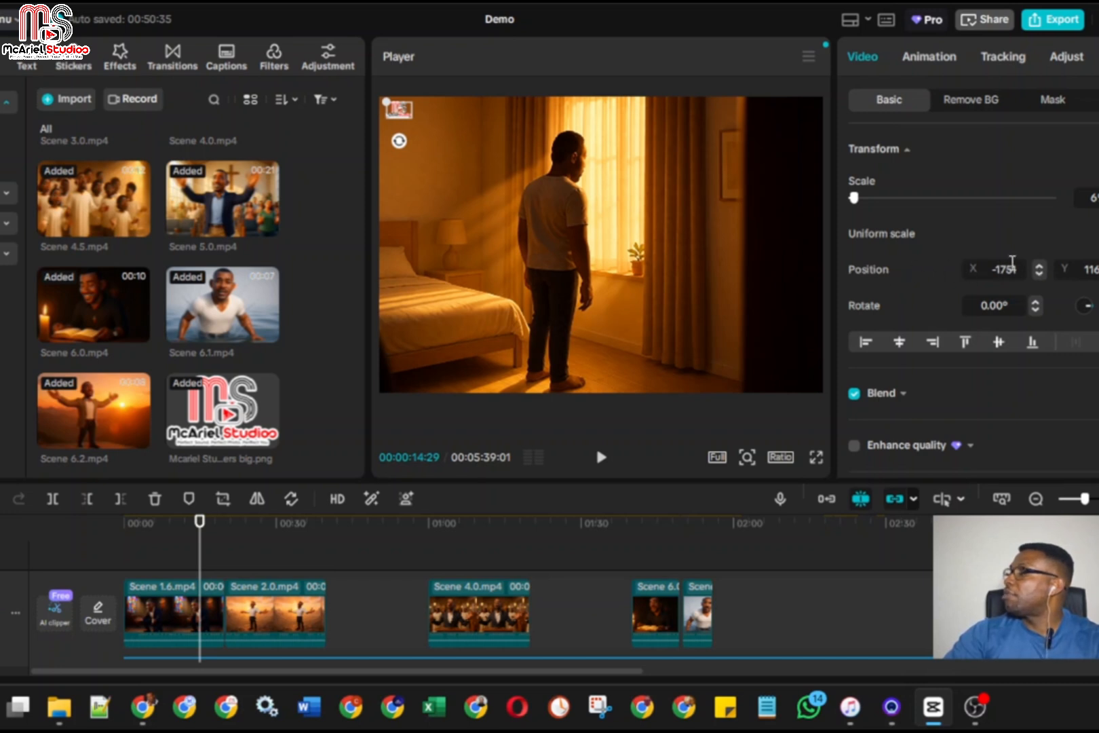
pyautogui.moveTo(1038, 267); pyautogui.dragTo(1039, 272)
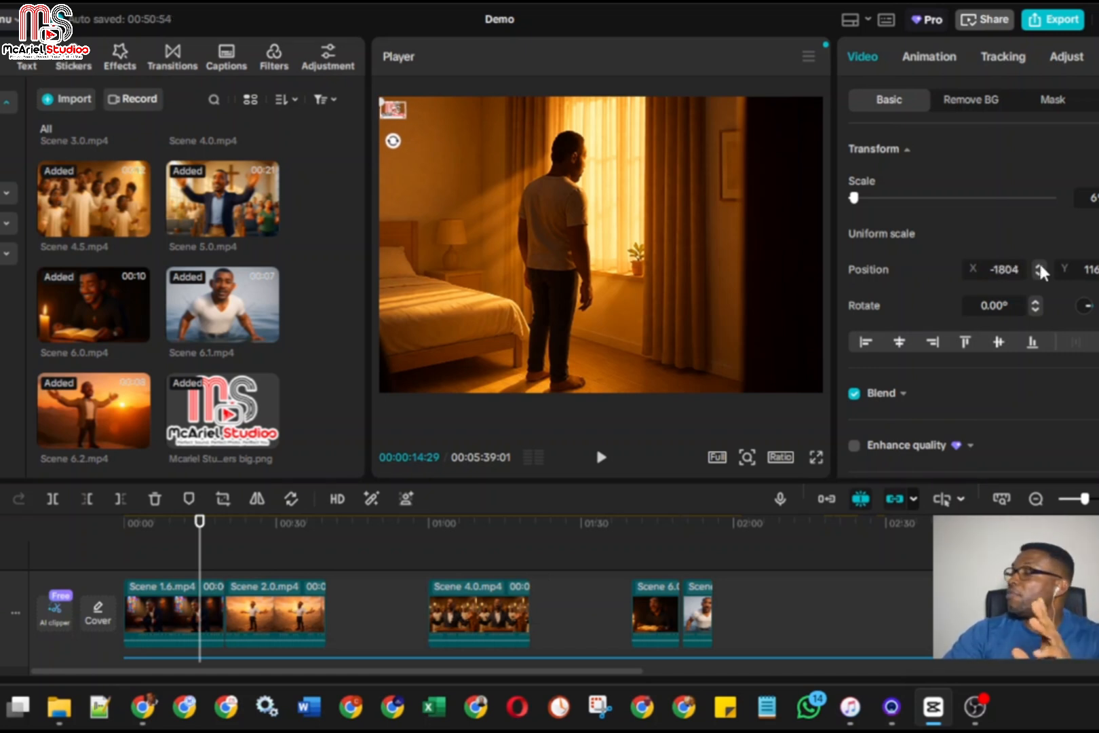
pyautogui.moveTo(1039, 267); pyautogui.dragTo(1038, 267)
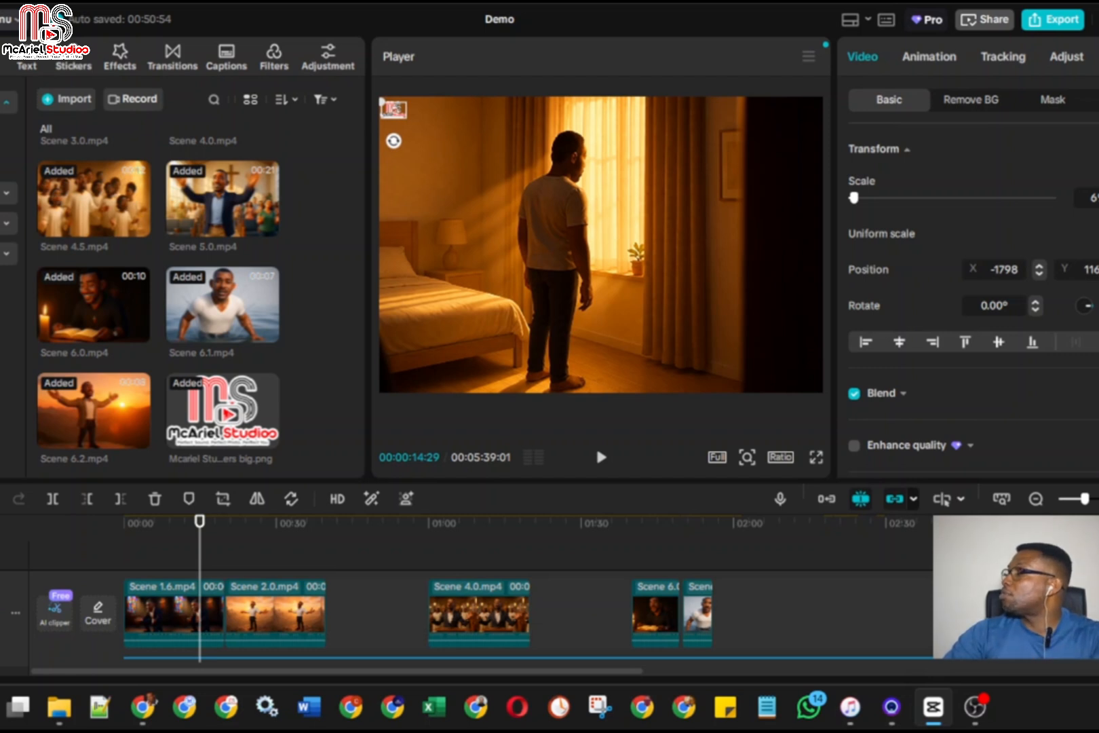
pyautogui.click(1098, 267)
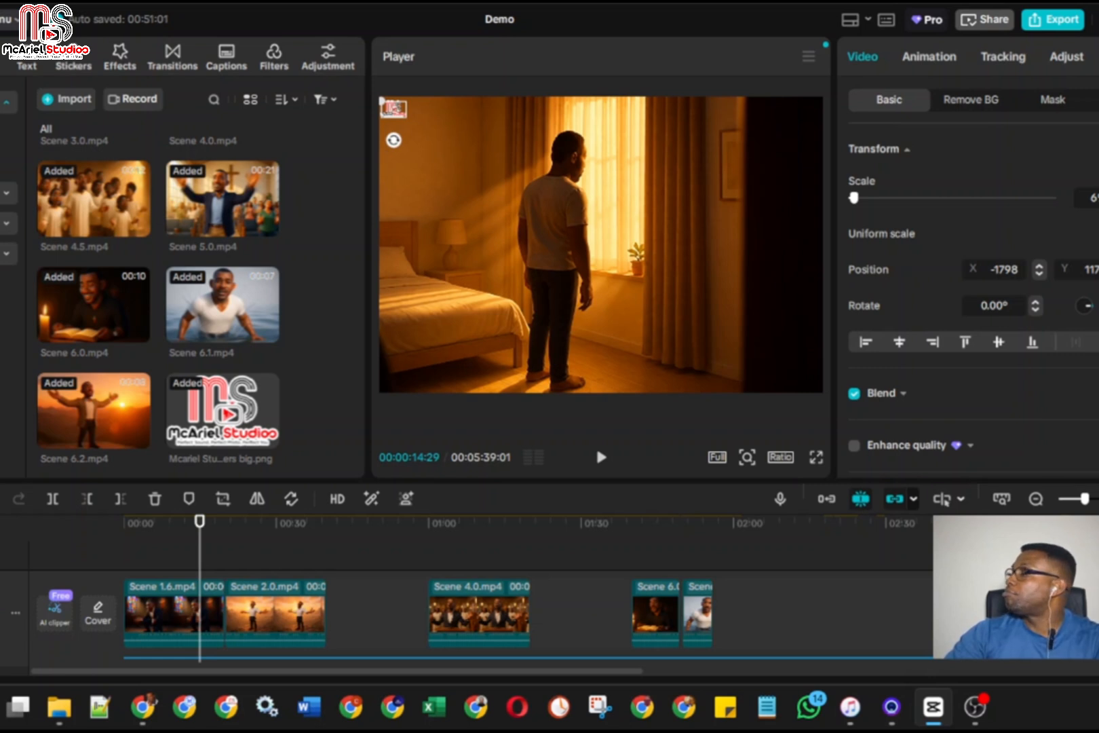
pyautogui.click(1098, 267)
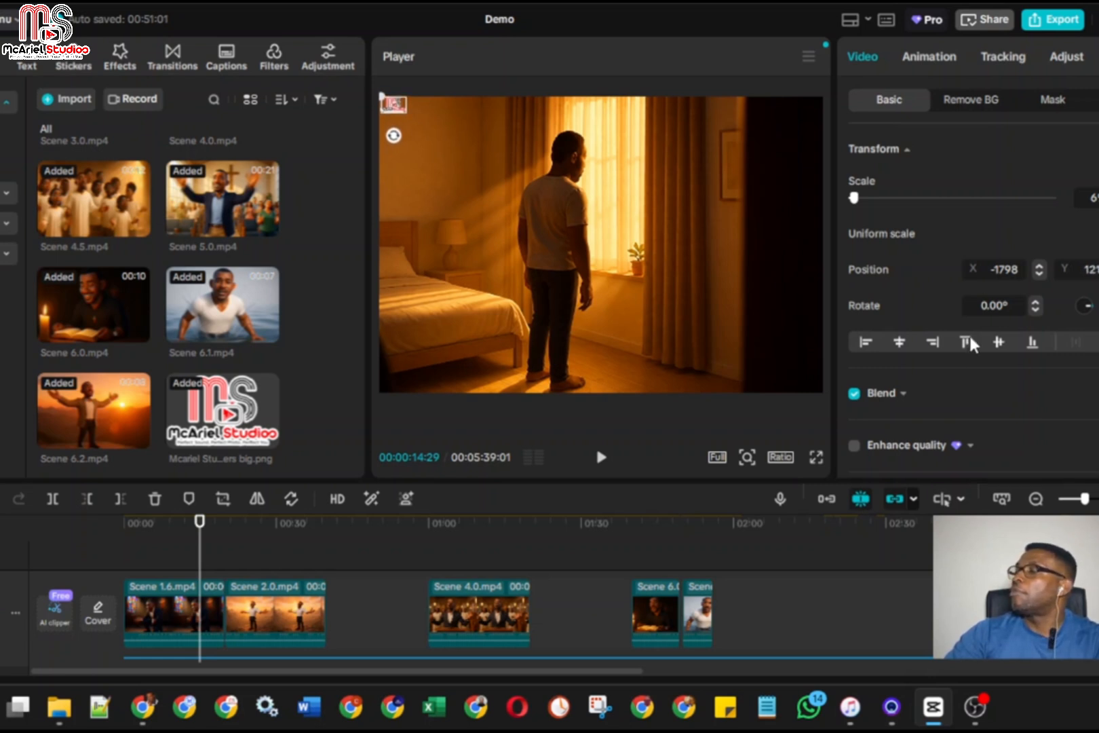
pyautogui.click(818, 458)
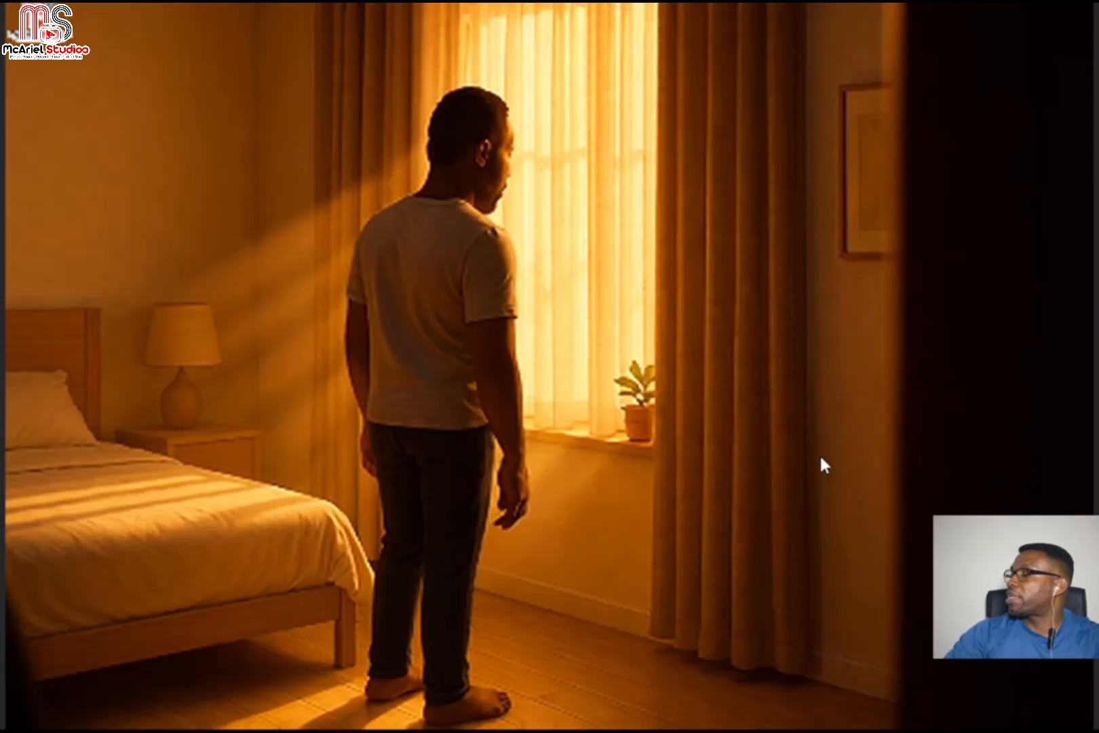